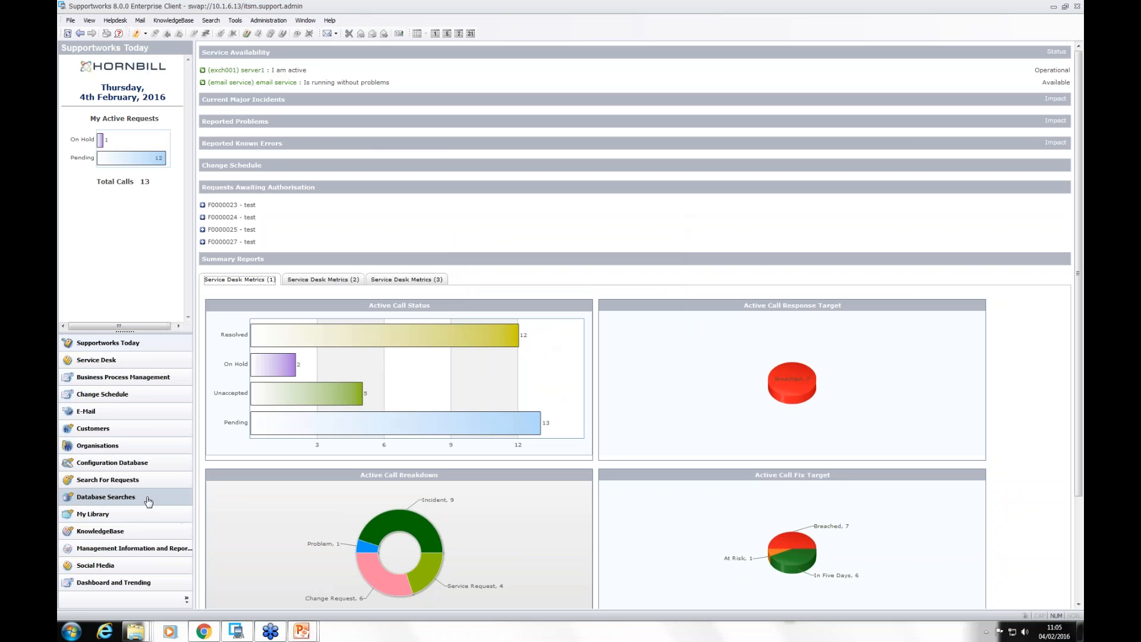
Step: Create a new personal custom database search with the SQL query "select * from opencall where status < 16"
{"action": "left_click", "coordinate": [147, 501]}
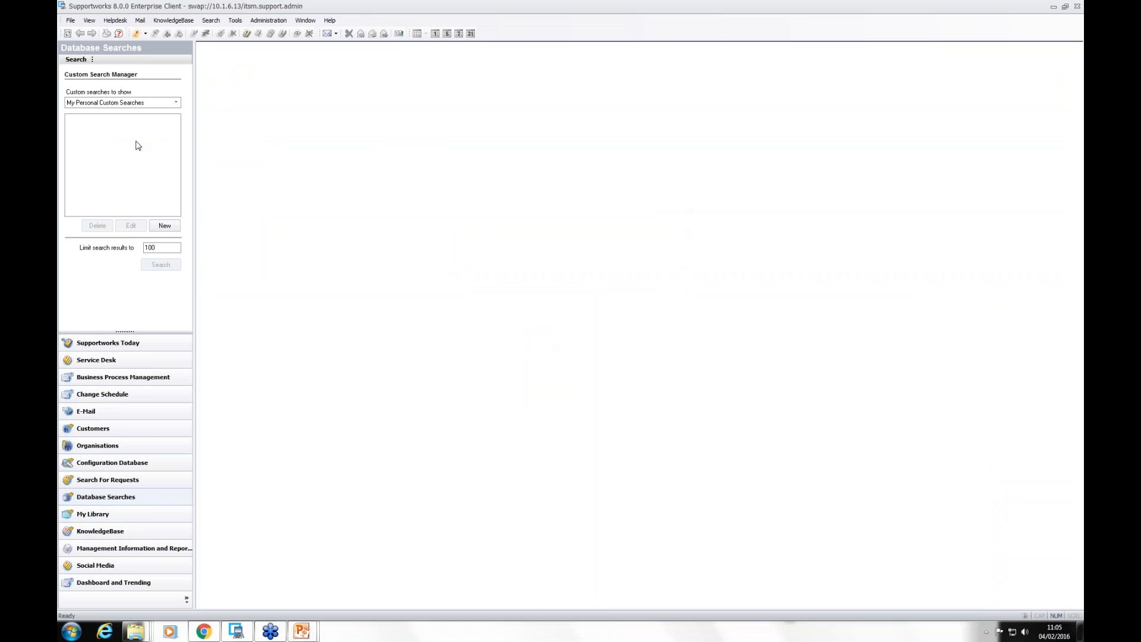
{"action": "left_click", "coordinate": [134, 136]}
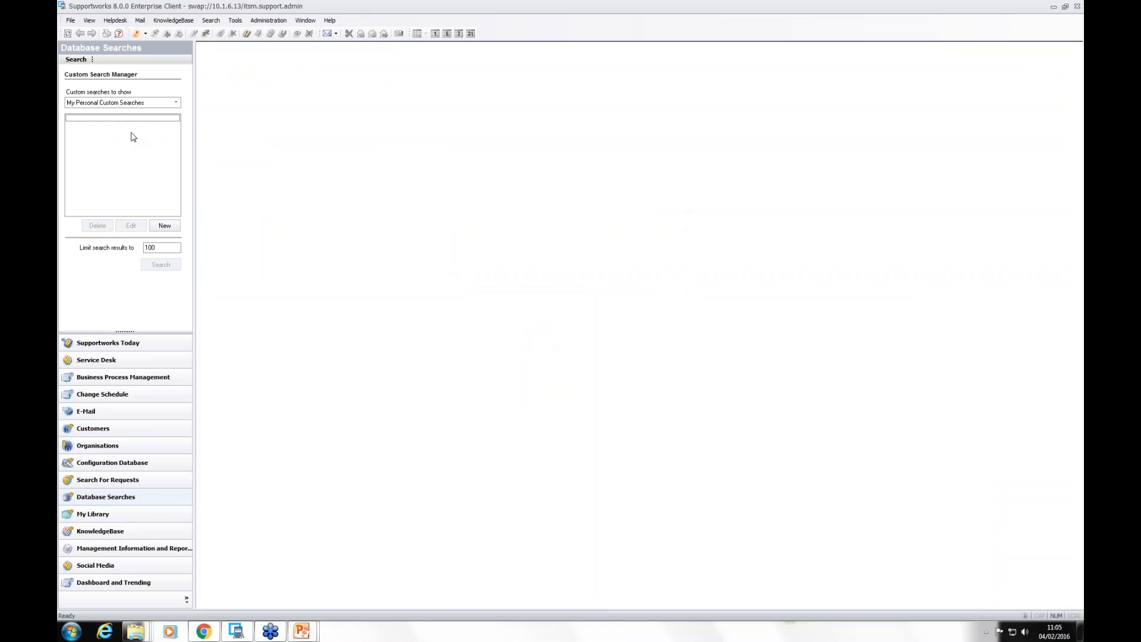
{"action": "left_click", "coordinate": [163, 231]}
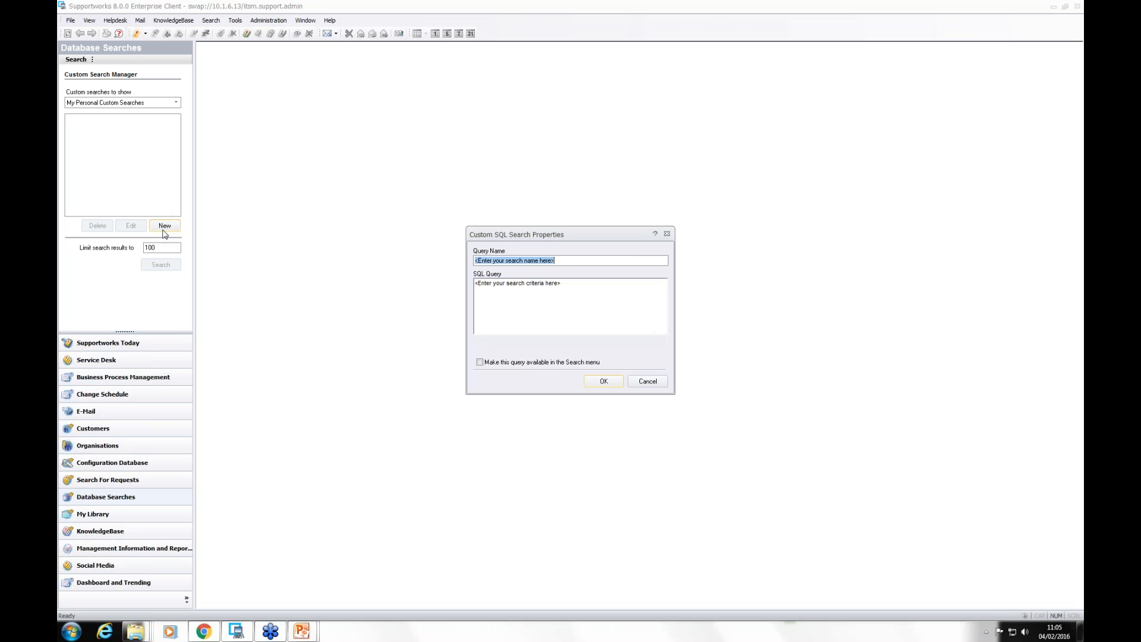
{"action": "left_click_drag", "start_coordinate": [574, 283], "coordinate": [441, 283]}
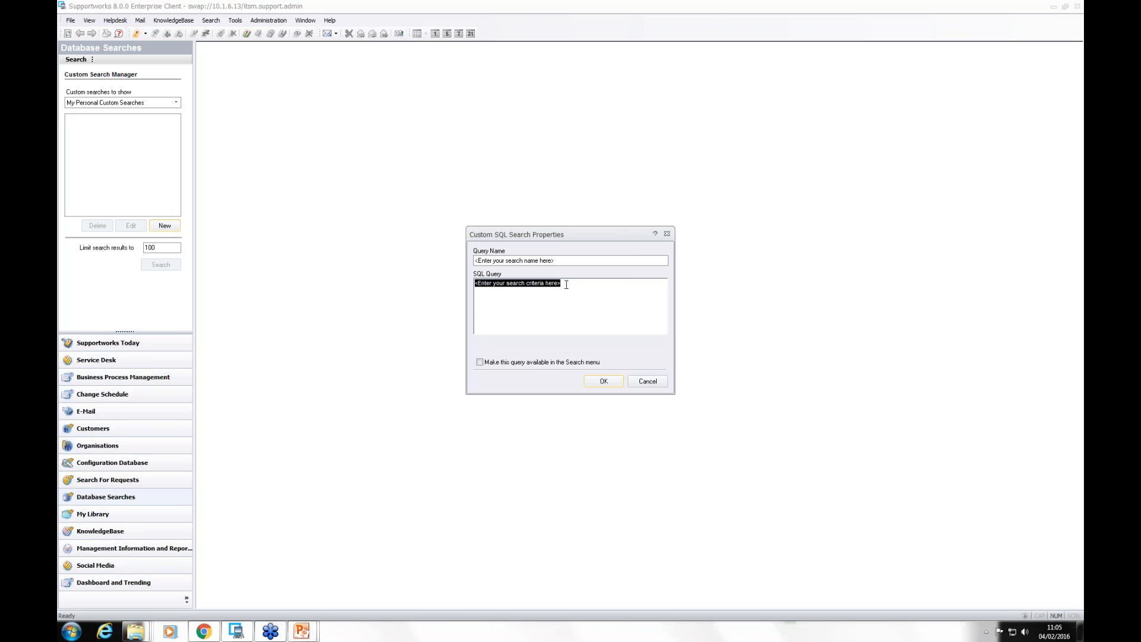
{"action": "type", "text": "select "}
{"action": "type", "text": "* fromopenc"}
{"action": "type", "text": "all where "}
{"action": "type", "text": "stat"}
{"action": "type", "text": "us < 16"}
Step: Replace the asterisk in the SQL query with the columns callref, h_formattedcallref, callclass
{"action": "key", "text": "BackSpace"}
{"action": "key", "text": "BackSpace"}
{"action": "type", "text": "callref, h_formatte"}
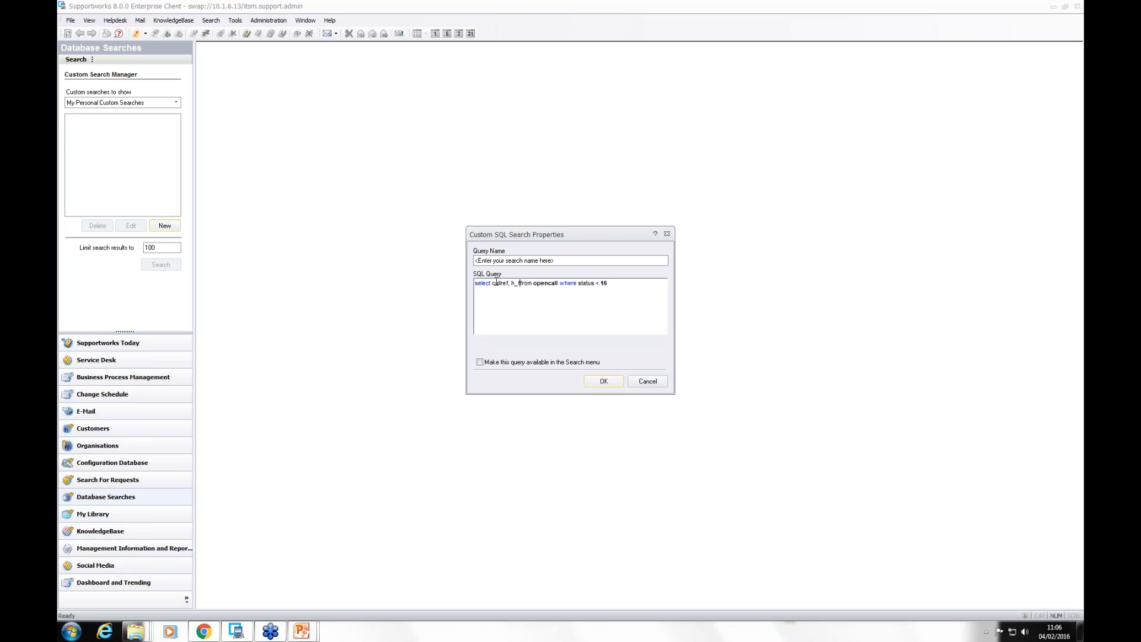
{"action": "type", "text": "dcallref, callclass"}
Step: Name the query "all open calls", make it available in the Search menu and save it
{"action": "left_click", "coordinate": [556, 261]}
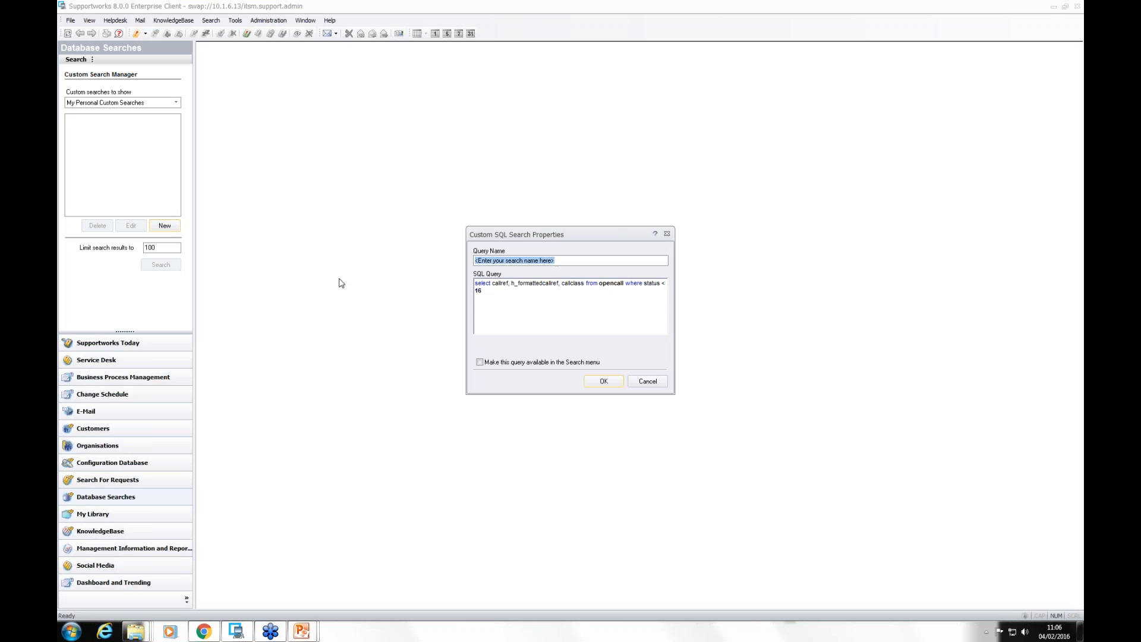
{"action": "type", "text": "all open calls"}
{"action": "left_click", "coordinate": [480, 363]}
{"action": "left_click", "coordinate": [608, 387]}
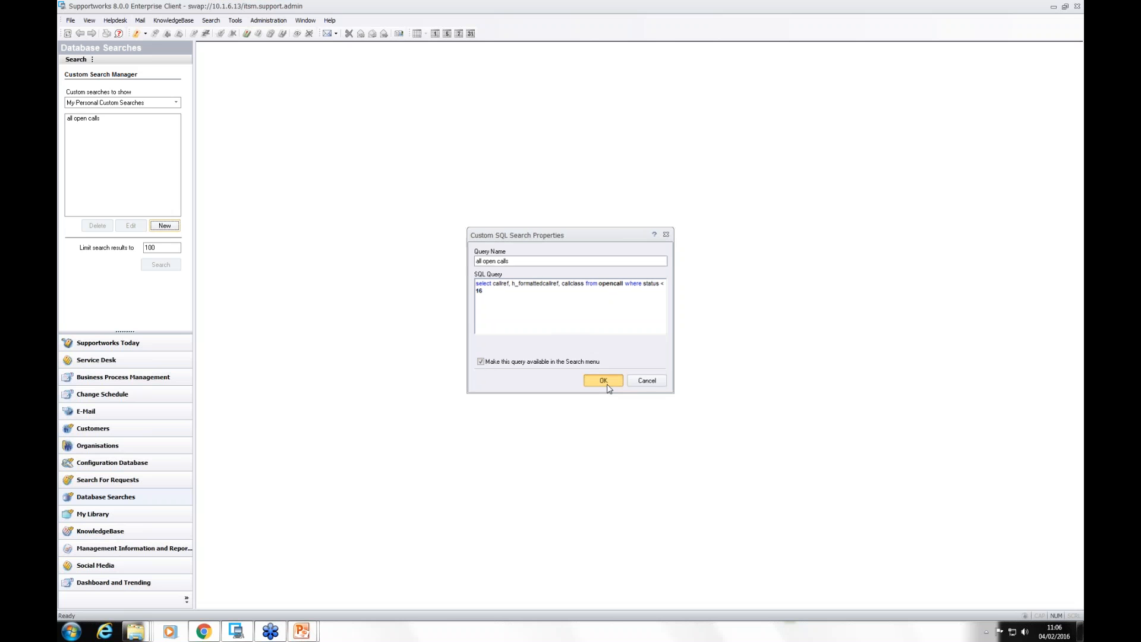
Step: Run the "all open calls" search and sort its results by Class
{"action": "left_click", "coordinate": [82, 120]}
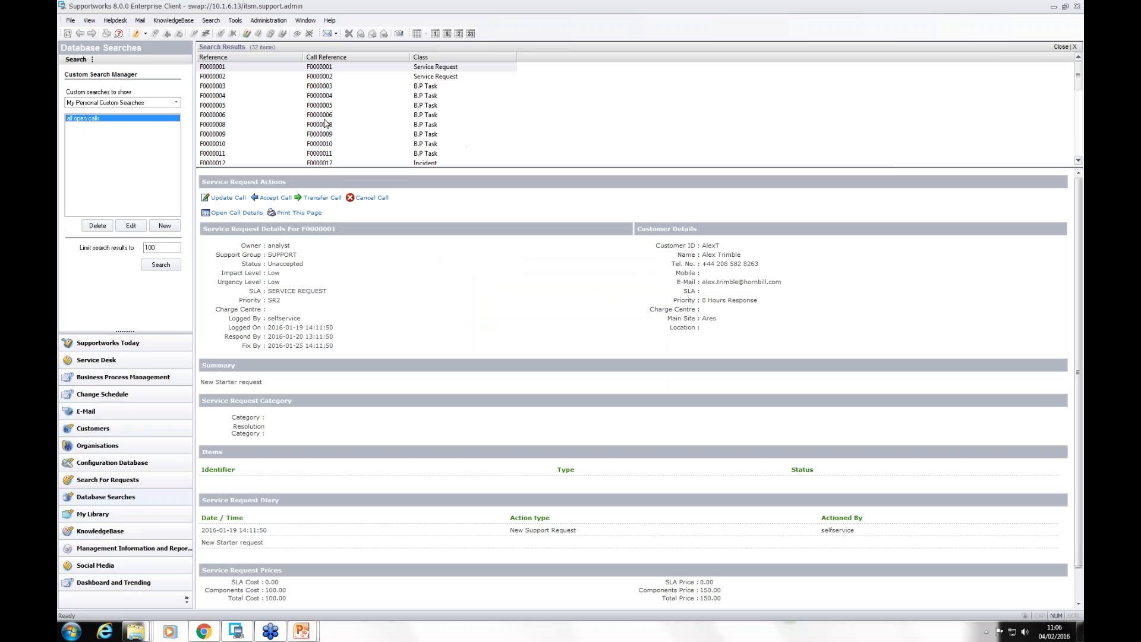
{"action": "left_click", "coordinate": [449, 58]}
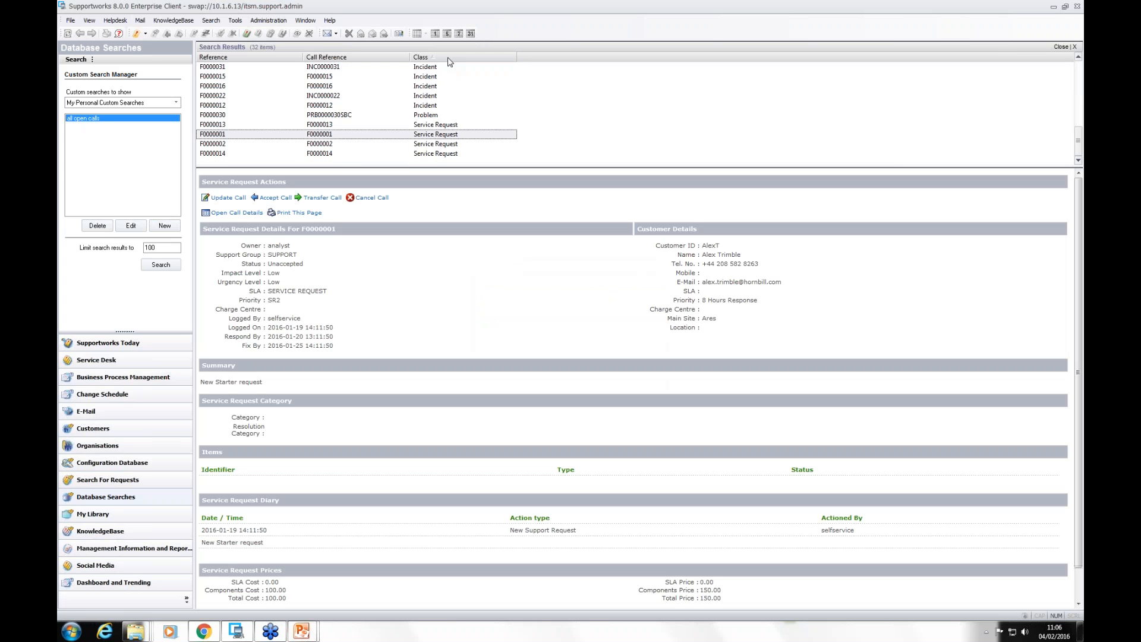
Step: Start a data export of the search results and include all available columns under their table column names
{"action": "right_click", "coordinate": [220, 107]}
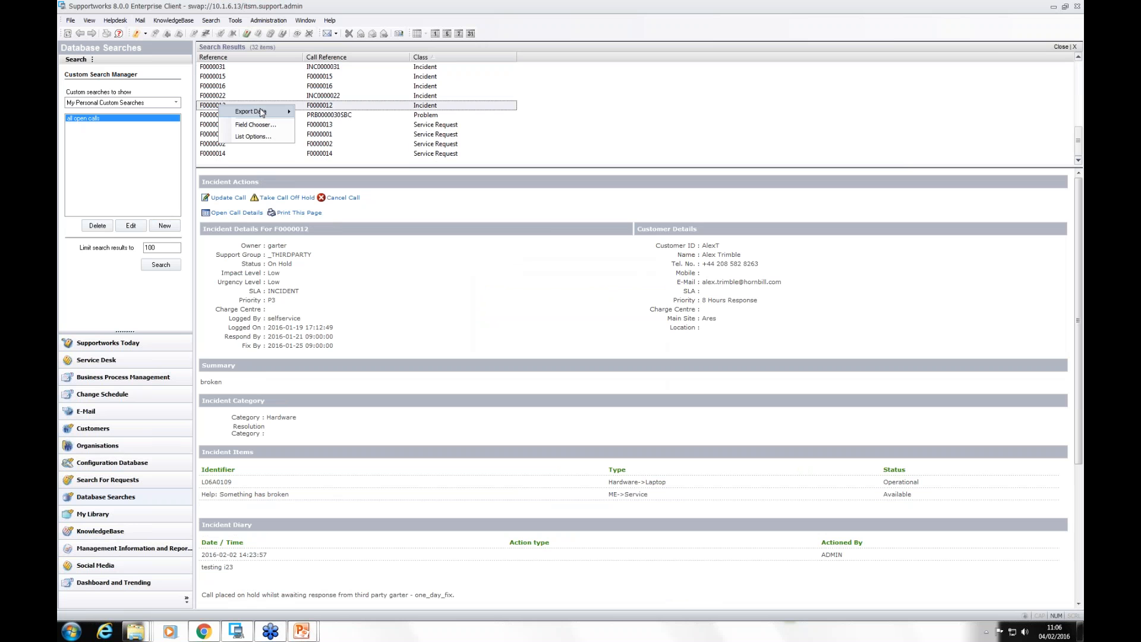
{"action": "mouse_move", "coordinate": [262, 111]}
{"action": "left_click", "coordinate": [324, 112]}
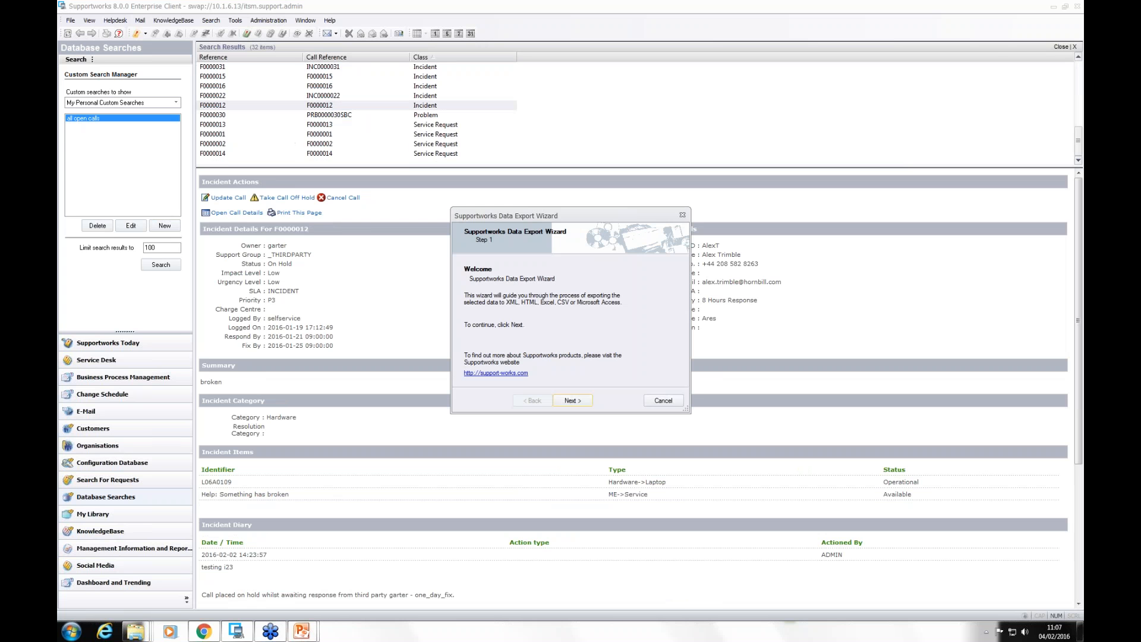
{"action": "left_click", "coordinate": [569, 401]}
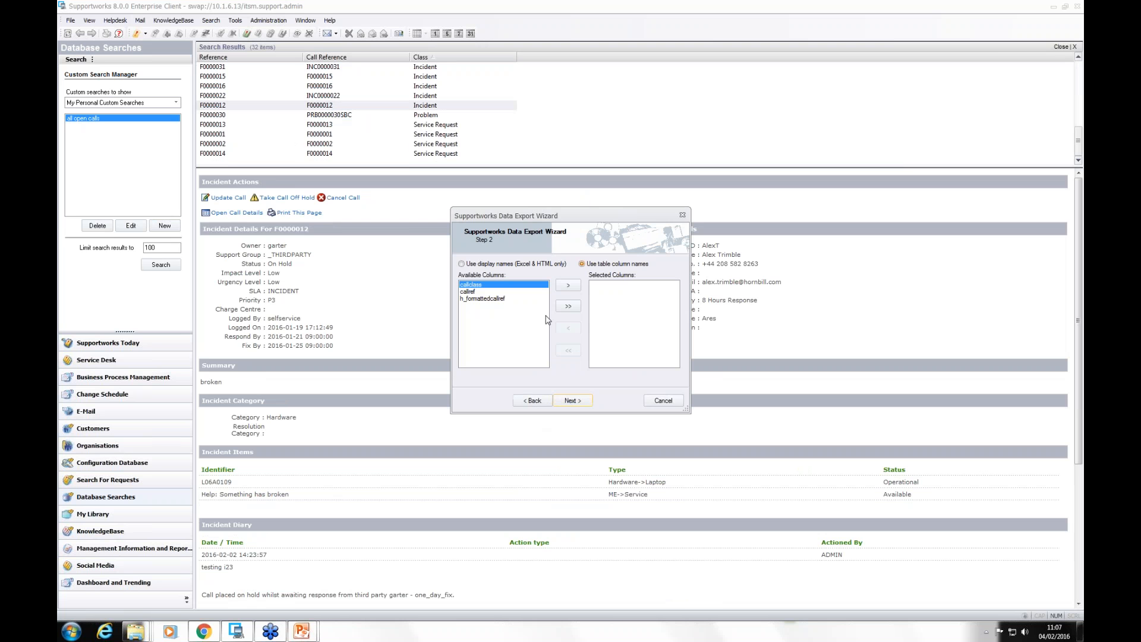
{"action": "left_click", "coordinate": [568, 306]}
{"action": "left_click", "coordinate": [571, 401]}
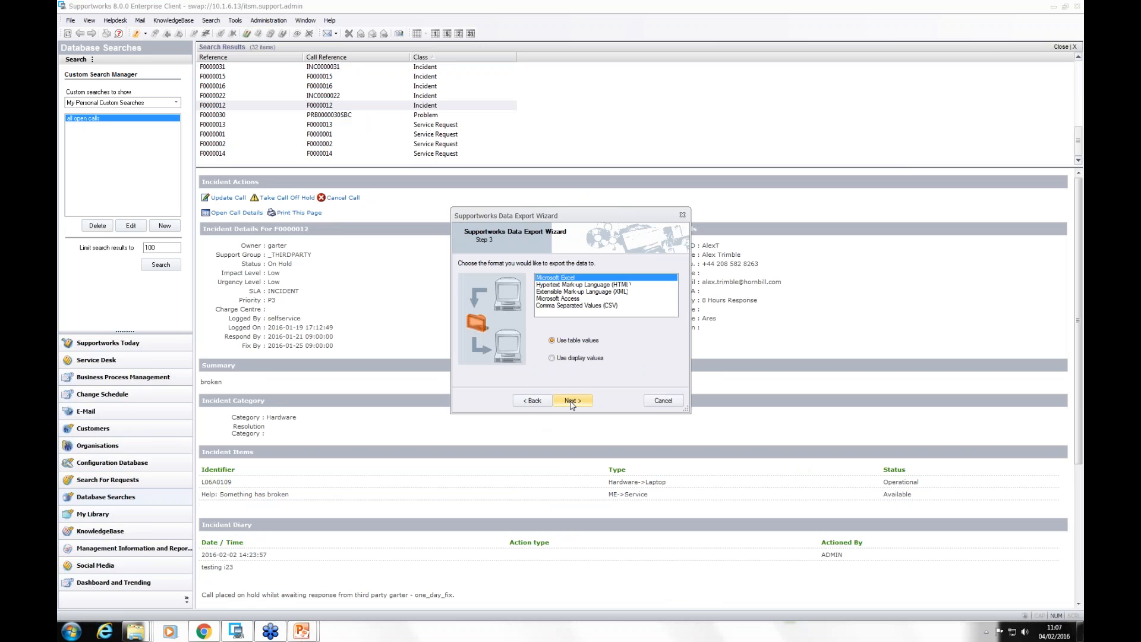
Step: Set the export format to Comma Separated Values (CSV) with table values and keep the default sort order
{"action": "left_click", "coordinate": [564, 305]}
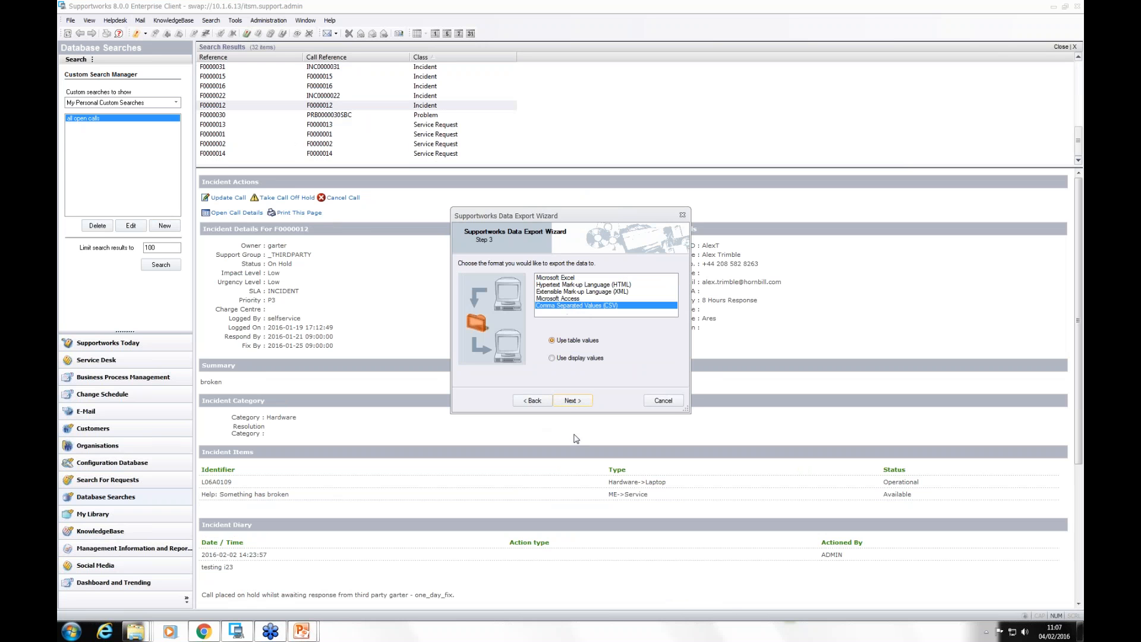
{"action": "left_click", "coordinate": [572, 401]}
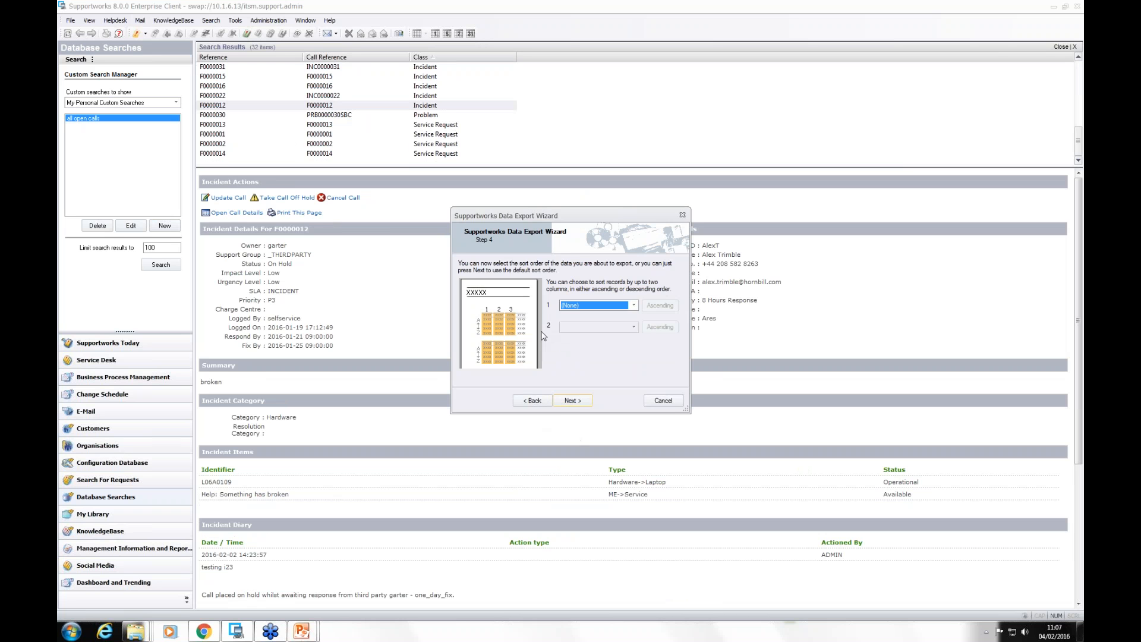
{"action": "left_click", "coordinate": [570, 401]}
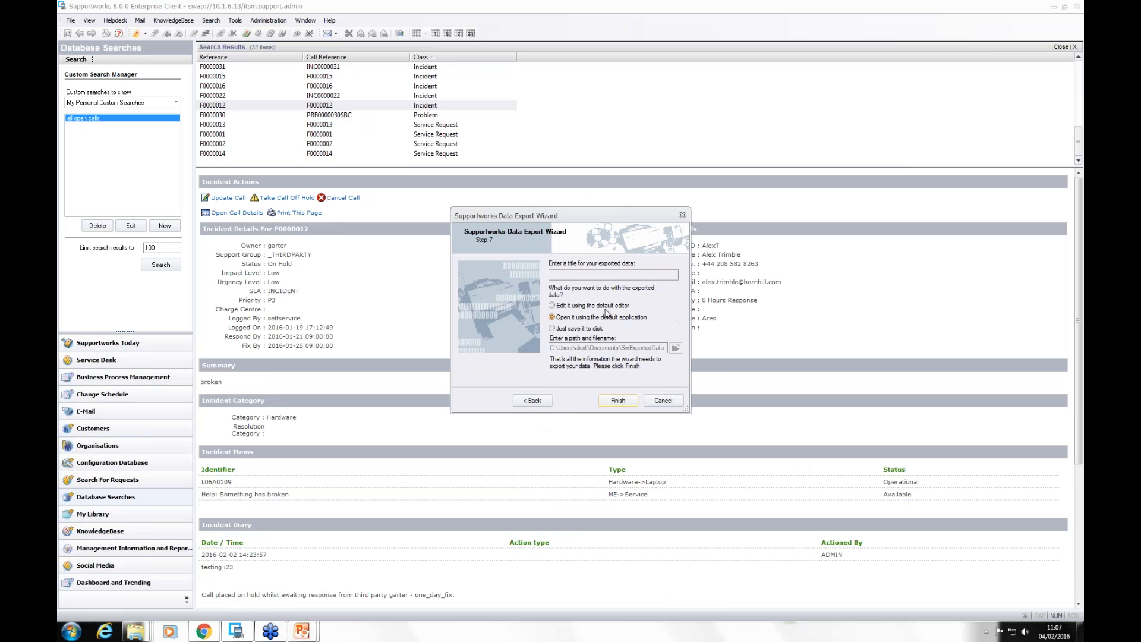
Step: Save the exported data to disk only, as test.csv on the Desktop, and finish the export
{"action": "left_click", "coordinate": [560, 329]}
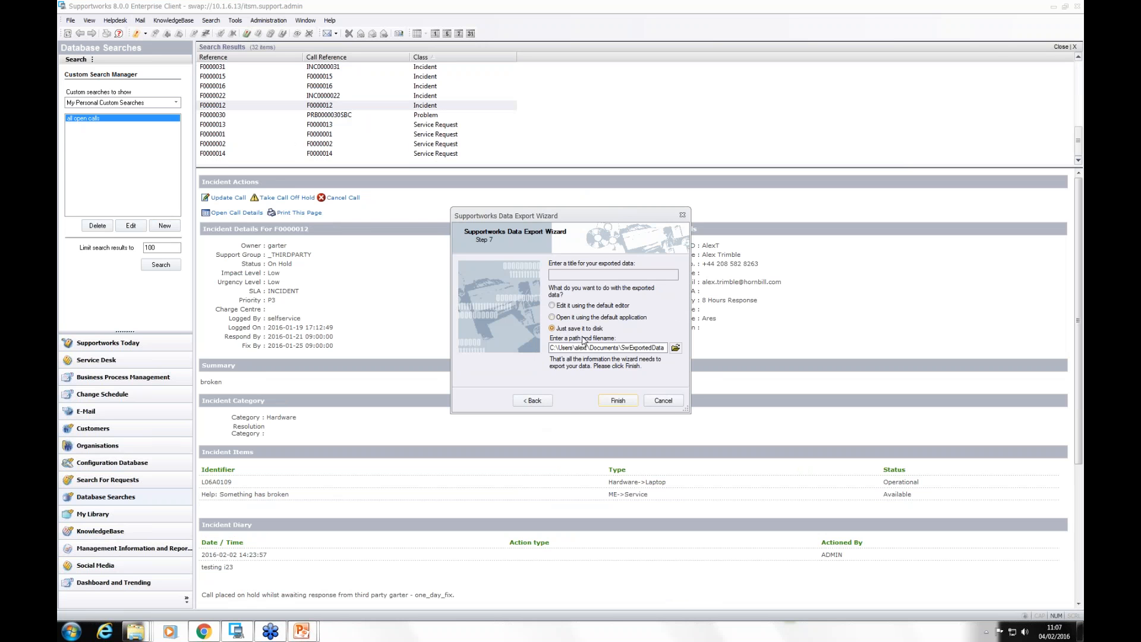
{"action": "left_click", "coordinate": [677, 349]}
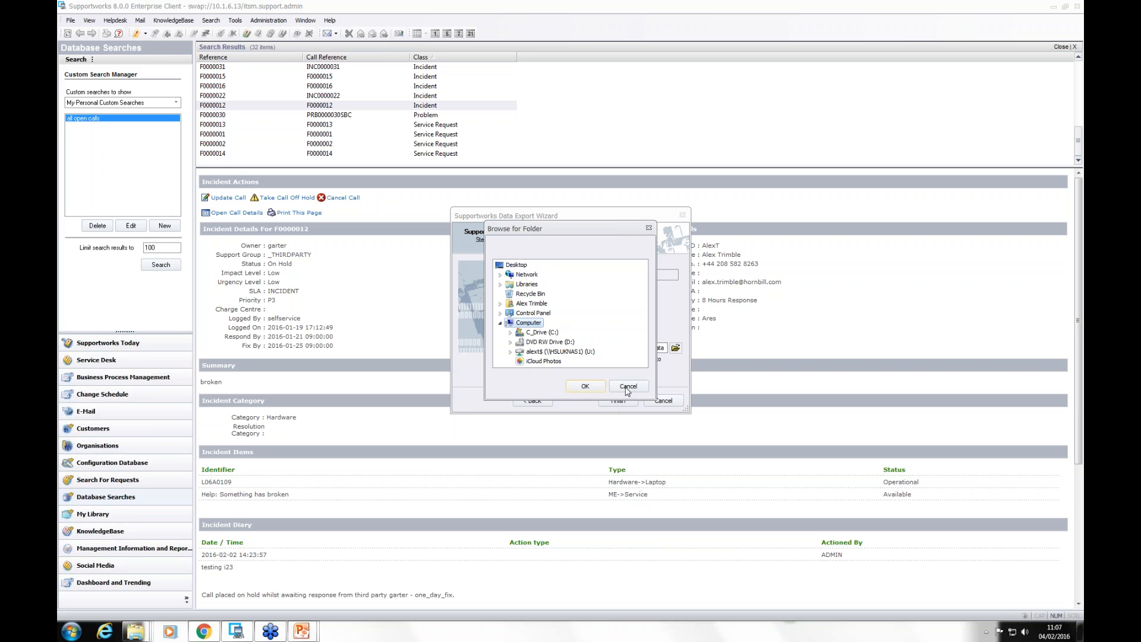
{"action": "left_click", "coordinate": [516, 265]}
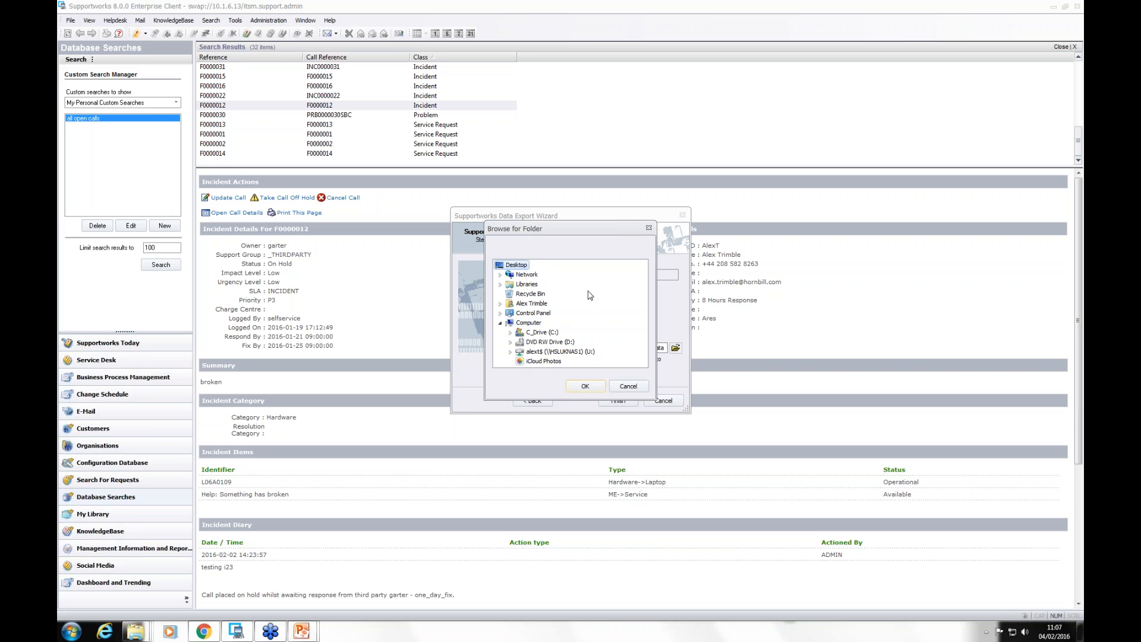
{"action": "left_click", "coordinate": [585, 385]}
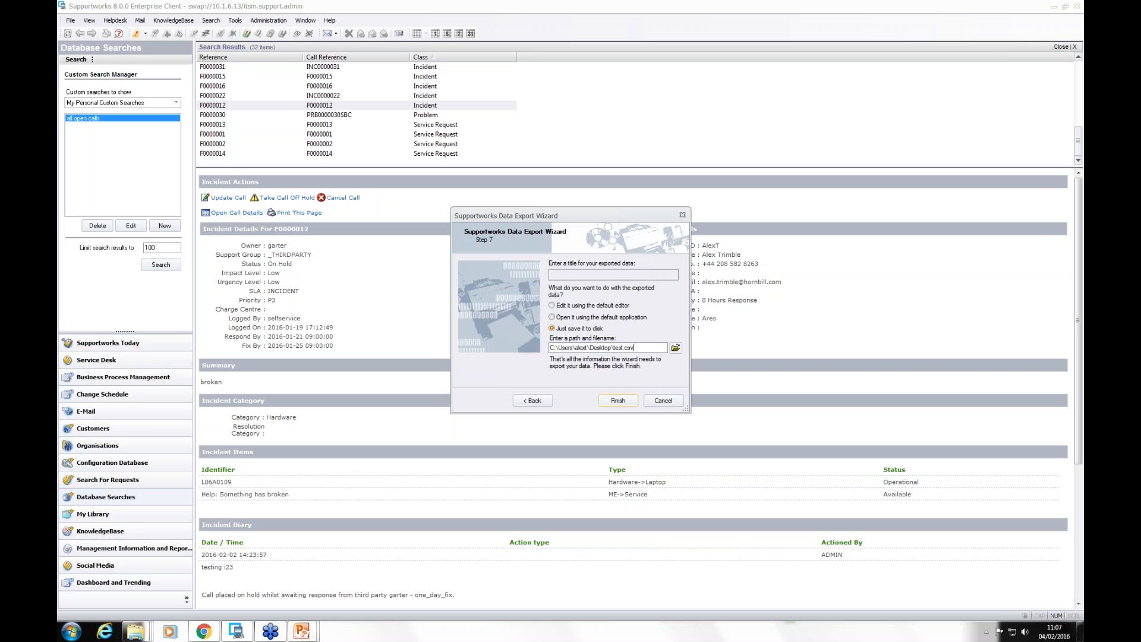
{"action": "left_click", "coordinate": [621, 400]}
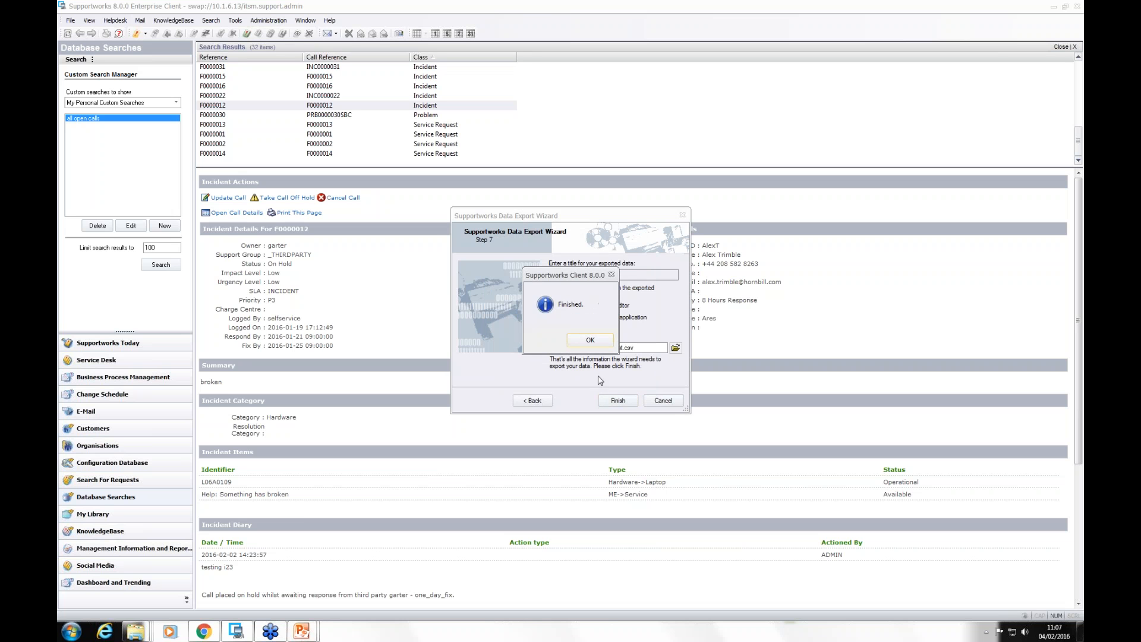
{"action": "left_click", "coordinate": [597, 342]}
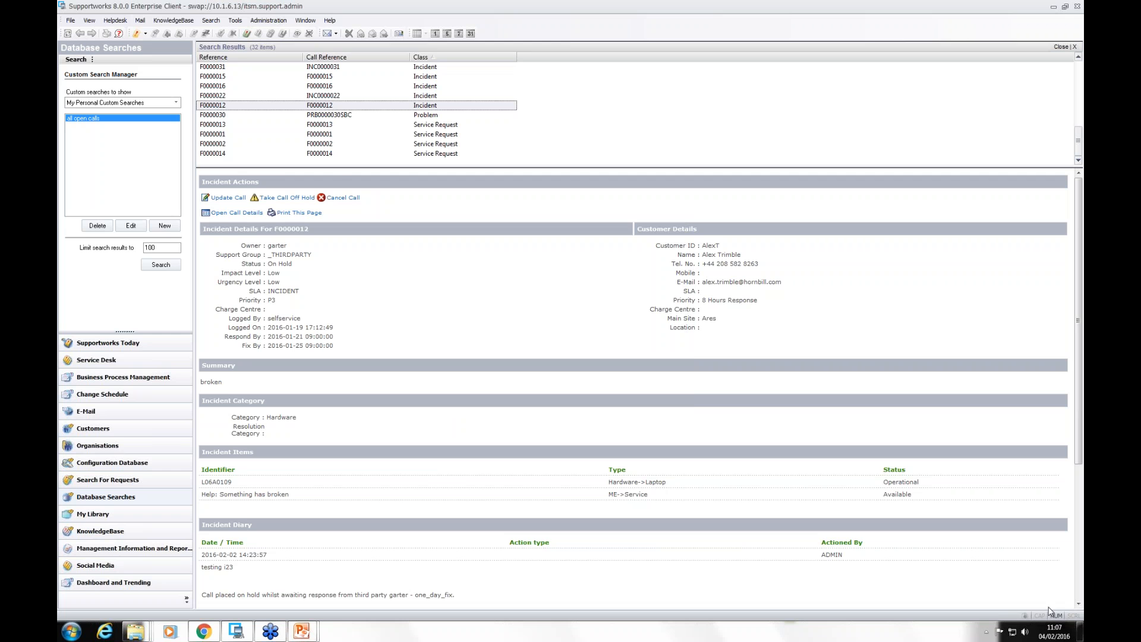
Step: Open the exported test file from the desktop in Excel, check its rows and close it
{"action": "left_click", "coordinate": [1080, 630]}
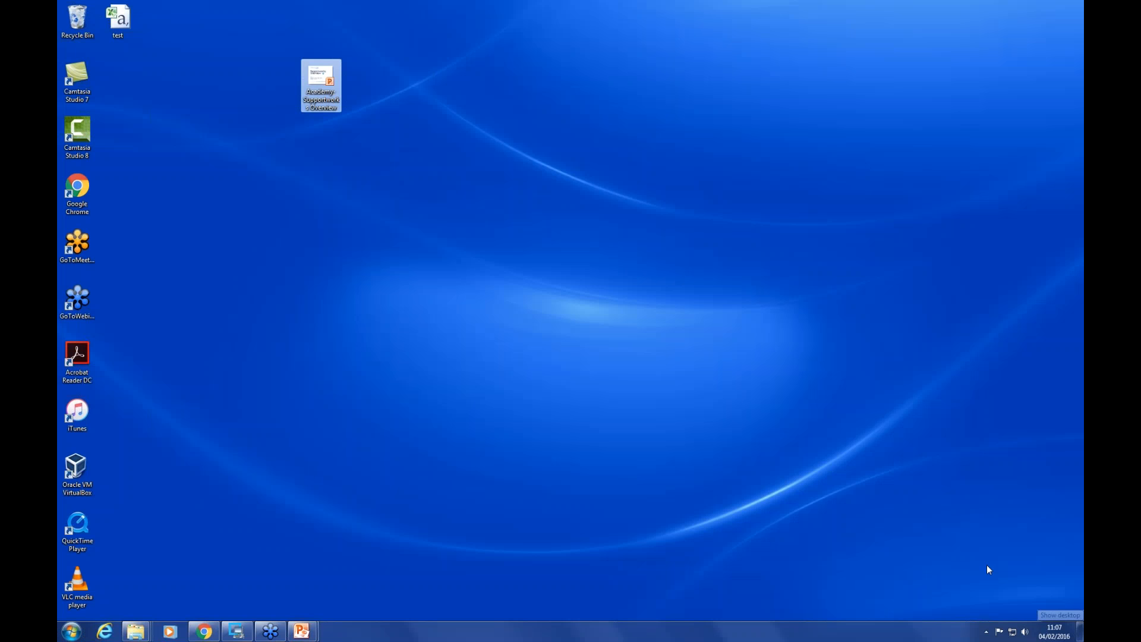
{"action": "left_click", "coordinate": [213, 187]}
{"action": "left_click", "coordinate": [119, 22]}
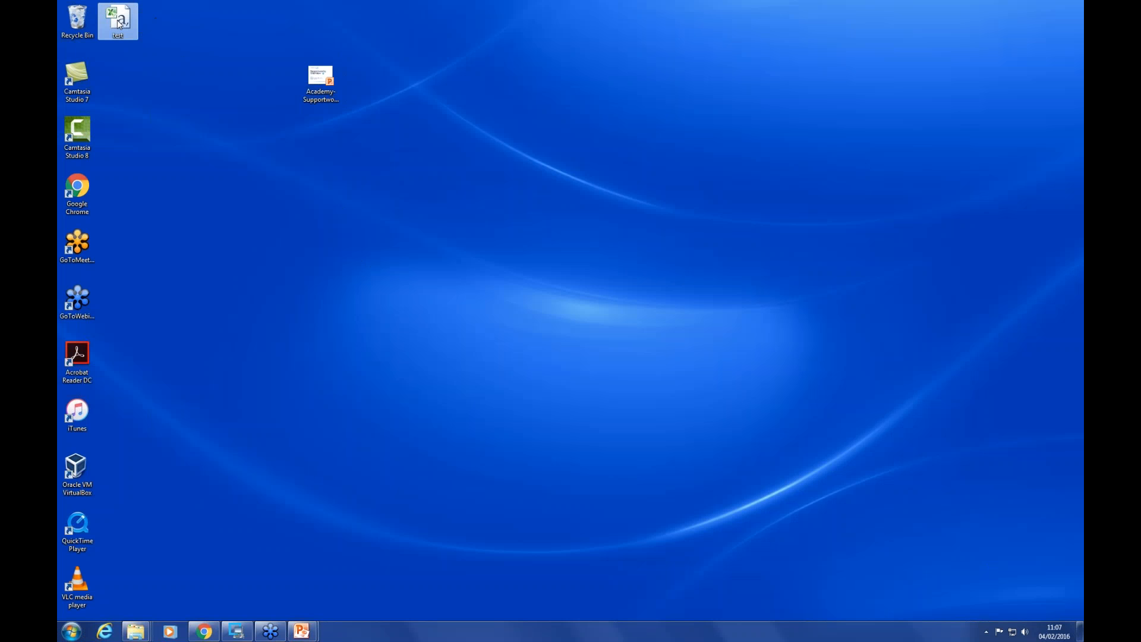
{"action": "double_click", "coordinate": [118, 22]}
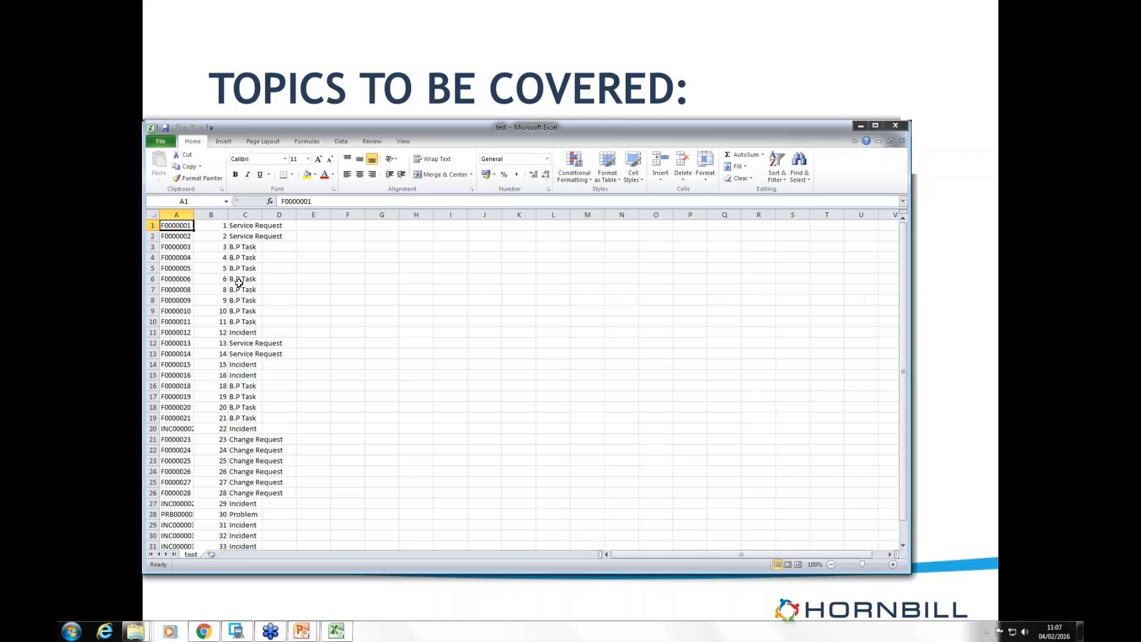
{"action": "left_click", "coordinate": [238, 280]}
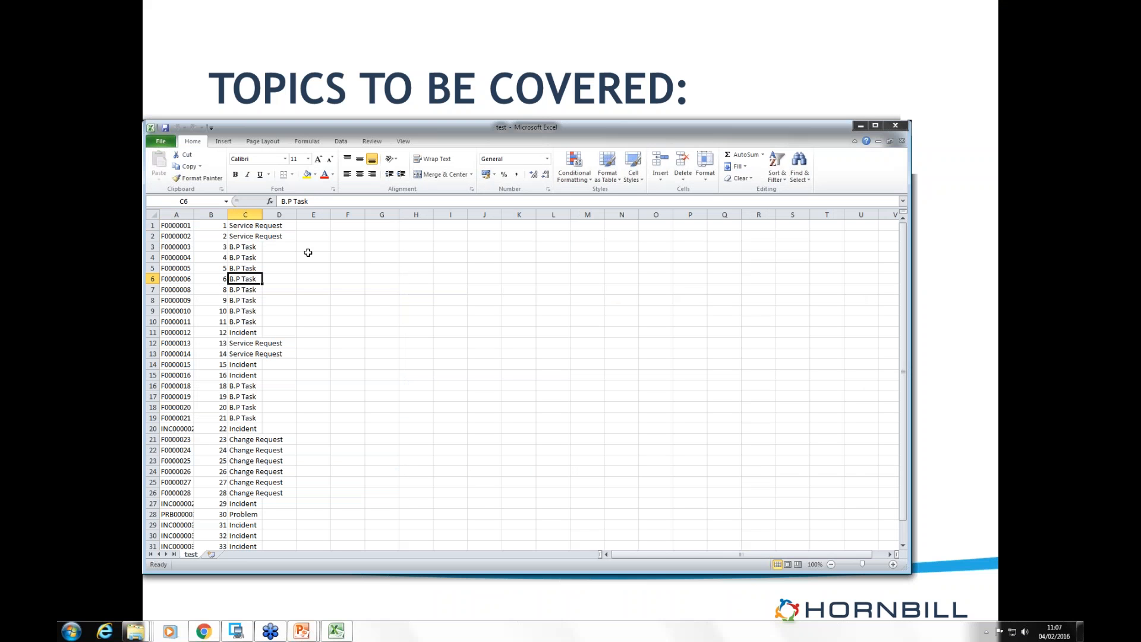
{"action": "left_click", "coordinate": [896, 126]}
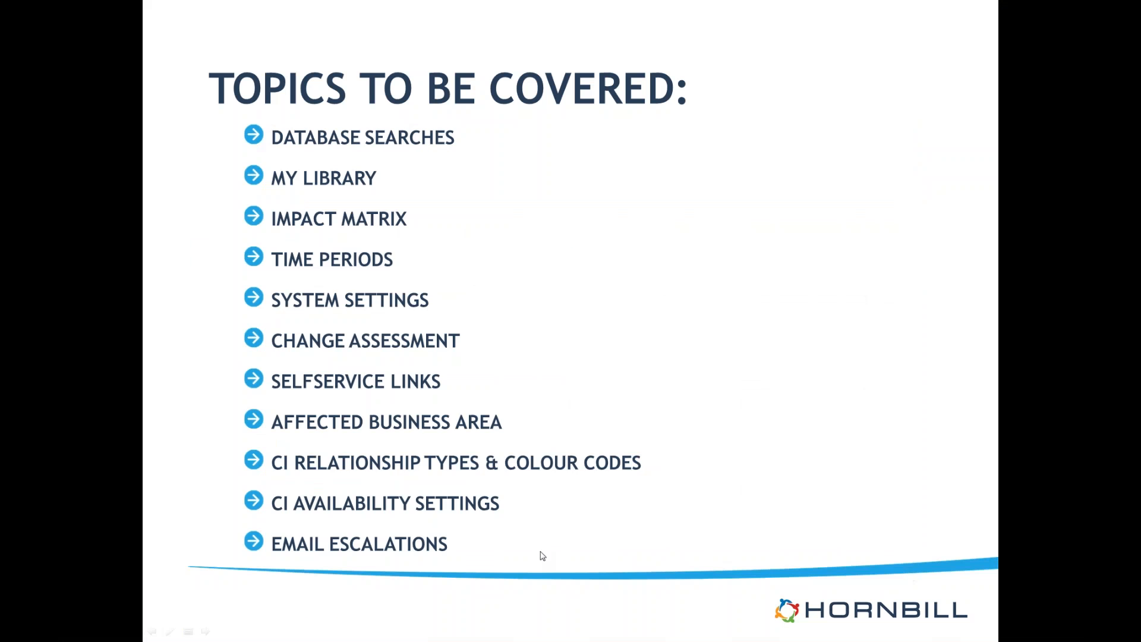
Step: Switch back to the Supportworks client and review the SQL query behind the "all open calls" search
{"action": "key", "text": "alt+Tab"}
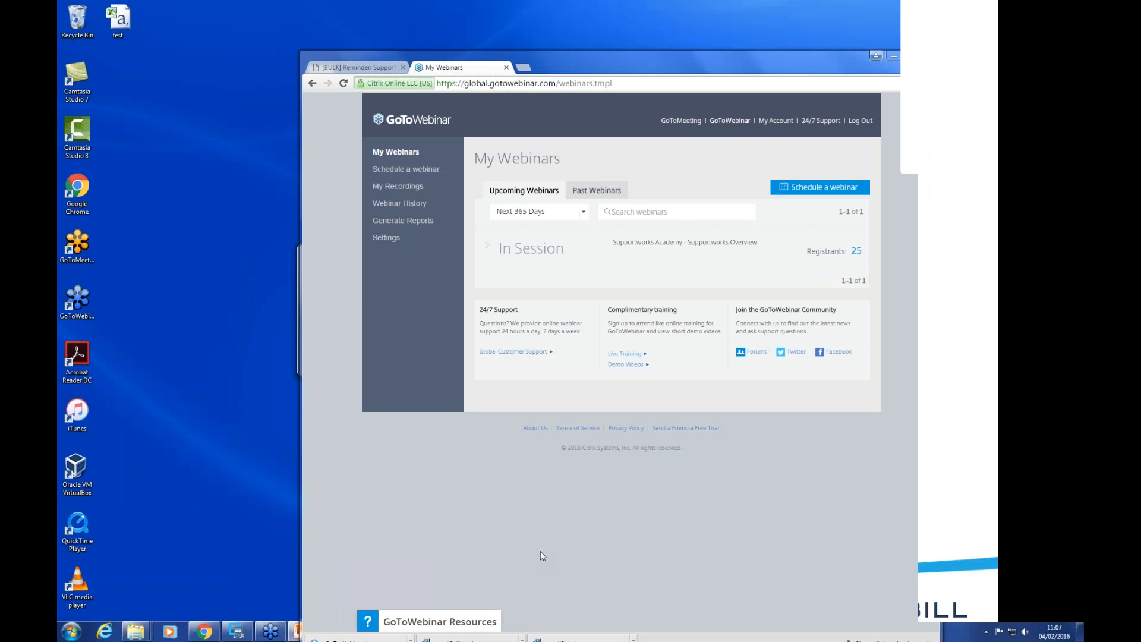
{"action": "key", "text": "alt+Tab"}
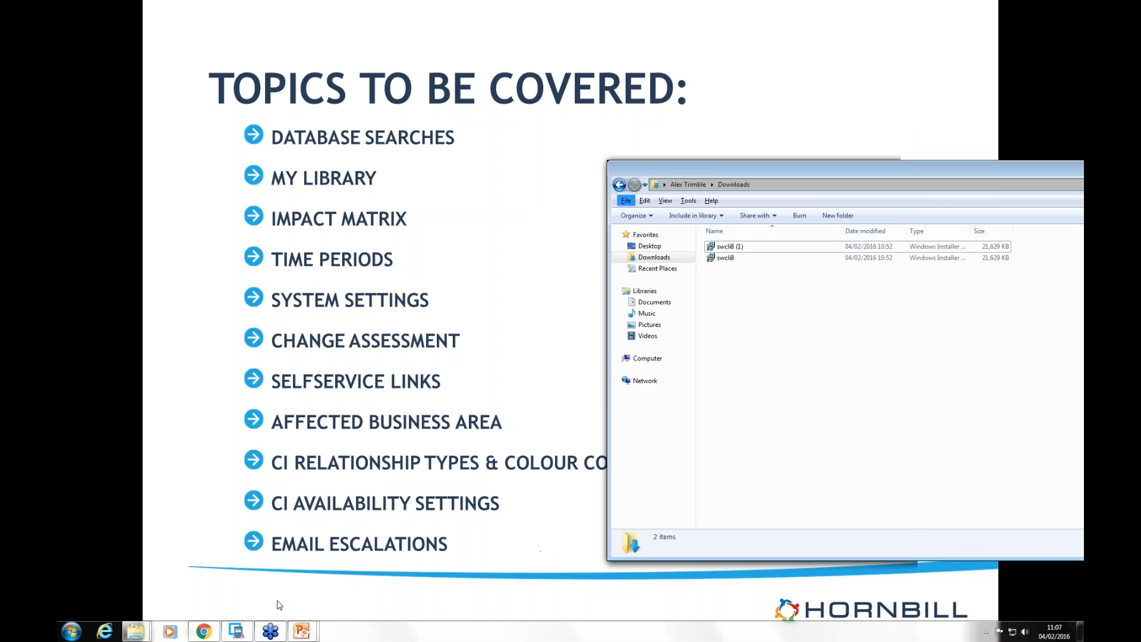
{"action": "left_click", "coordinate": [236, 632]}
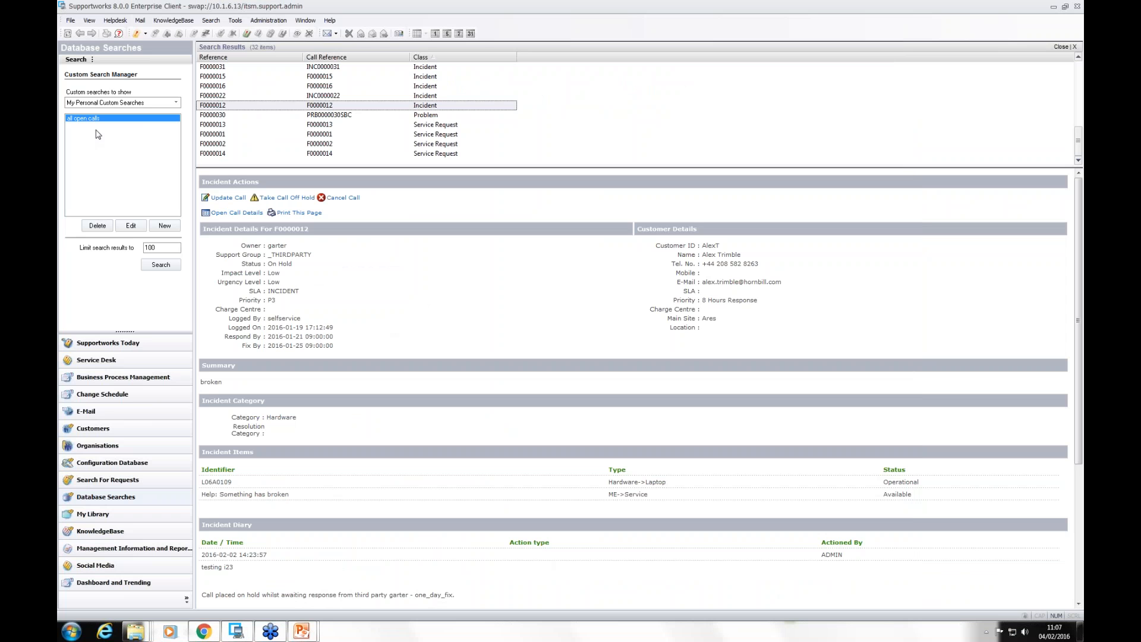
{"action": "left_click", "coordinate": [130, 227]}
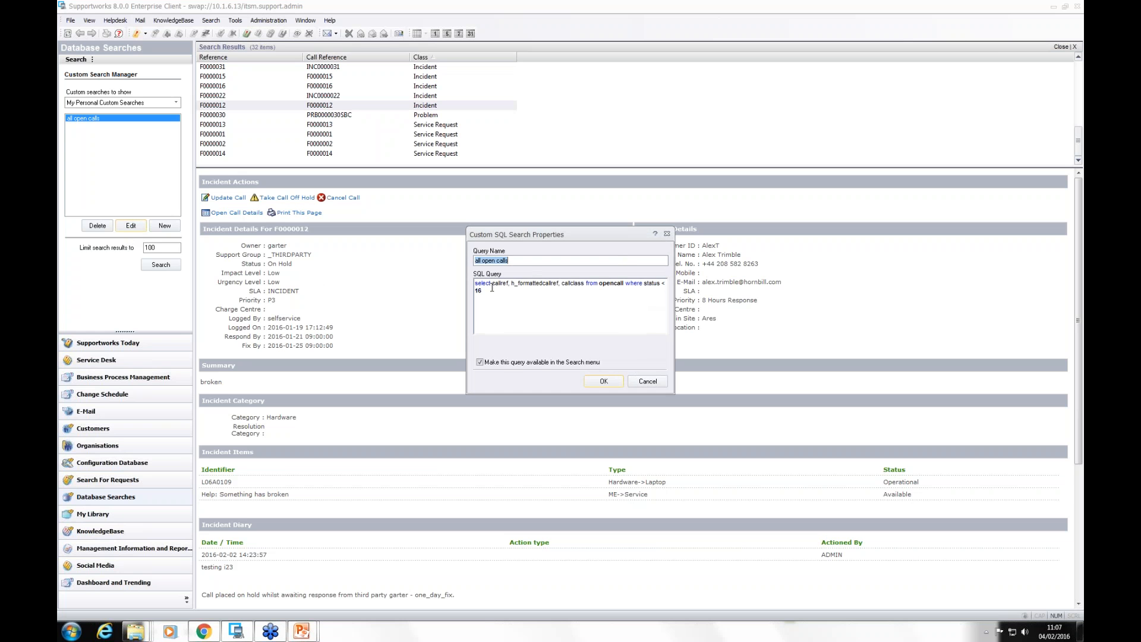
{"action": "left_click_drag", "start_coordinate": [492, 285], "coordinate": [461, 284]}
{"action": "left_click", "coordinate": [604, 382]}
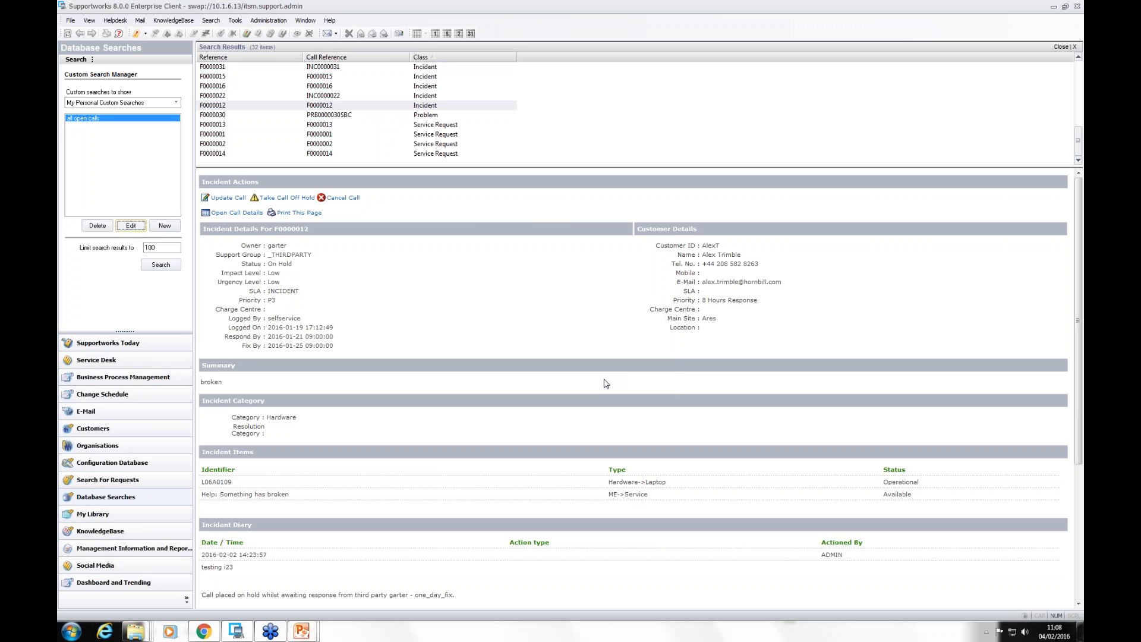
Step: Open the All Cache Database Rights security profile and examine its custom search permissions under Desktop Workspace Rights
{"action": "left_click", "coordinate": [268, 22]}
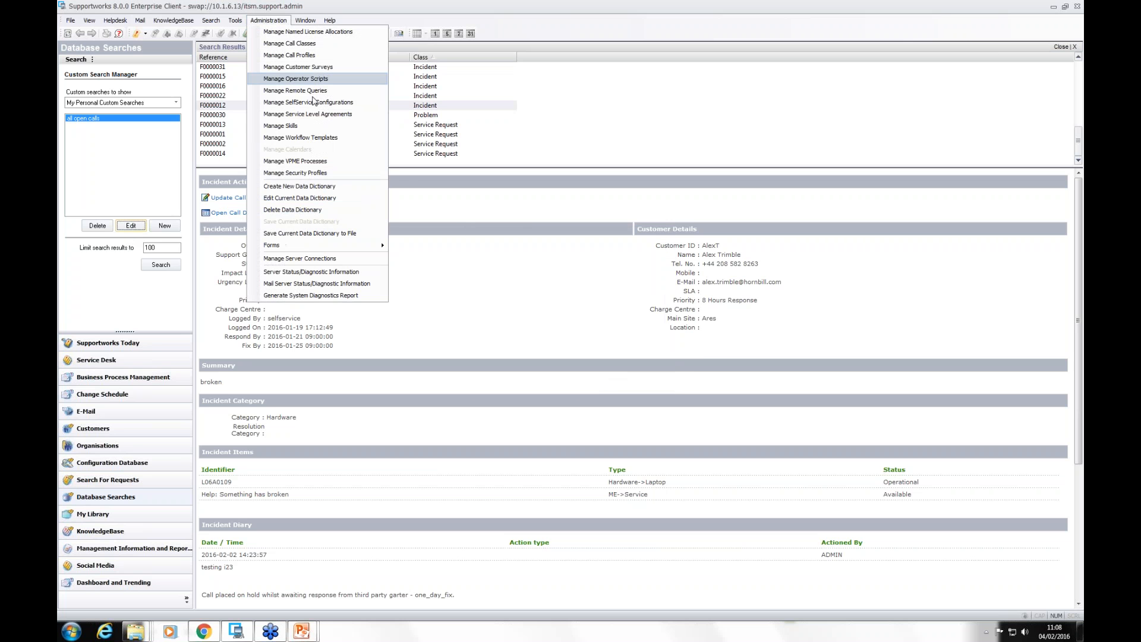
{"action": "left_click", "coordinate": [308, 173]}
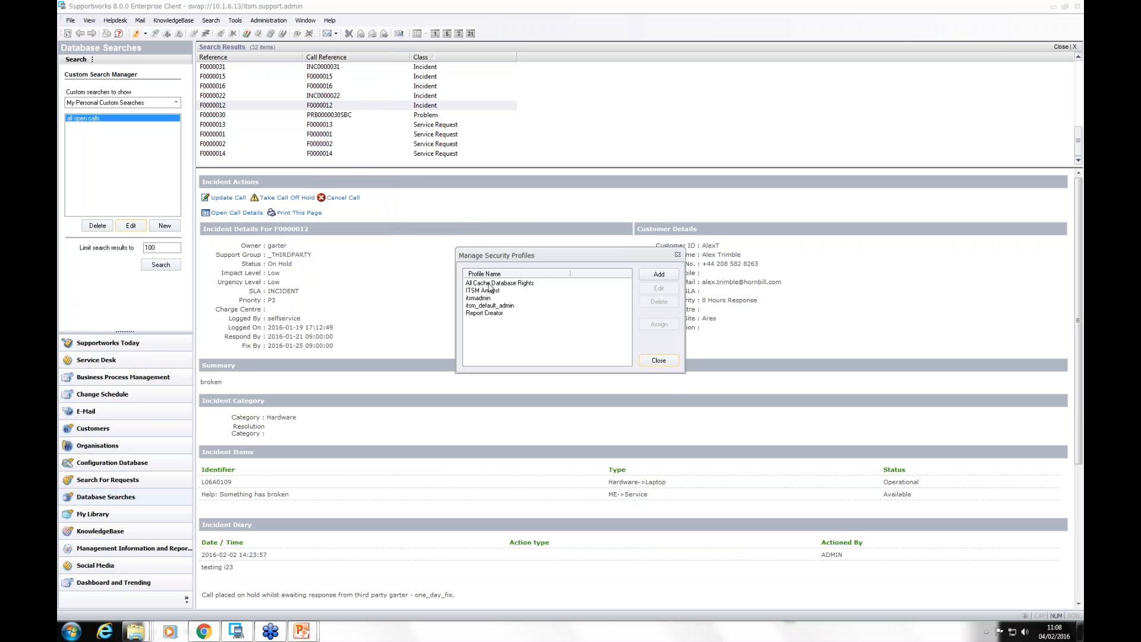
{"action": "double_click", "coordinate": [489, 285]}
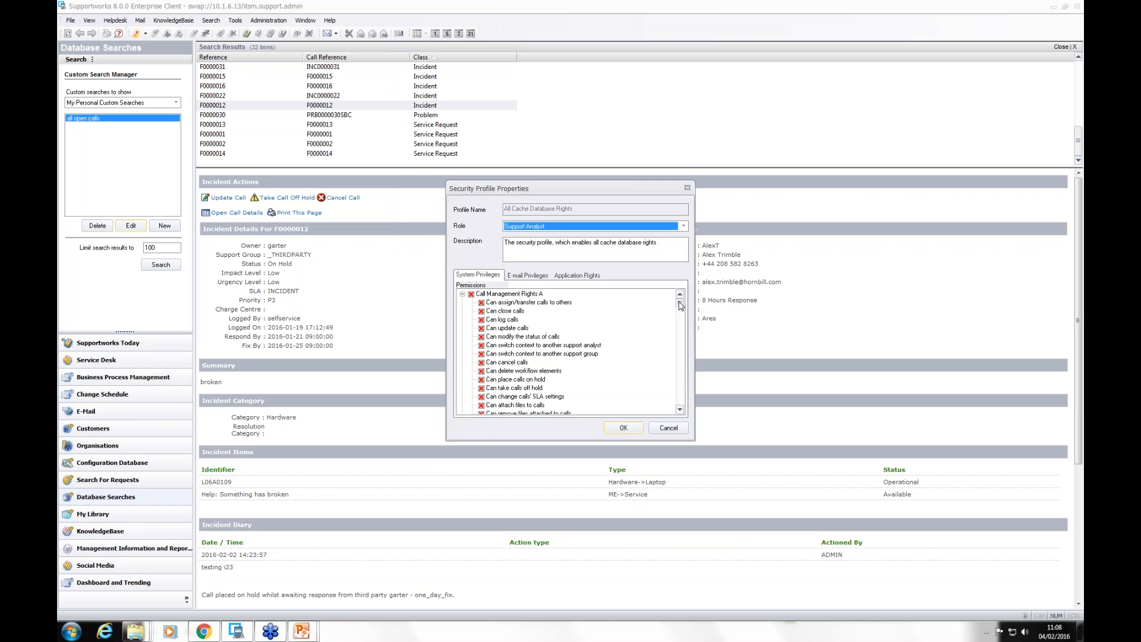
{"action": "left_click_drag", "start_coordinate": [682, 306], "coordinate": [683, 319]}
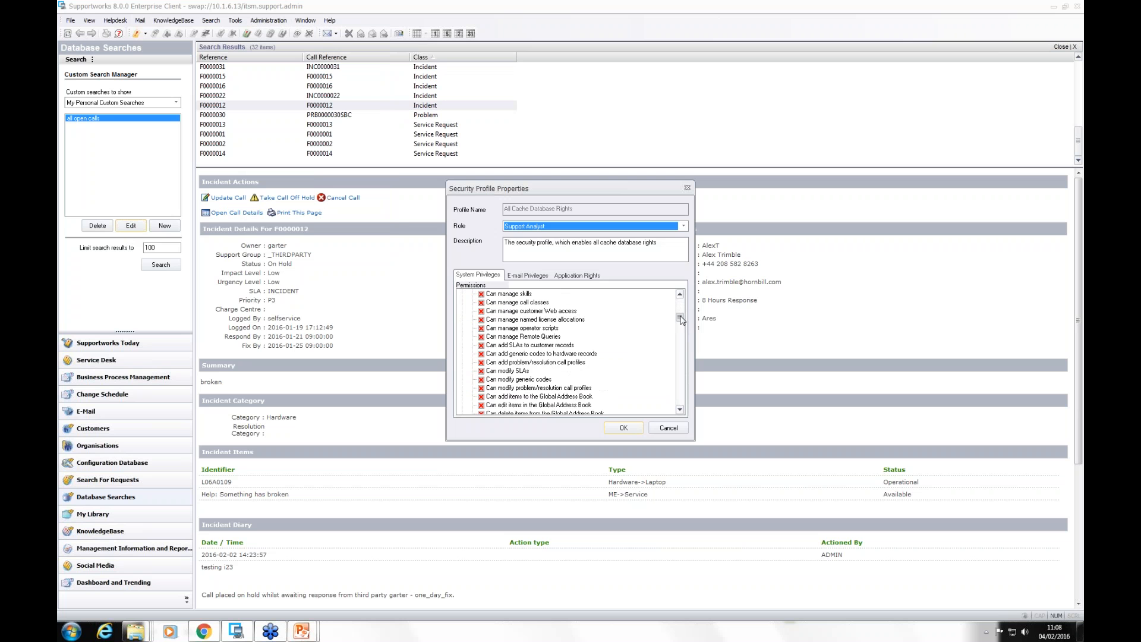
{"action": "left_click", "coordinate": [680, 411]}
{"action": "left_click", "coordinate": [680, 412]}
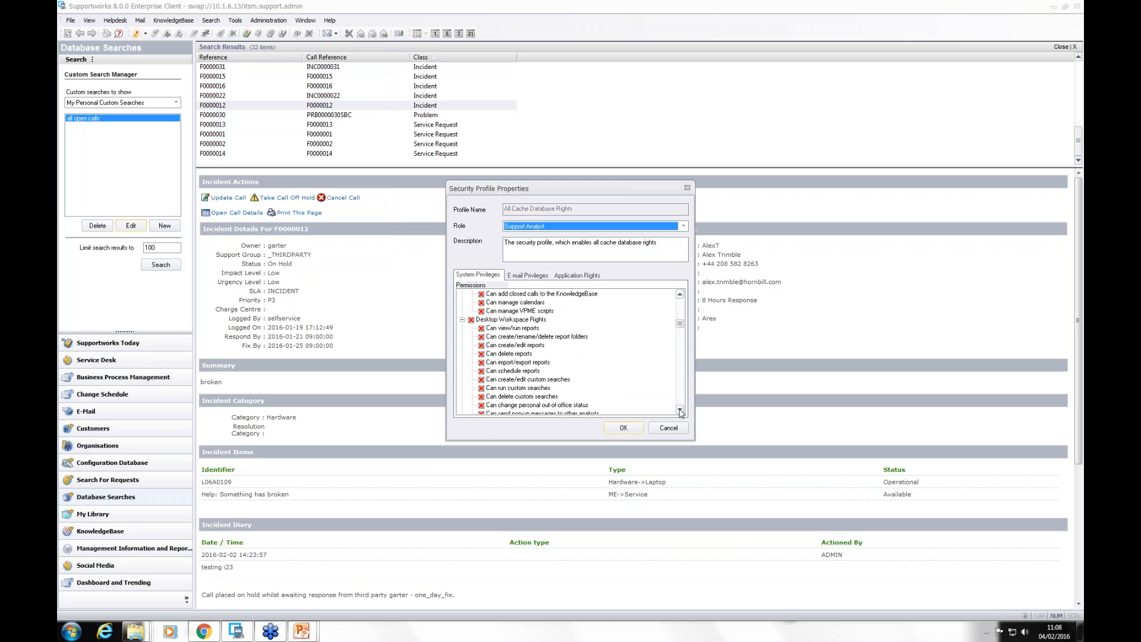
{"action": "left_click", "coordinate": [681, 412]}
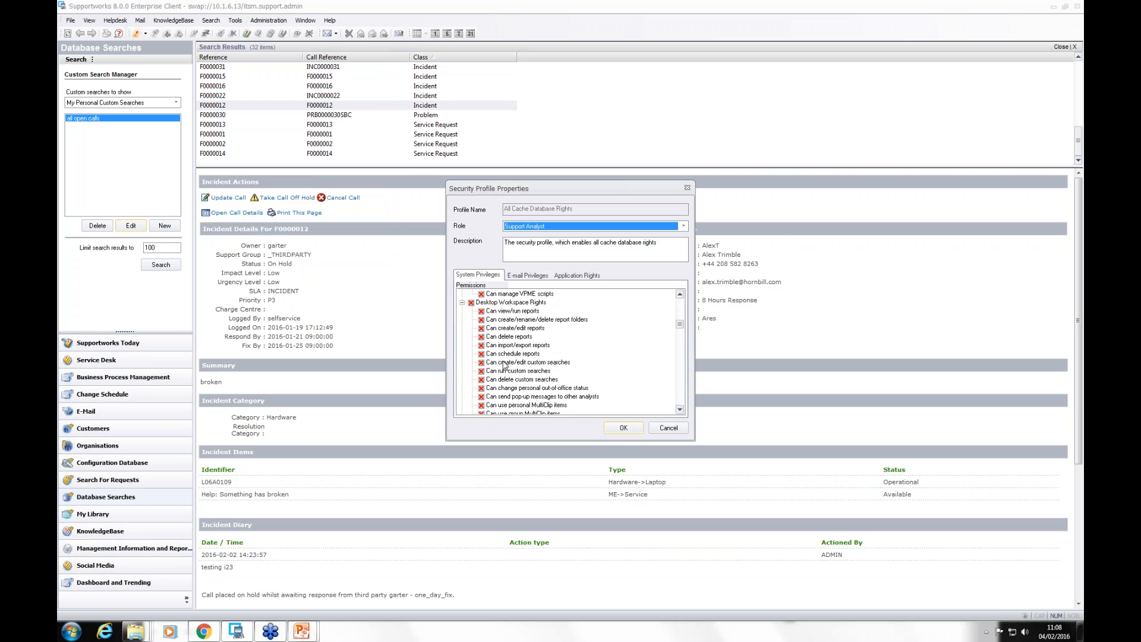
{"action": "left_click", "coordinate": [504, 362]}
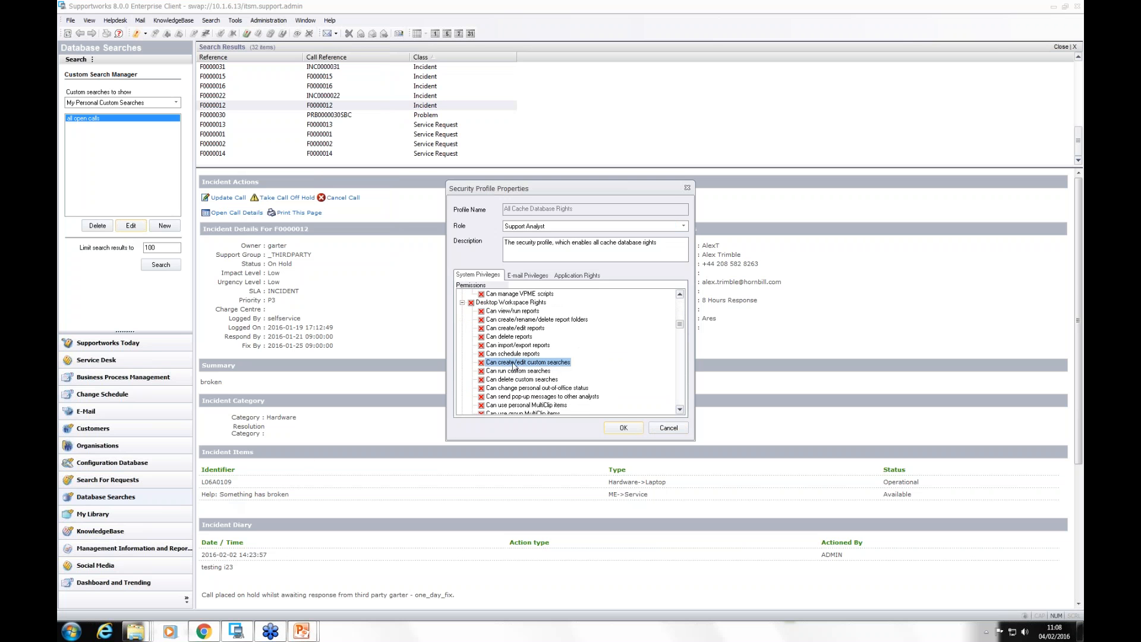
Step: Examine the profile's Global SQL Database Rights, and close the security profile management without changes
{"action": "scroll", "coordinate": [681, 410], "scroll_direction": "down", "scroll_amount": 8}
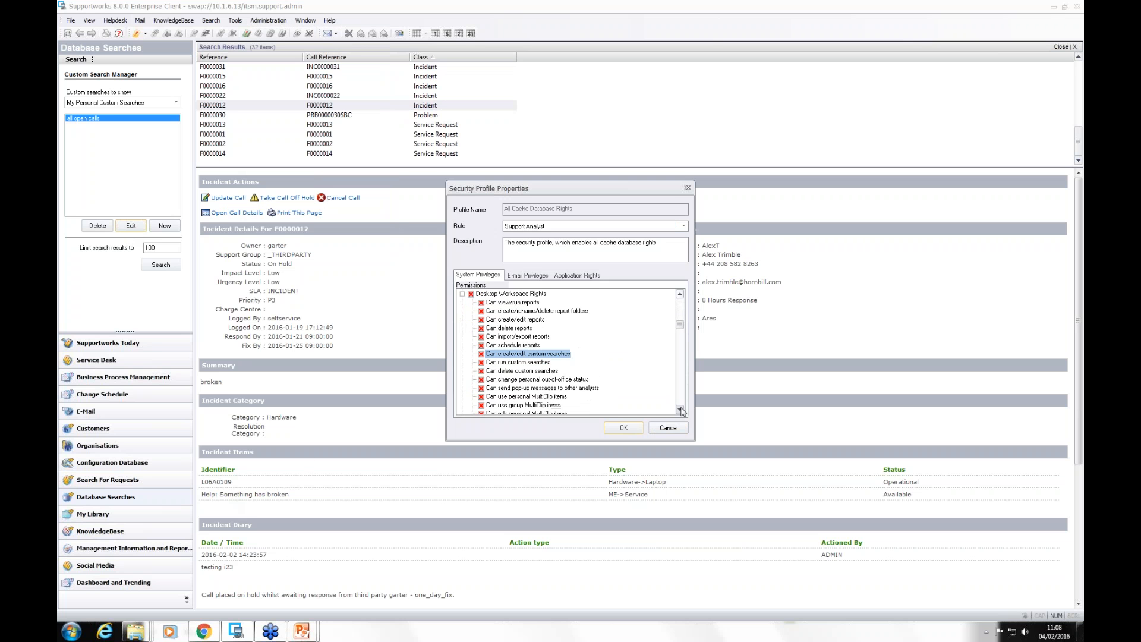
{"action": "scroll", "coordinate": [681, 410], "scroll_direction": "down", "scroll_amount": 5}
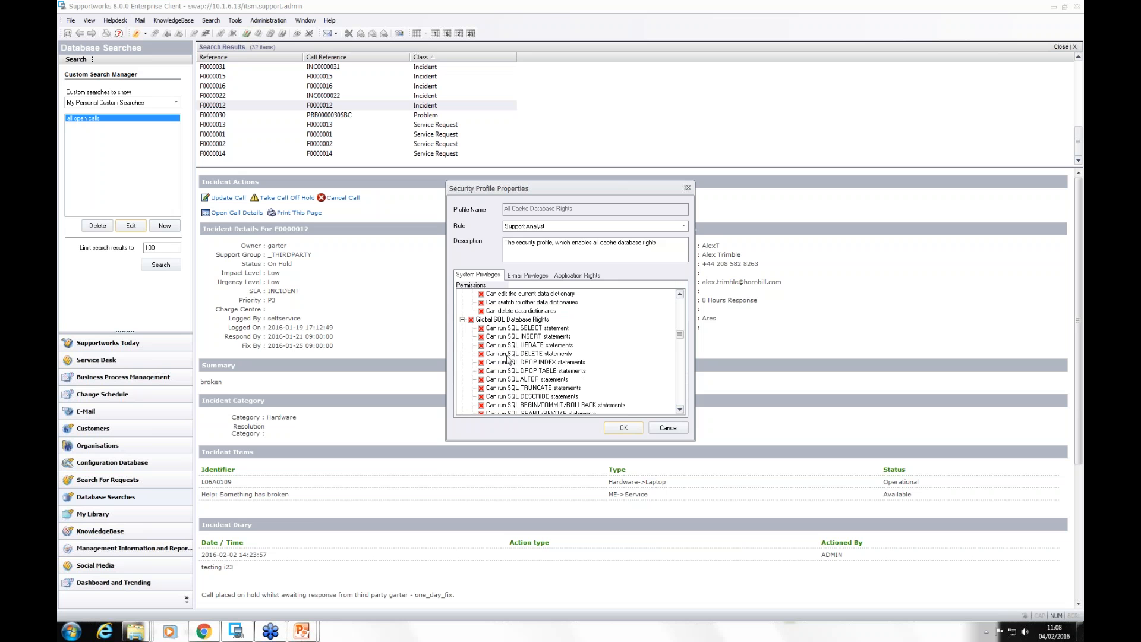
{"action": "left_click", "coordinate": [688, 189]}
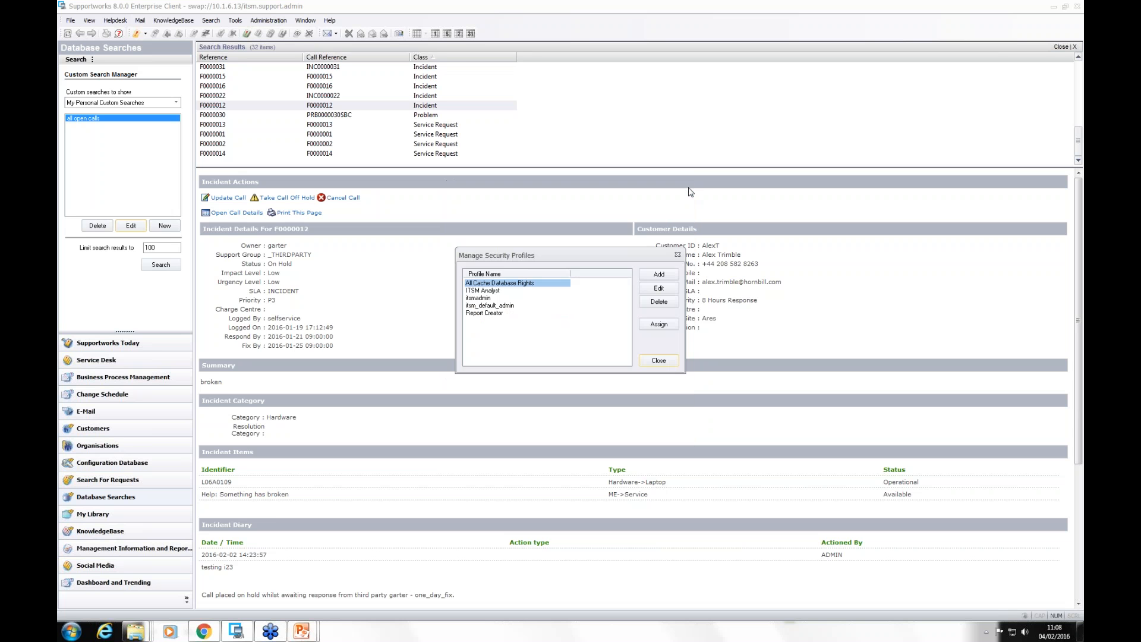
{"action": "left_click", "coordinate": [677, 255]}
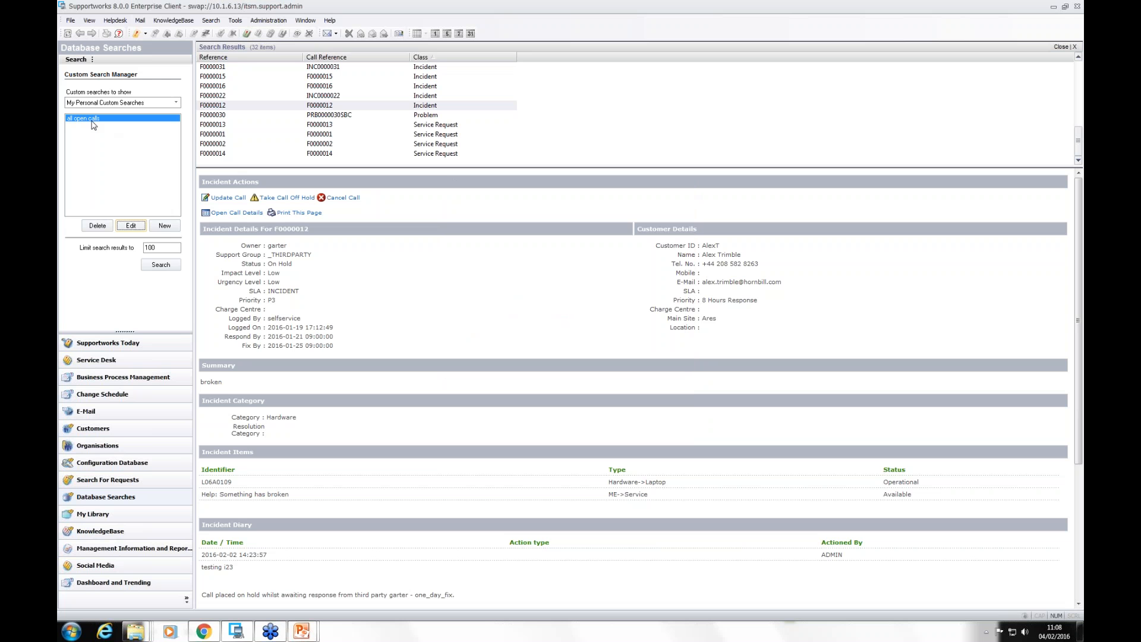
Step: Check where the saved "all open calls" search is offered among the client's search commands
{"action": "left_click", "coordinate": [212, 21]}
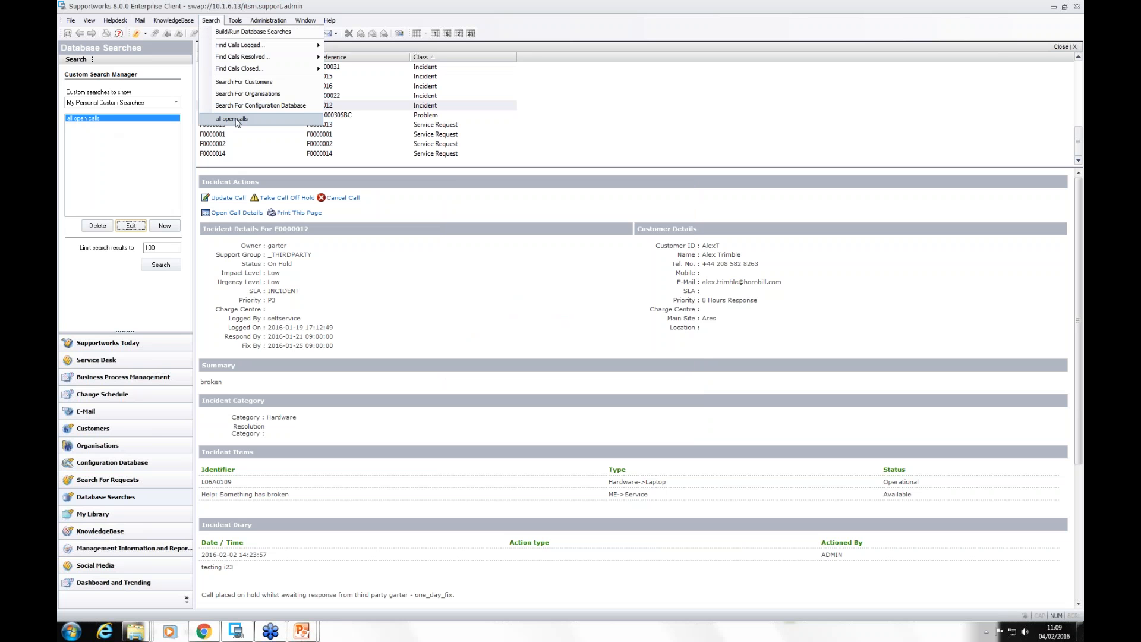
{"action": "left_click", "coordinate": [109, 321]}
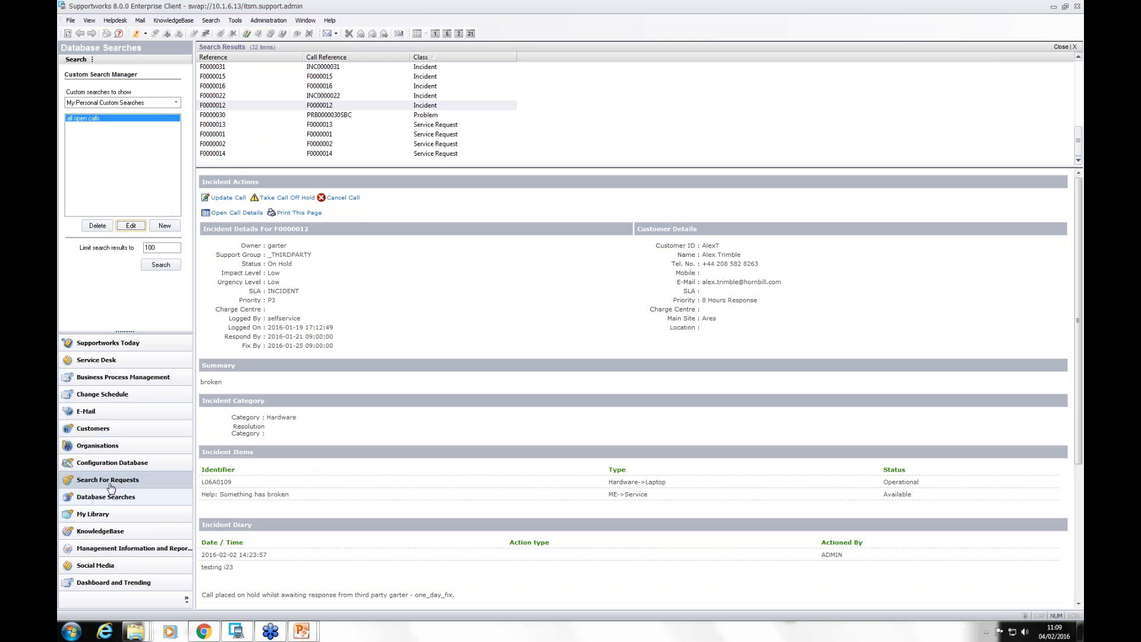
Step: Browse My Personal Library and My Teams Library, and open "SUpport team processes.docx" in Word in a reduced window
{"action": "left_click", "coordinate": [106, 515]}
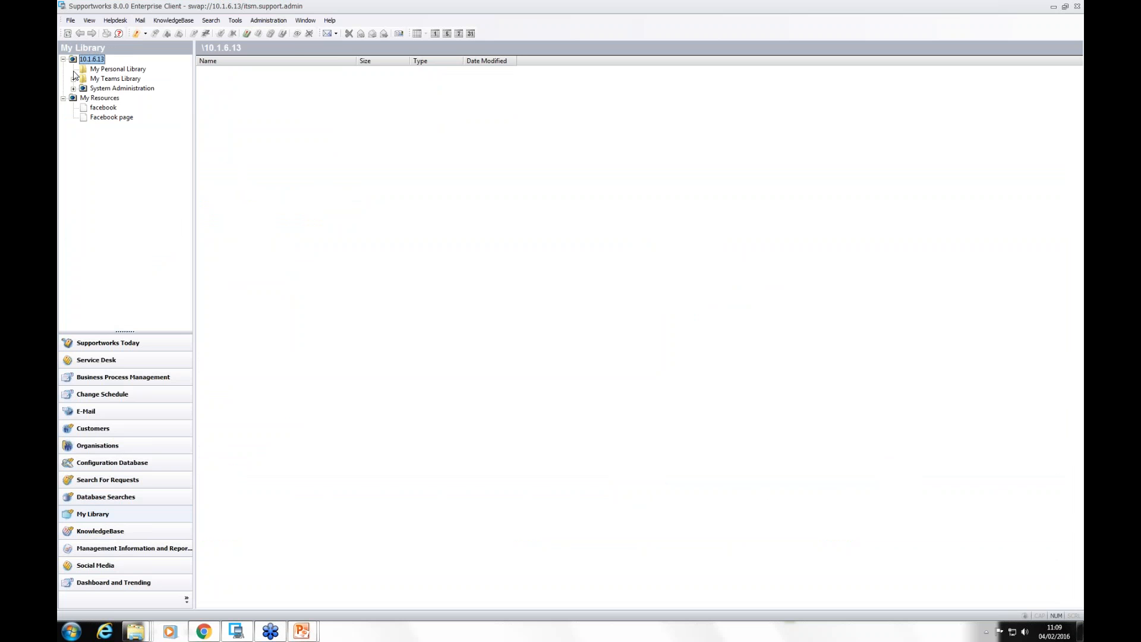
{"action": "left_click", "coordinate": [113, 69]}
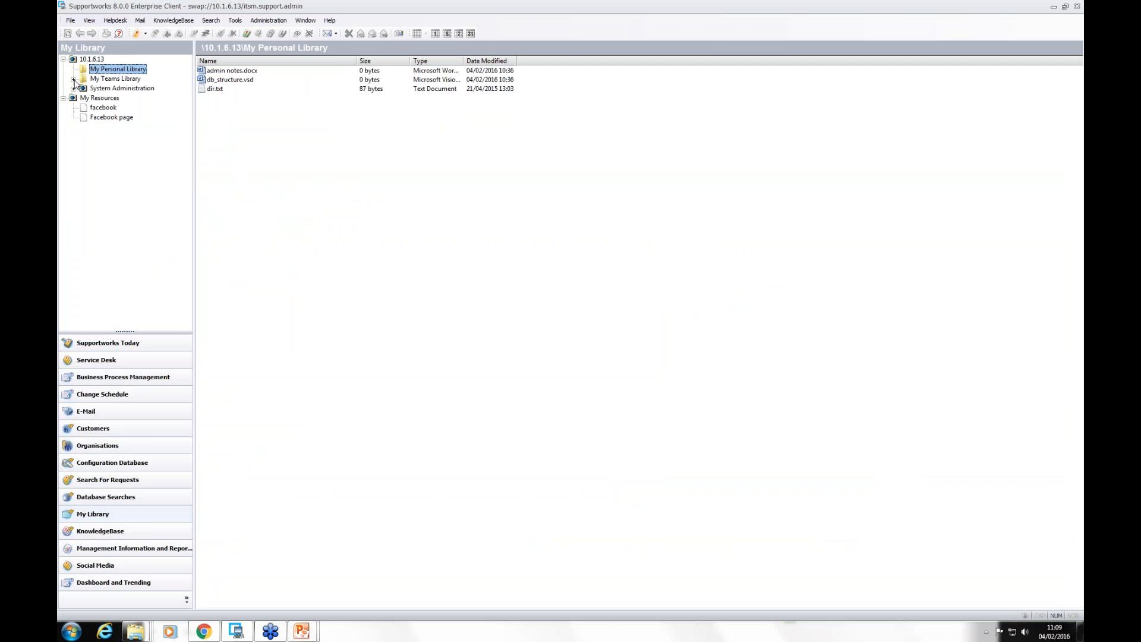
{"action": "left_click", "coordinate": [116, 80]}
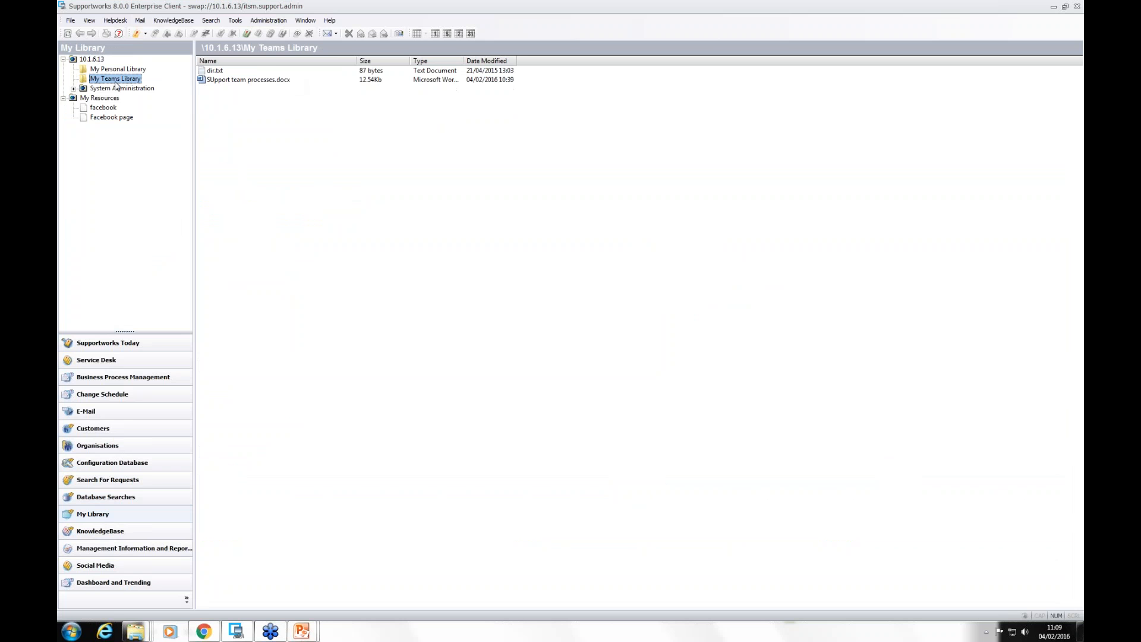
{"action": "left_click", "coordinate": [228, 82]}
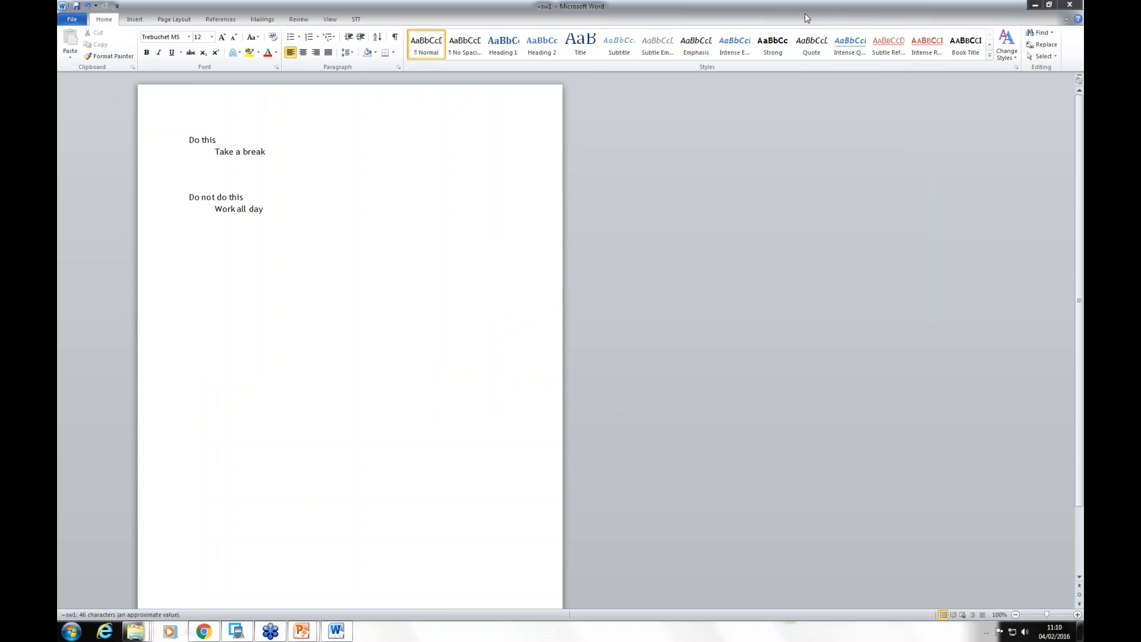
{"action": "double_click", "coordinate": [805, 13]}
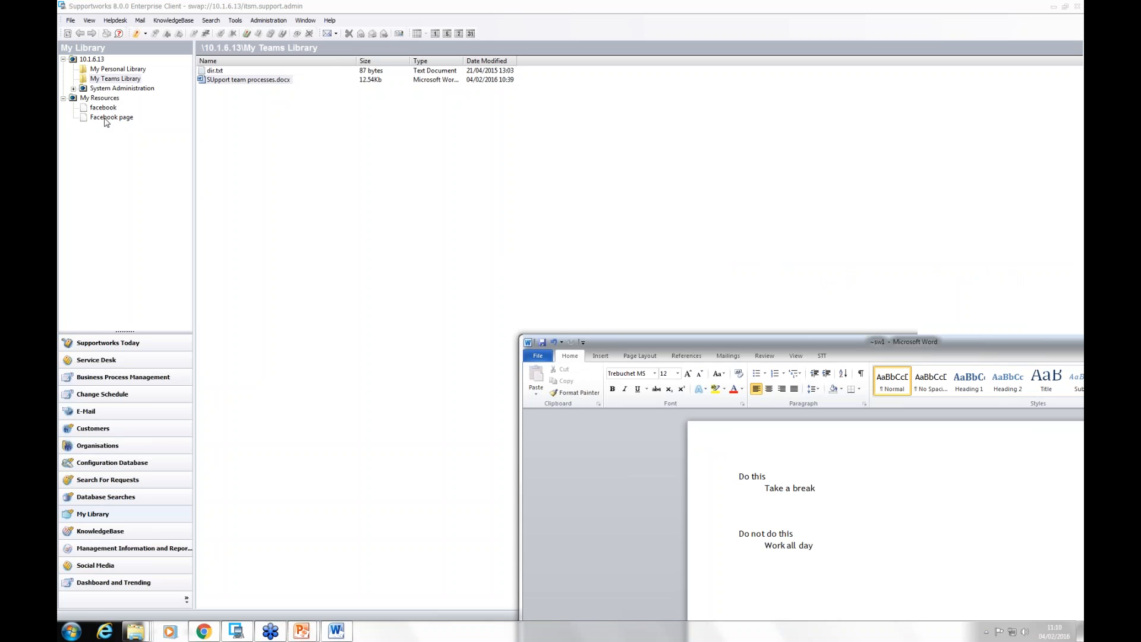
Step: Examine the Administrator analyst's library resources, their folder permissions and the form for adding a virtual root folder, and leave without saving
{"action": "left_click", "coordinate": [96, 360]}
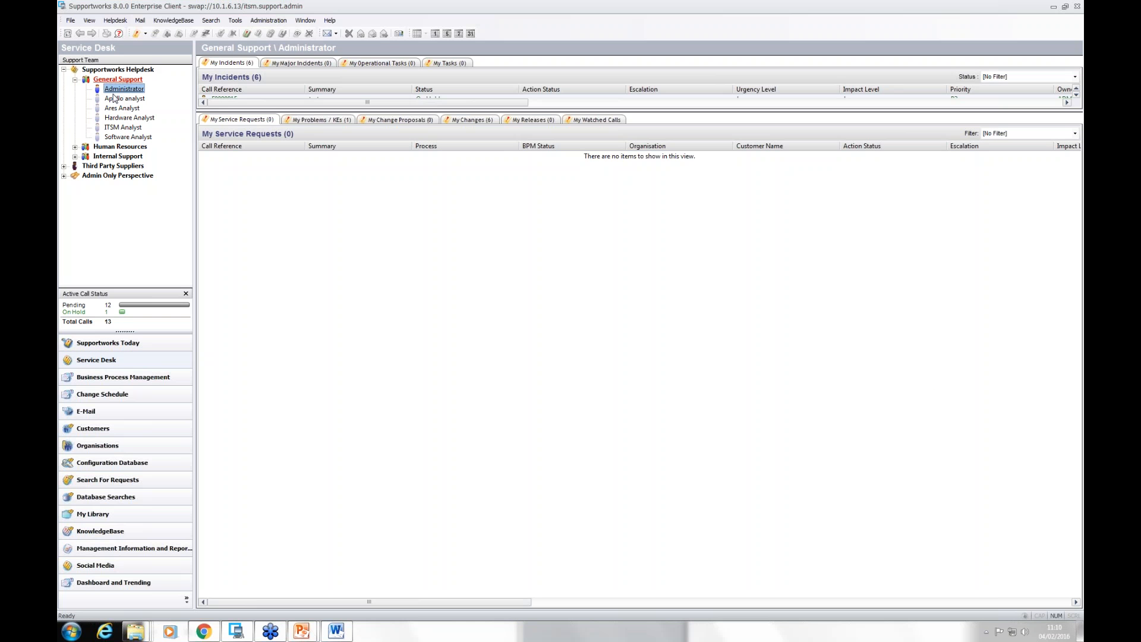
{"action": "right_click", "coordinate": [117, 91]}
{"action": "left_click", "coordinate": [141, 95]}
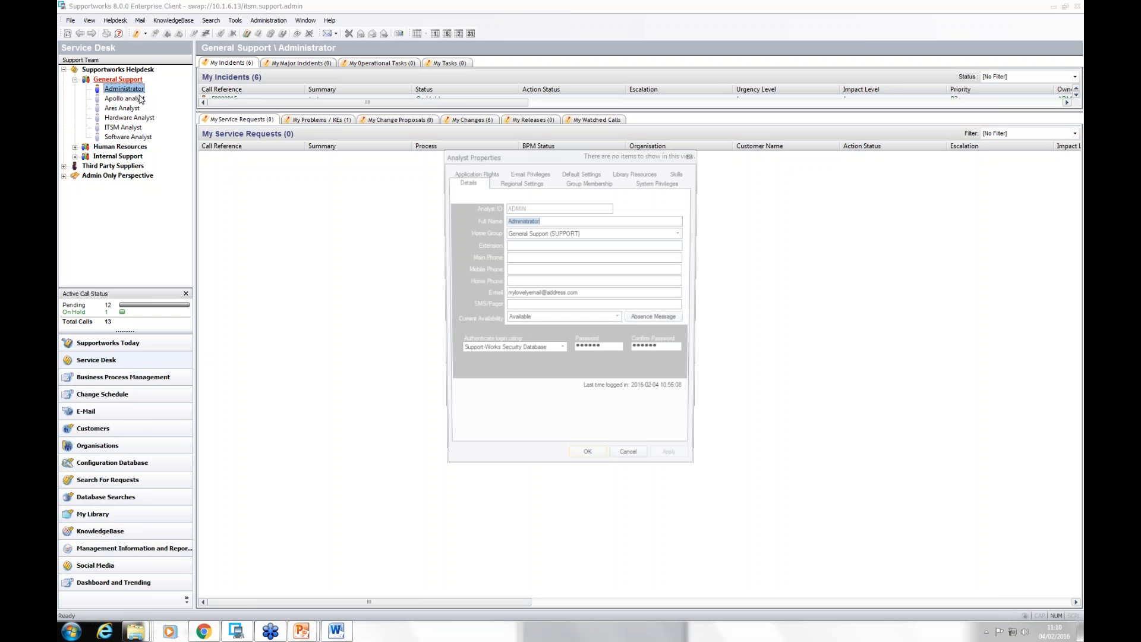
{"action": "left_click", "coordinate": [637, 172]}
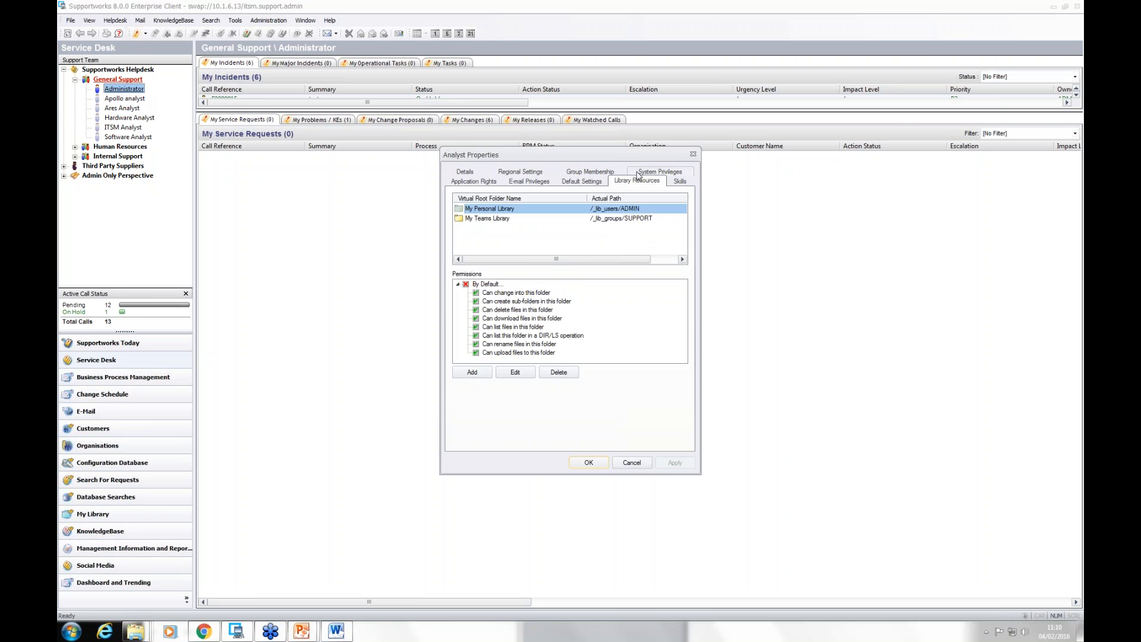
{"action": "left_click", "coordinate": [487, 220]}
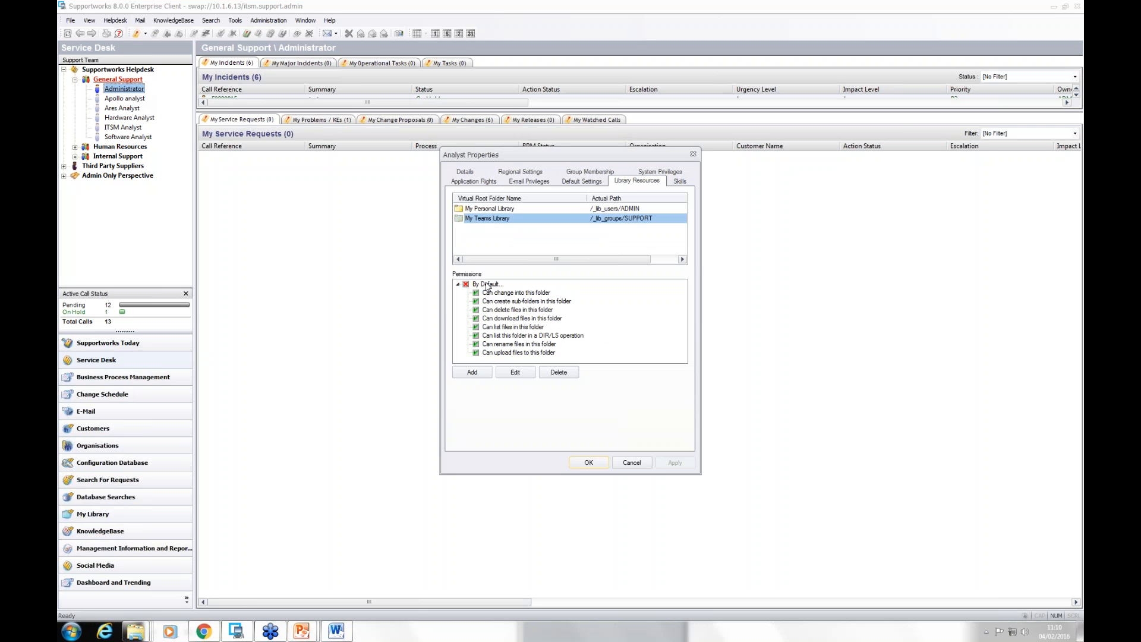
{"action": "left_click", "coordinate": [476, 373]}
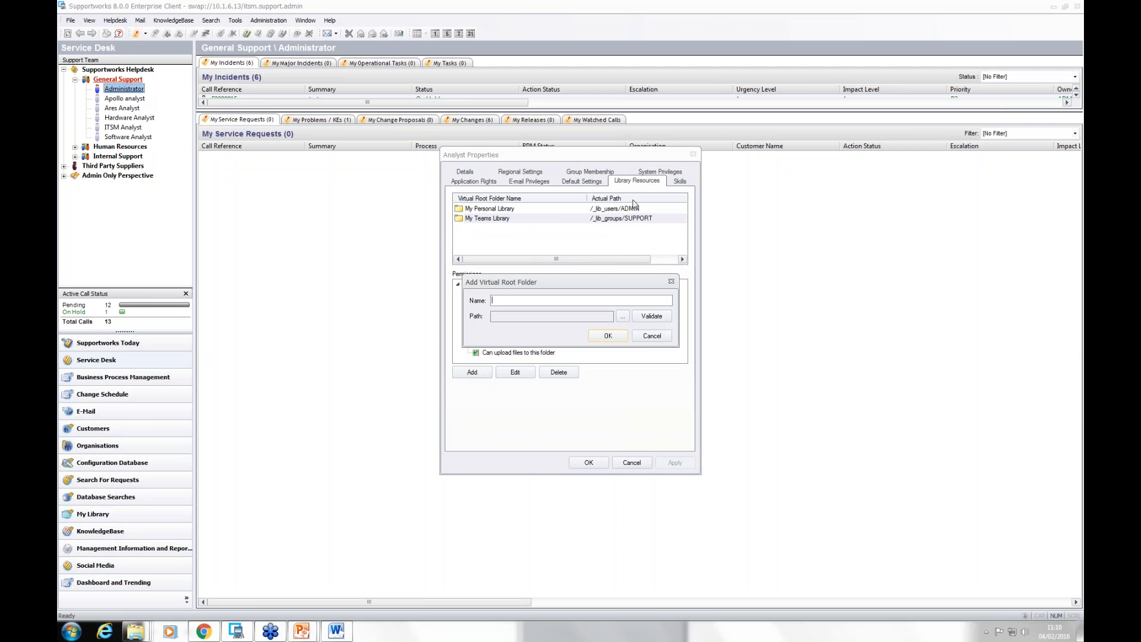
{"action": "left_click", "coordinate": [650, 337]}
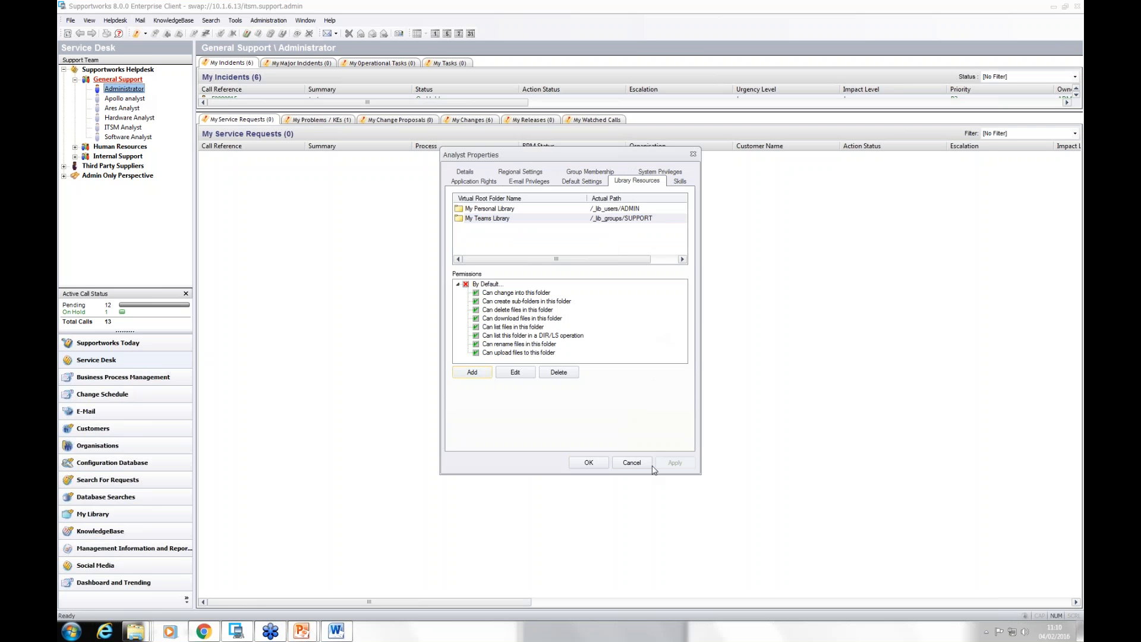
{"action": "left_click", "coordinate": [632, 463]}
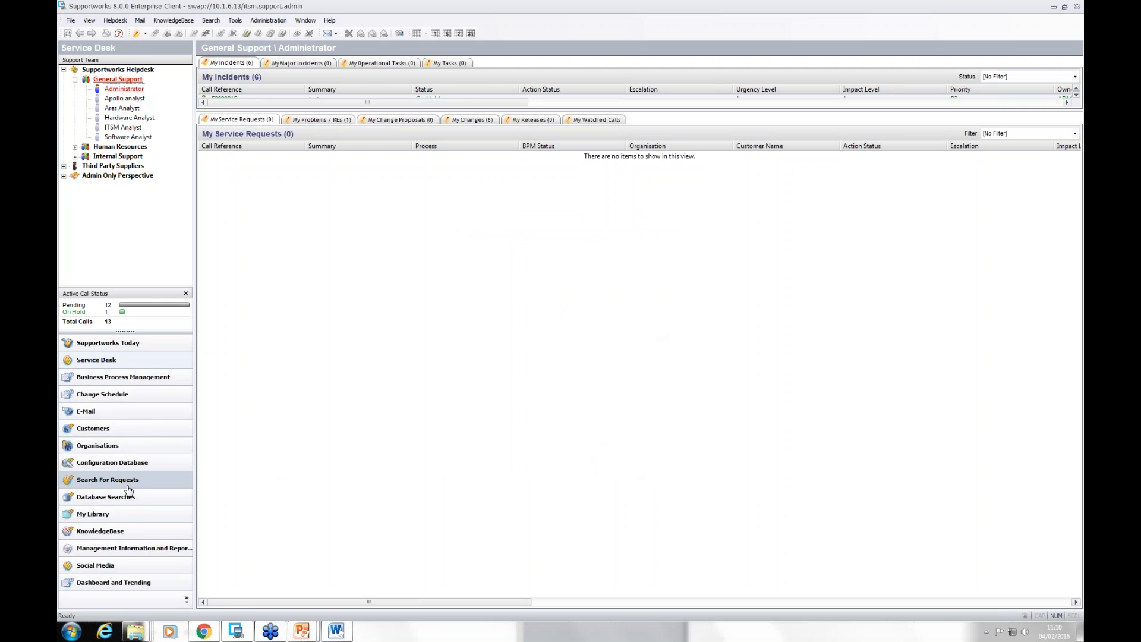
Step: Return to the file listing of My Teams Library
{"action": "left_click", "coordinate": [113, 516]}
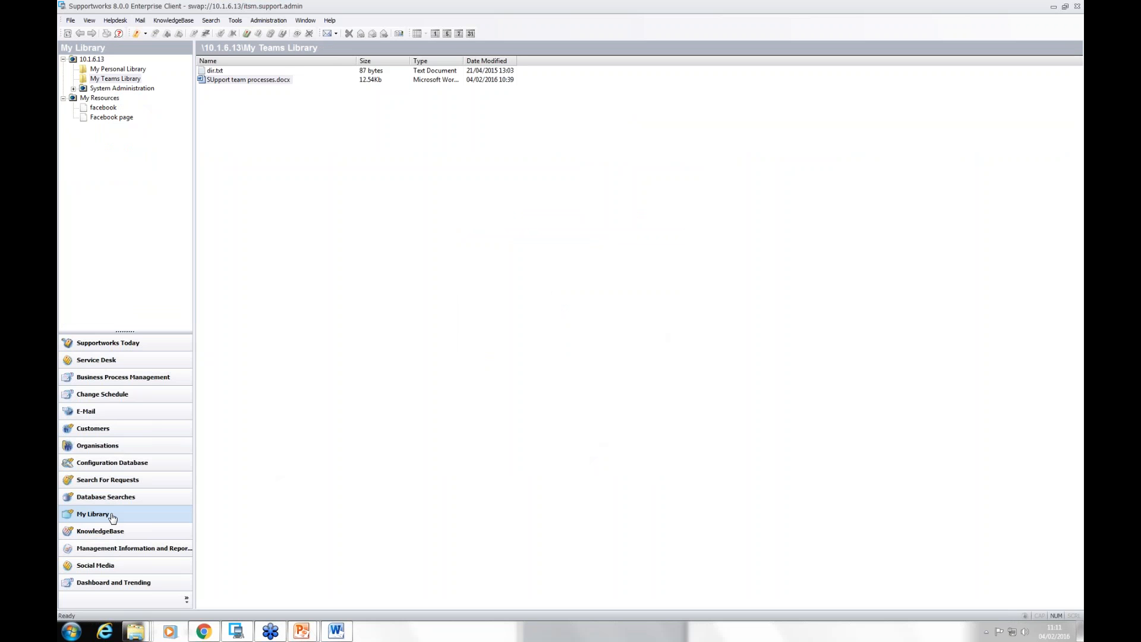
{"action": "left_click", "coordinate": [219, 195]}
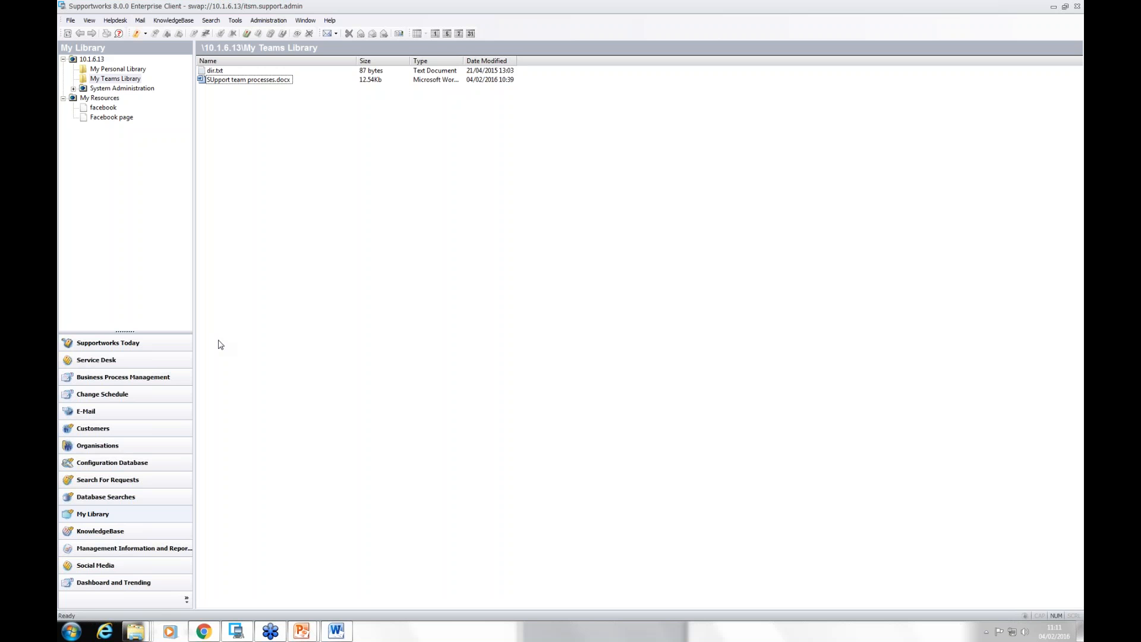
Step: Open the General Settings and view the impact matrix with its lower and upper limits
{"action": "left_click", "coordinate": [70, 21]}
{"action": "mouse_move", "coordinate": [93, 48]}
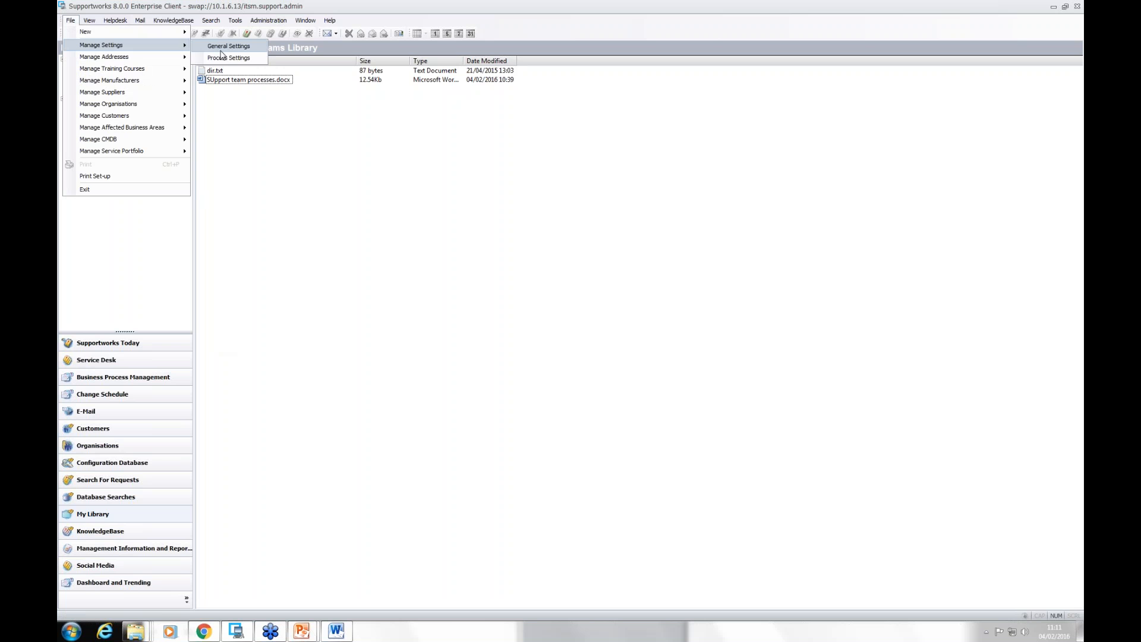
{"action": "left_click", "coordinate": [221, 49]}
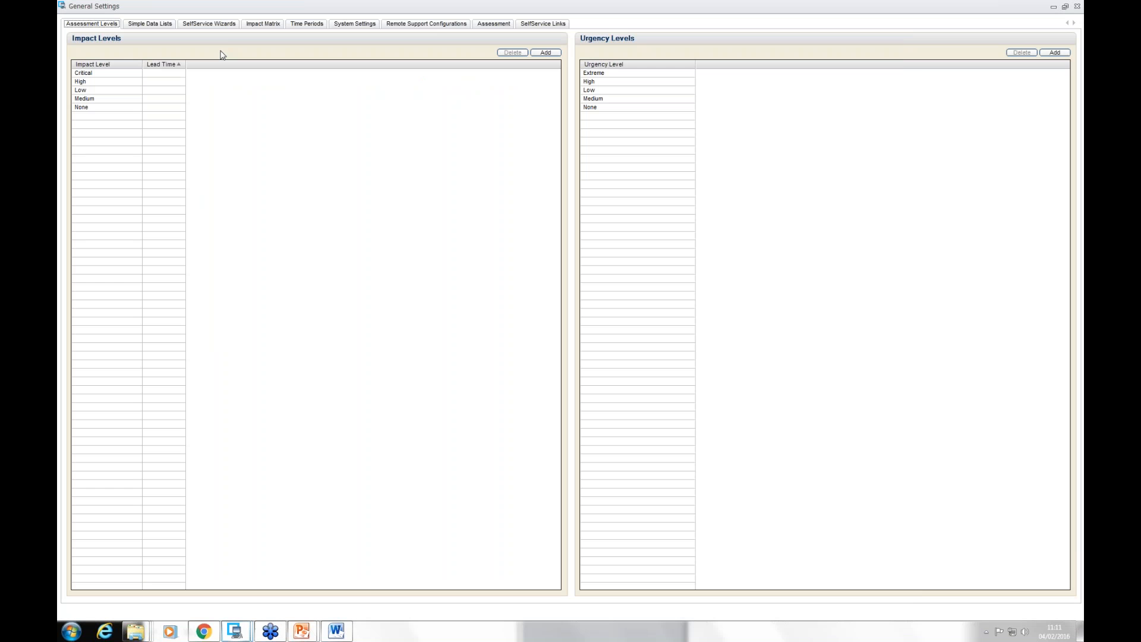
{"action": "left_click", "coordinate": [268, 25]}
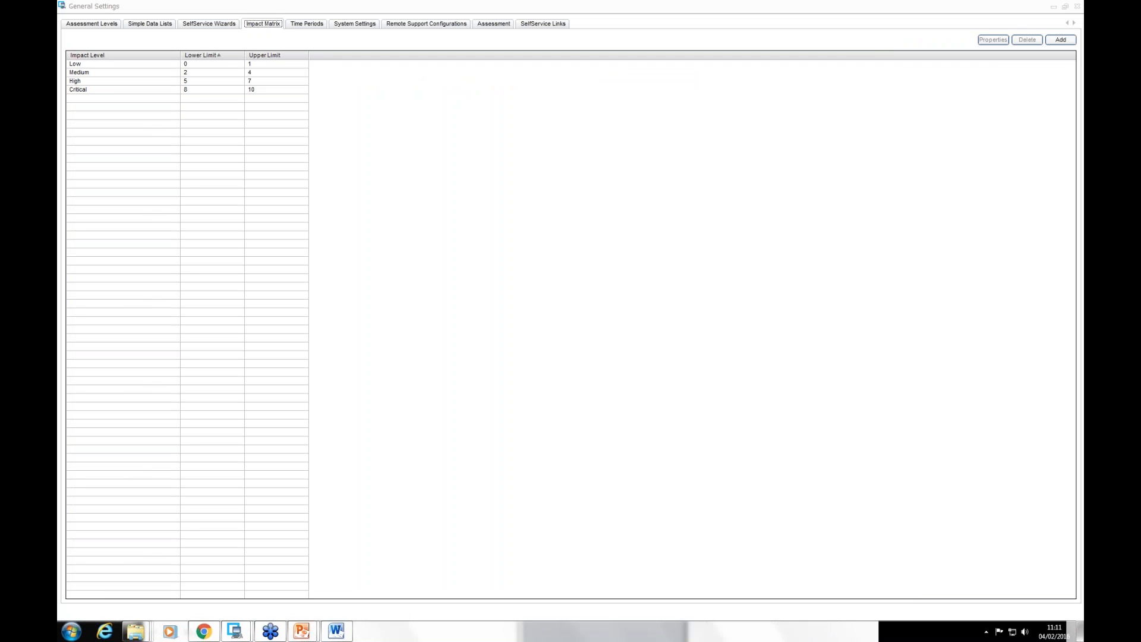
Step: Open a blank impact matrix value form, resize its window and examine the available impact levels without choosing one
{"action": "left_click", "coordinate": [1060, 39]}
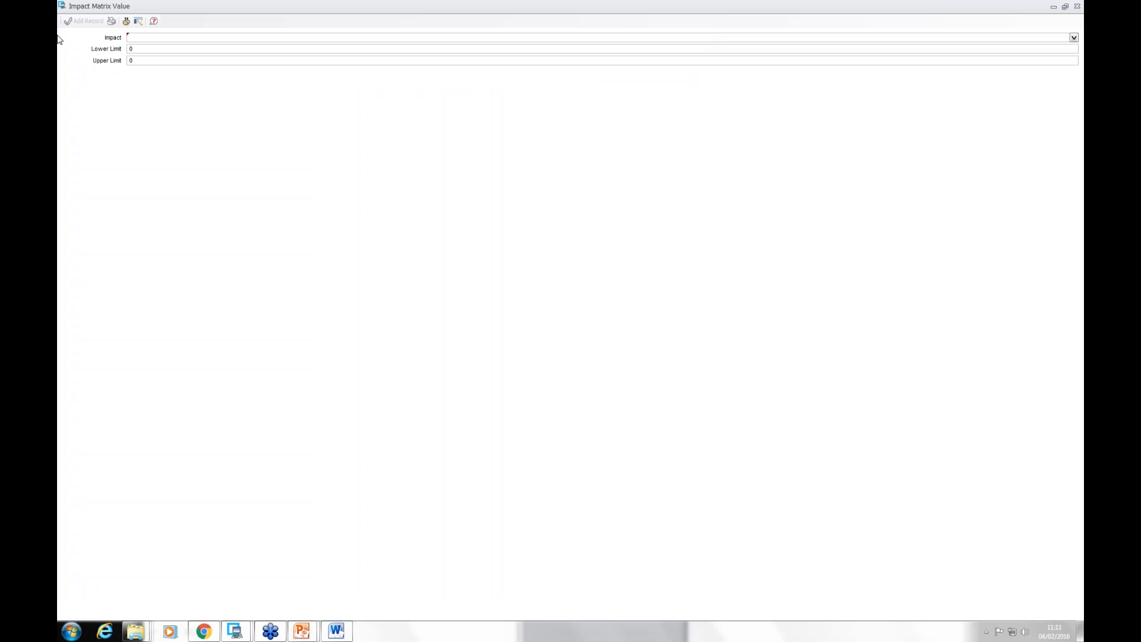
{"action": "left_click", "coordinate": [1074, 37]}
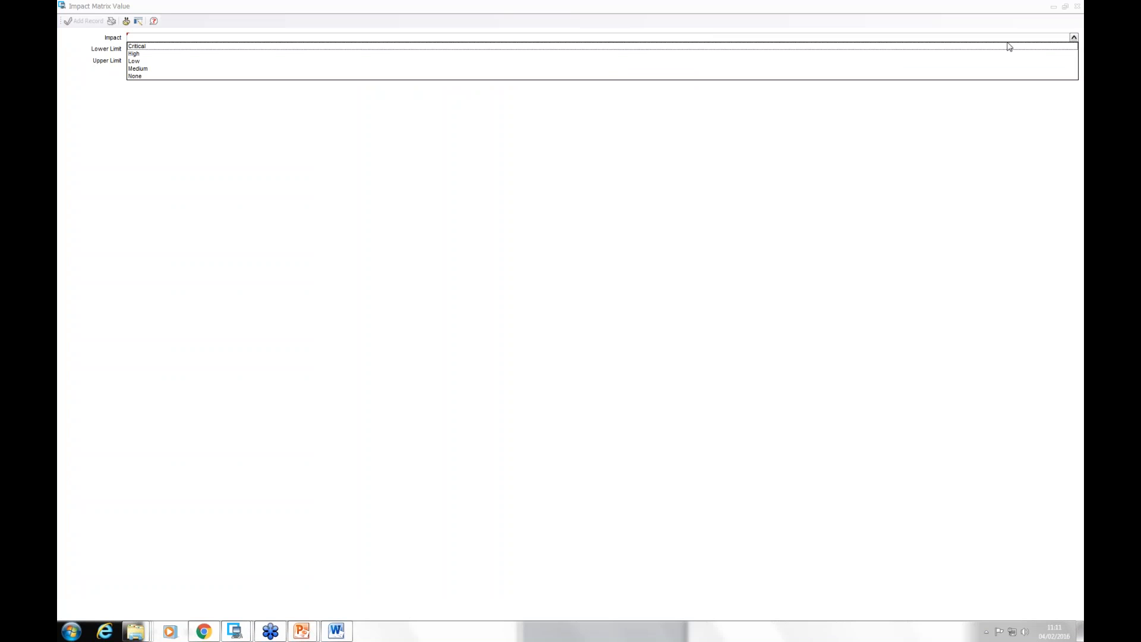
{"action": "double_click", "coordinate": [181, 10]}
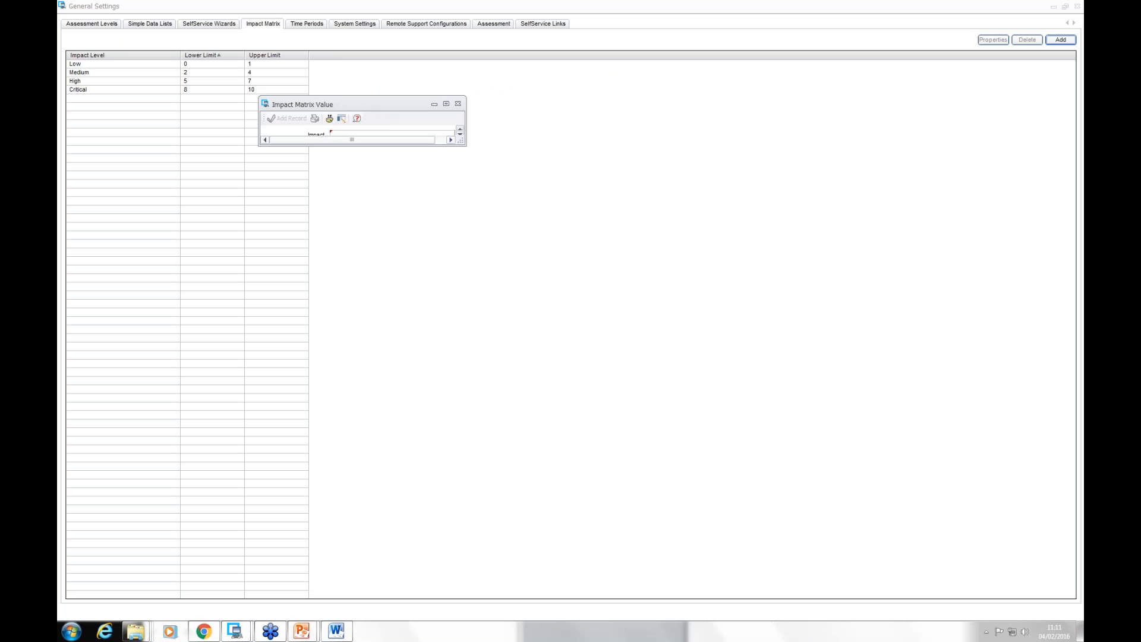
{"action": "left_click_drag", "start_coordinate": [460, 141], "coordinate": [565, 336]}
{"action": "left_click", "coordinate": [554, 135]}
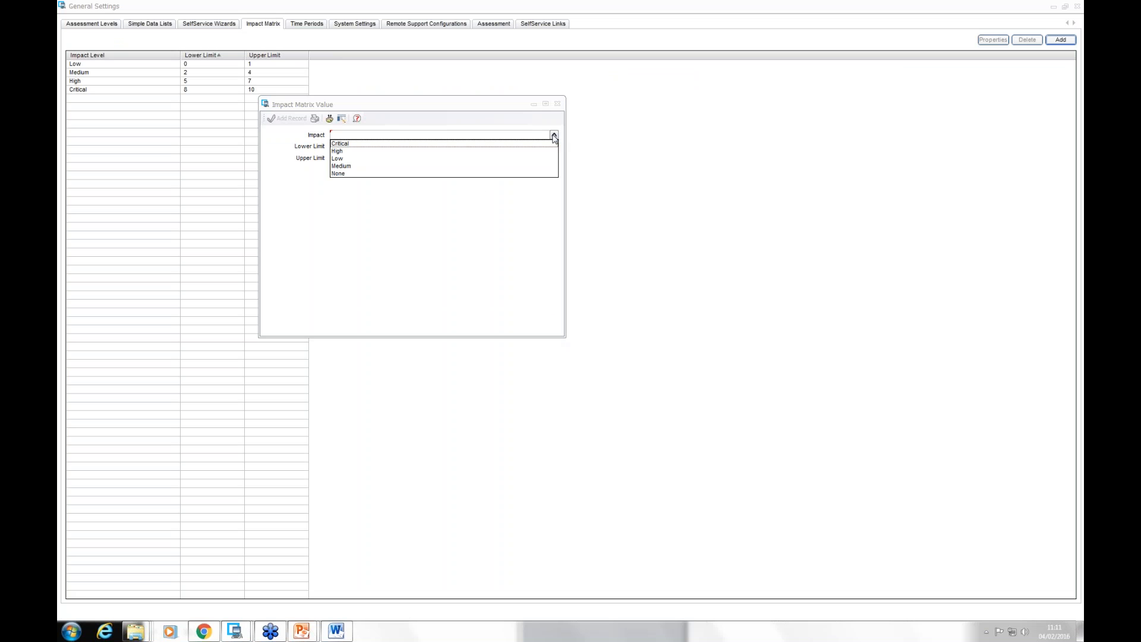
{"action": "left_click", "coordinate": [329, 224]}
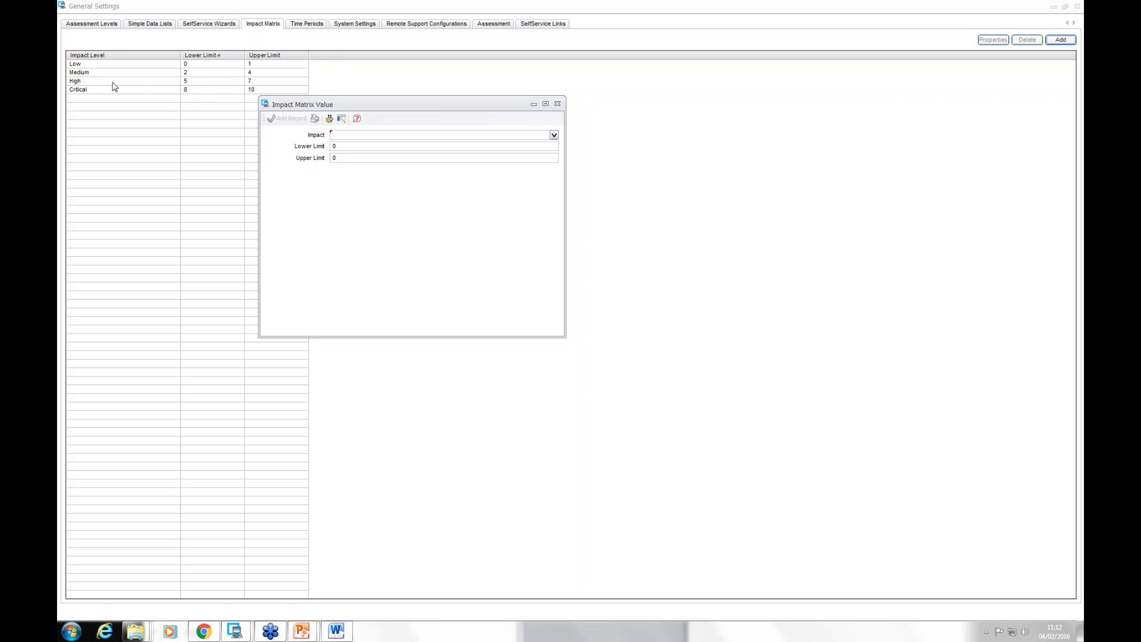
Step: Leave the General Settings without adding a value and open the problem listed under My Problems / KEs in the Service Desk
{"action": "left_click", "coordinate": [558, 104]}
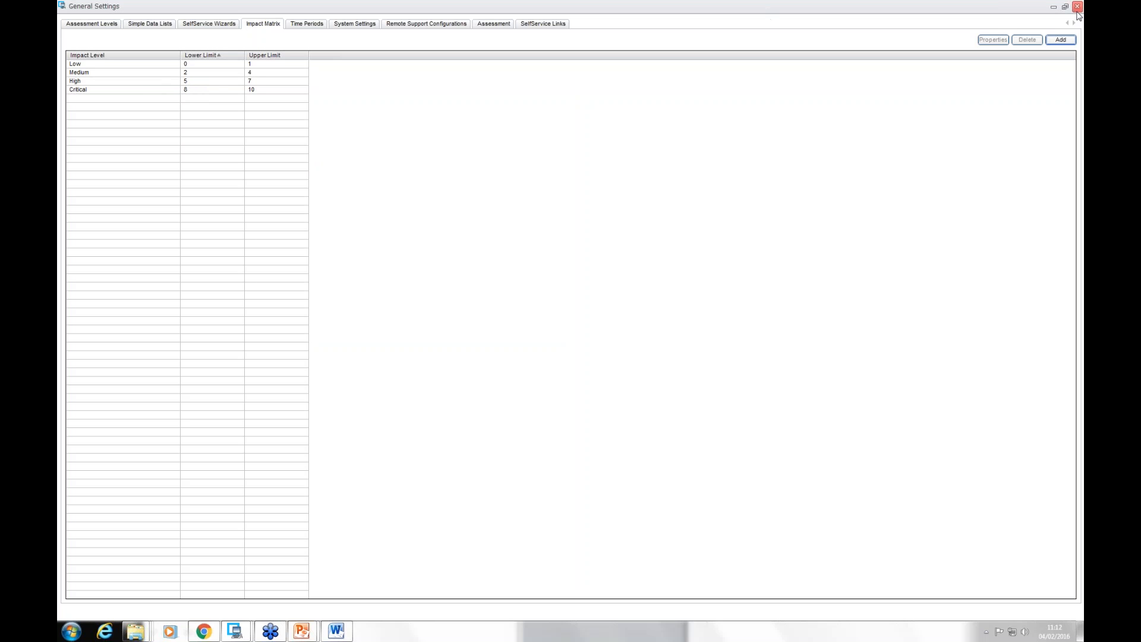
{"action": "left_click", "coordinate": [1077, 7]}
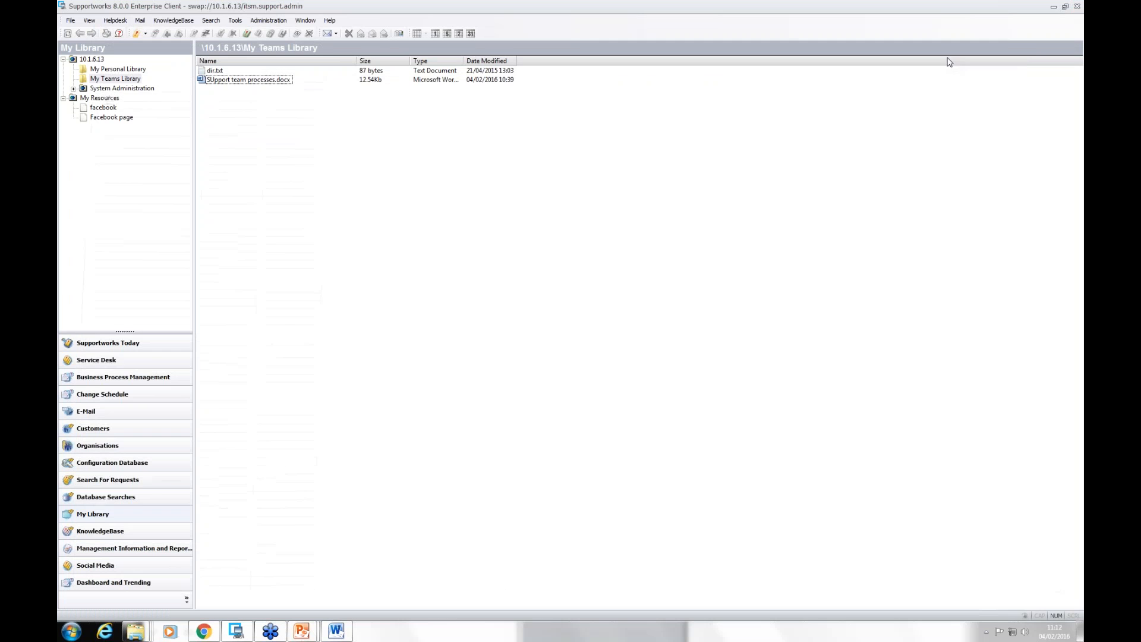
{"action": "left_click", "coordinate": [128, 362]}
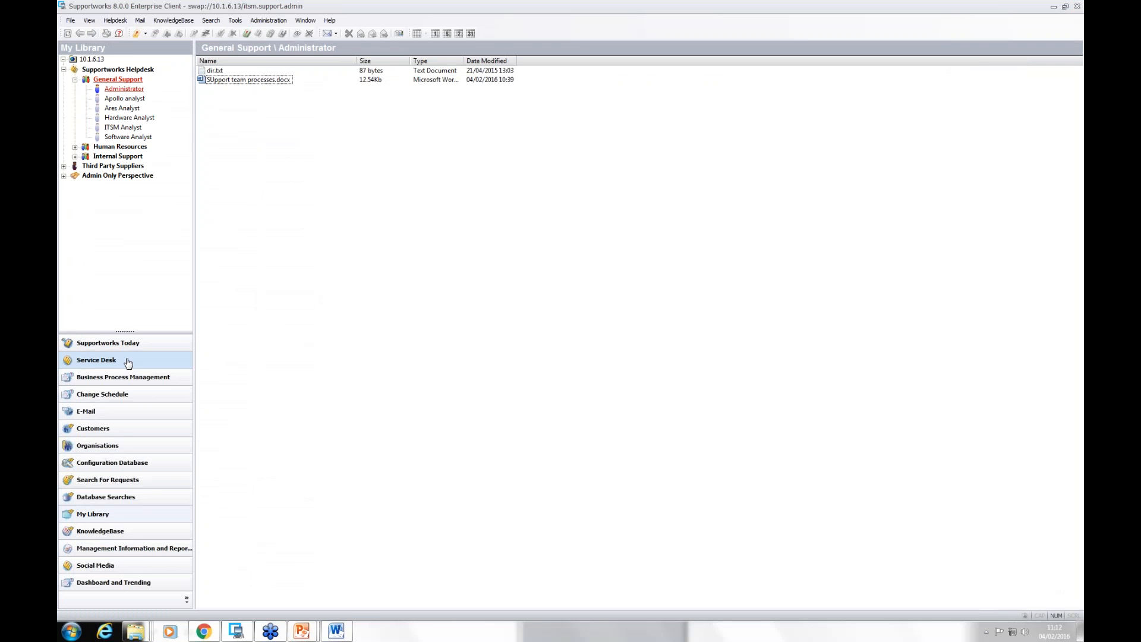
{"action": "left_click_drag", "start_coordinate": [447, 109], "coordinate": [442, 315]}
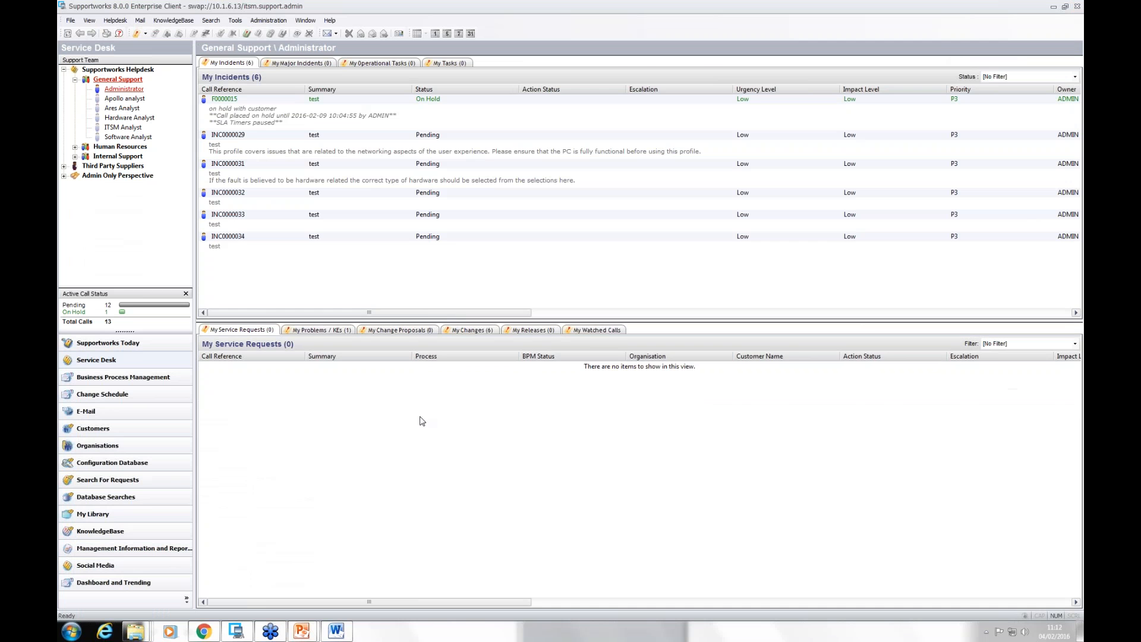
{"action": "left_click", "coordinate": [315, 330]}
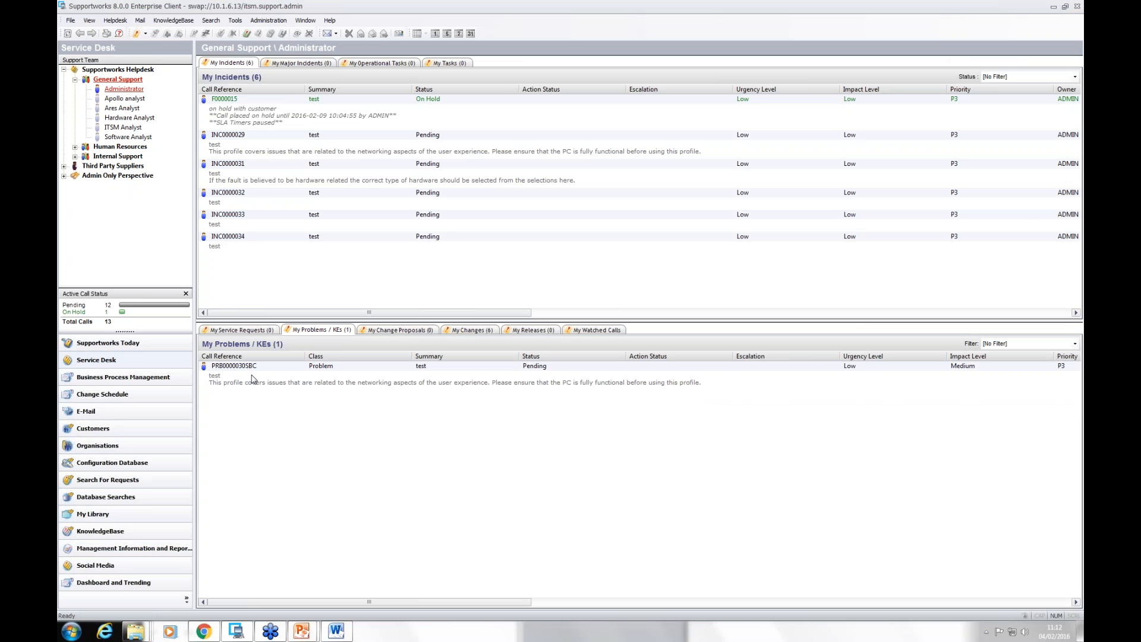
{"action": "double_click", "coordinate": [420, 383]}
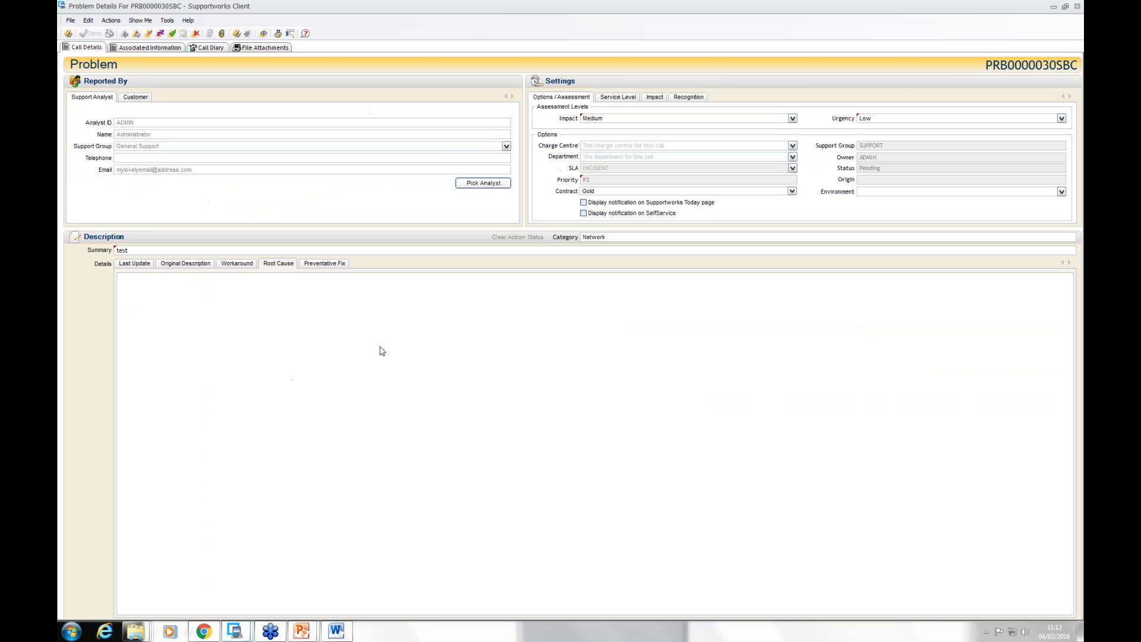
Step: Examine the problem's causing configuration items, affected configuration items and associated incidents
{"action": "left_click", "coordinate": [178, 49]}
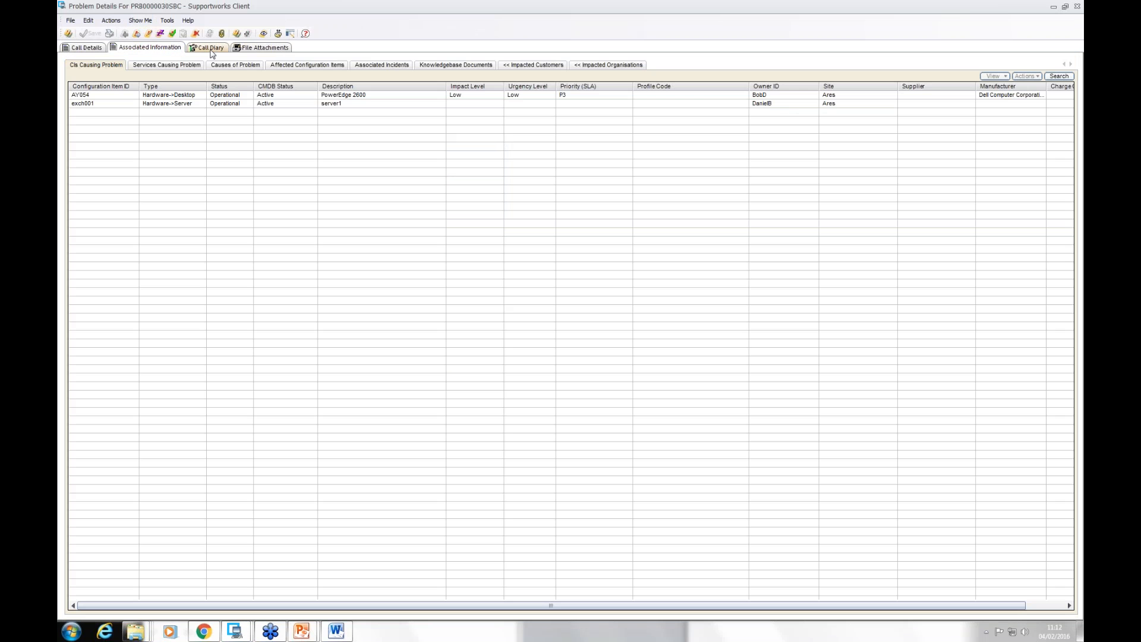
{"action": "left_click", "coordinate": [320, 67]}
{"action": "left_click", "coordinate": [382, 66]}
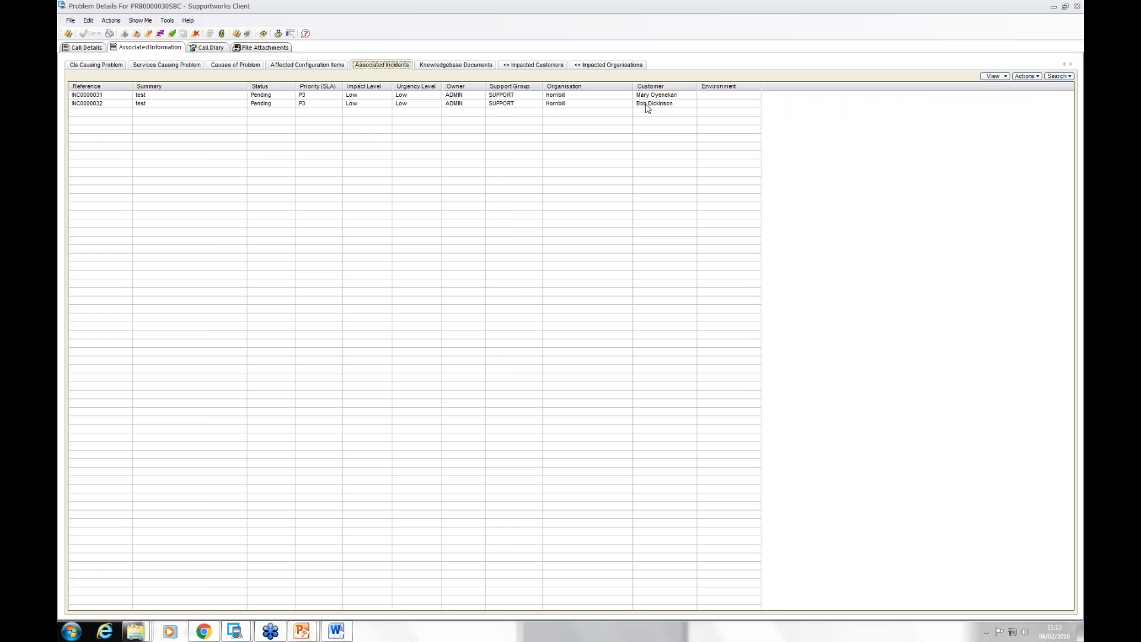
Step: Examine the problem's impact details for affected customers and items, and check its impact level in the assessment options
{"action": "left_click", "coordinate": [92, 50]}
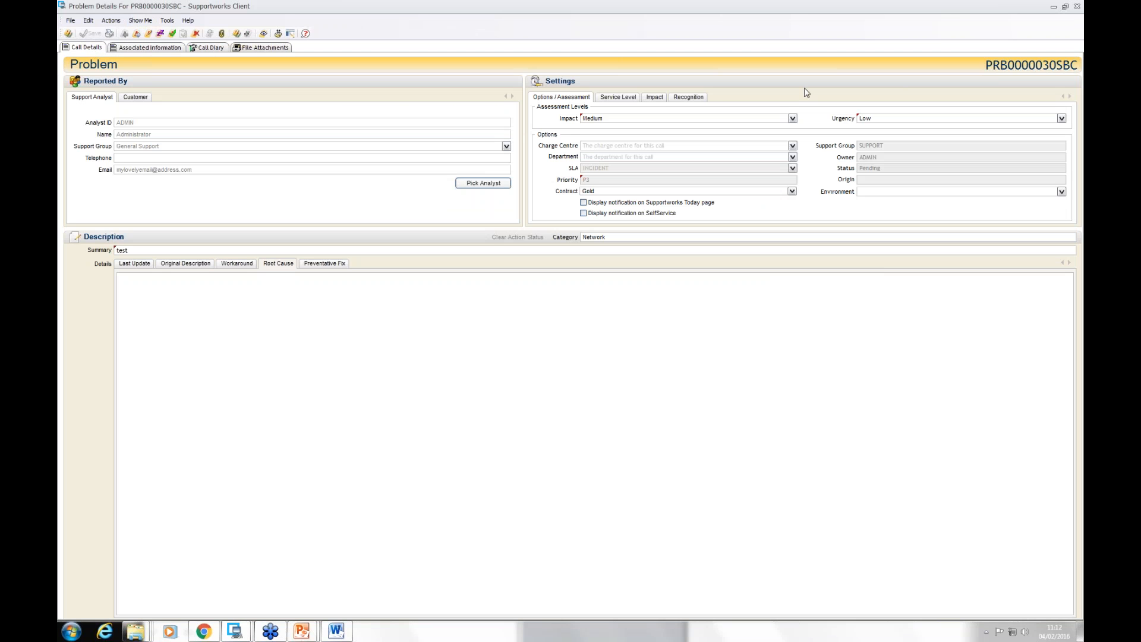
{"action": "left_click", "coordinate": [627, 101]}
{"action": "left_click", "coordinate": [659, 101]}
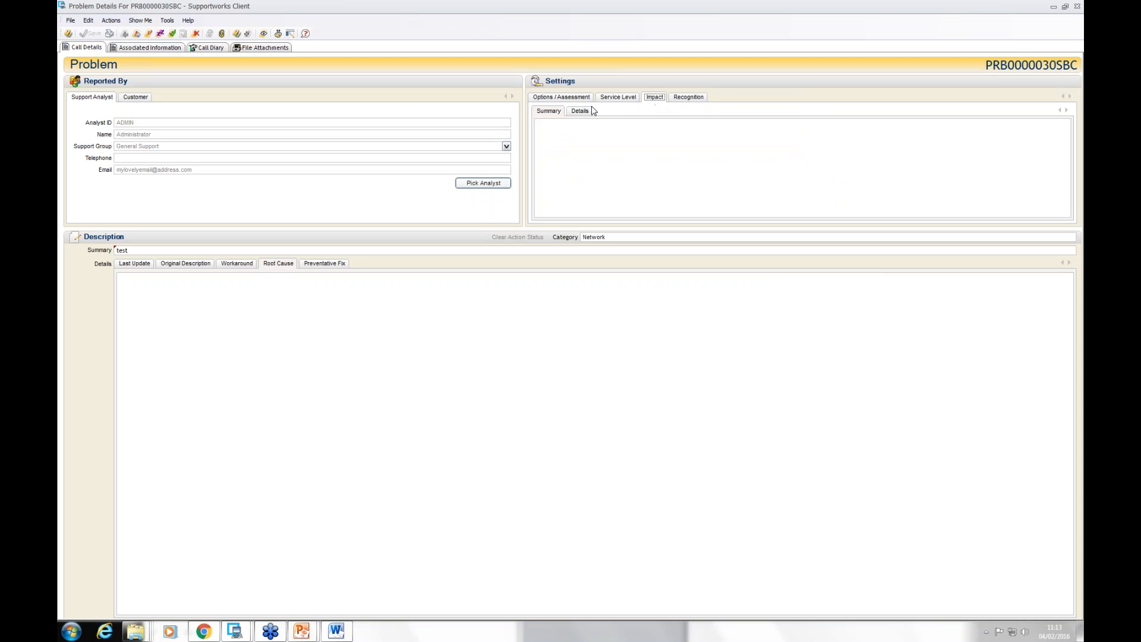
{"action": "left_click", "coordinate": [578, 112]}
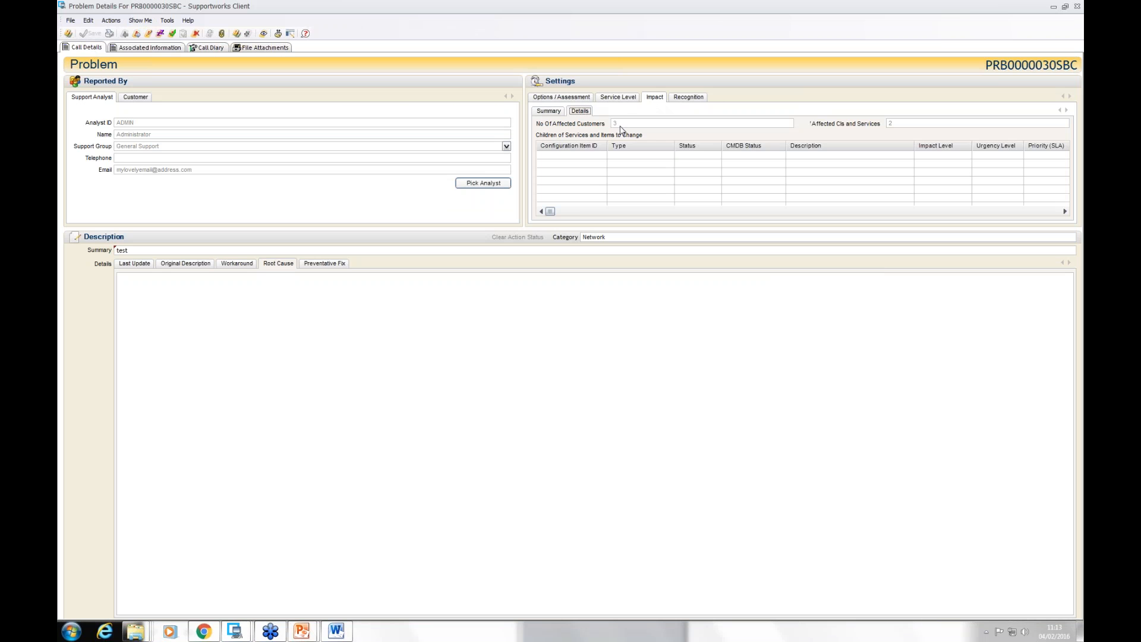
{"action": "left_click", "coordinate": [550, 97]}
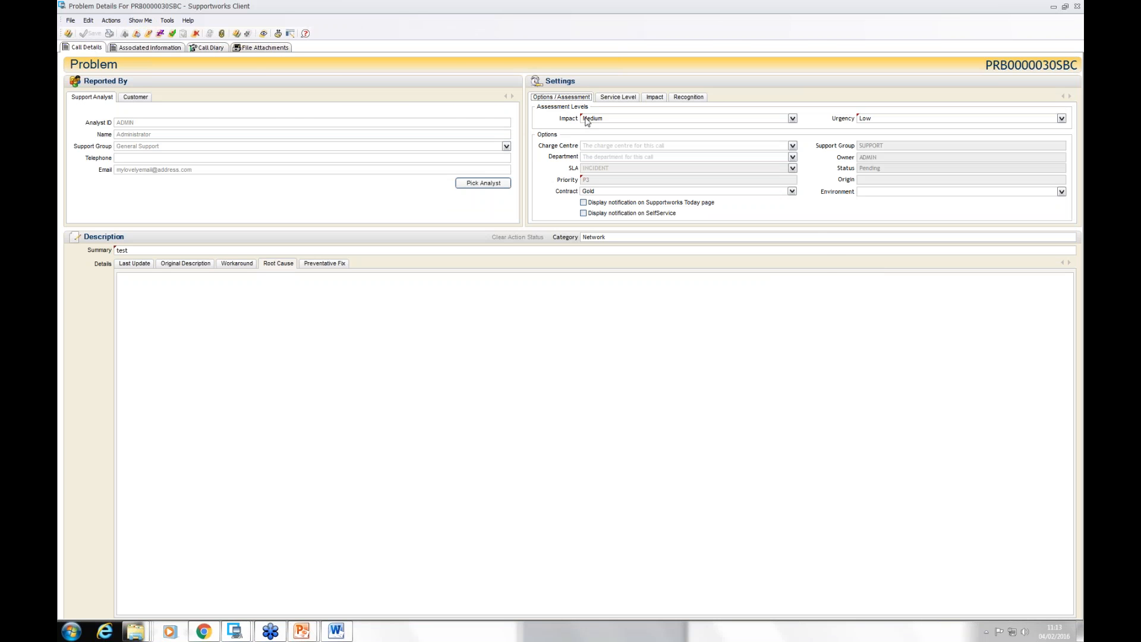
{"action": "mouse_move", "coordinate": [497, 4]}
{"action": "left_mouse_down"}
{"action": "mouse_move", "coordinate": [612, 43]}
{"action": "mouse_move", "coordinate": [832, 67]}
{"action": "mouse_move", "coordinate": [567, 32]}
{"action": "mouse_move", "coordinate": [498, 1]}
{"action": "left_mouse_up"}
Step: Search for active incidents and associate INC0000033 and INC0000034 with the problem
{"action": "left_click", "coordinate": [160, 47]}
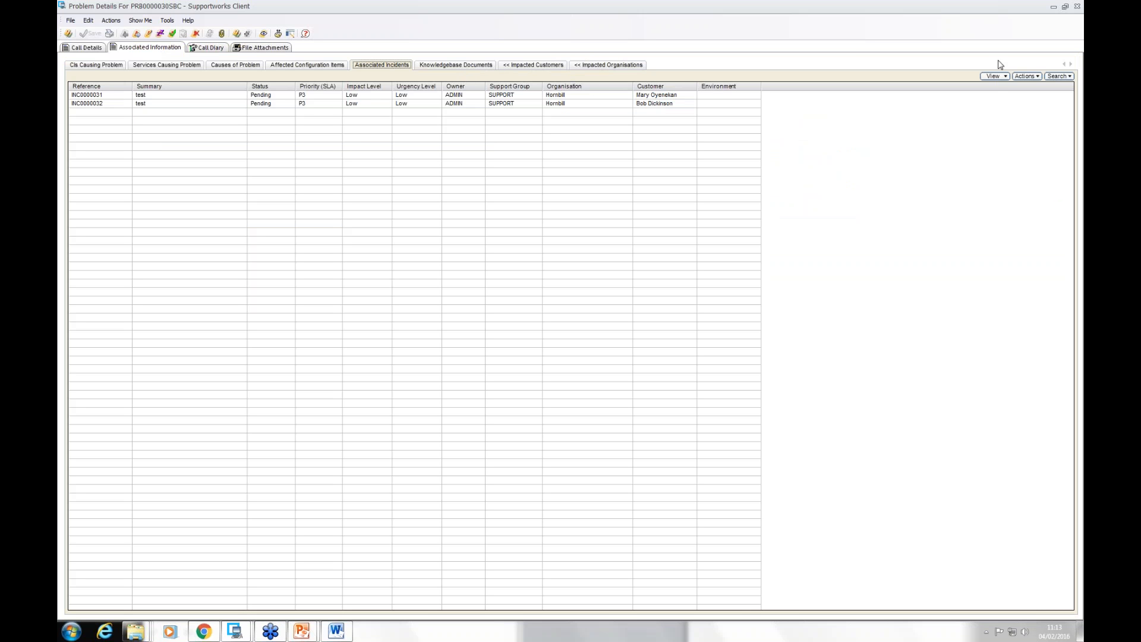
{"action": "left_click", "coordinate": [1053, 76]}
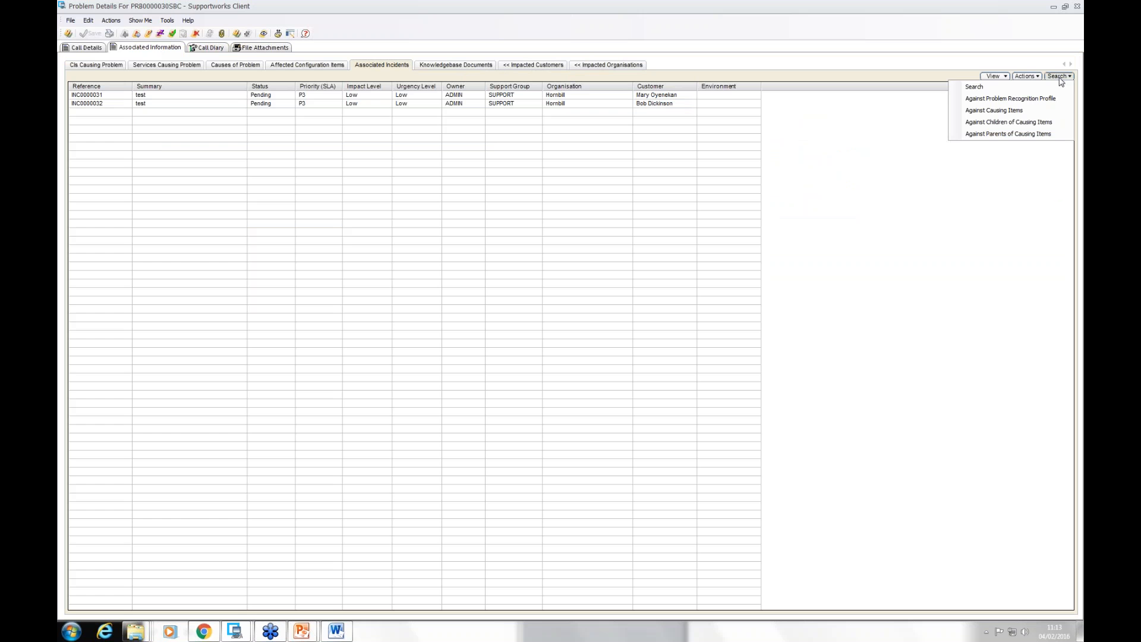
{"action": "left_click", "coordinate": [975, 87]}
{"action": "left_click", "coordinate": [1058, 133]}
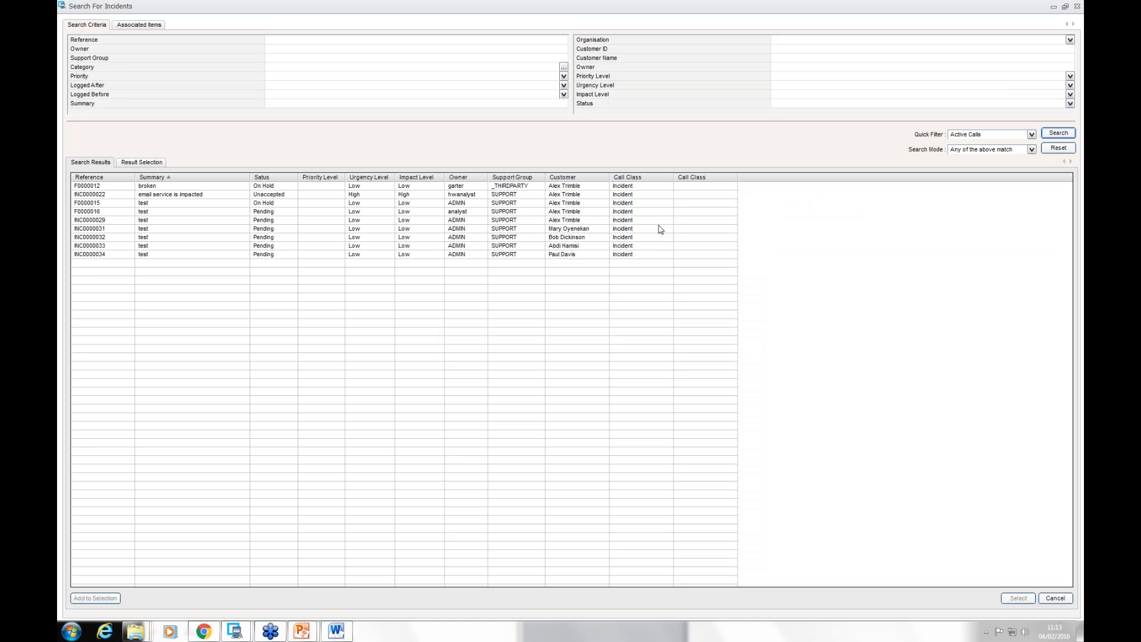
{"action": "left_click", "coordinate": [415, 246]}
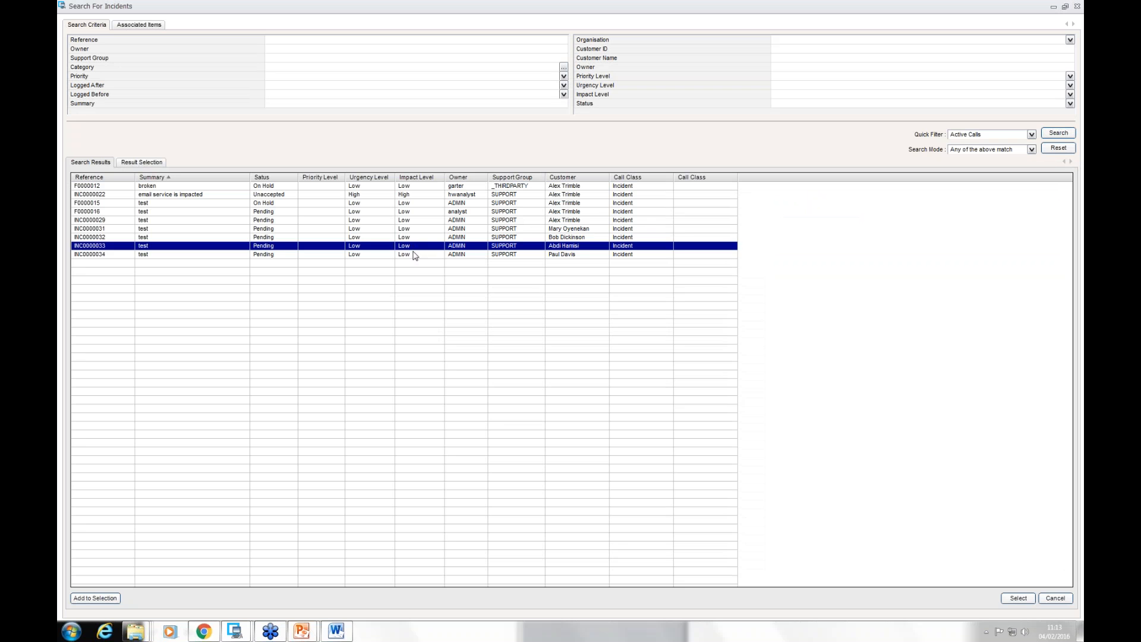
{"action": "left_click", "coordinate": [415, 254], "text": "shift"}
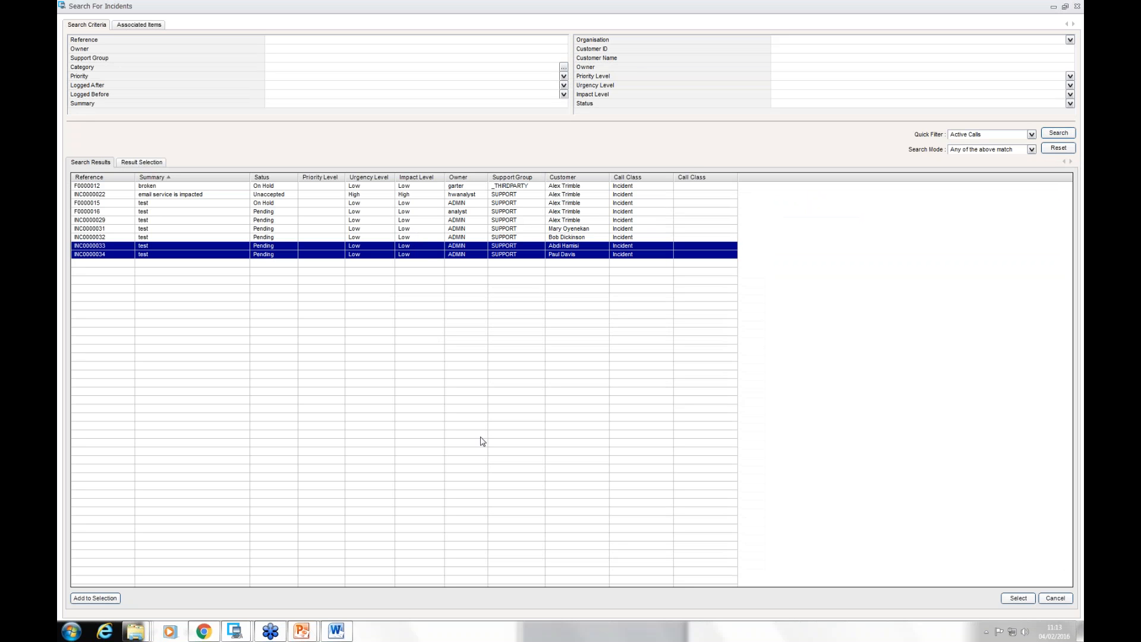
{"action": "left_click", "coordinate": [1018, 598]}
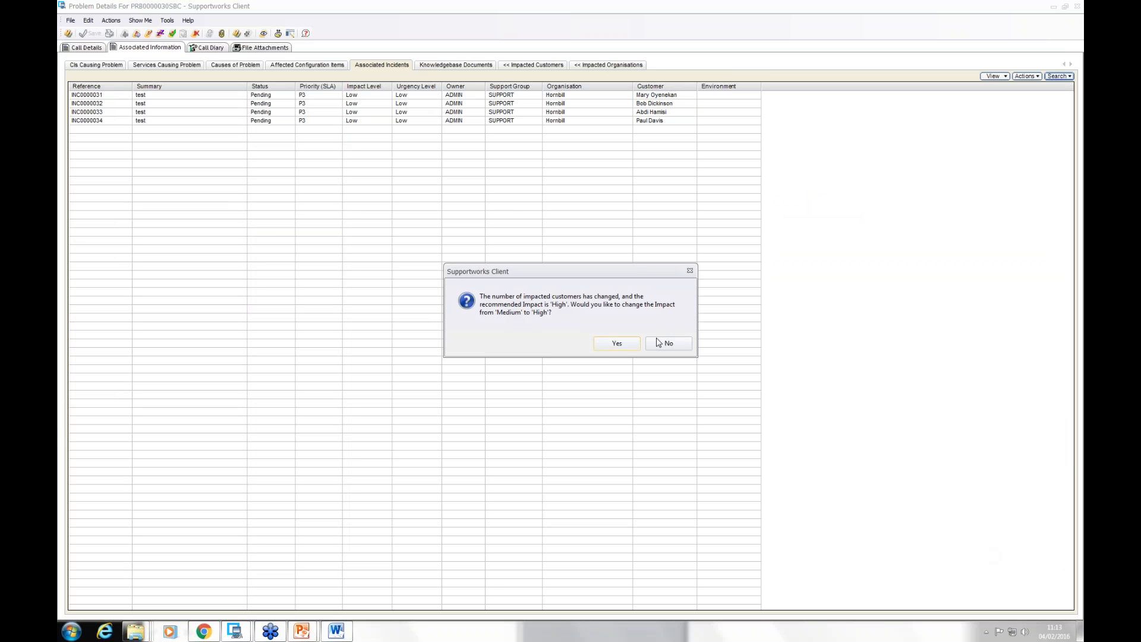
Step: Accept the recommended change of the problem's impact to High, check it in the call details and close the record
{"action": "left_click", "coordinate": [617, 344]}
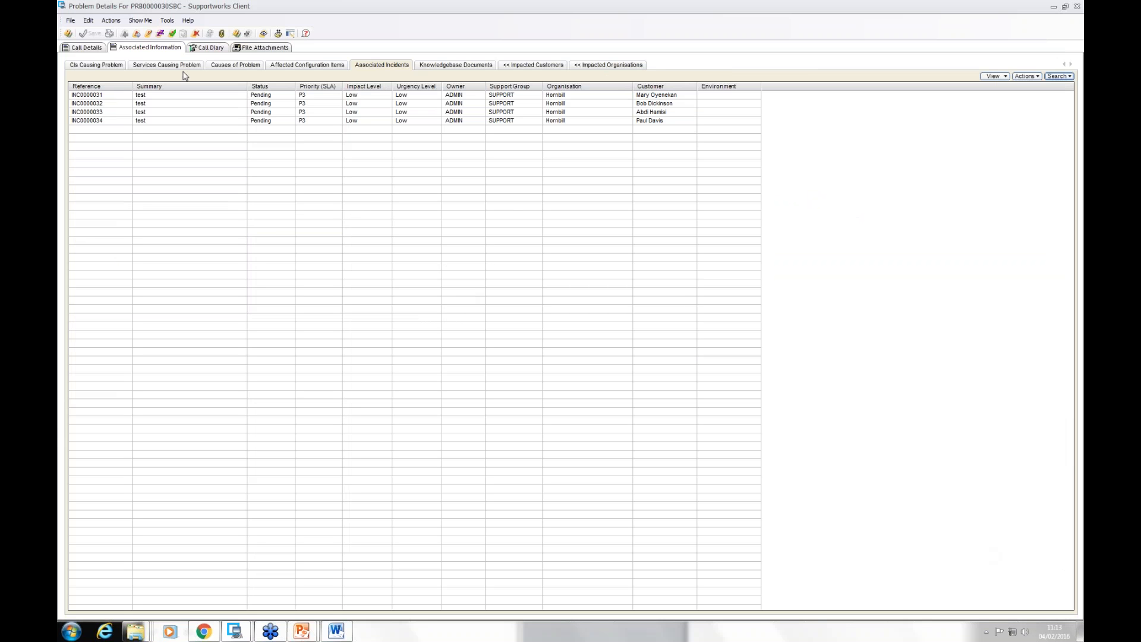
{"action": "left_click", "coordinate": [83, 48]}
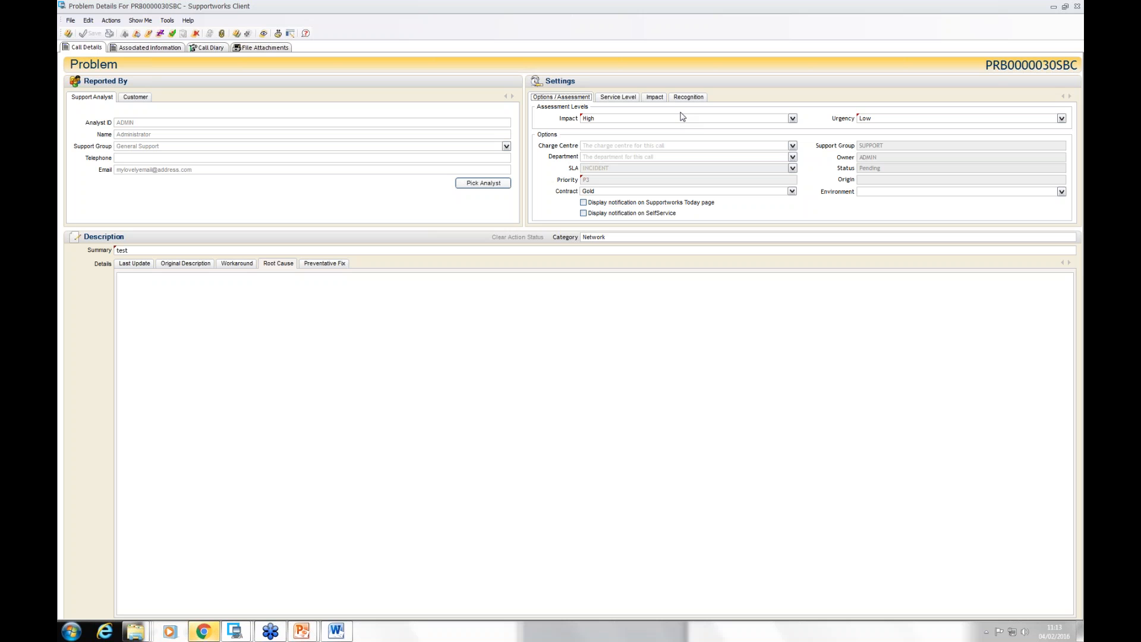
{"action": "left_click", "coordinate": [1077, 7]}
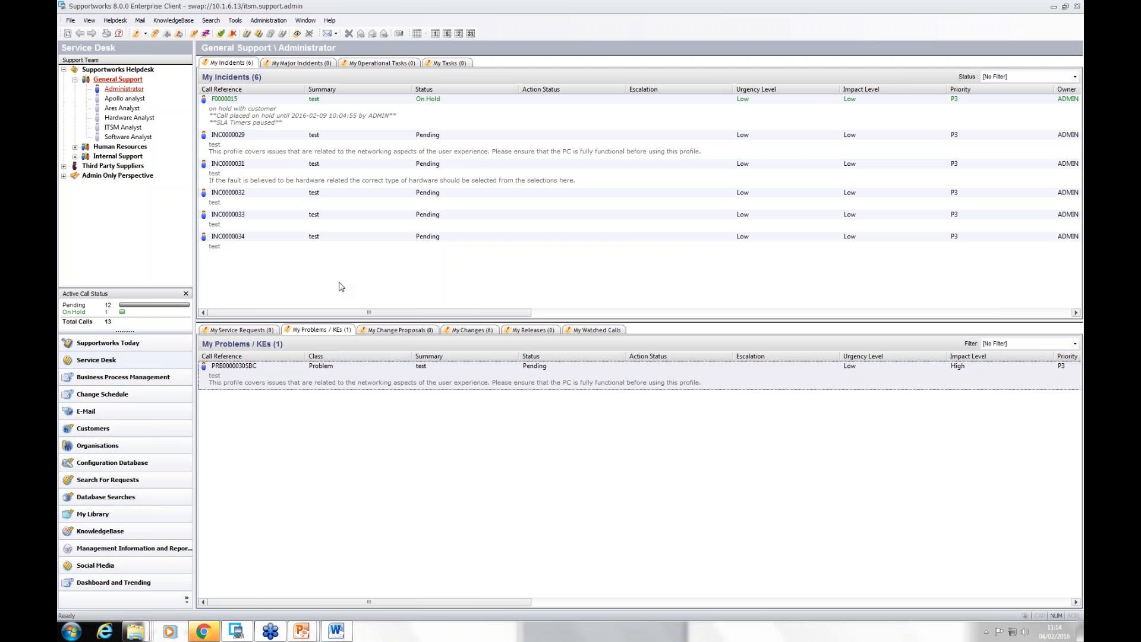
{"action": "left_click", "coordinate": [74, 22]}
{"action": "mouse_move", "coordinate": [254, 22]}
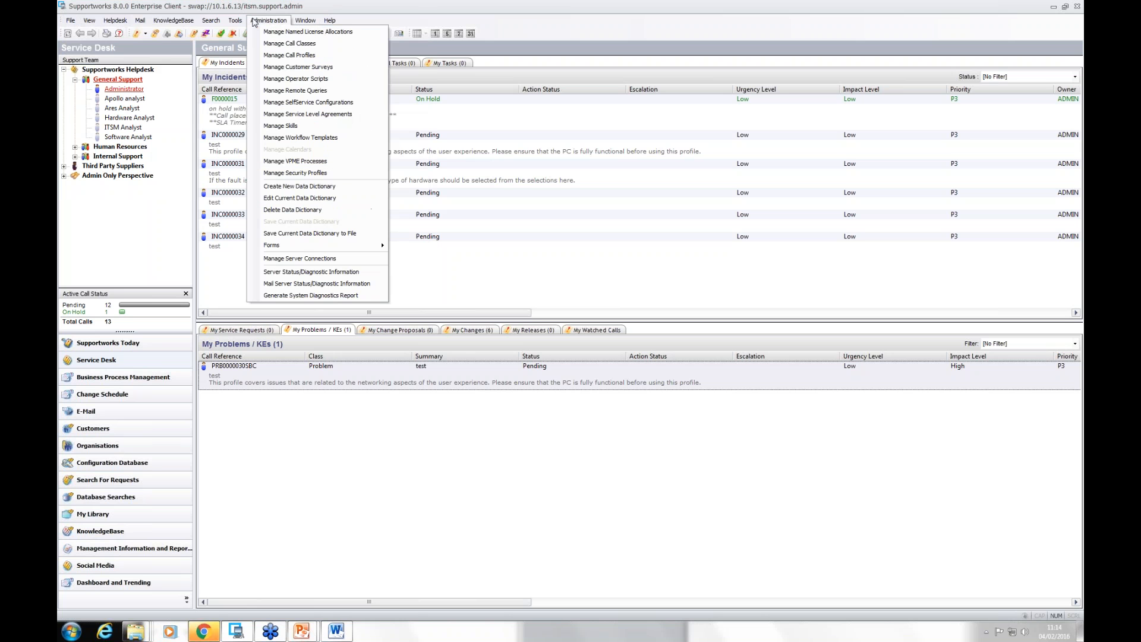
{"action": "left_click", "coordinate": [295, 114]}
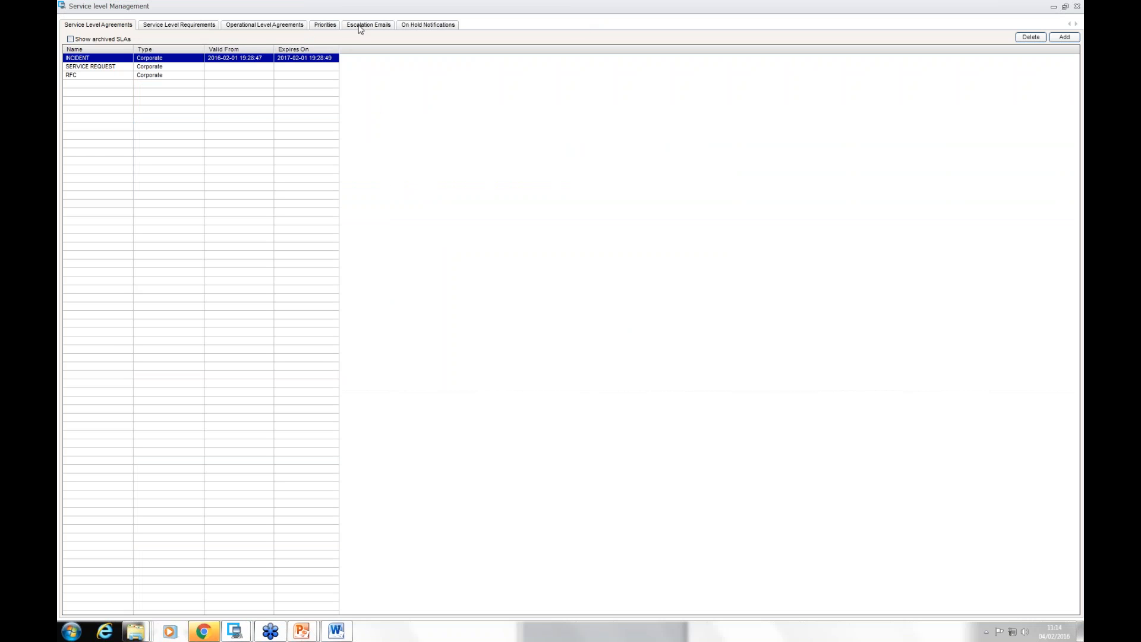
{"action": "left_click", "coordinate": [1078, 6]}
Step: Open the General Settings and view the list of defined time periods
{"action": "left_click", "coordinate": [70, 20]}
{"action": "mouse_move", "coordinate": [98, 45]}
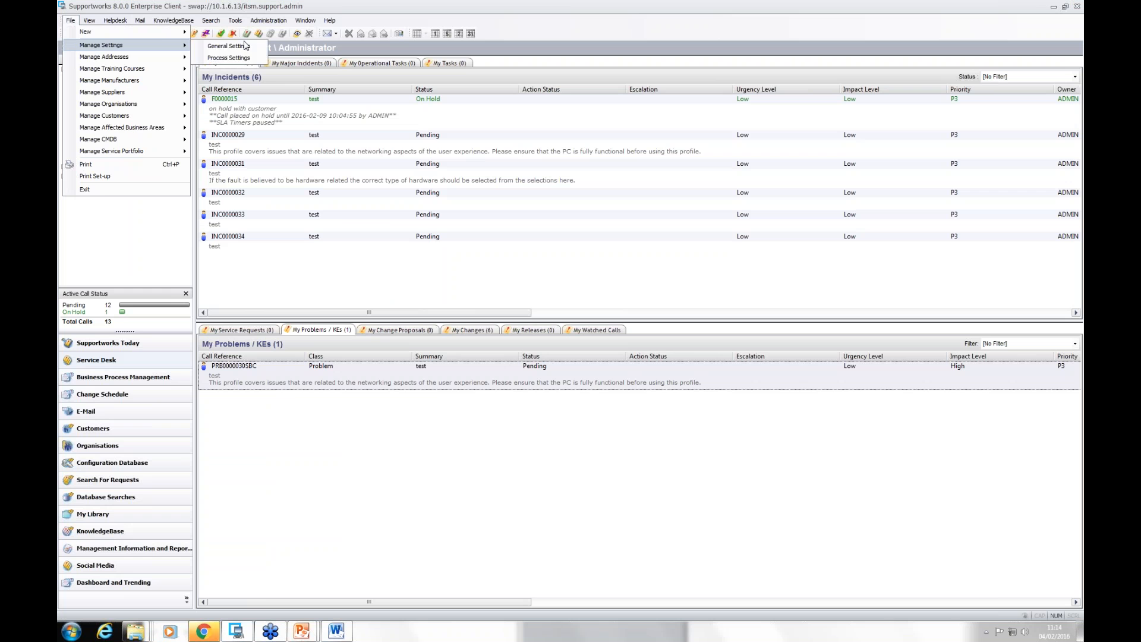
{"action": "left_click", "coordinate": [229, 46]}
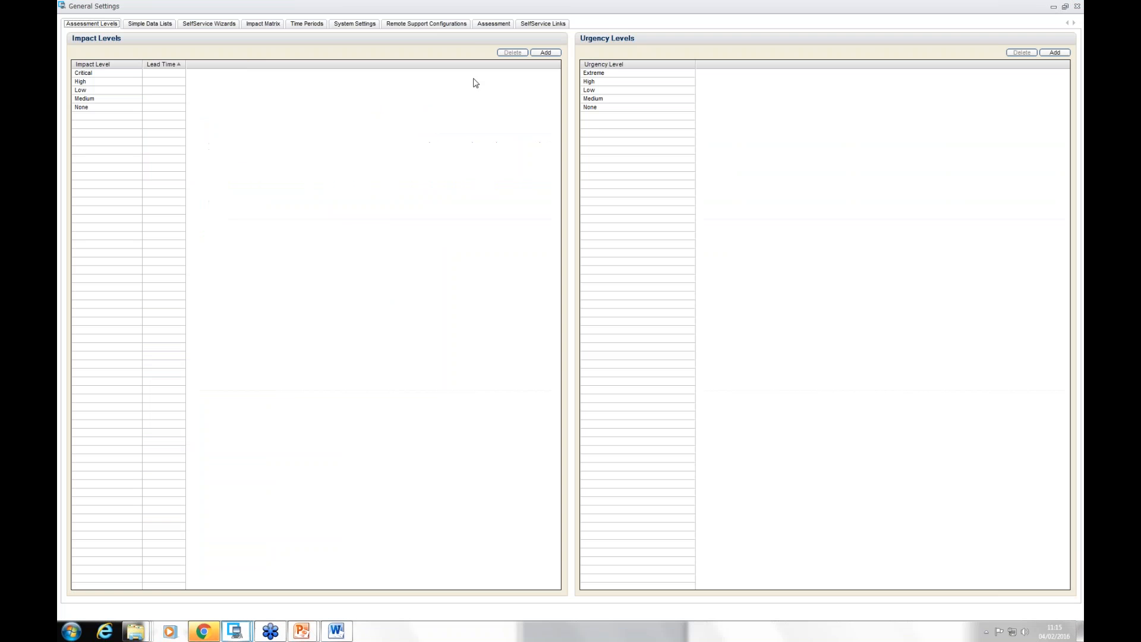
{"action": "left_click", "coordinate": [313, 25]}
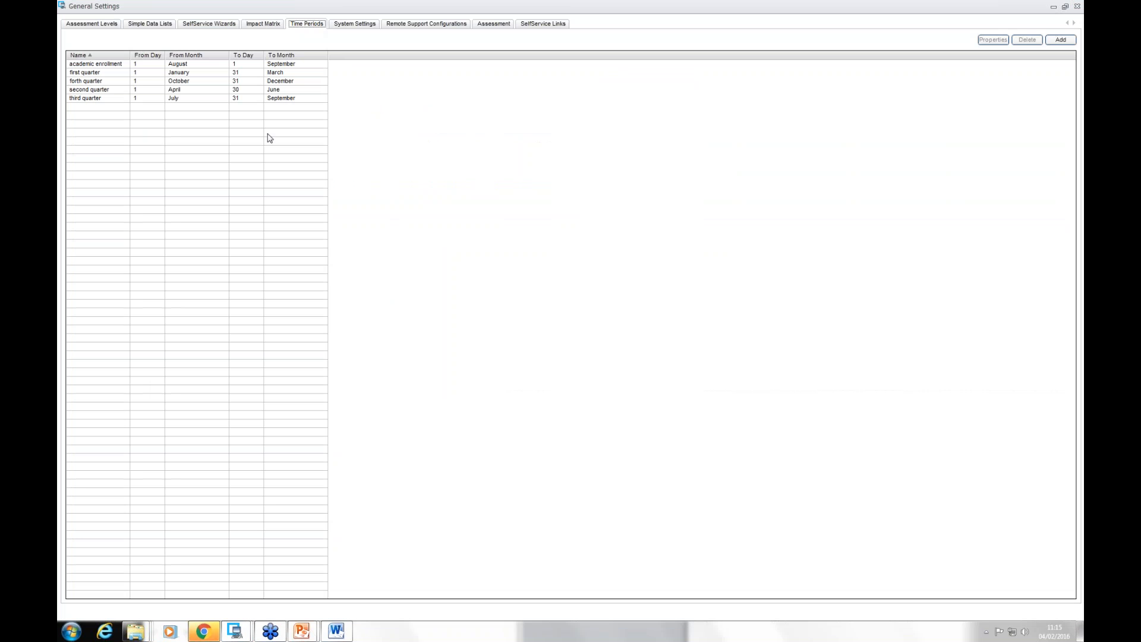
{"action": "left_click", "coordinate": [507, 180]}
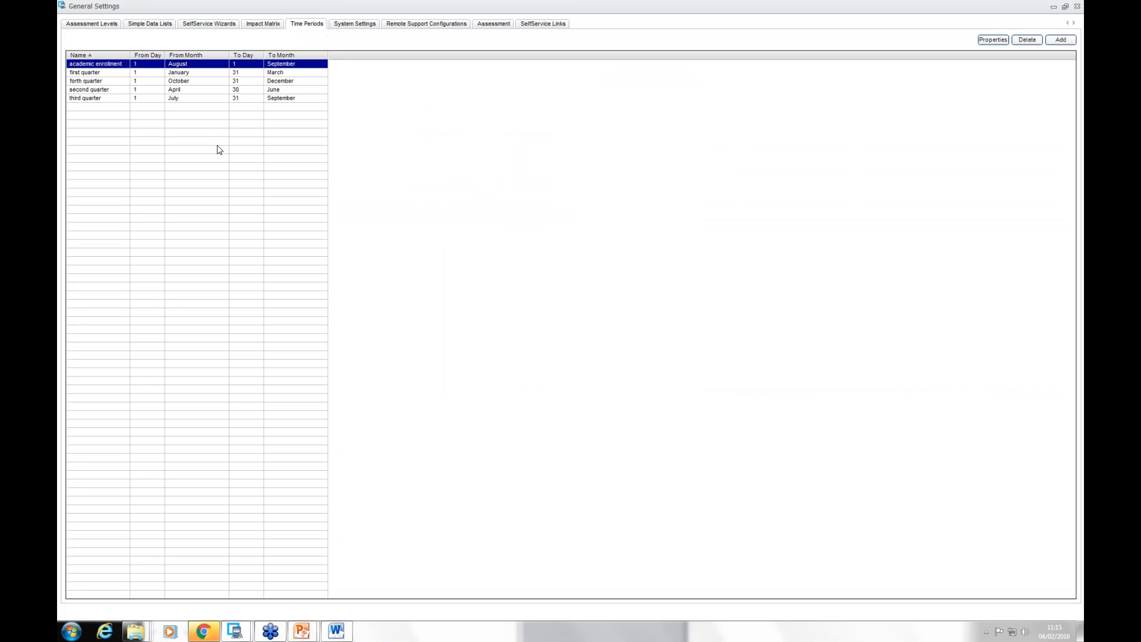
Step: Open the first quarter time period, resize its window to examine its dates and yearly option, and leave the General Settings
{"action": "double_click", "coordinate": [92, 72]}
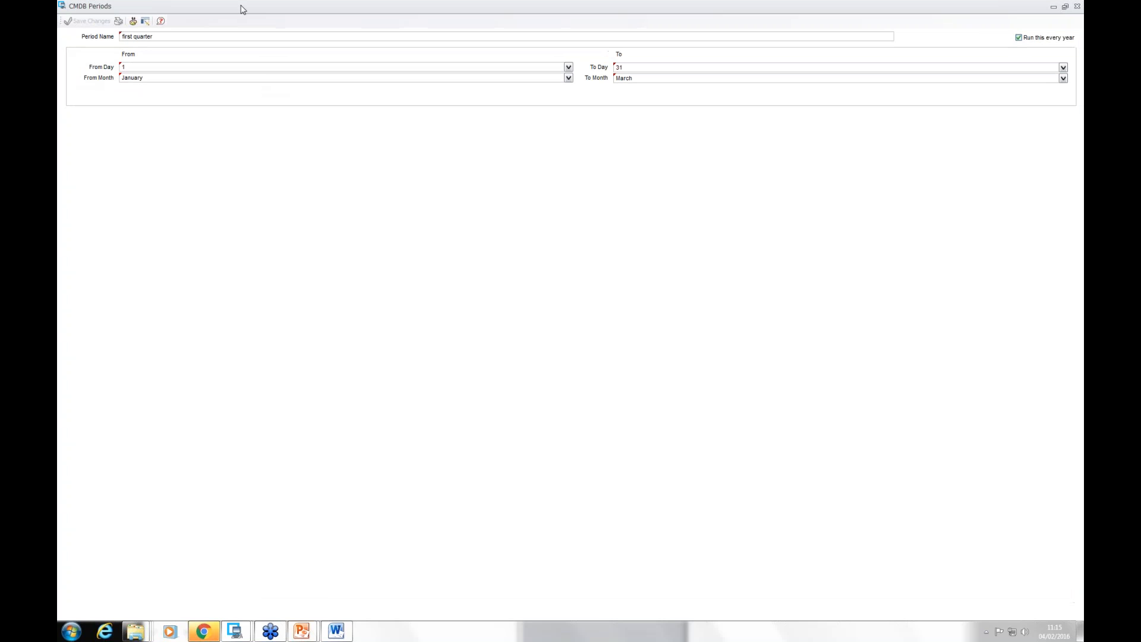
{"action": "left_click_drag", "start_coordinate": [240, 13], "coordinate": [428, 153]}
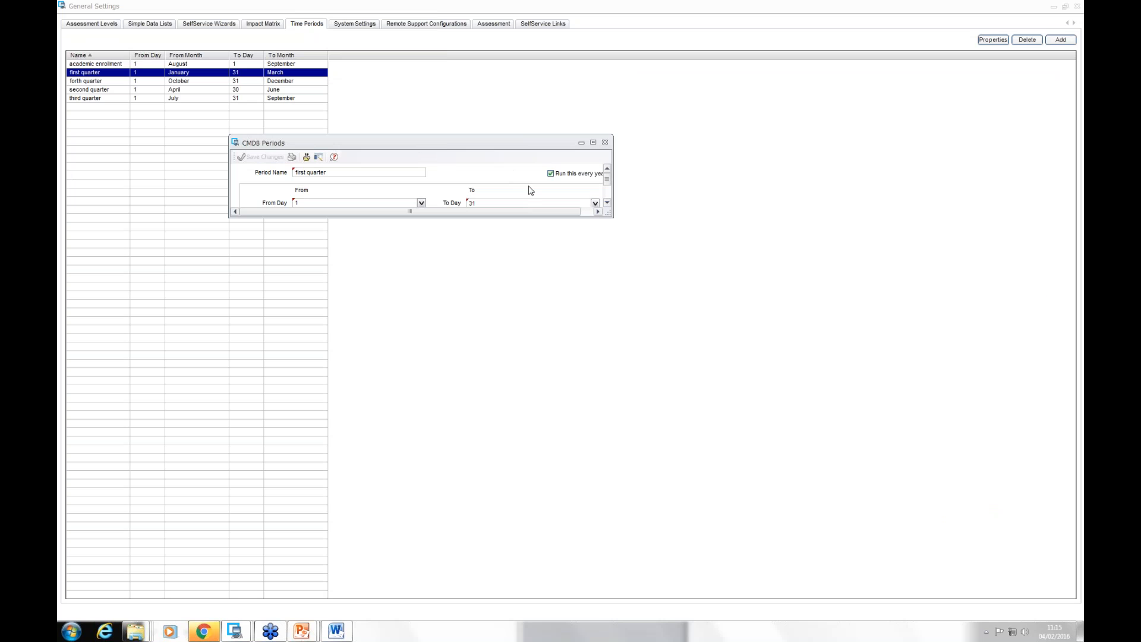
{"action": "left_click_drag", "start_coordinate": [608, 214], "coordinate": [666, 330]}
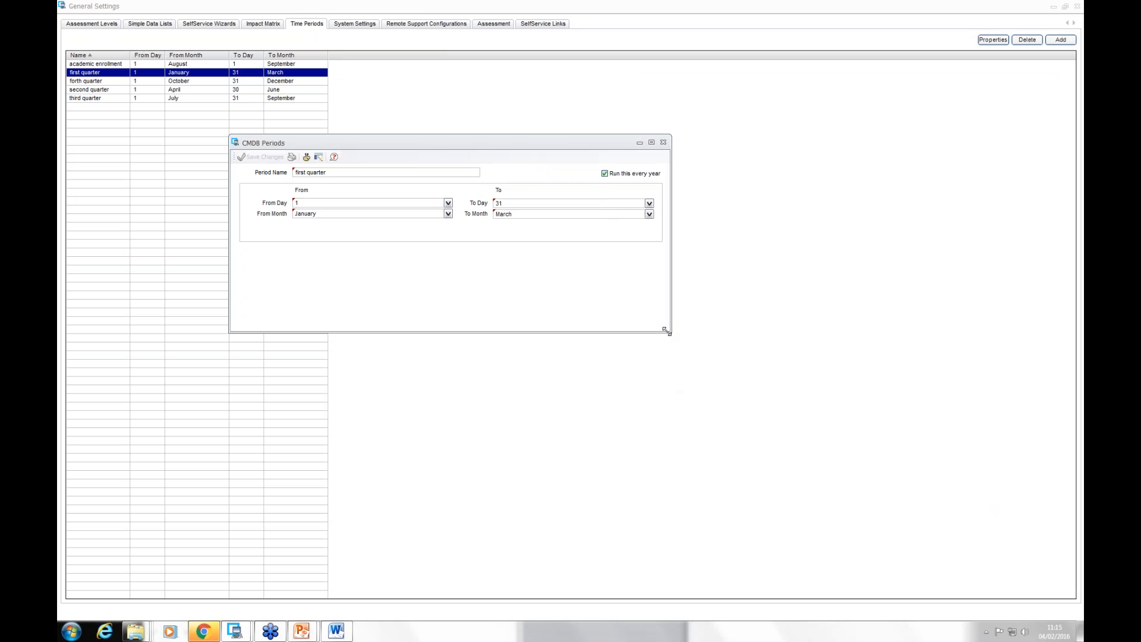
{"action": "left_click", "coordinate": [664, 142]}
{"action": "left_click", "coordinate": [1078, 7]}
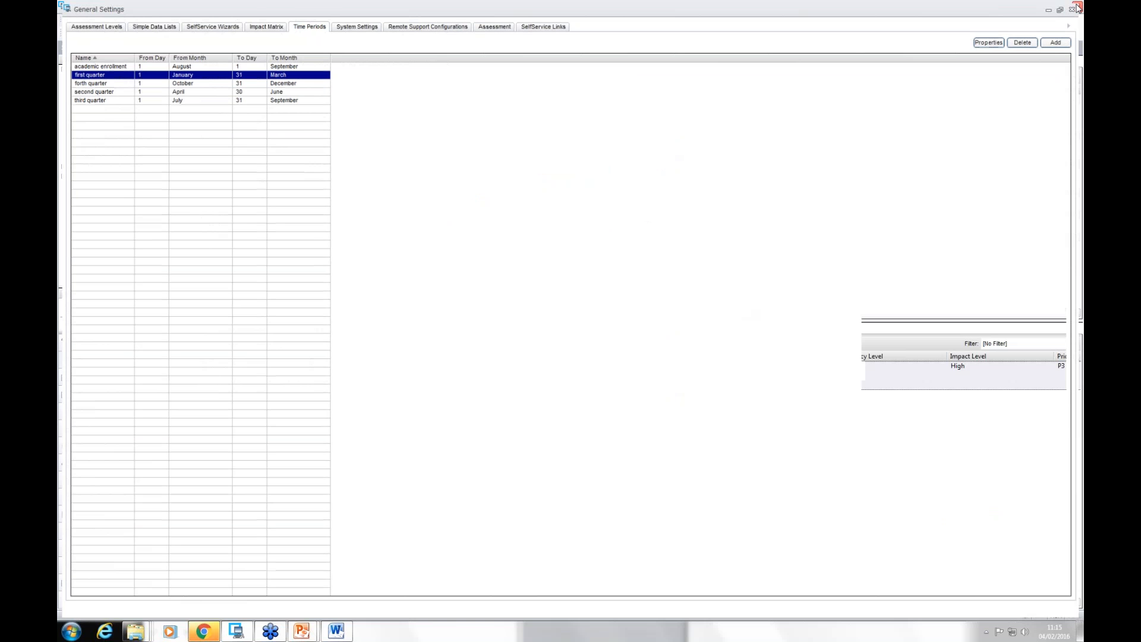
Step: Open the INCIDENT service level agreement and view its review periods
{"action": "left_click", "coordinate": [272, 21]}
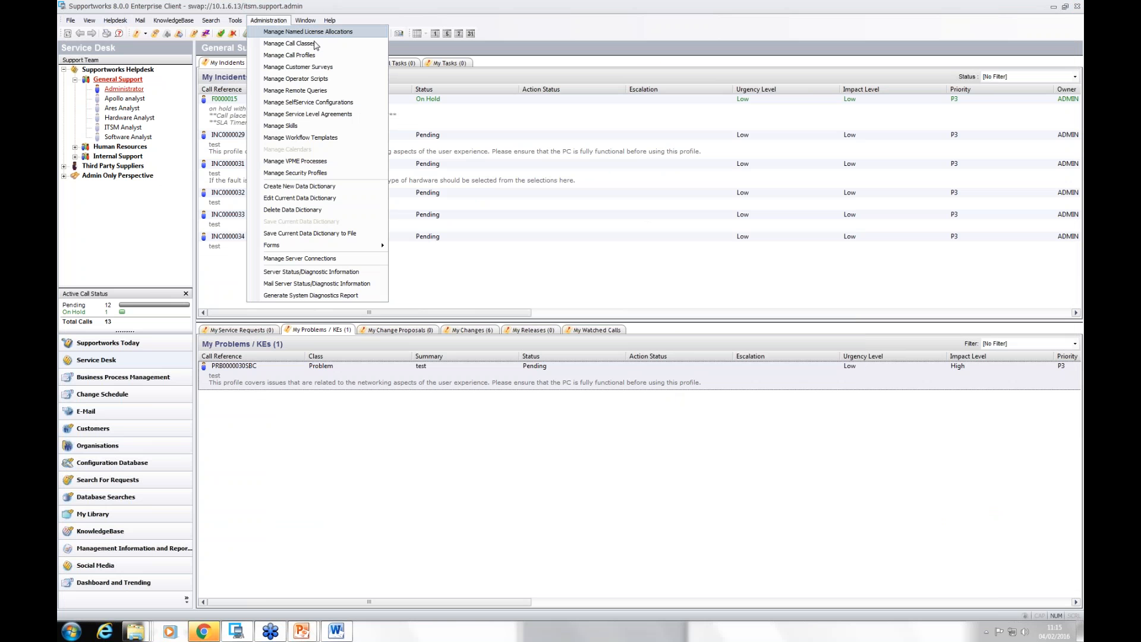
{"action": "left_click", "coordinate": [324, 114]}
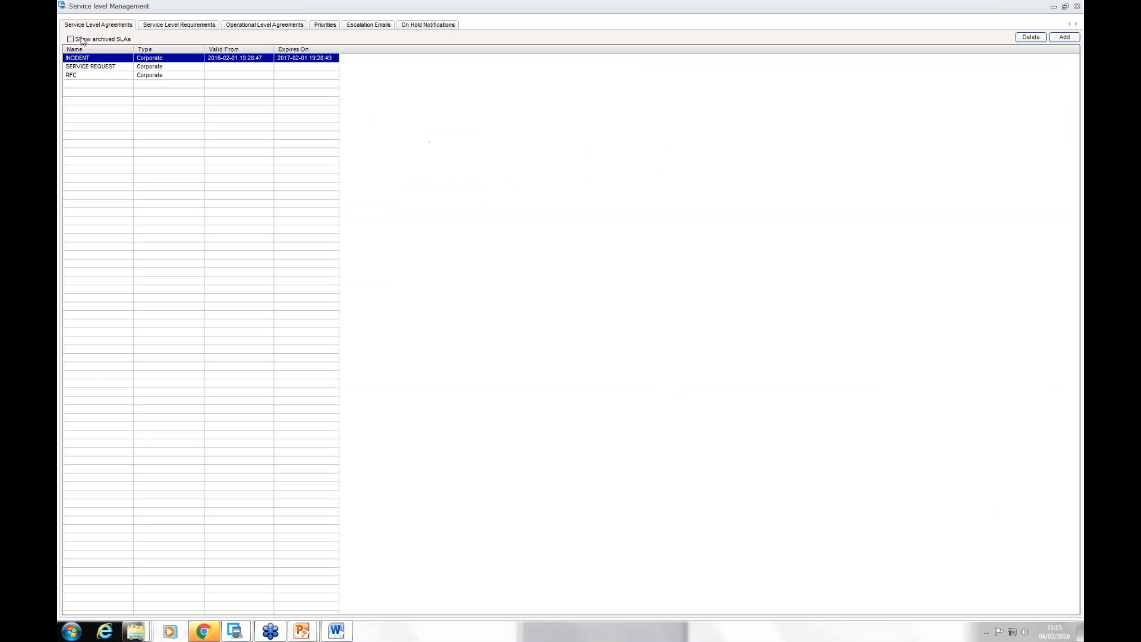
{"action": "double_click", "coordinate": [89, 59]}
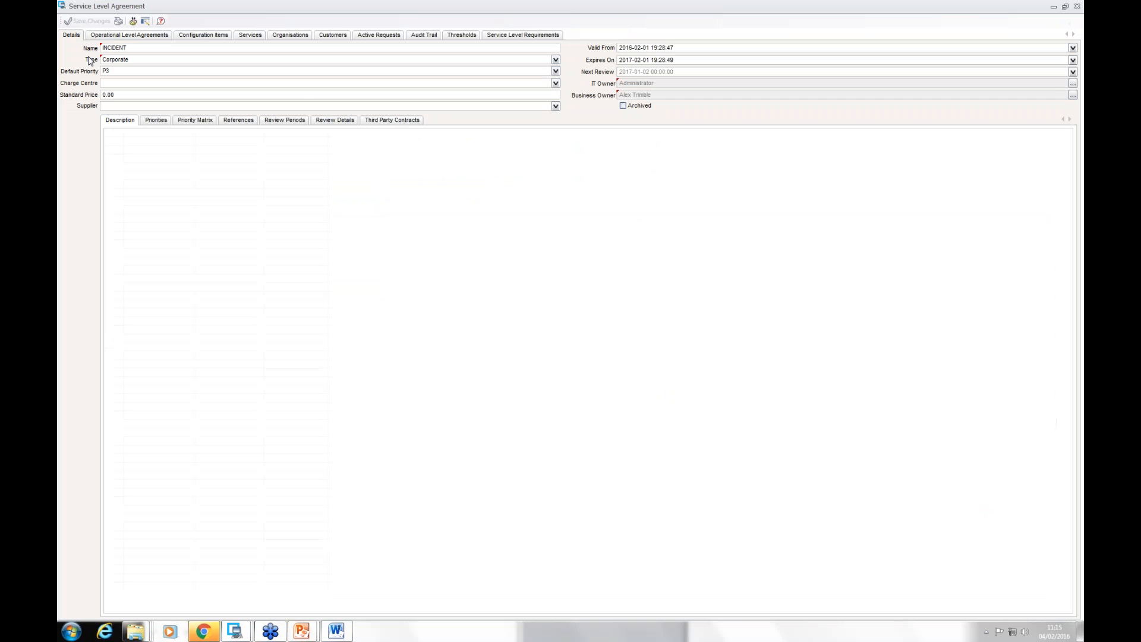
{"action": "left_click", "coordinate": [282, 120]}
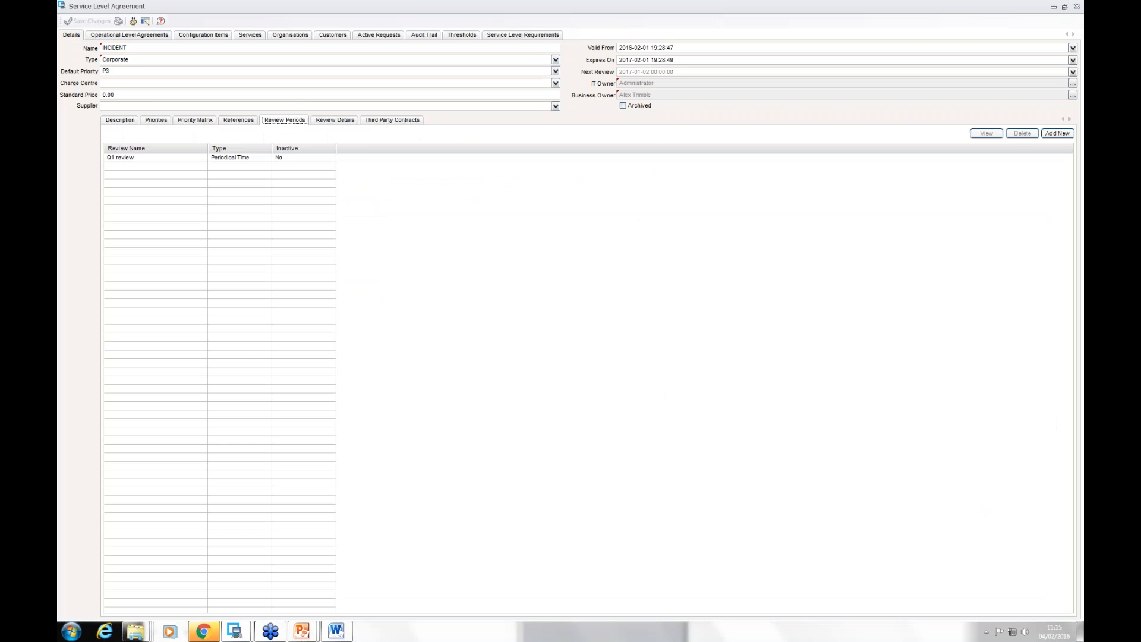
Step: Open the Q1 review period, view the time periods available for it, and close it unchanged
{"action": "double_click", "coordinate": [127, 158]}
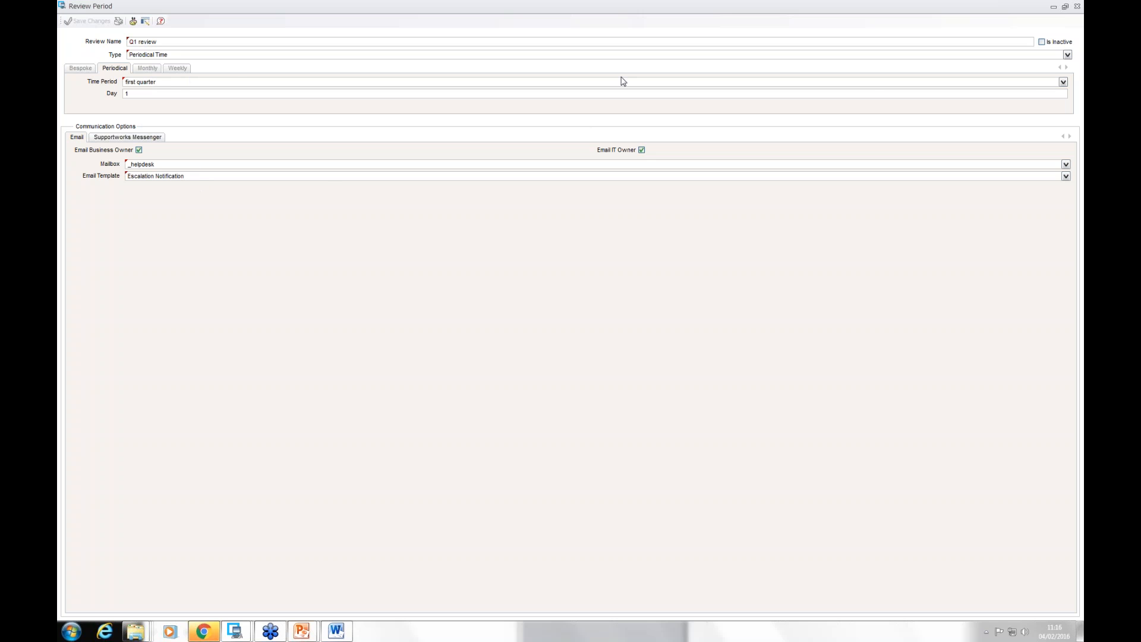
{"action": "left_click", "coordinate": [1064, 82]}
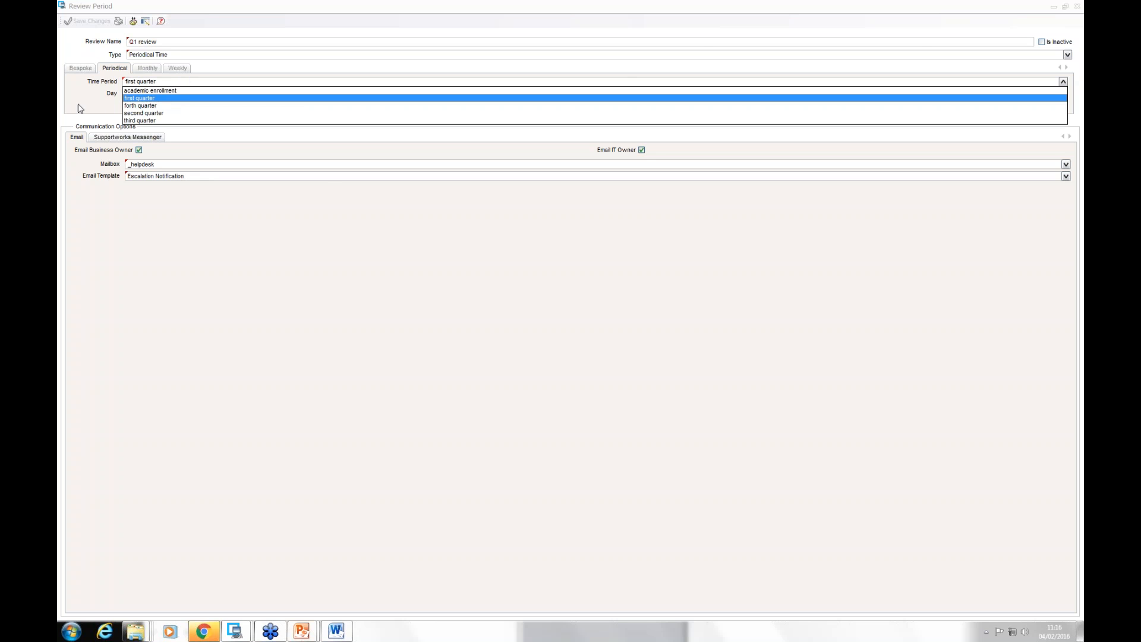
{"action": "left_click", "coordinate": [96, 110]}
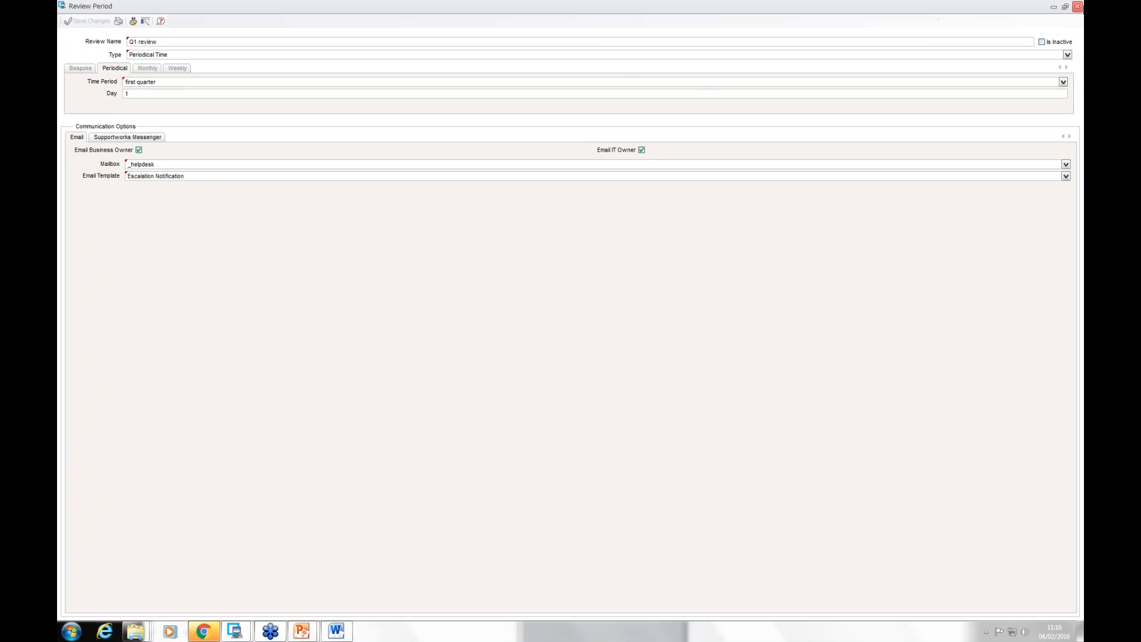
{"action": "left_click", "coordinate": [1078, 6]}
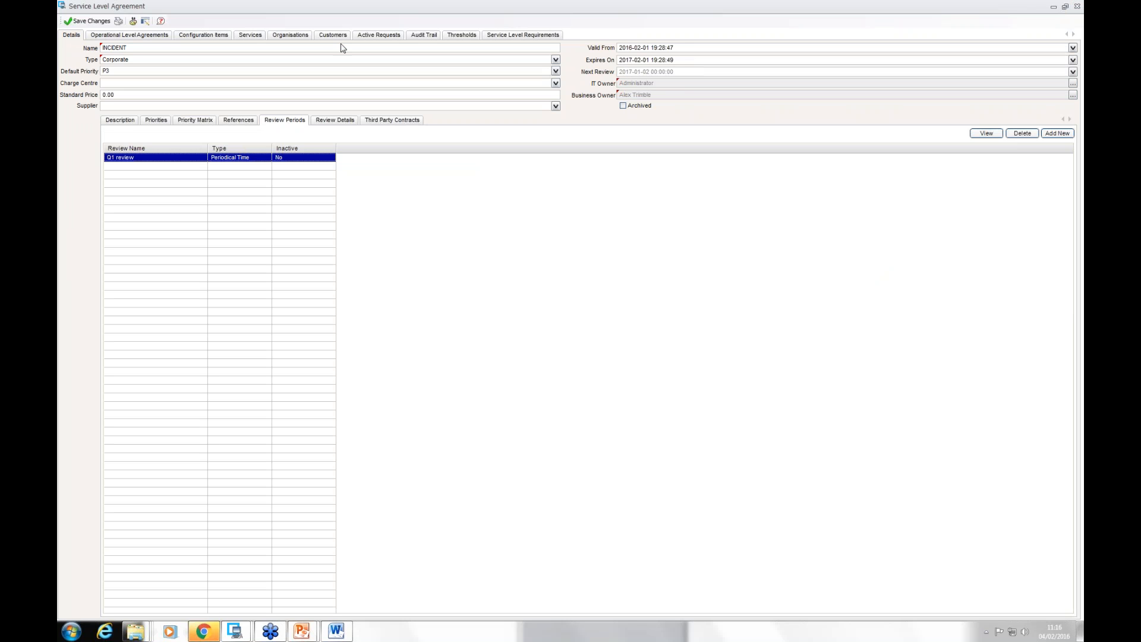
Step: Close the INCIDENT service level agreement without saving changes and leave Service Level Management
{"action": "left_click", "coordinate": [1077, 6]}
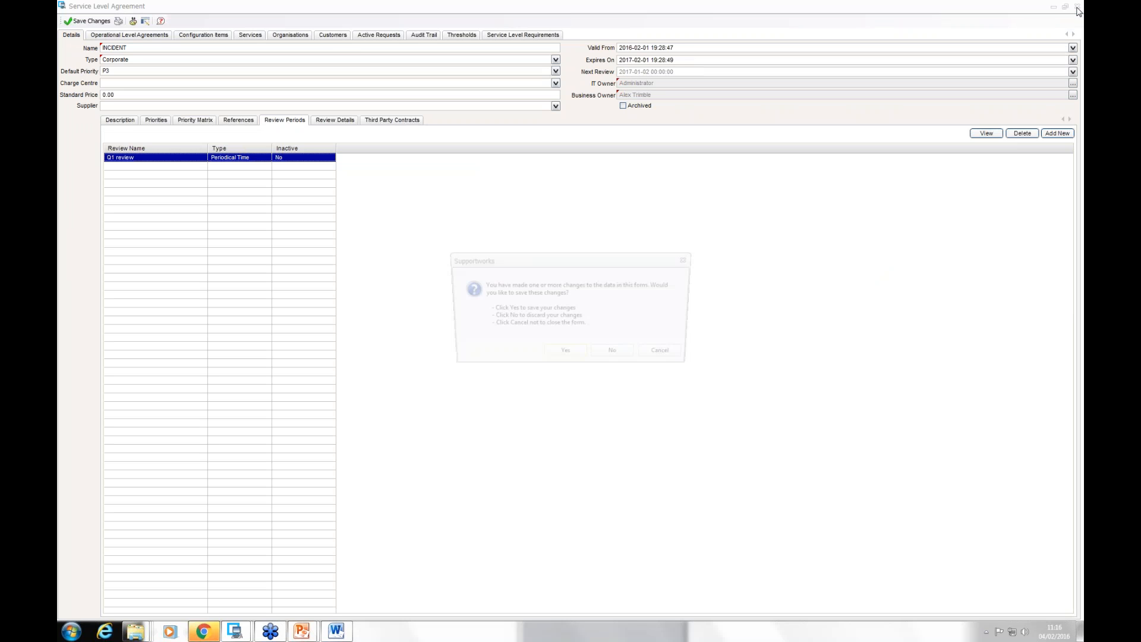
{"action": "left_click", "coordinate": [615, 356]}
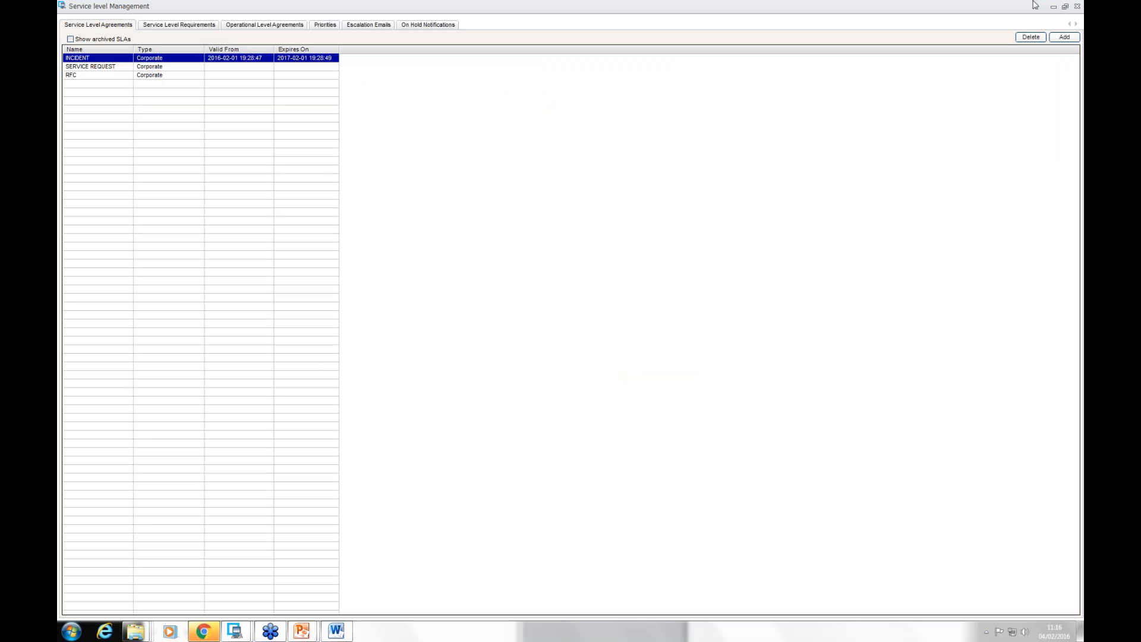
{"action": "left_click", "coordinate": [1077, 5]}
Step: Search all organisation records without criteria and open the Hornbill organisation
{"action": "left_click", "coordinate": [70, 20]}
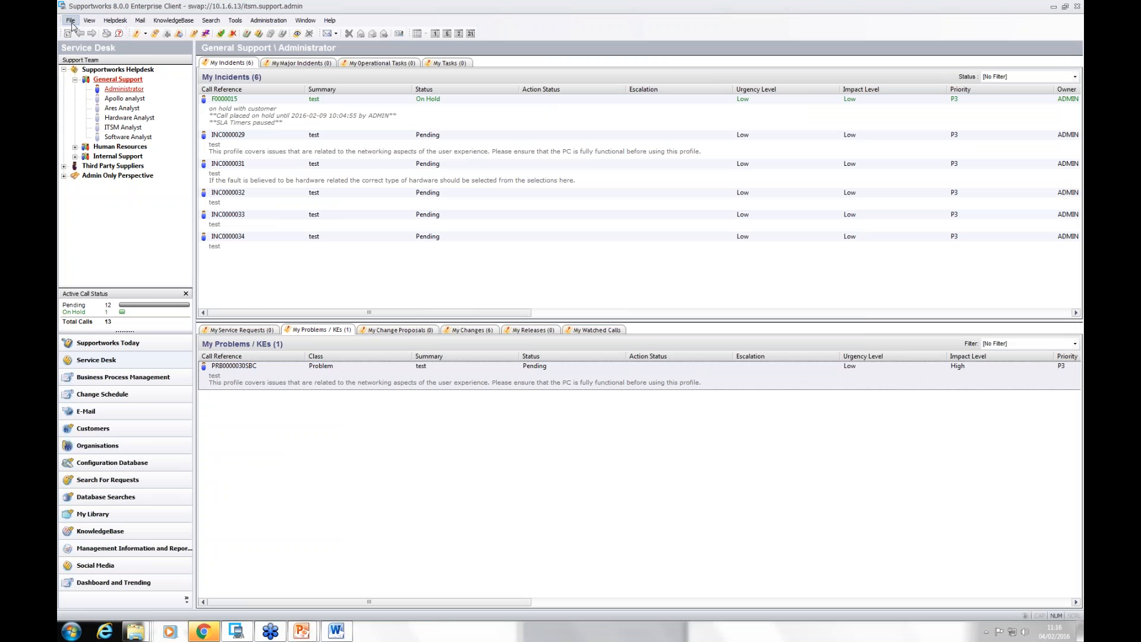
{"action": "mouse_move", "coordinate": [126, 103]}
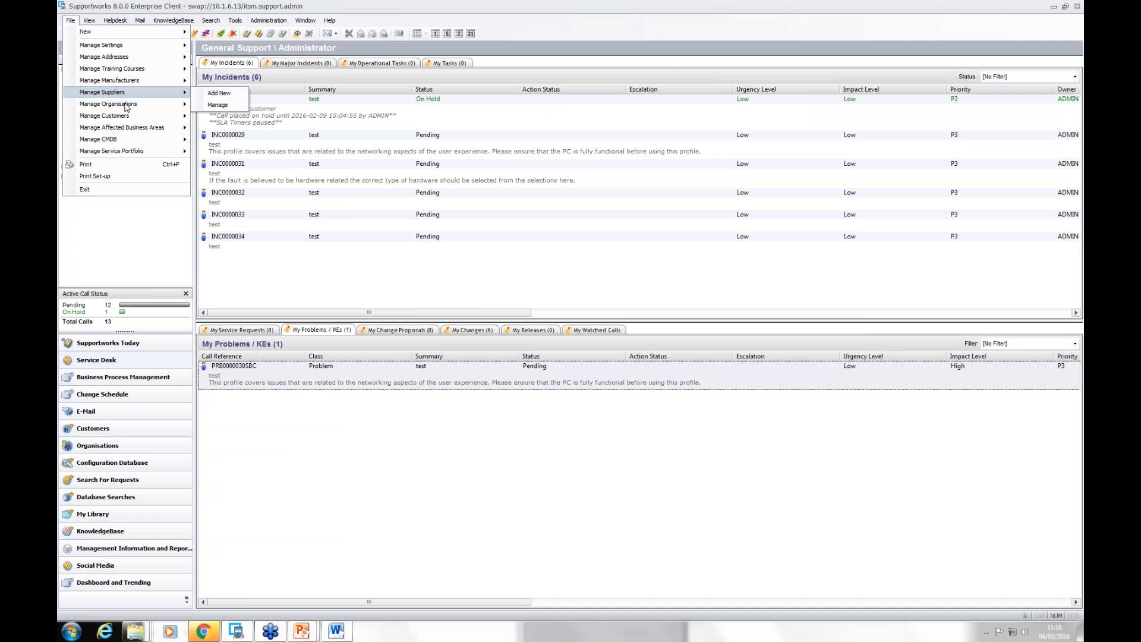
{"action": "left_click", "coordinate": [241, 117]}
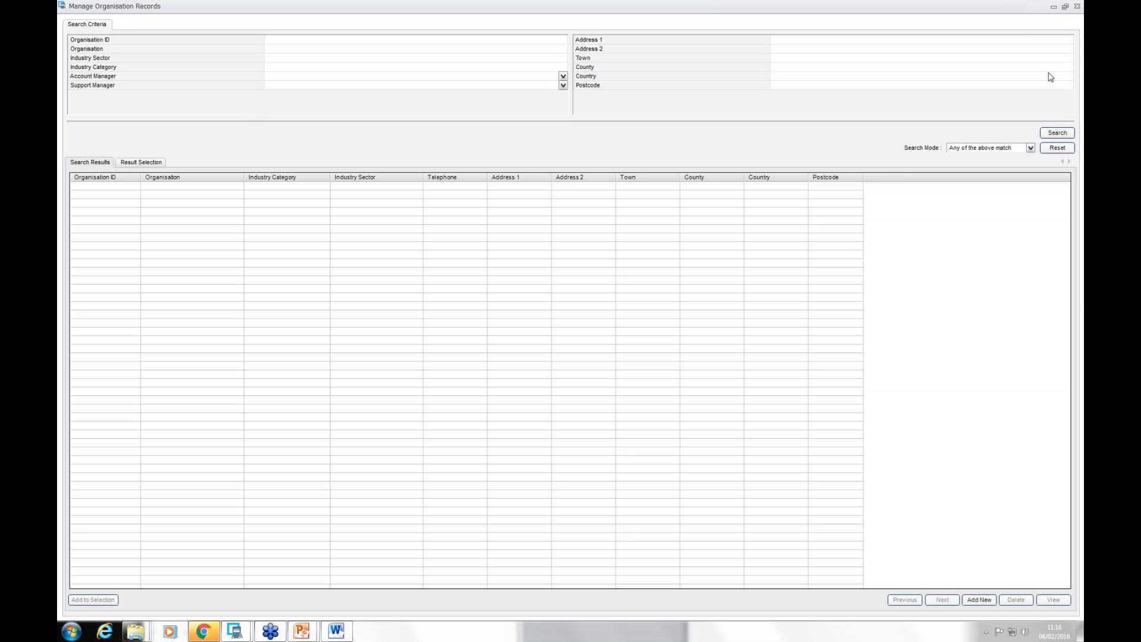
{"action": "left_click", "coordinate": [1060, 136]}
{"action": "left_click", "coordinate": [149, 188]}
{"action": "double_click", "coordinate": [150, 188]}
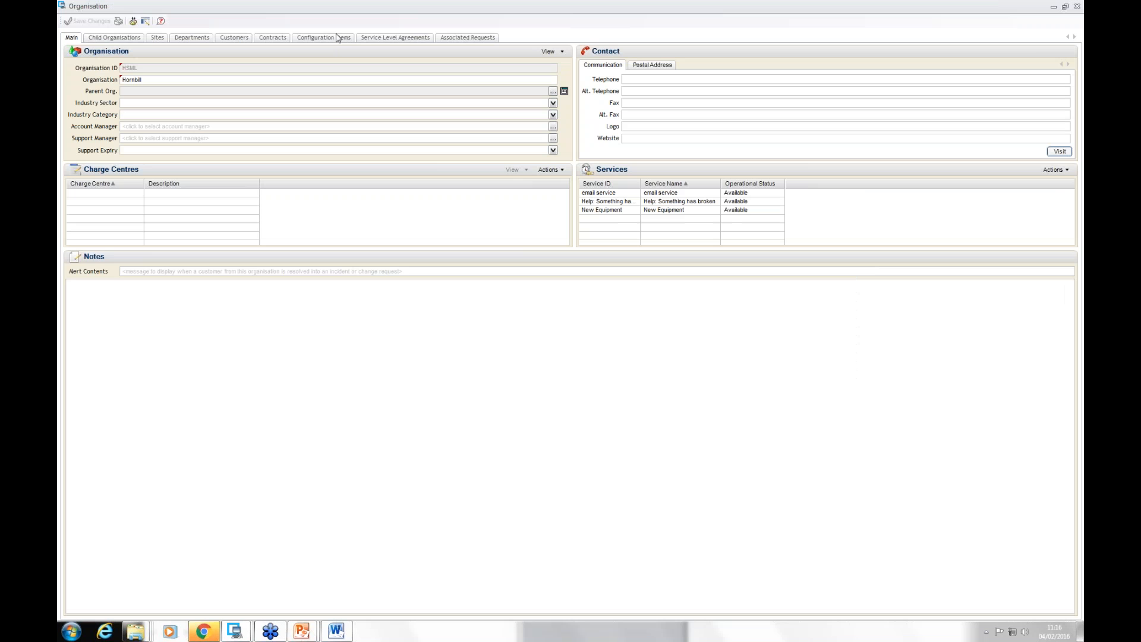
Step: View the review periods of Hornbill's Gold contract, and close the contract, the organisation and the organisation search
{"action": "left_click", "coordinate": [272, 37]}
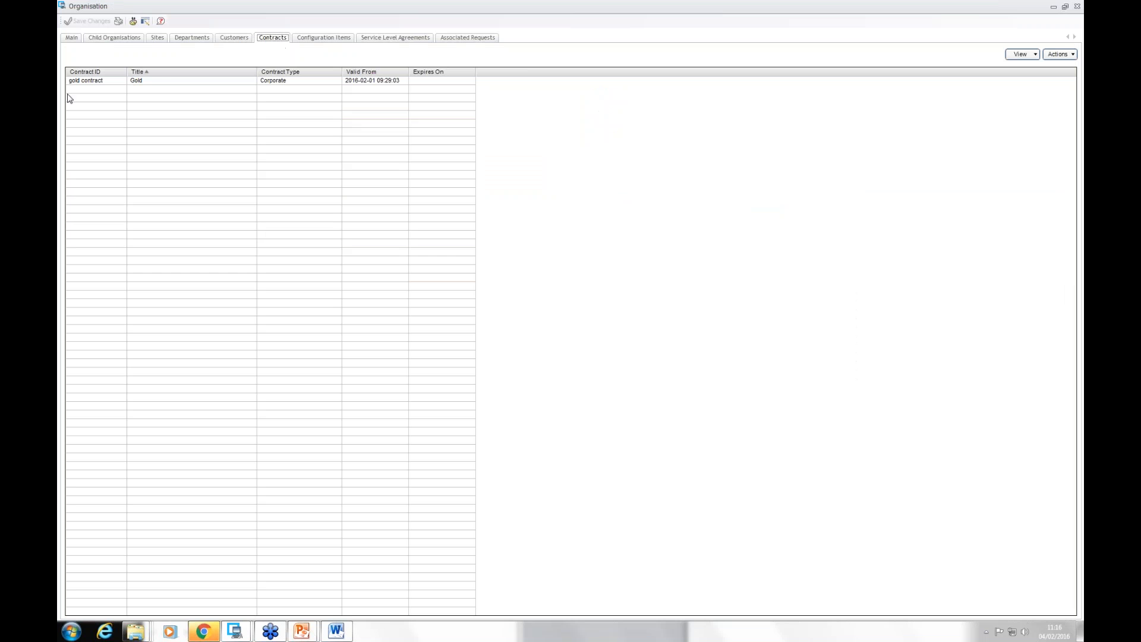
{"action": "left_click", "coordinate": [153, 84]}
{"action": "double_click", "coordinate": [153, 85]}
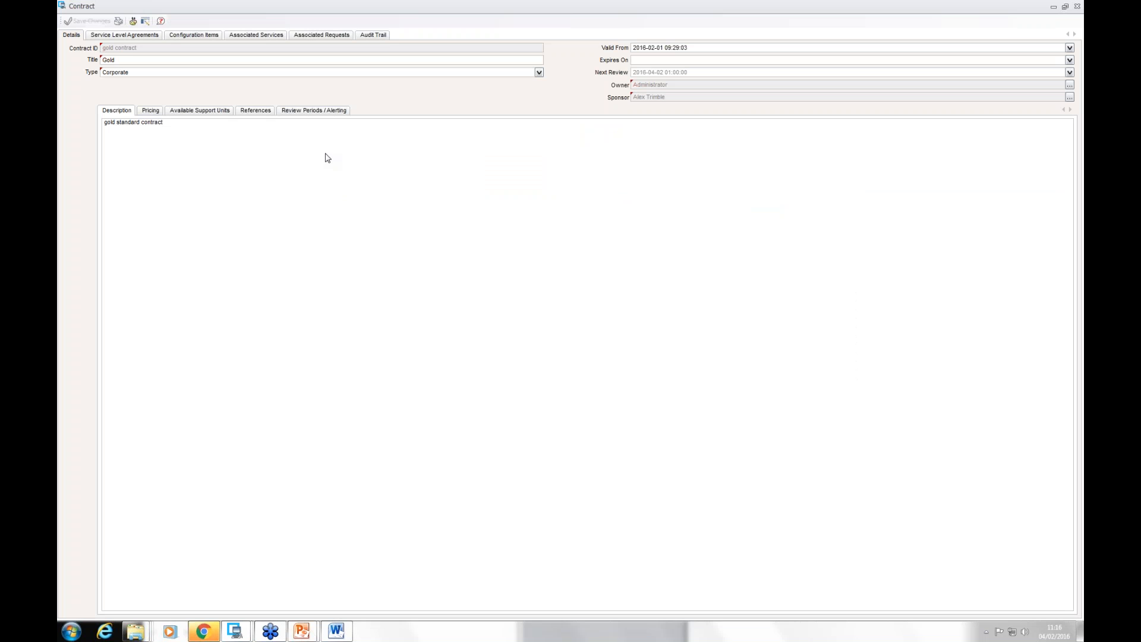
{"action": "left_click", "coordinate": [299, 116]}
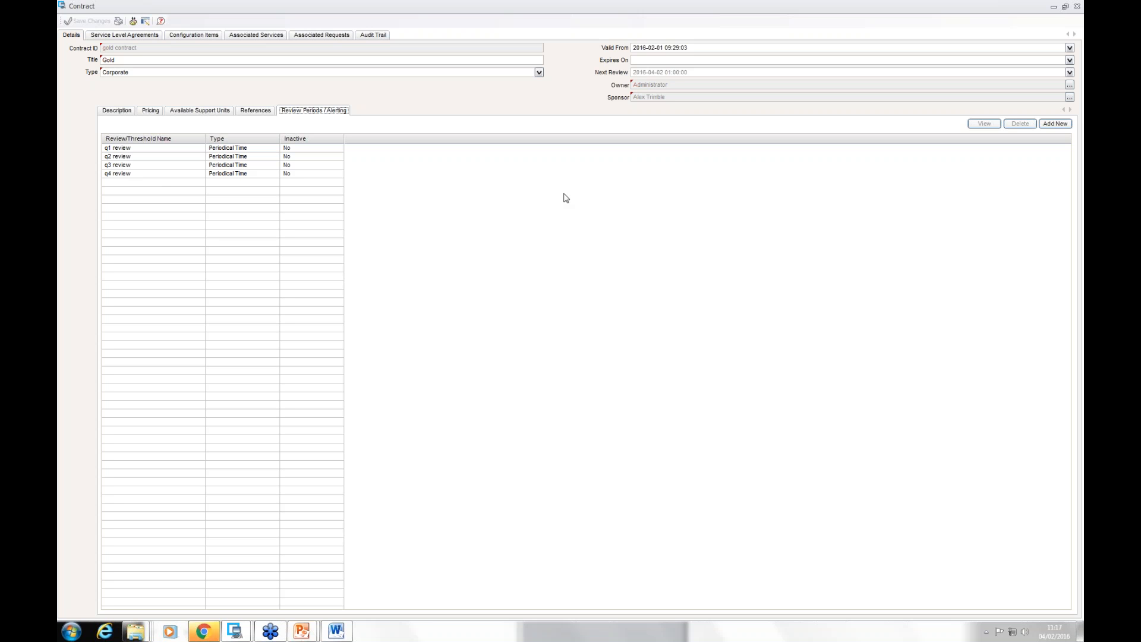
{"action": "left_click", "coordinate": [1077, 7]}
{"action": "left_click", "coordinate": [1078, 7]}
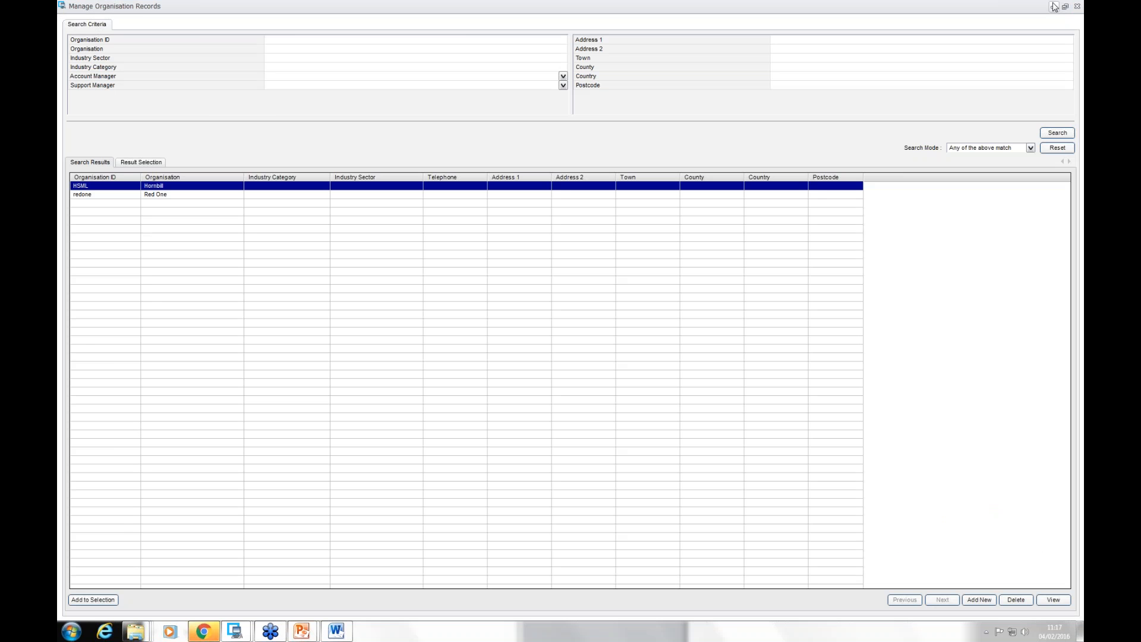
{"action": "left_click", "coordinate": [1078, 8]}
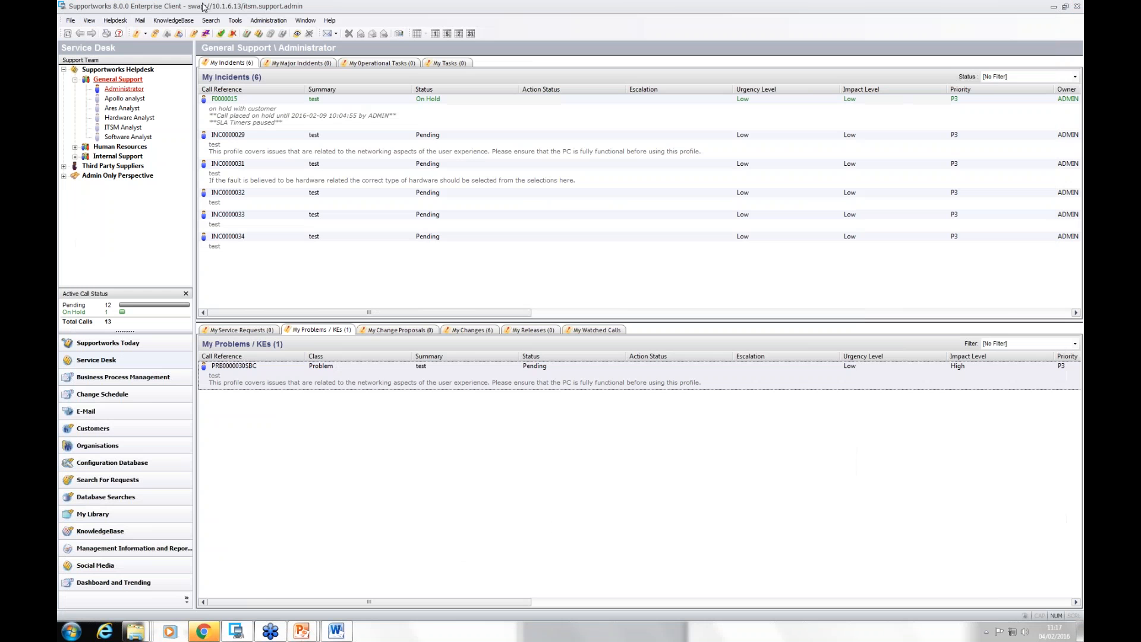
Step: Open the system settings within General Settings and widen the Setting and Description columns to make the entries readable
{"action": "left_click", "coordinate": [70, 20]}
{"action": "mouse_move", "coordinate": [95, 46]}
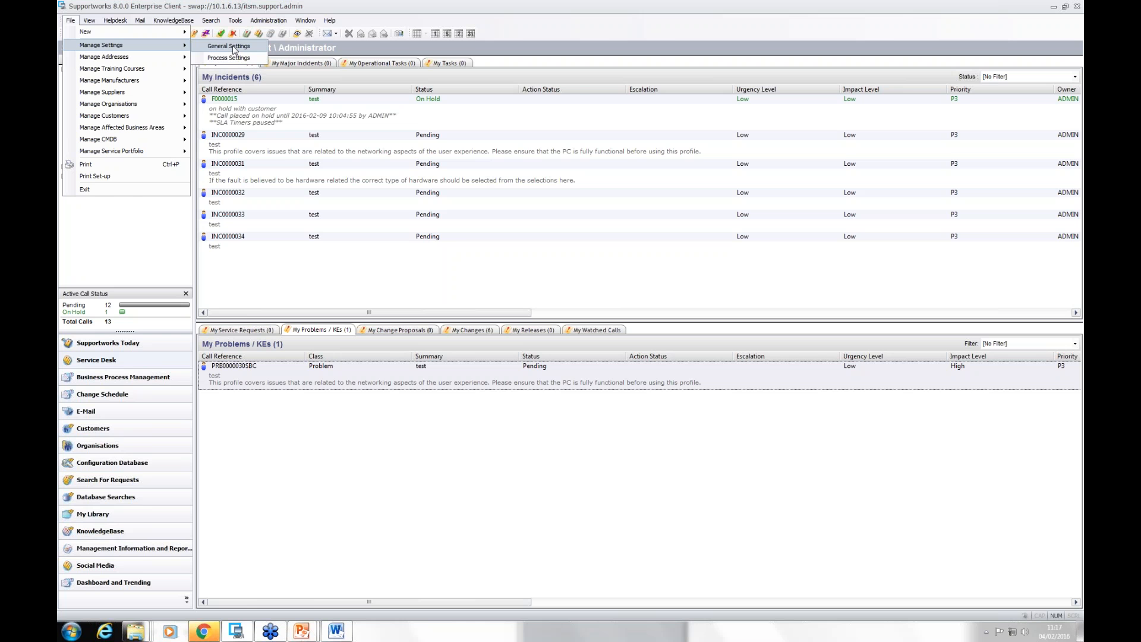
{"action": "left_click", "coordinate": [233, 46]}
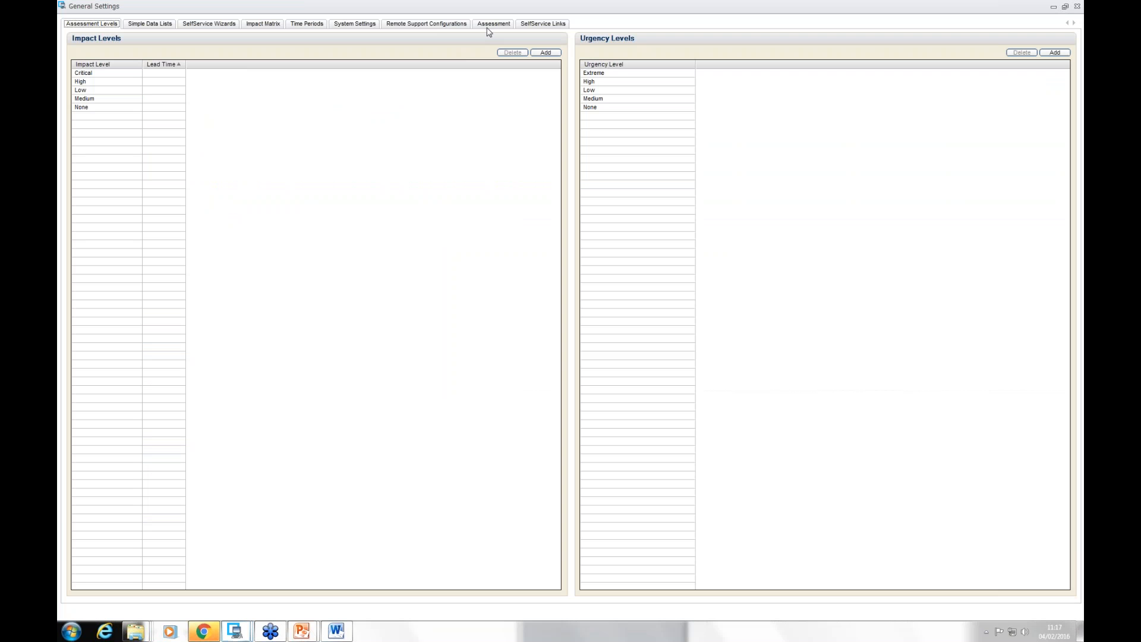
{"action": "left_click", "coordinate": [366, 25]}
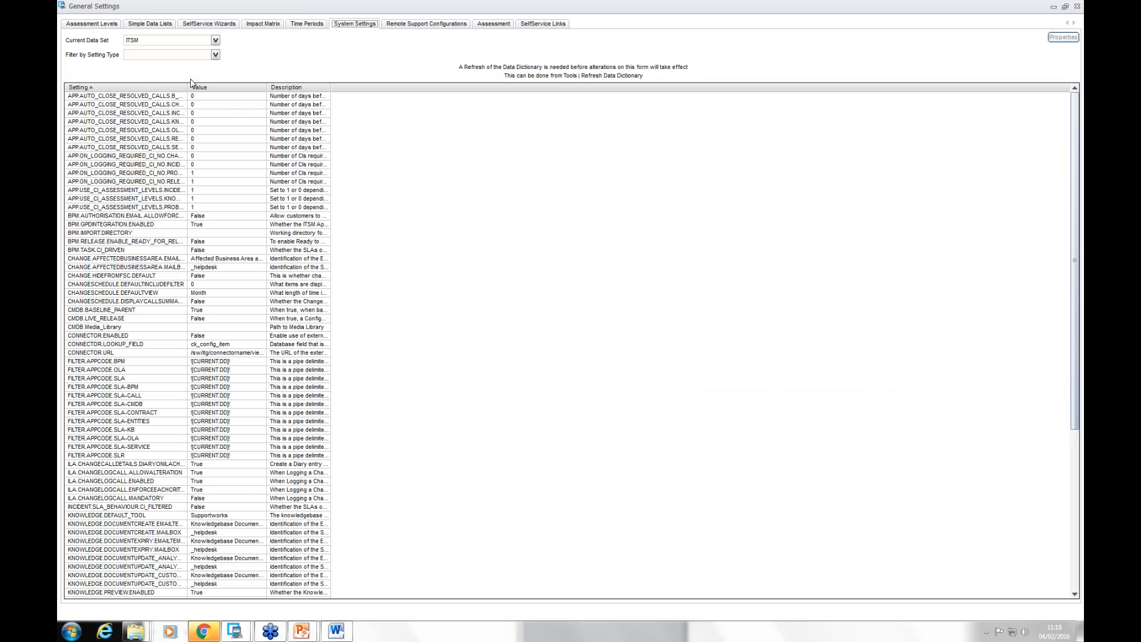
{"action": "left_click_drag", "start_coordinate": [188, 87], "coordinate": [266, 86]}
{"action": "left_click_drag", "start_coordinate": [409, 87], "coordinate": [562, 87]}
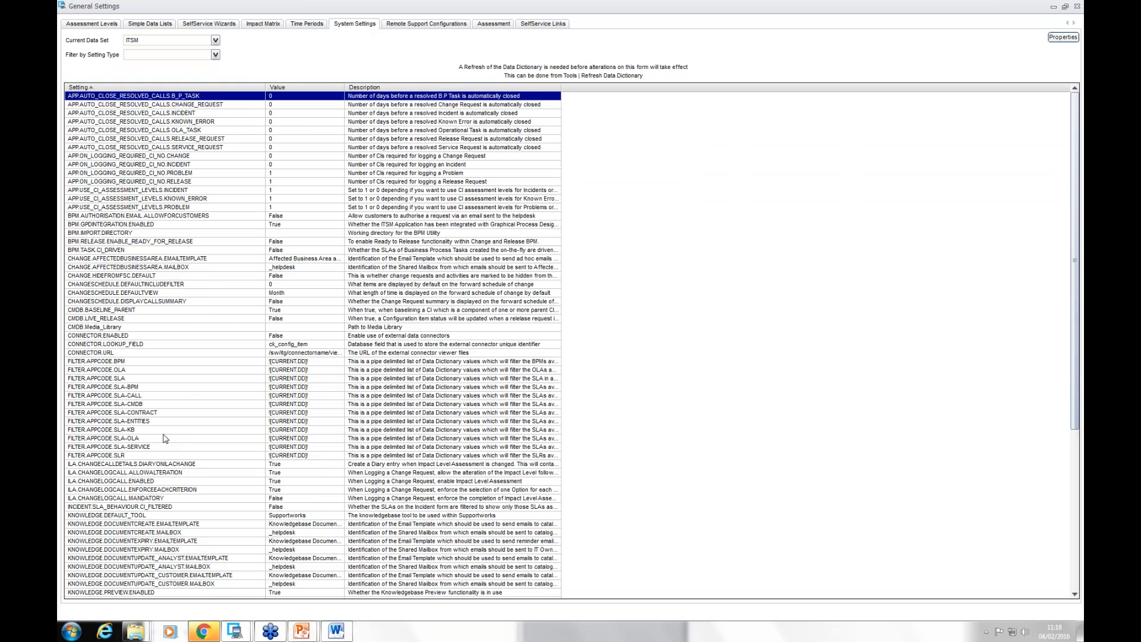
Step: Set the number of days before resolved incidents are automatically closed to 3 and save the setting
{"action": "double_click", "coordinate": [277, 113]}
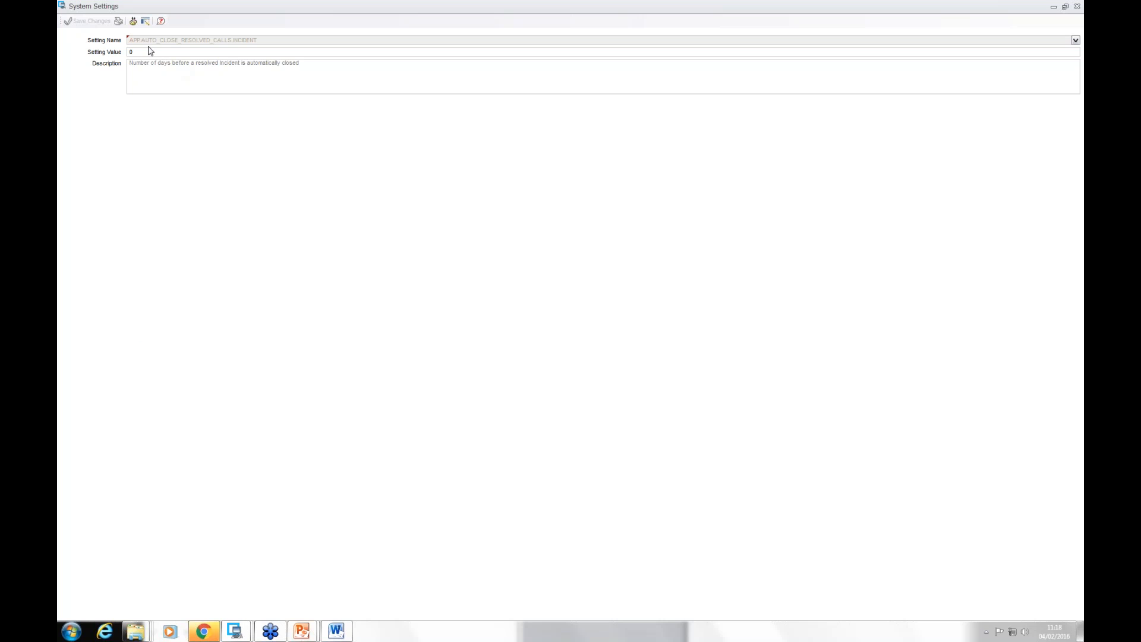
{"action": "type", "text": "3"}
{"action": "left_click", "coordinate": [88, 22]}
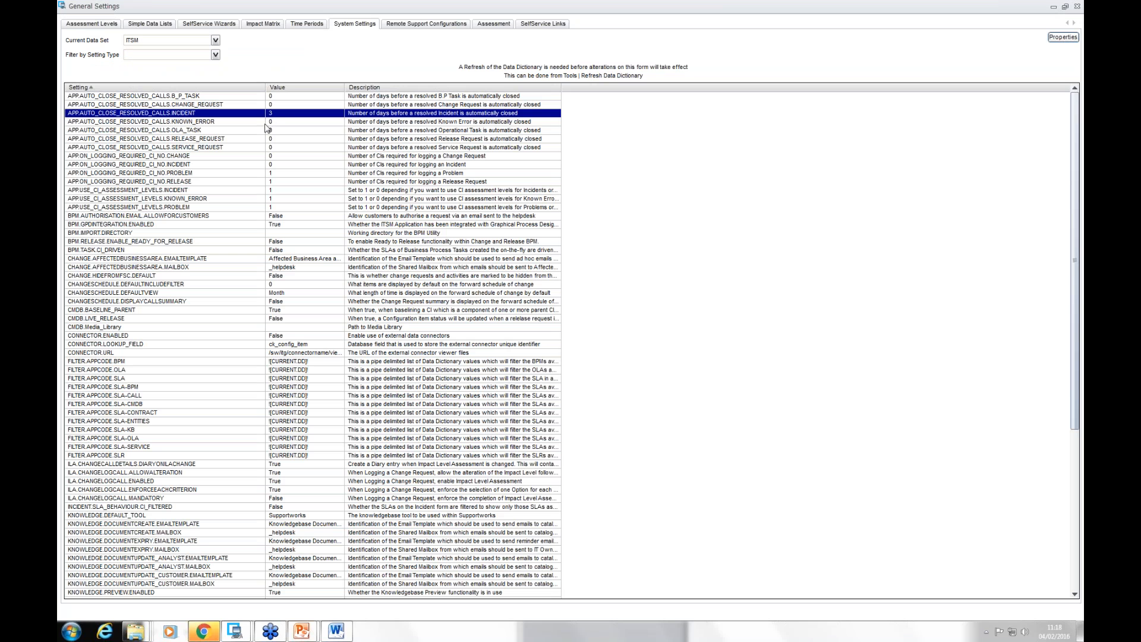
Step: Set the number of days before resolved change requests are automatically closed to 10 and save the setting
{"action": "double_click", "coordinate": [276, 105]}
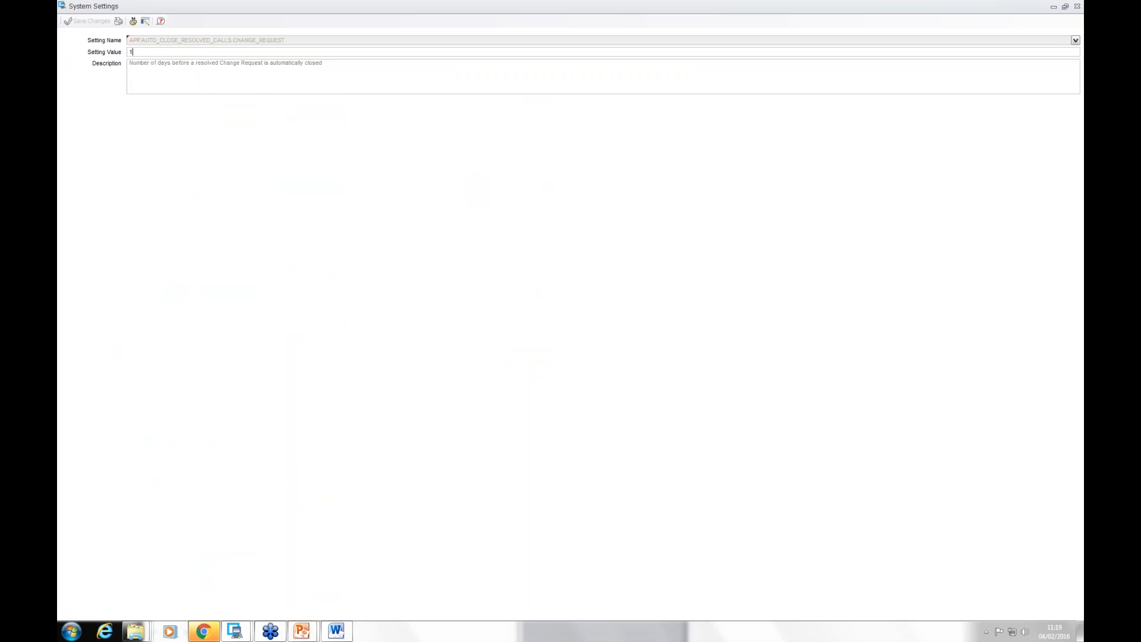
{"action": "type", "text": "0"}
{"action": "left_click", "coordinate": [89, 22]}
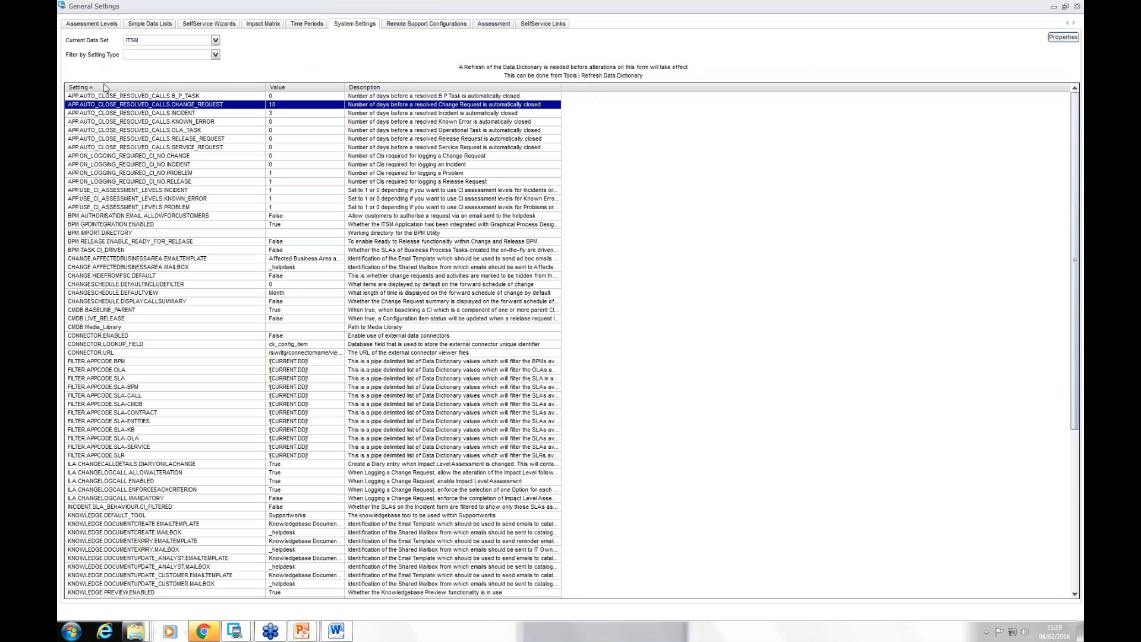
Step: Examine the incident CI assessment level setting, the external connector settings and the FILTER.APPCODE settings
{"action": "left_click", "coordinate": [167, 191]}
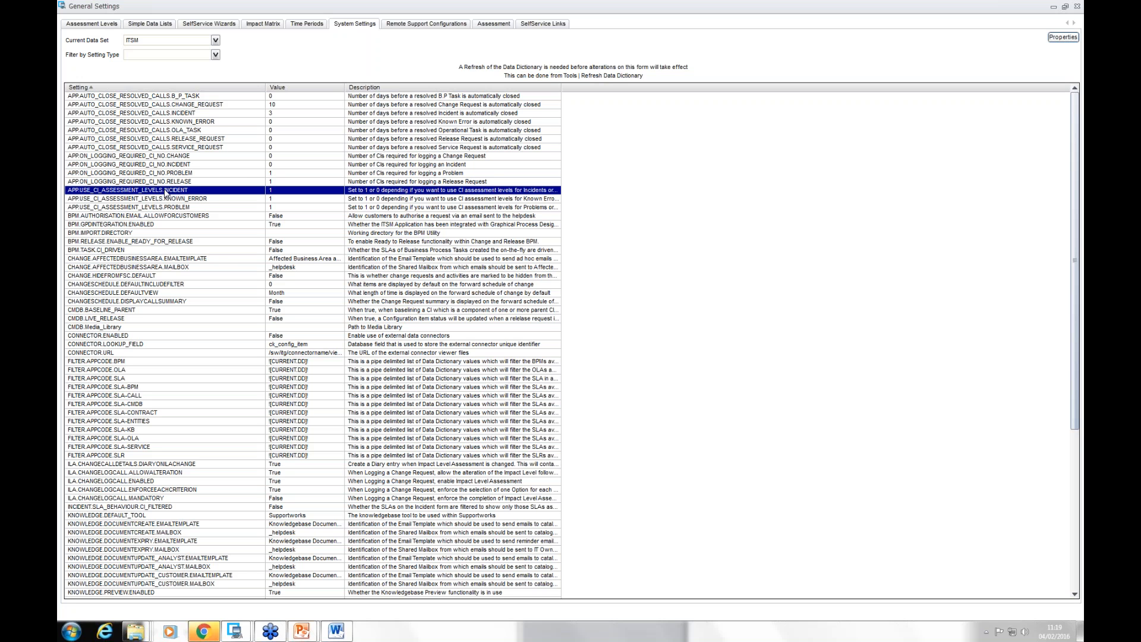
{"action": "left_click", "coordinate": [135, 337]}
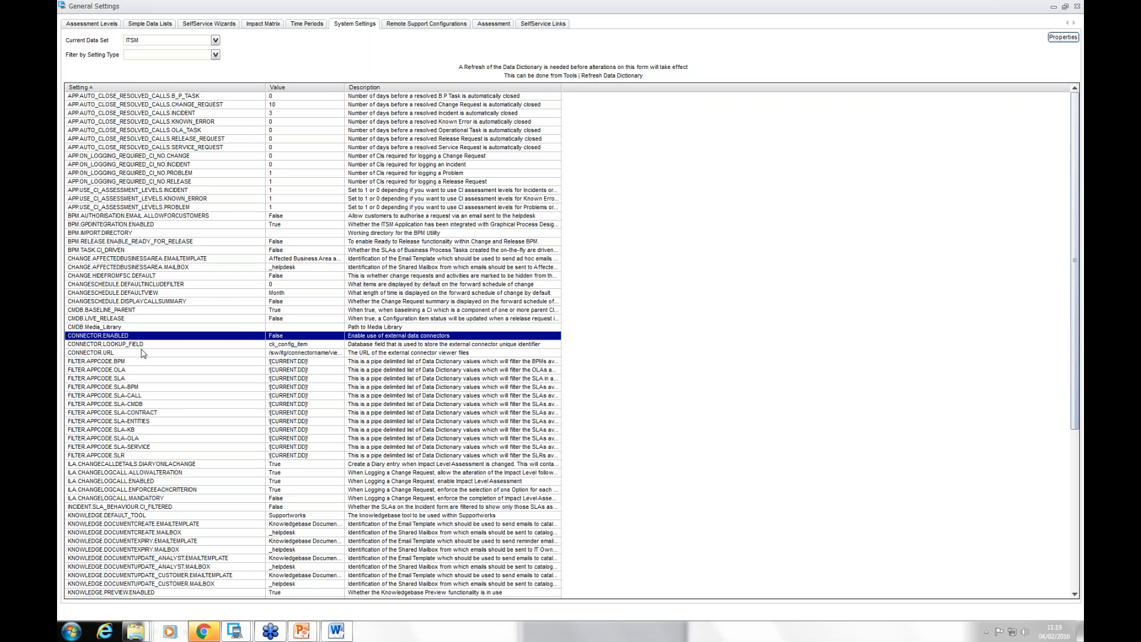
{"action": "left_click", "coordinate": [140, 345]}
{"action": "left_click", "coordinate": [137, 353]}
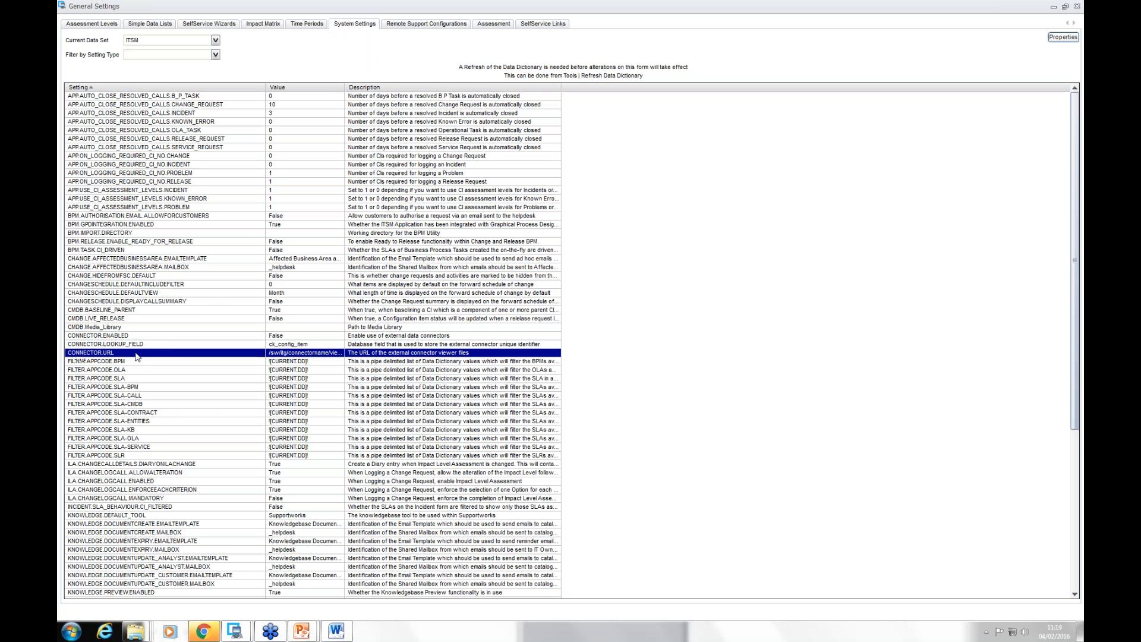
{"action": "left_click", "coordinate": [151, 337]}
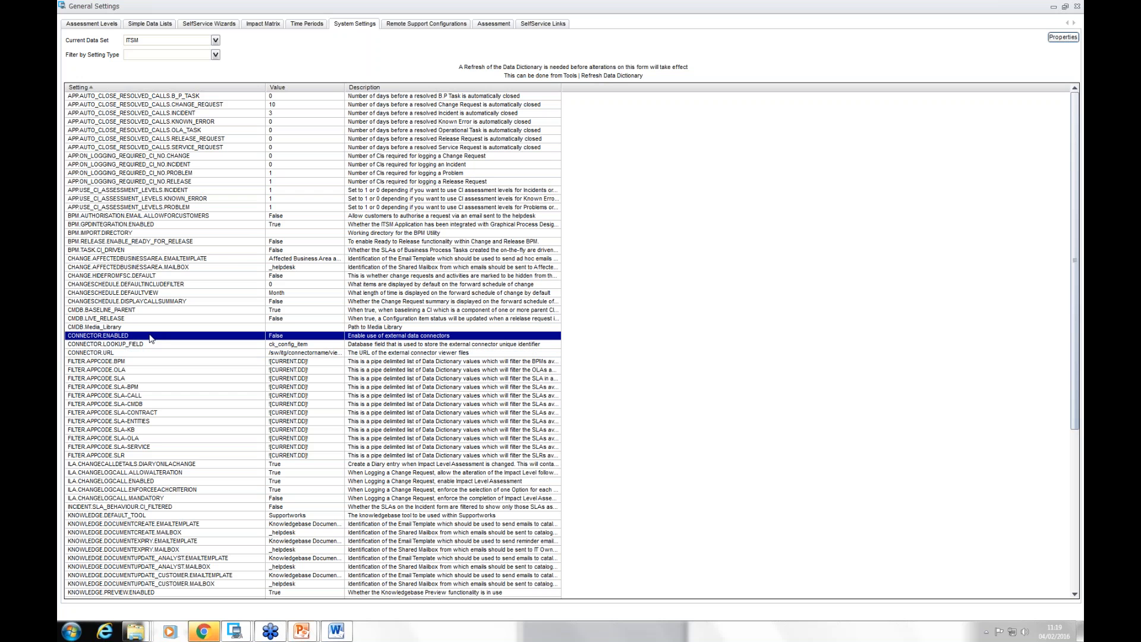
{"action": "left_click", "coordinate": [317, 354]}
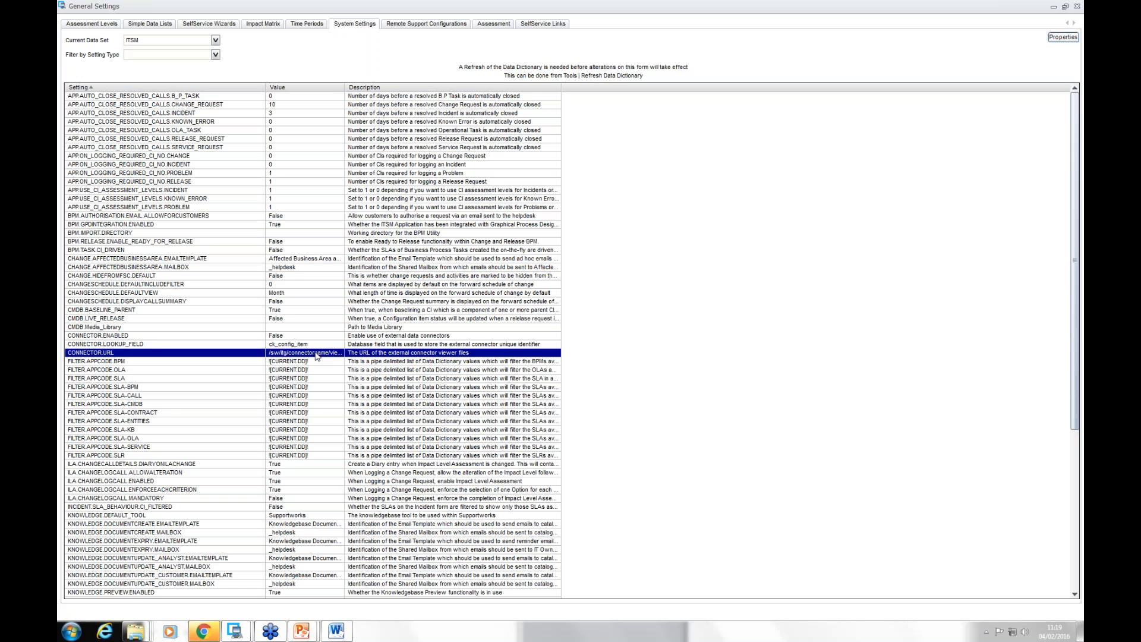
{"action": "left_click", "coordinate": [301, 363]}
{"action": "left_click", "coordinate": [298, 371]}
{"action": "left_click", "coordinate": [295, 378]}
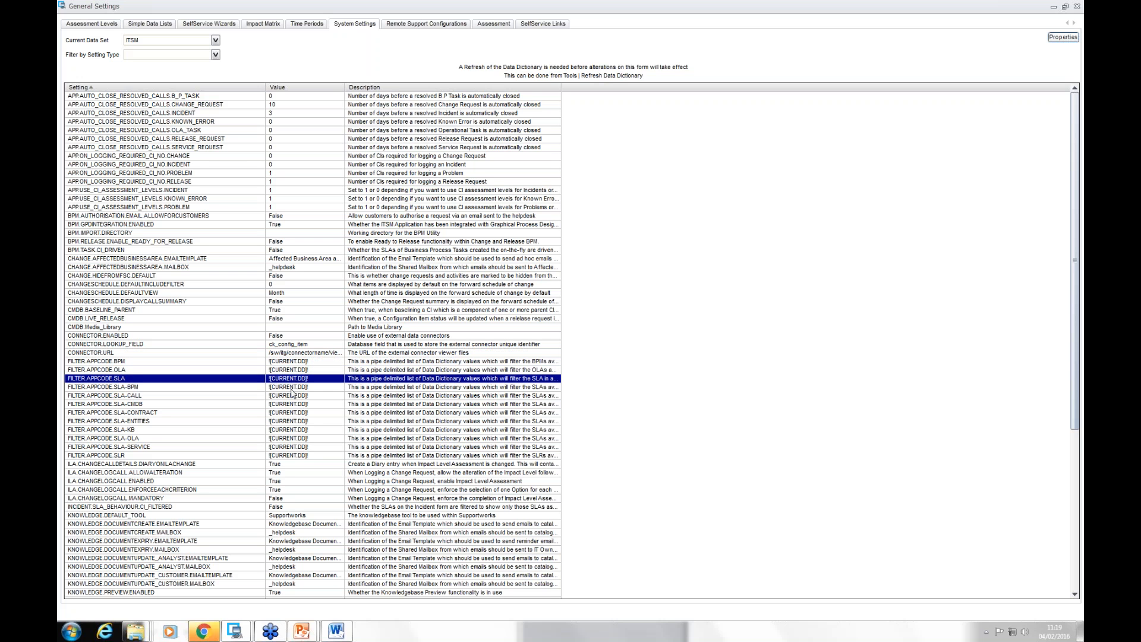
{"action": "left_click", "coordinate": [291, 390]}
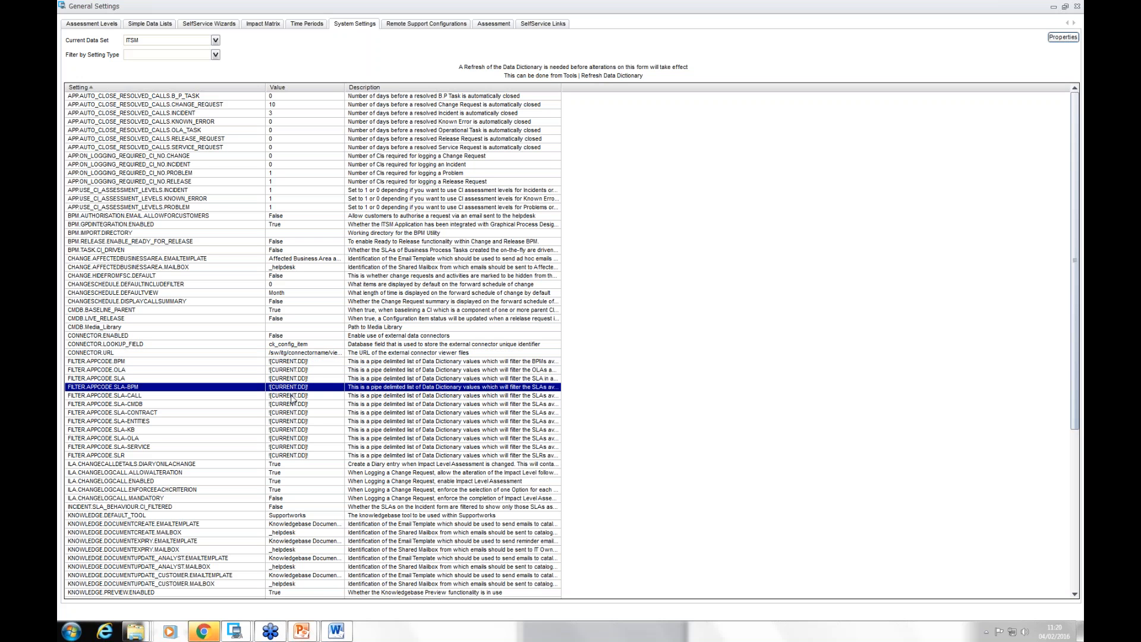
{"action": "left_click", "coordinate": [291, 396]}
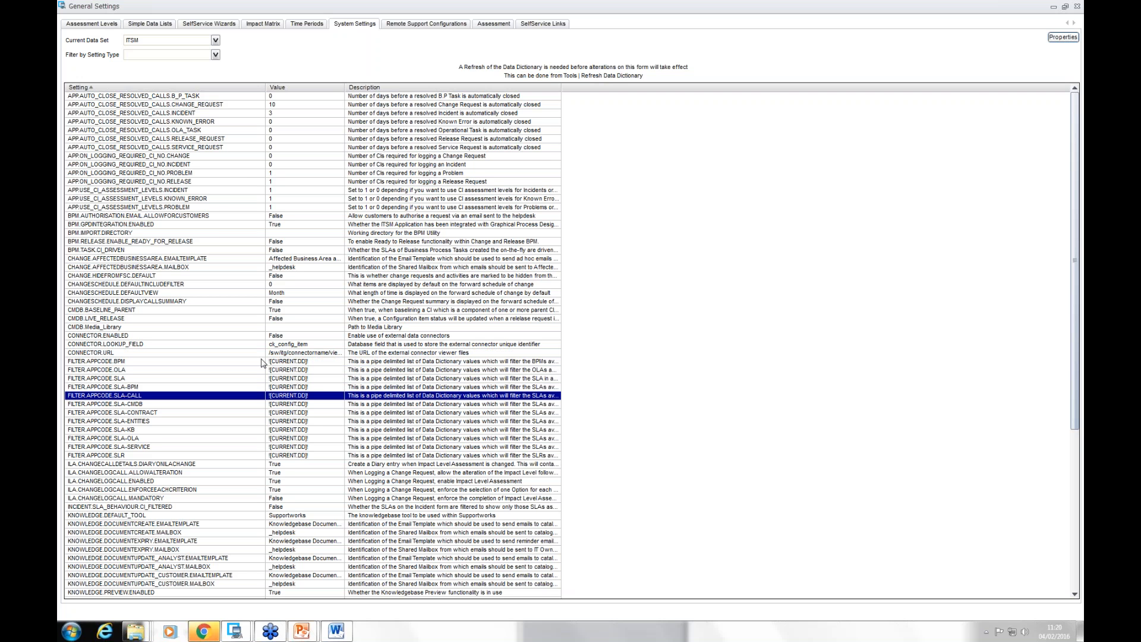
Step: Append |ITSM2 to the value of the FILTER.APPCODE.BPM setting and save it
{"action": "left_click", "coordinate": [307, 362]}
{"action": "double_click", "coordinate": [307, 362]}
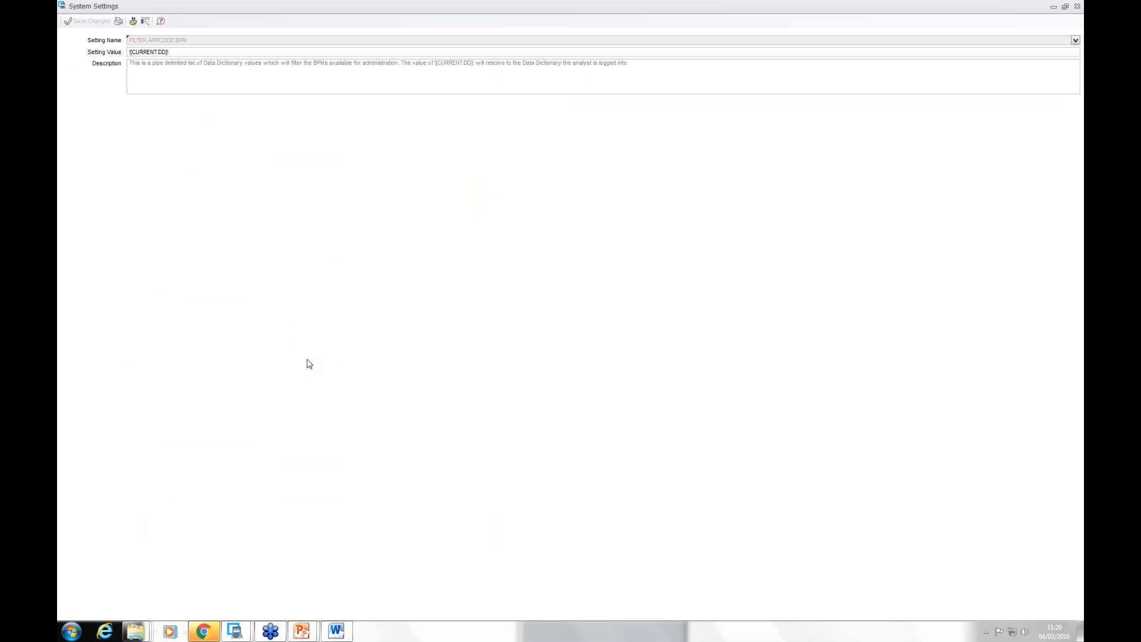
{"action": "double_click", "coordinate": [188, 53]}
{"action": "left_click", "coordinate": [171, 52]}
{"action": "type", "text": "|ITSM2"}
{"action": "left_click", "coordinate": [80, 23]}
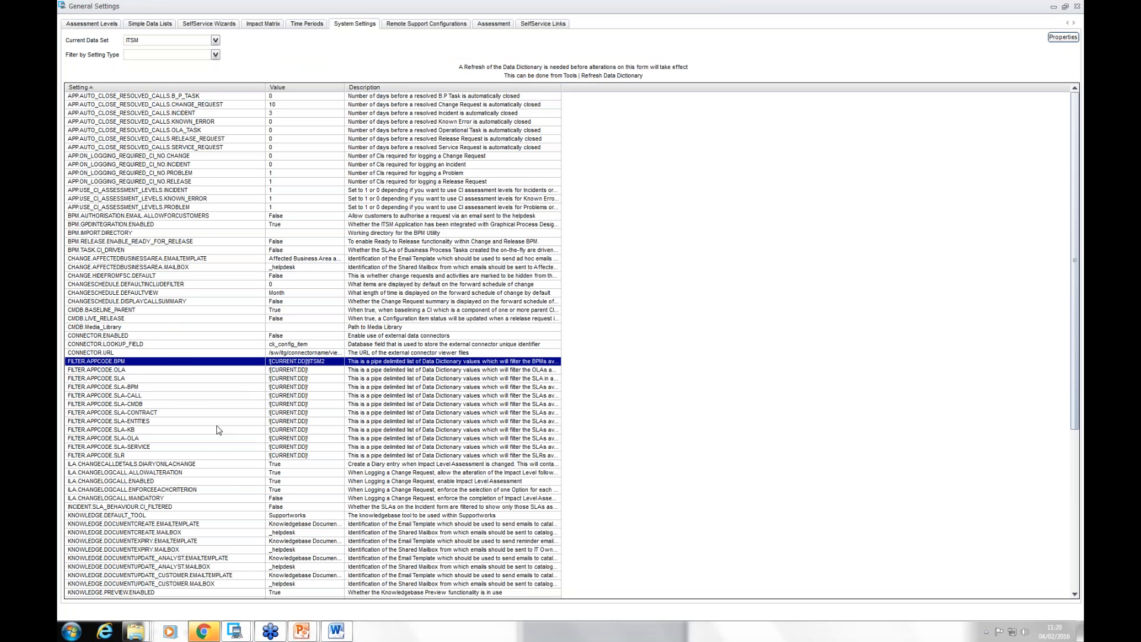
Step: Examine the remaining system settings down to the end of the list
{"action": "scroll", "coordinate": [220, 430], "scroll_direction": "down", "scroll_amount": 1}
{"action": "scroll", "coordinate": [220, 430], "scroll_direction": "down", "scroll_amount": 8}
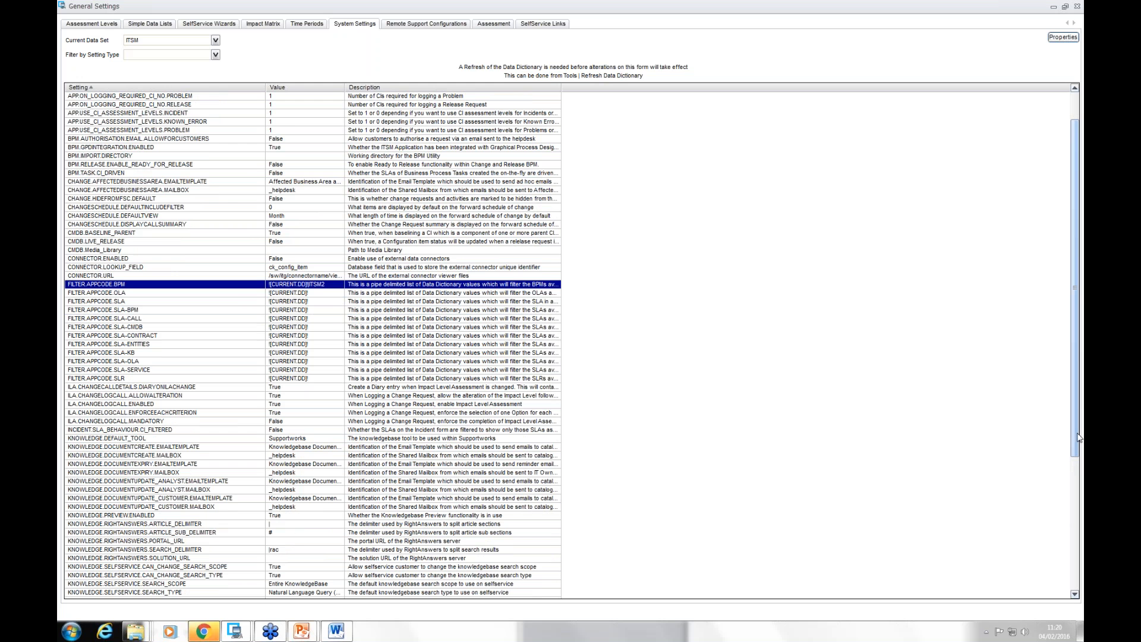
{"action": "left_click_drag", "start_coordinate": [1077, 445], "coordinate": [1074, 616]}
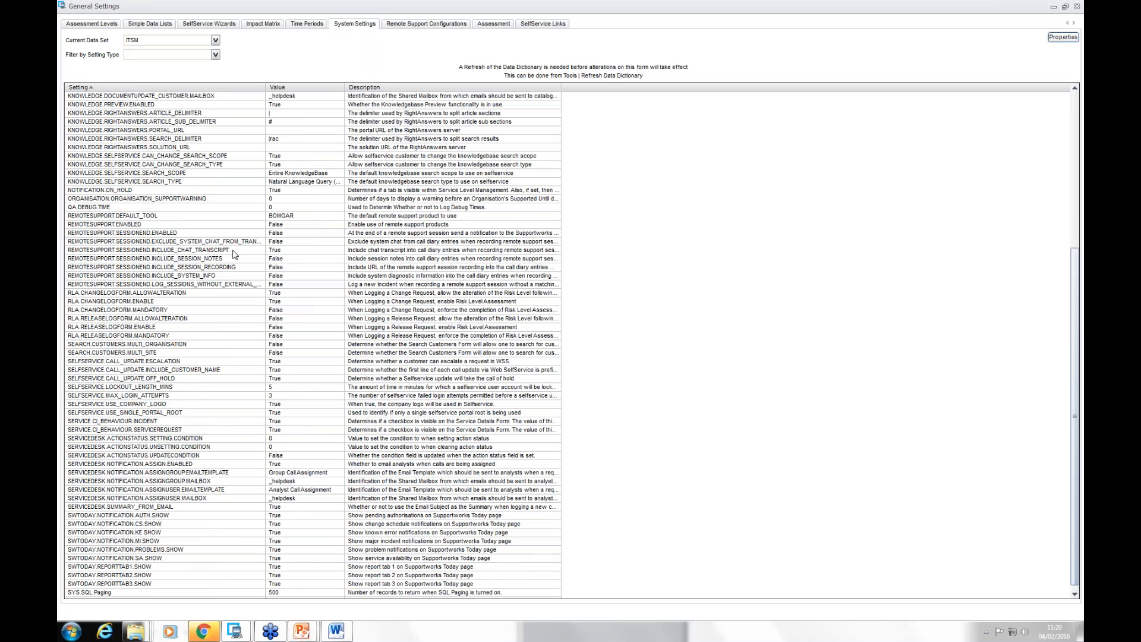
Step: Close the general settings and locate the Refresh Data Dictionary command without leaving the Service Desk view
{"action": "left_click", "coordinate": [1078, 7]}
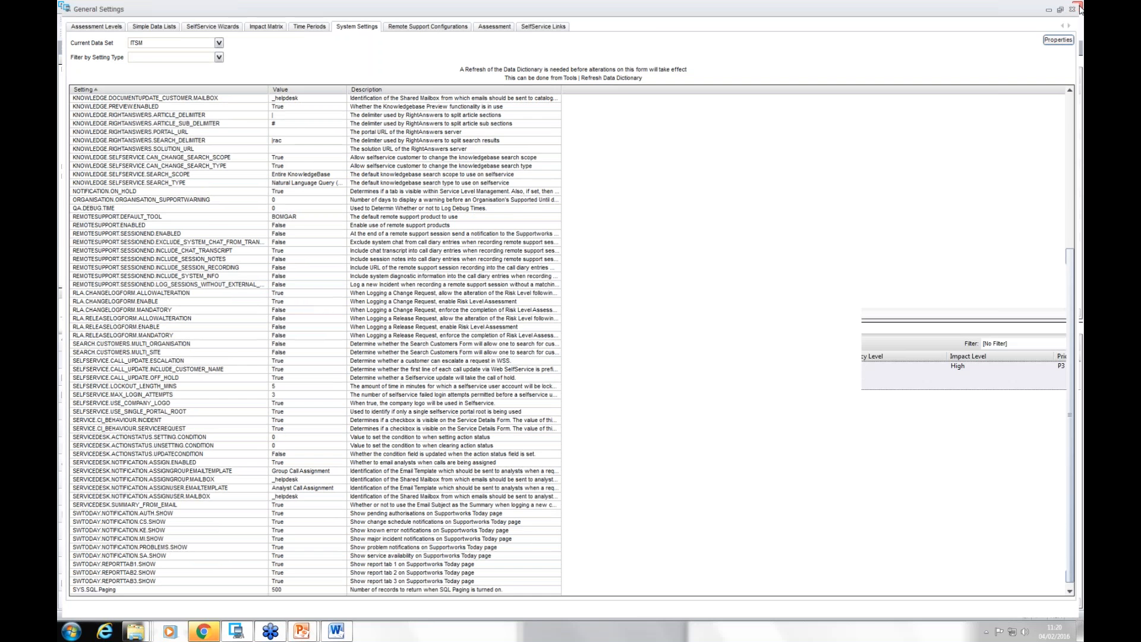
{"action": "left_click", "coordinate": [235, 23]}
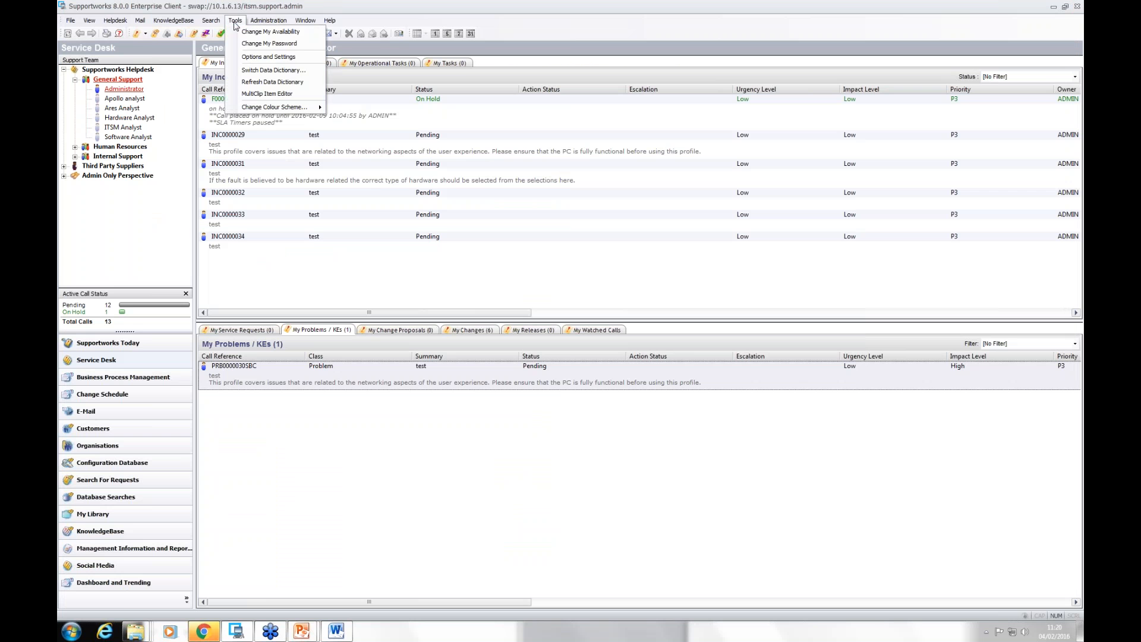
{"action": "left_click", "coordinate": [273, 82]}
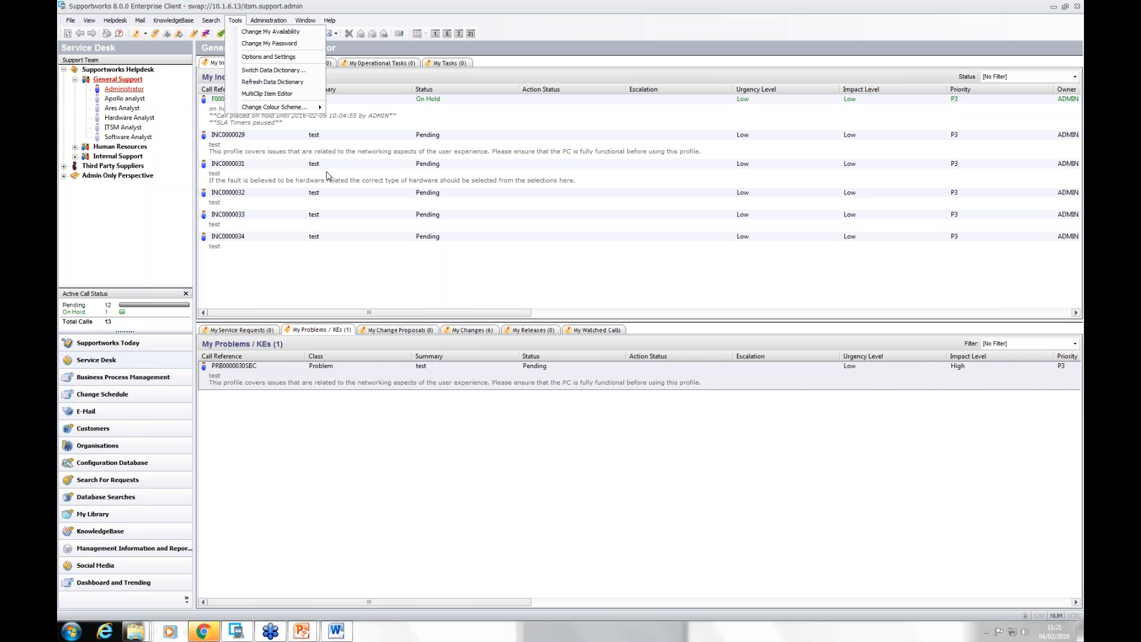
{"action": "left_click", "coordinate": [119, 69]}
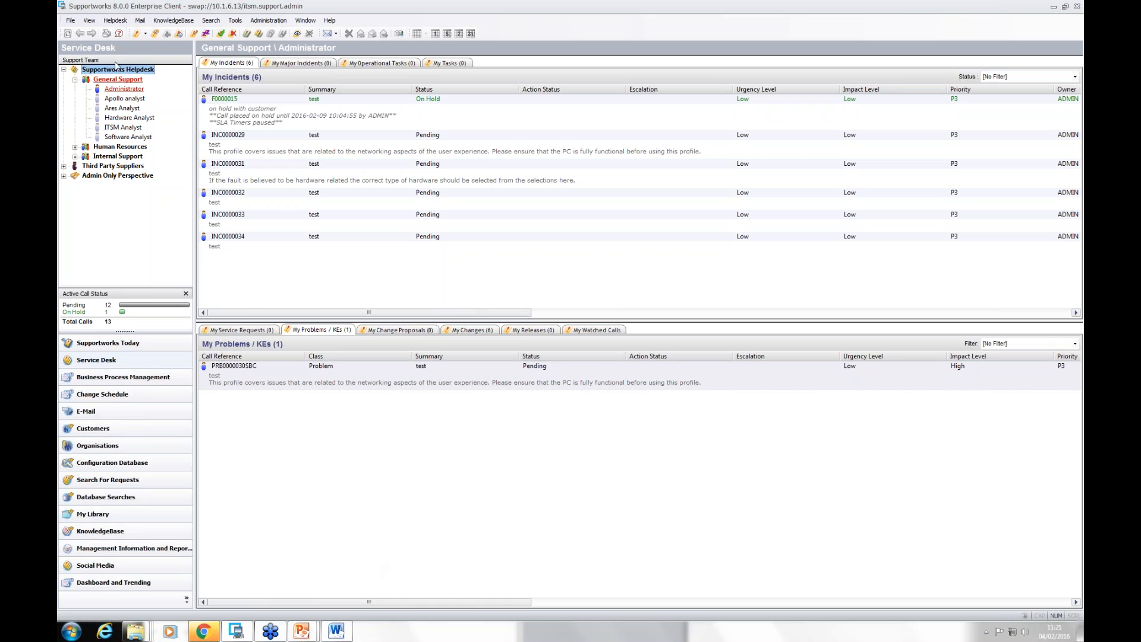
Step: Reopen the general settings and compare the assessment criteria, options and ranges for Change Impact and Change / Release Risk
{"action": "left_click", "coordinate": [70, 21]}
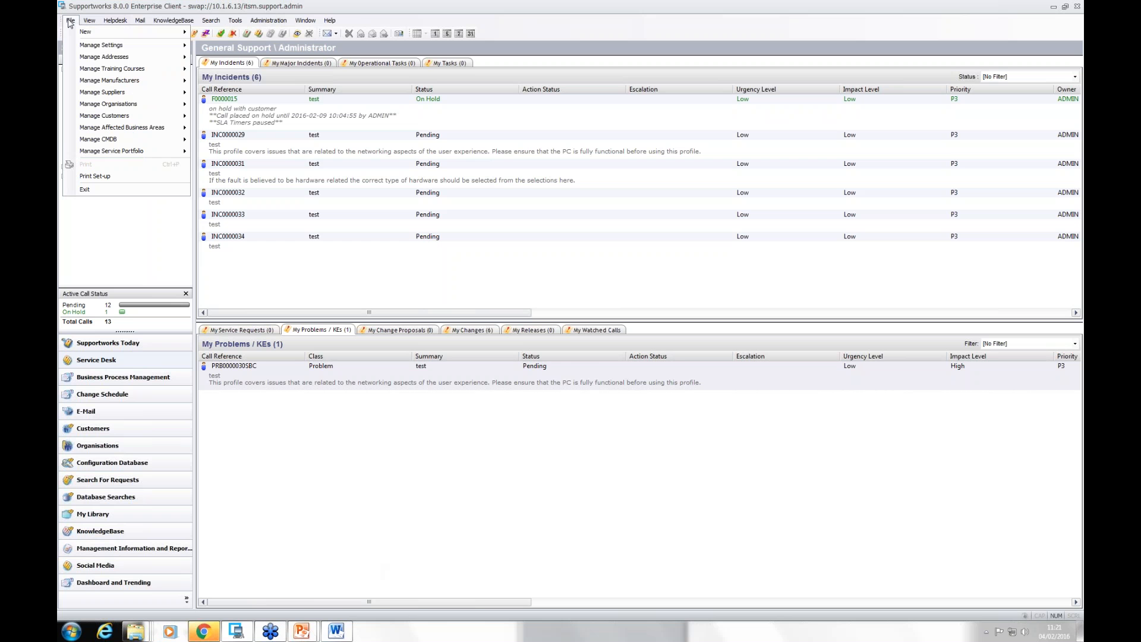
{"action": "mouse_move", "coordinate": [108, 46]}
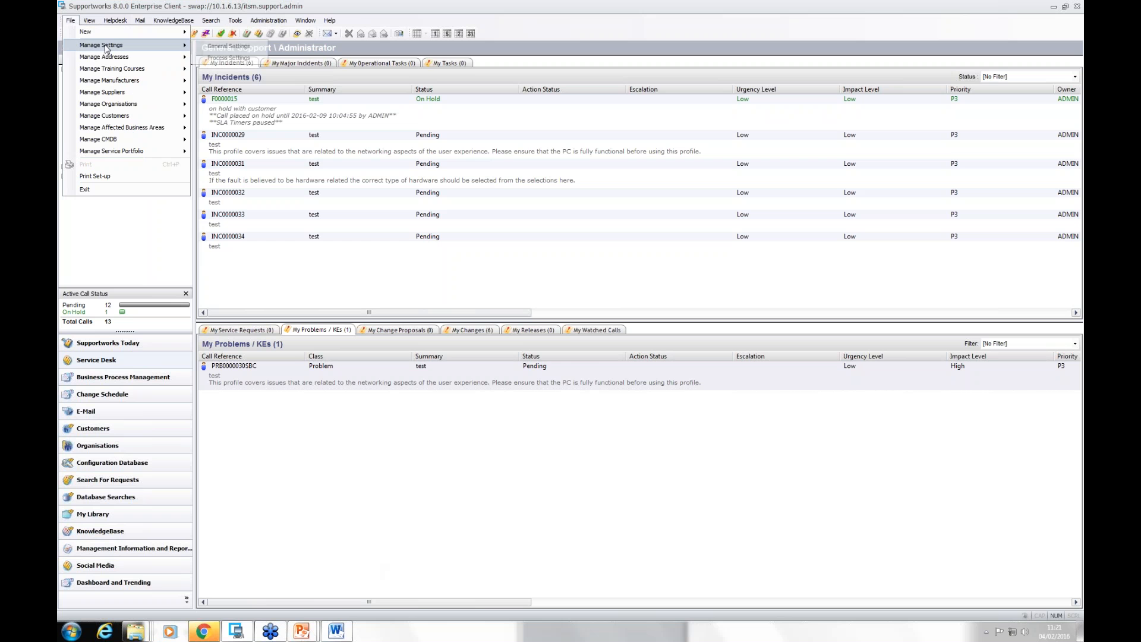
{"action": "left_click", "coordinate": [248, 47]}
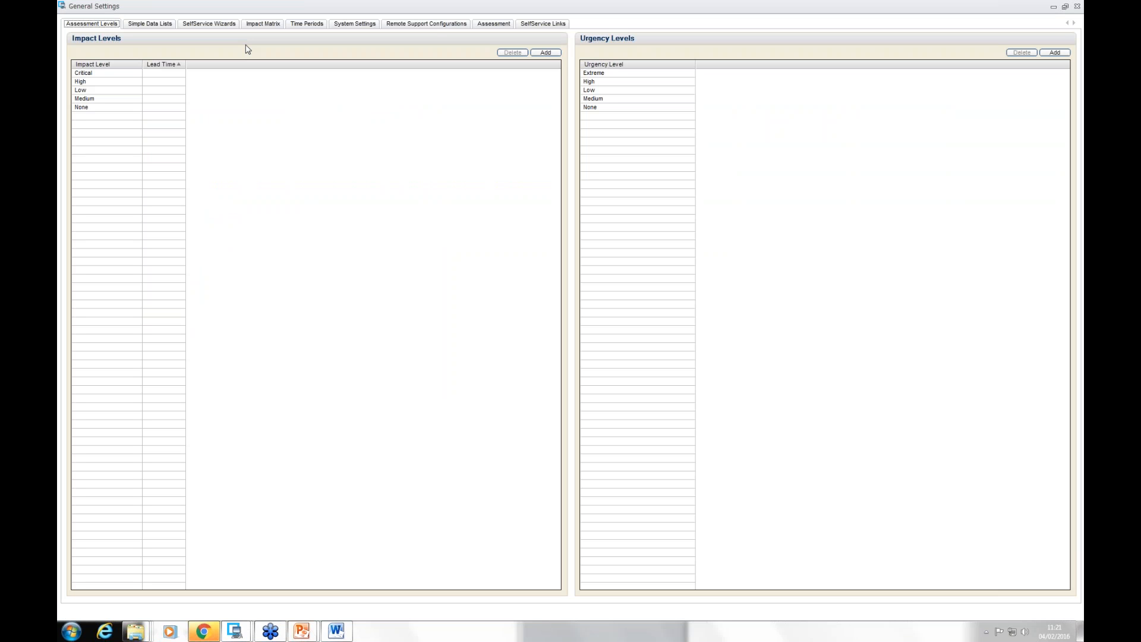
{"action": "left_click", "coordinate": [491, 25]}
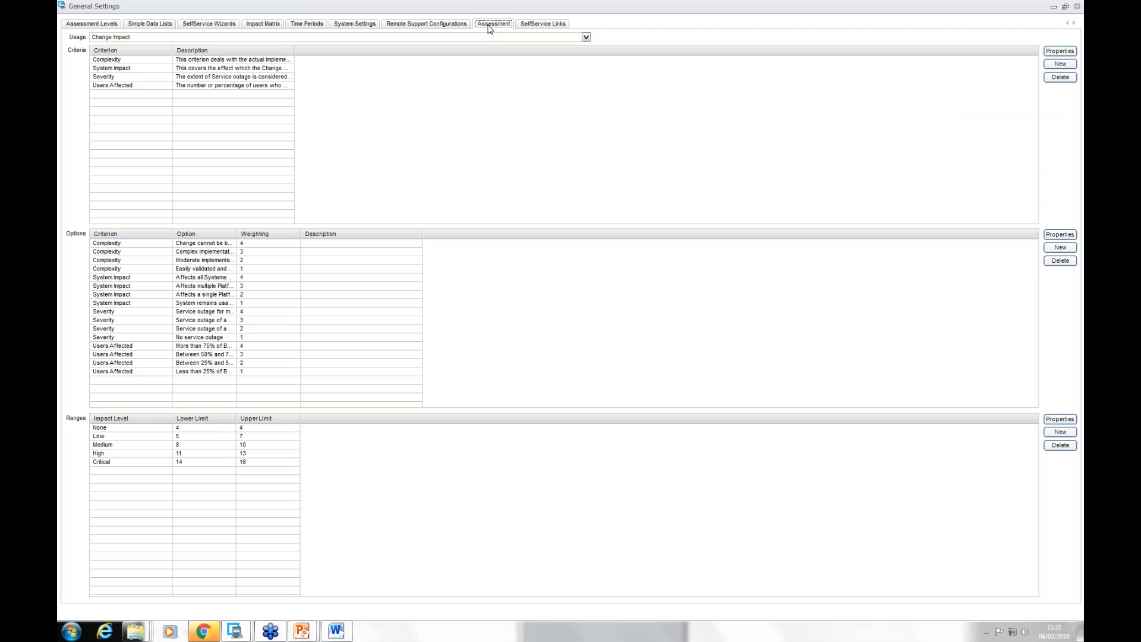
{"action": "left_click", "coordinate": [586, 38]}
{"action": "left_click", "coordinate": [262, 61]}
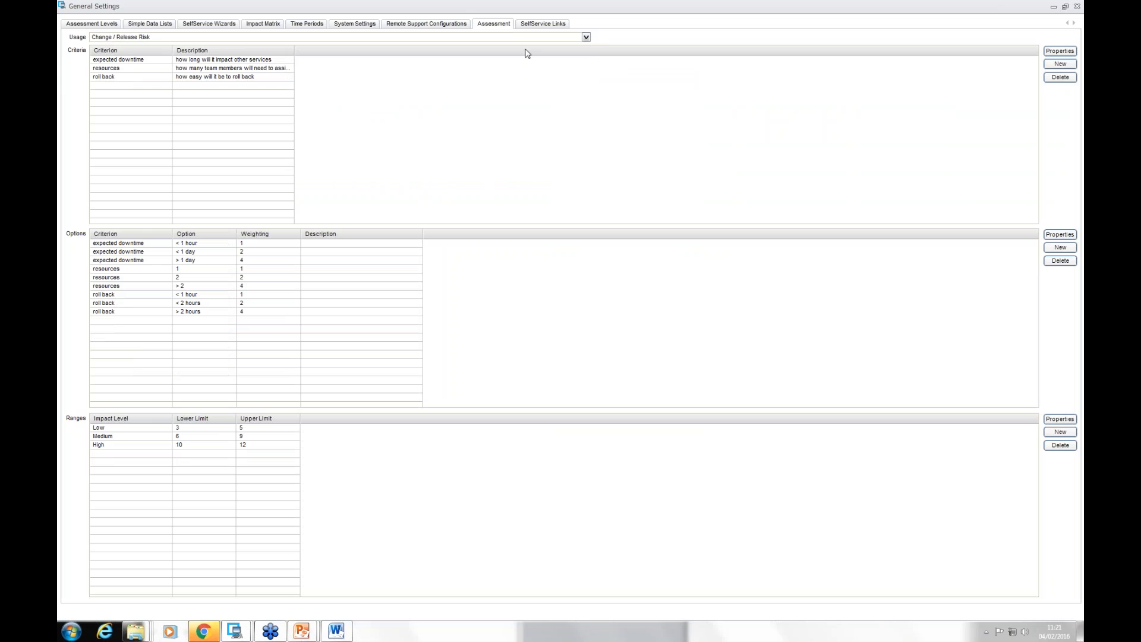
{"action": "left_click", "coordinate": [586, 38]}
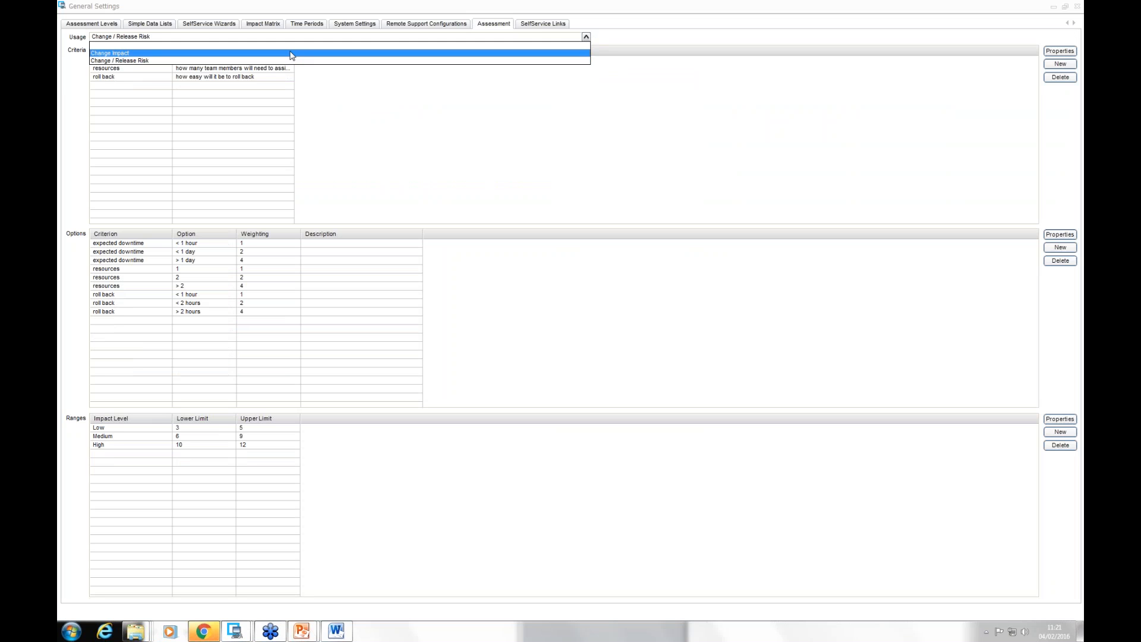
{"action": "left_click", "coordinate": [254, 54]}
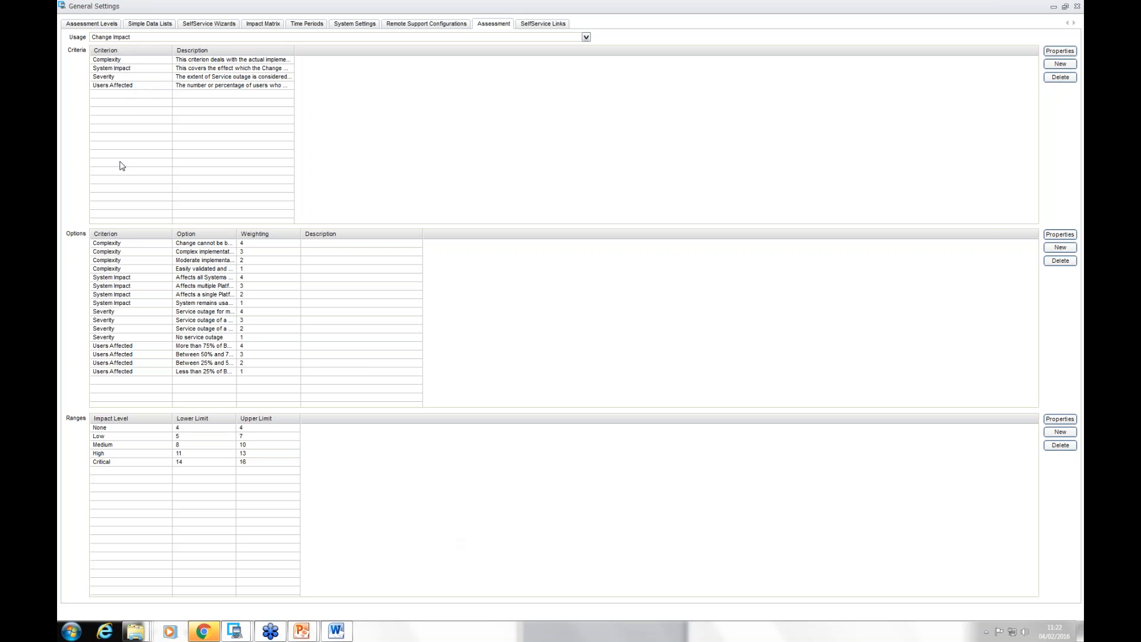
Step: Inspect the Complexity options of the Change Impact assessment, including the one for changes that cannot be backed out
{"action": "double_click", "coordinate": [129, 244]}
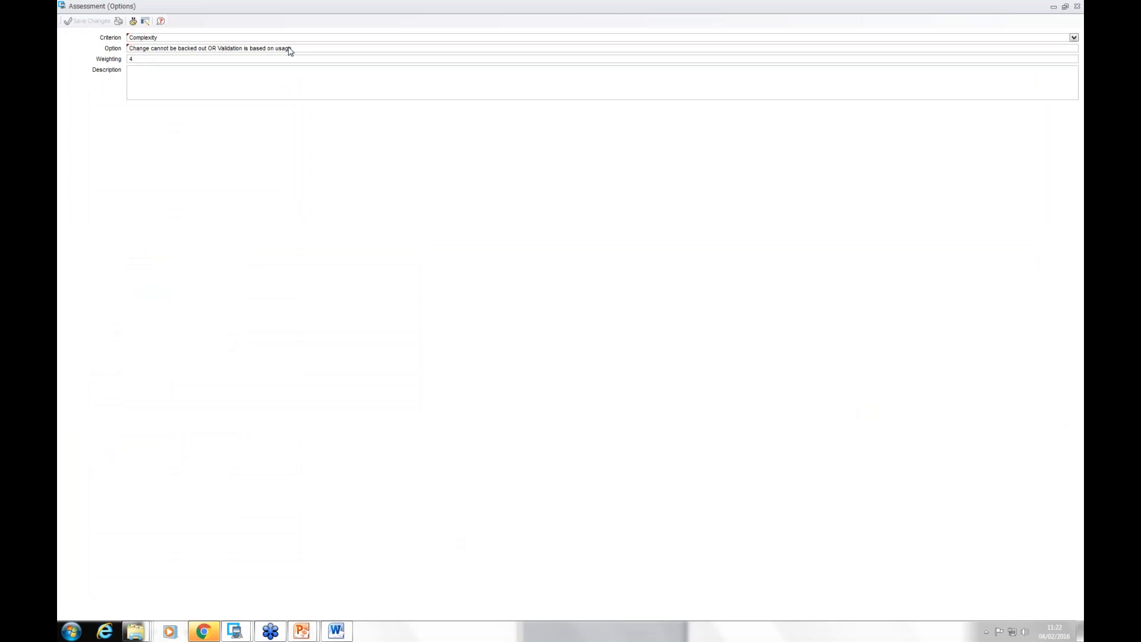
{"action": "left_click", "coordinate": [1078, 7]}
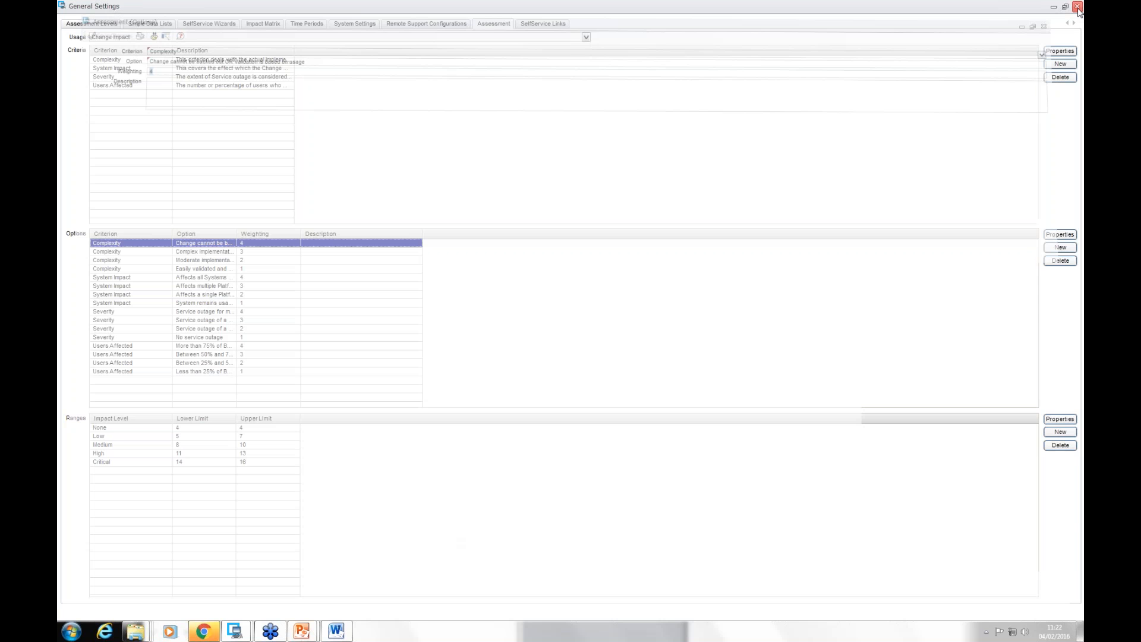
{"action": "left_click", "coordinate": [150, 269]}
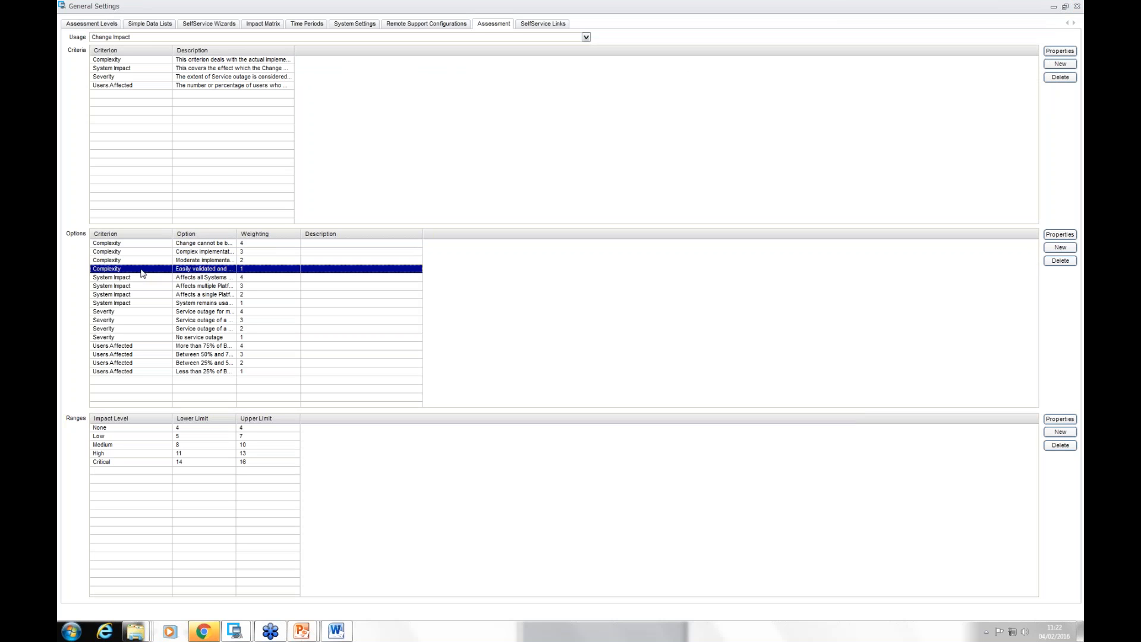
{"action": "double_click", "coordinate": [141, 273]}
{"action": "left_click", "coordinate": [1064, 249]}
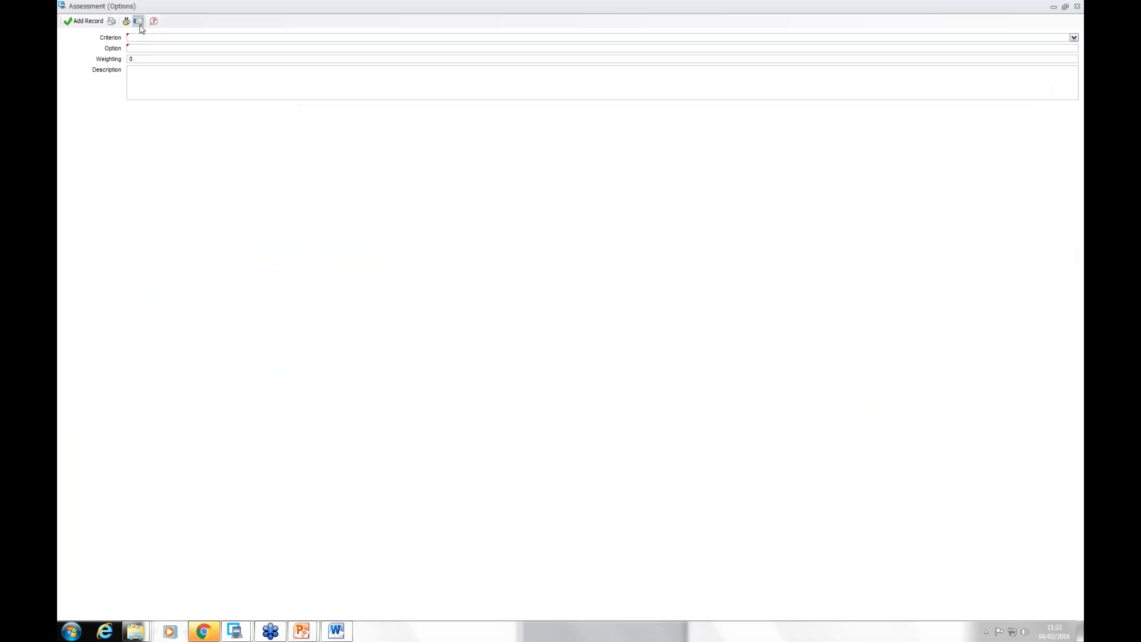
{"action": "left_click", "coordinate": [146, 38]}
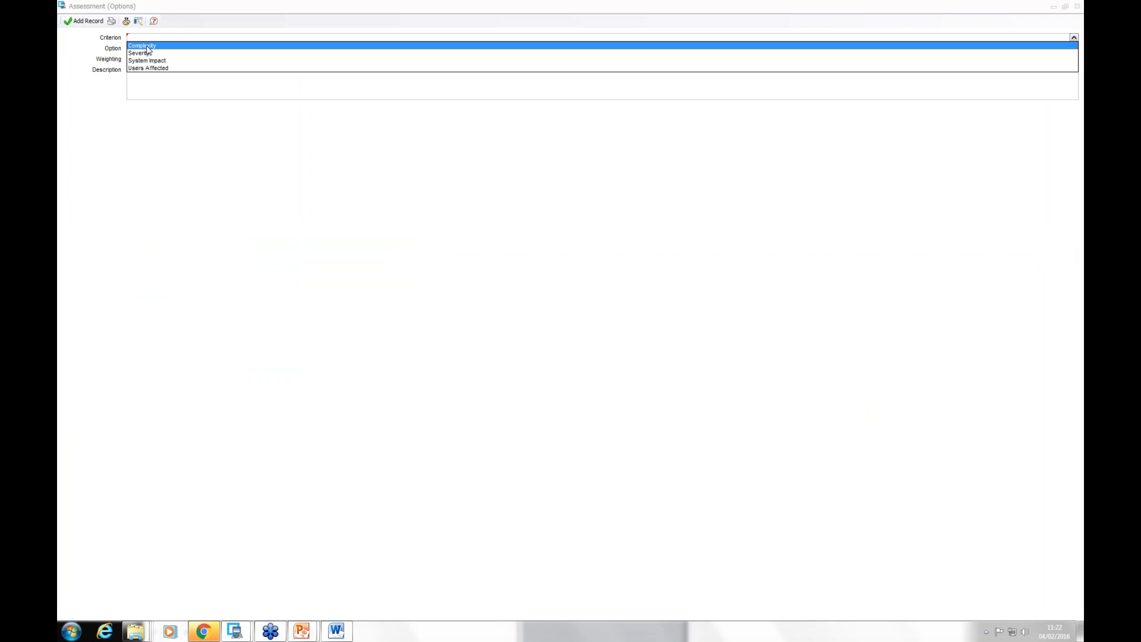
{"action": "left_click", "coordinate": [147, 48]}
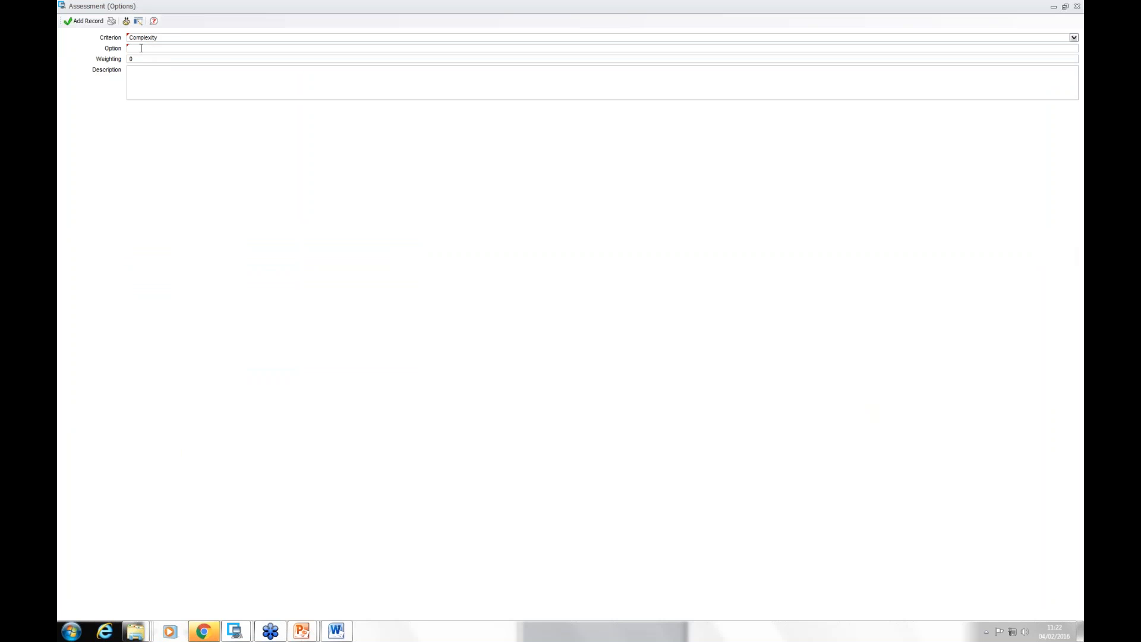
{"action": "left_click", "coordinate": [141, 48]}
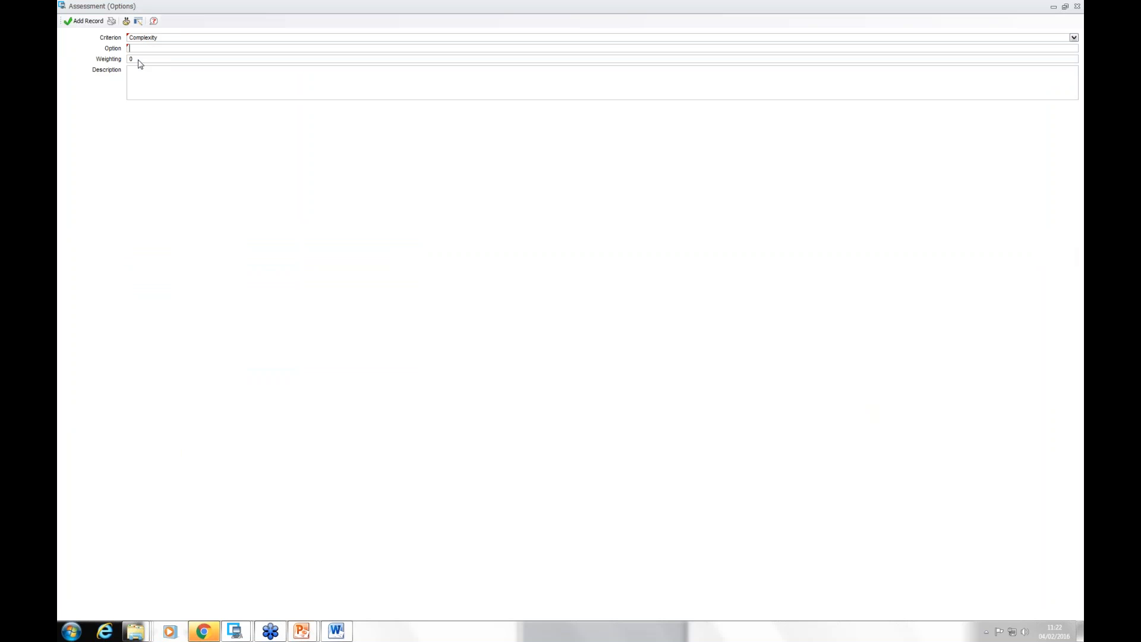
{"action": "left_click", "coordinate": [1077, 6]}
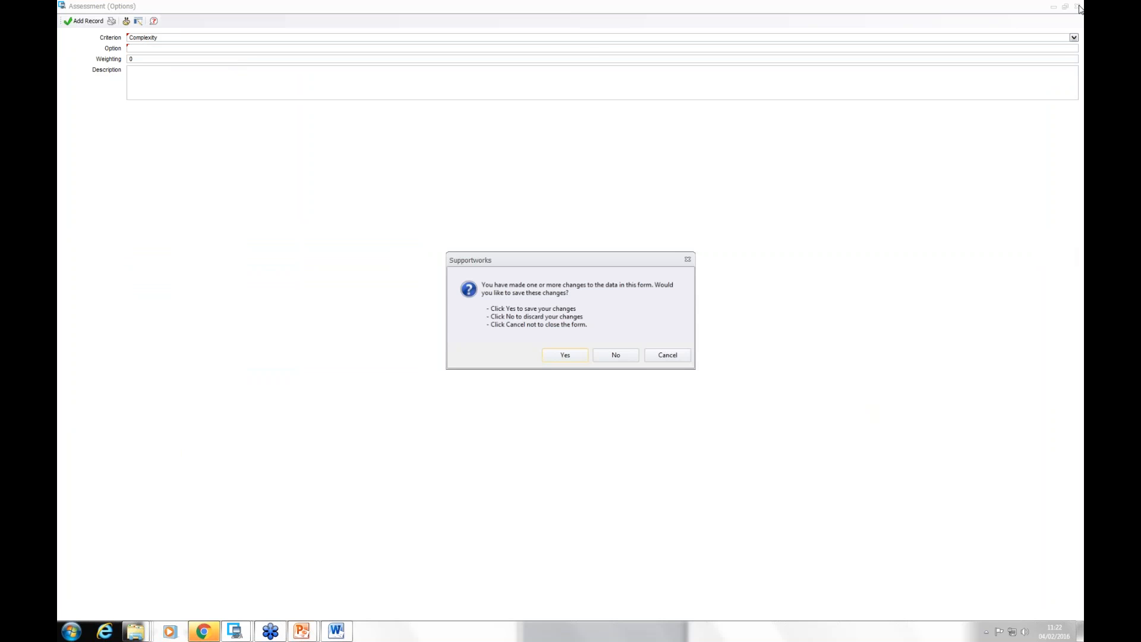
{"action": "left_click", "coordinate": [629, 358]}
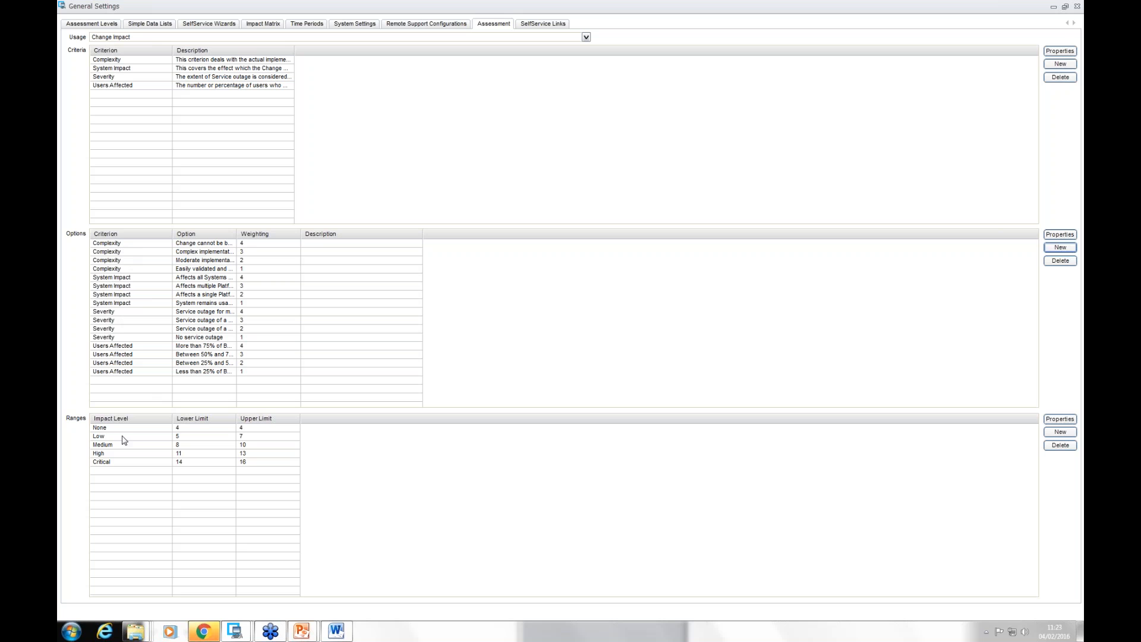
Step: Examine how one weighting from each Change Impact criterion adds up towards the impact level ranges
{"action": "left_click", "coordinate": [252, 245]}
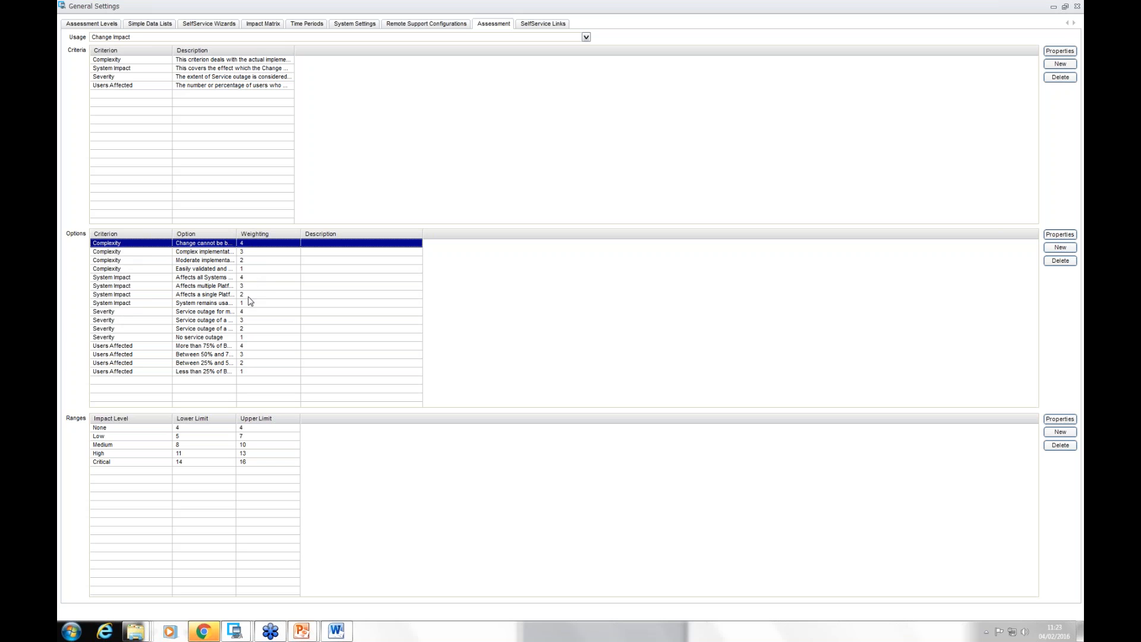
{"action": "left_click", "coordinate": [250, 295]}
{"action": "left_click", "coordinate": [251, 330]}
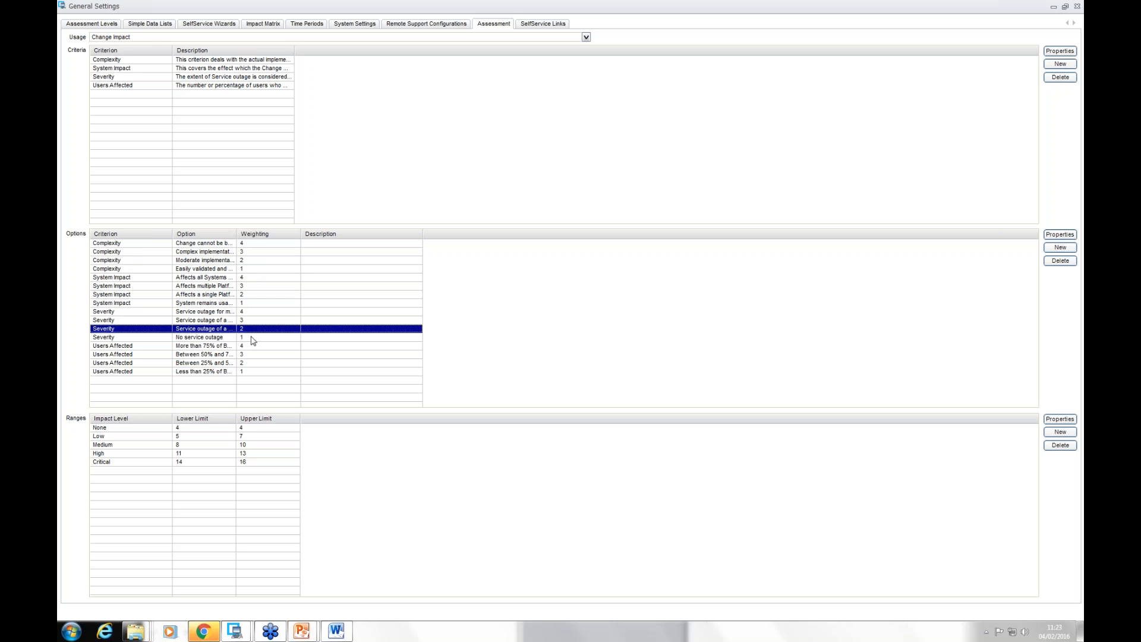
{"action": "left_click", "coordinate": [249, 363]}
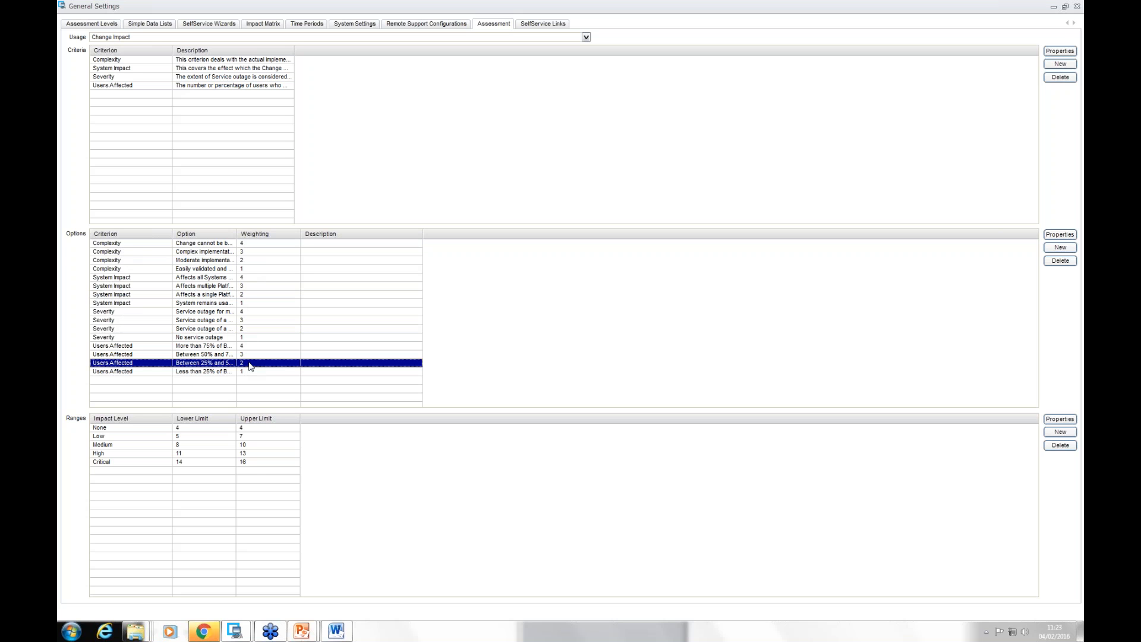
{"action": "left_click", "coordinate": [132, 447]}
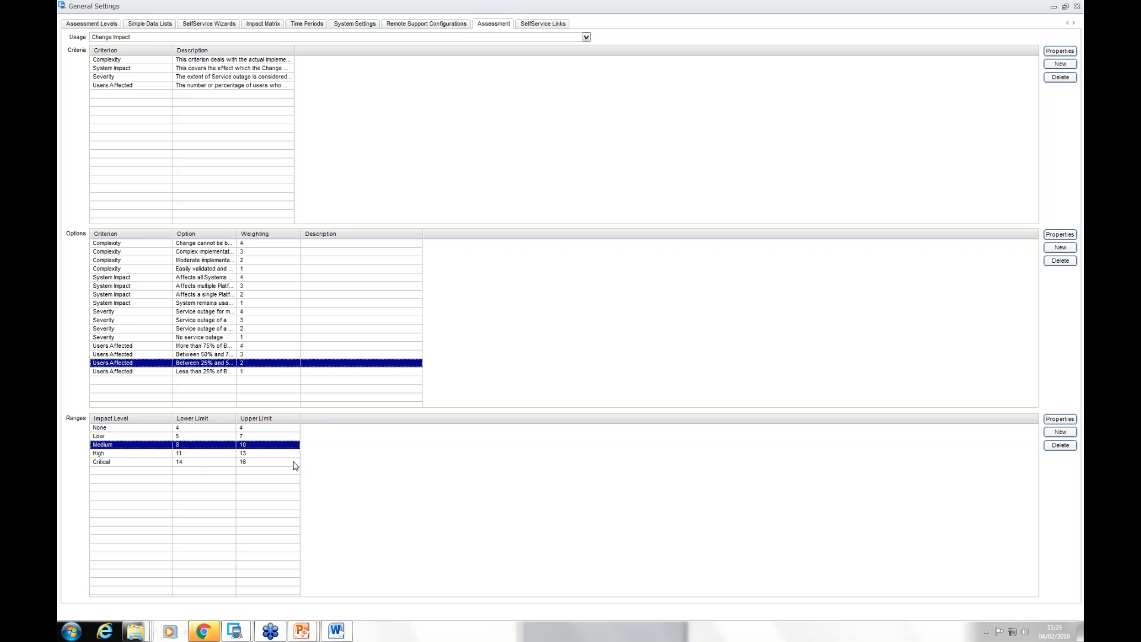
Step: Review the Change / Release Risk assessment setup and close the general settings
{"action": "left_click", "coordinate": [586, 40]}
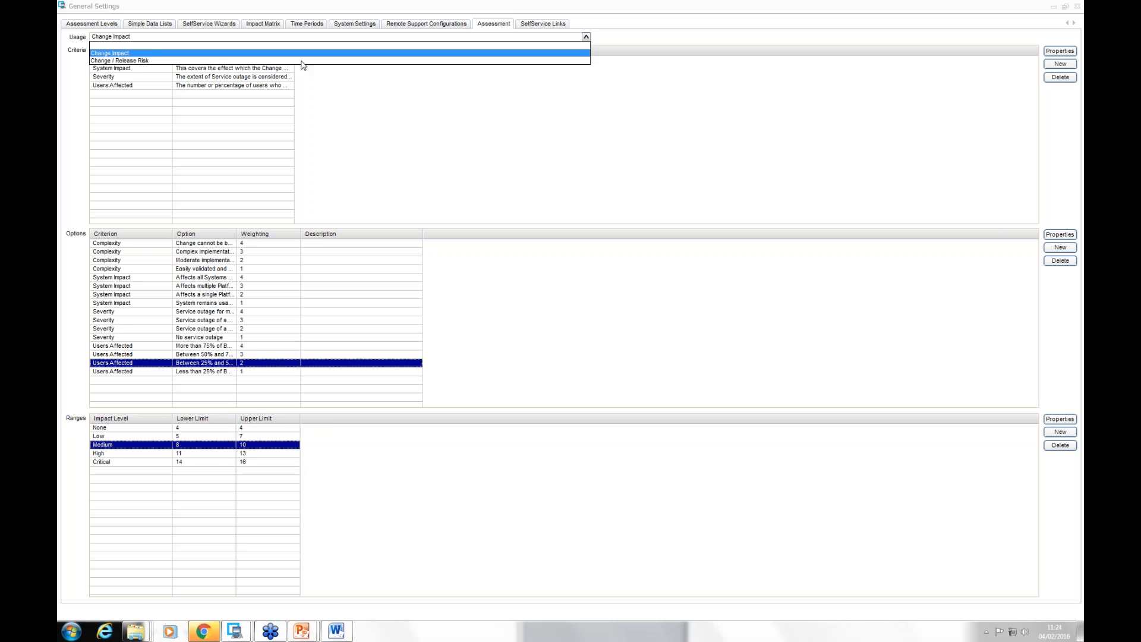
{"action": "left_click", "coordinate": [262, 63]}
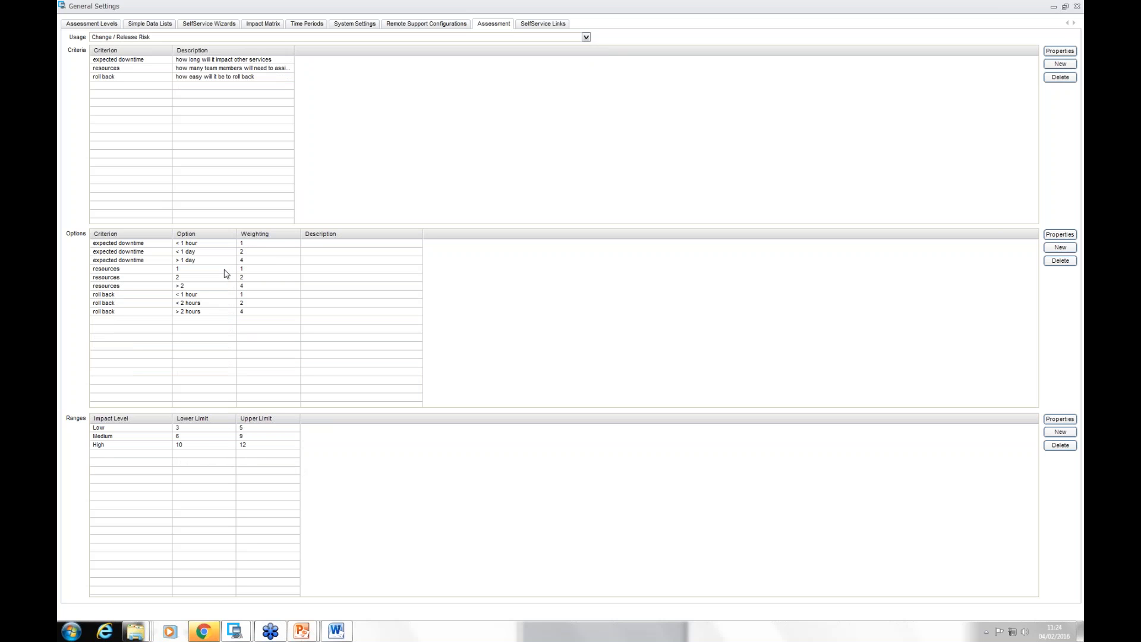
{"action": "left_click", "coordinate": [1078, 7]}
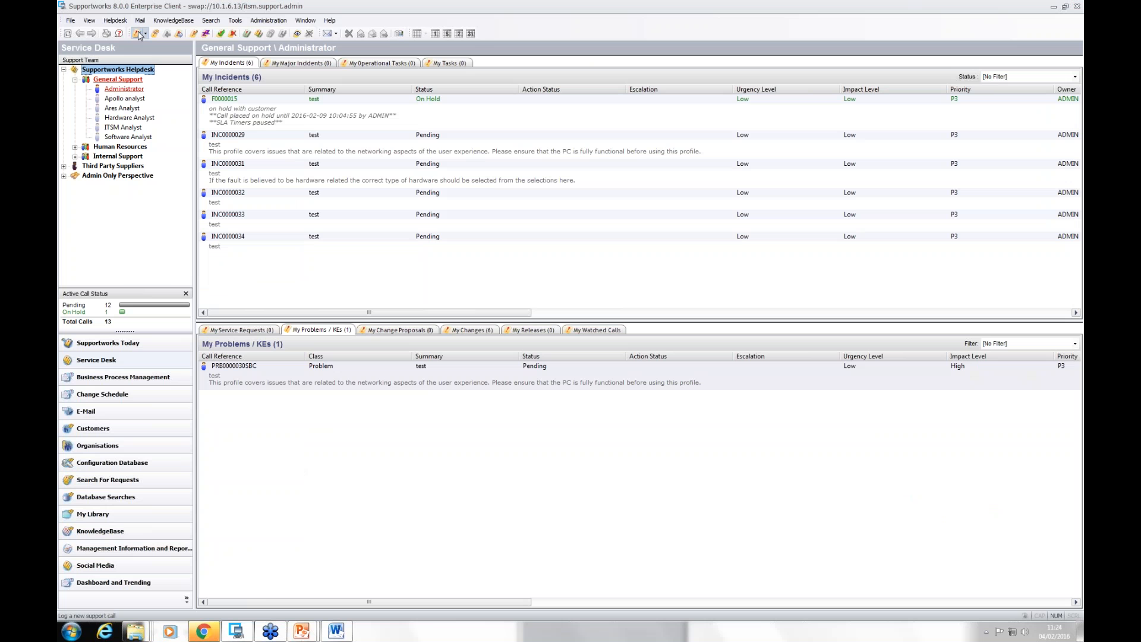
Step: Start a new change request and assess its impact with the weighting 4 options for Complexity, System Impact, Severity and Users Affected
{"action": "left_click", "coordinate": [145, 34]}
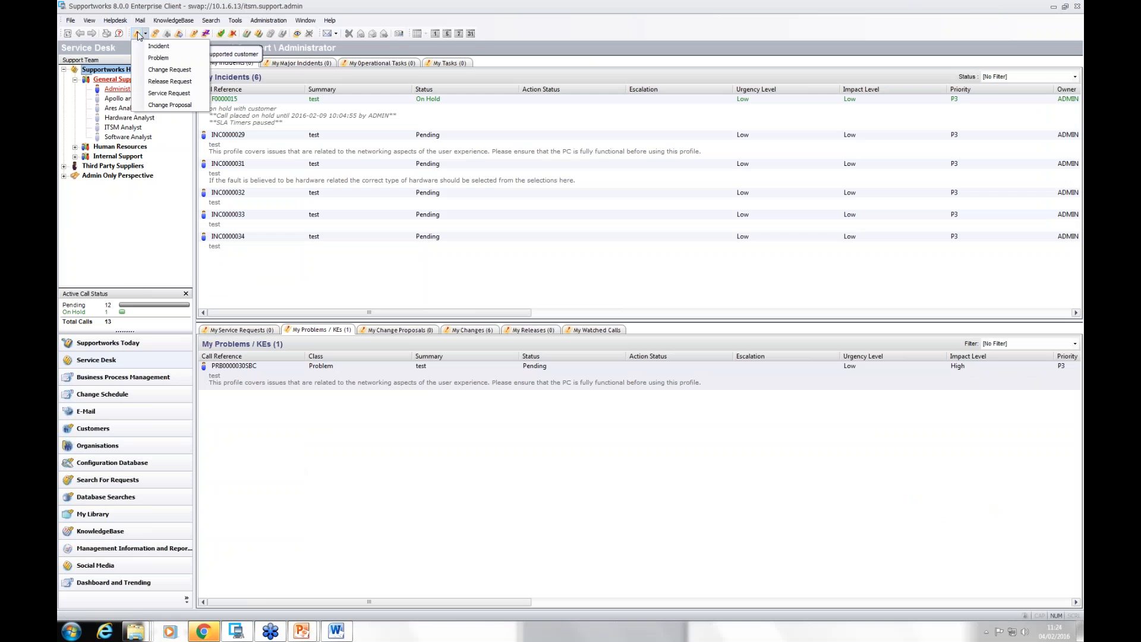
{"action": "left_click", "coordinate": [169, 69]}
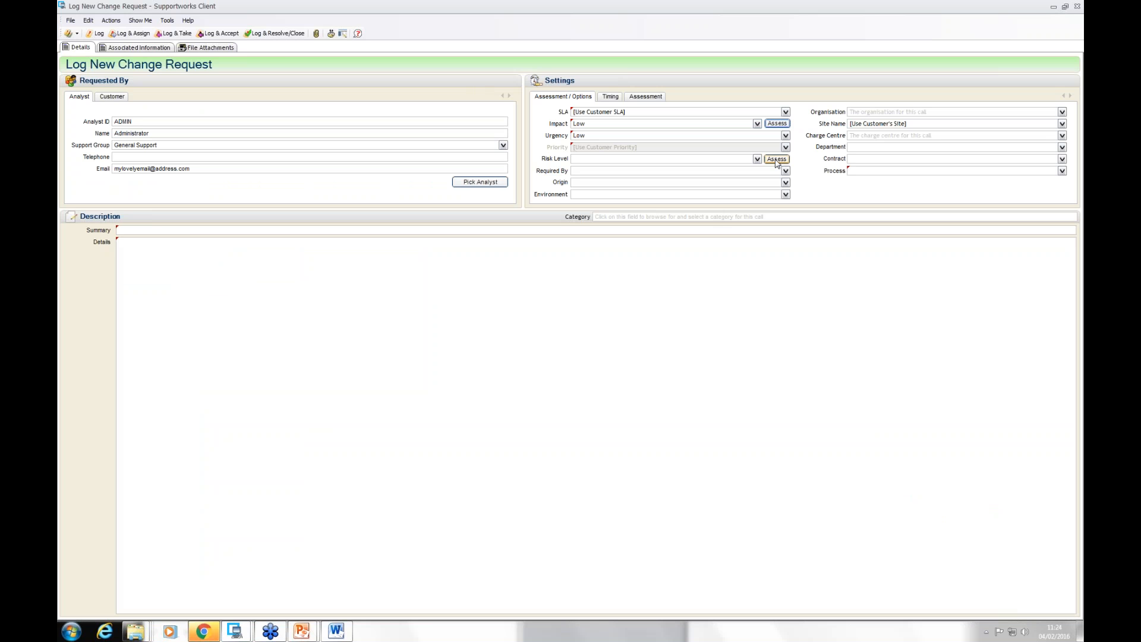
{"action": "left_click", "coordinate": [779, 124]}
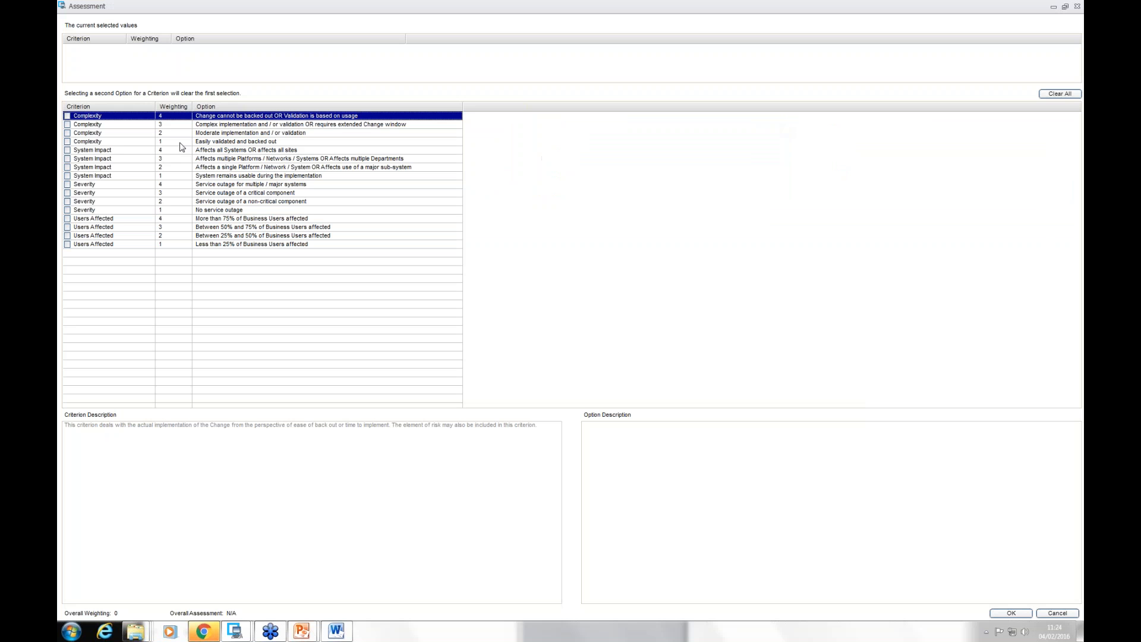
{"action": "left_click", "coordinate": [67, 116]}
{"action": "left_click", "coordinate": [67, 151]}
{"action": "left_click", "coordinate": [67, 185]}
{"action": "left_click", "coordinate": [67, 219]}
{"action": "left_click", "coordinate": [1014, 613]}
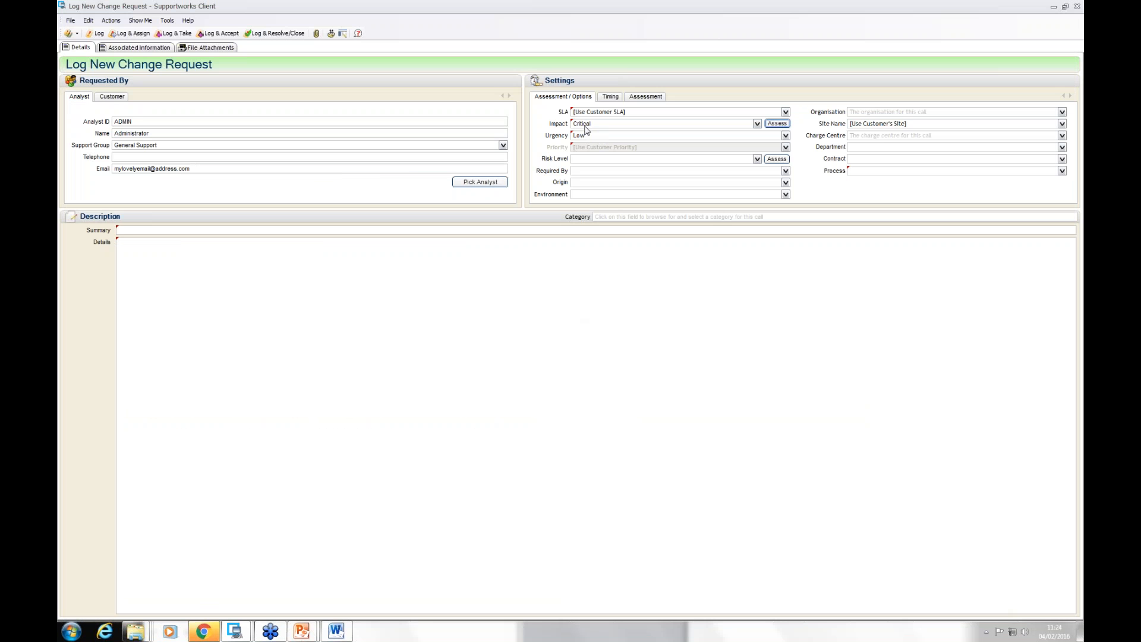
Step: Assess the change request's risk level with expected downtime > 1 day, resources > 2 and roll back > 2 hours
{"action": "left_click", "coordinate": [777, 158]}
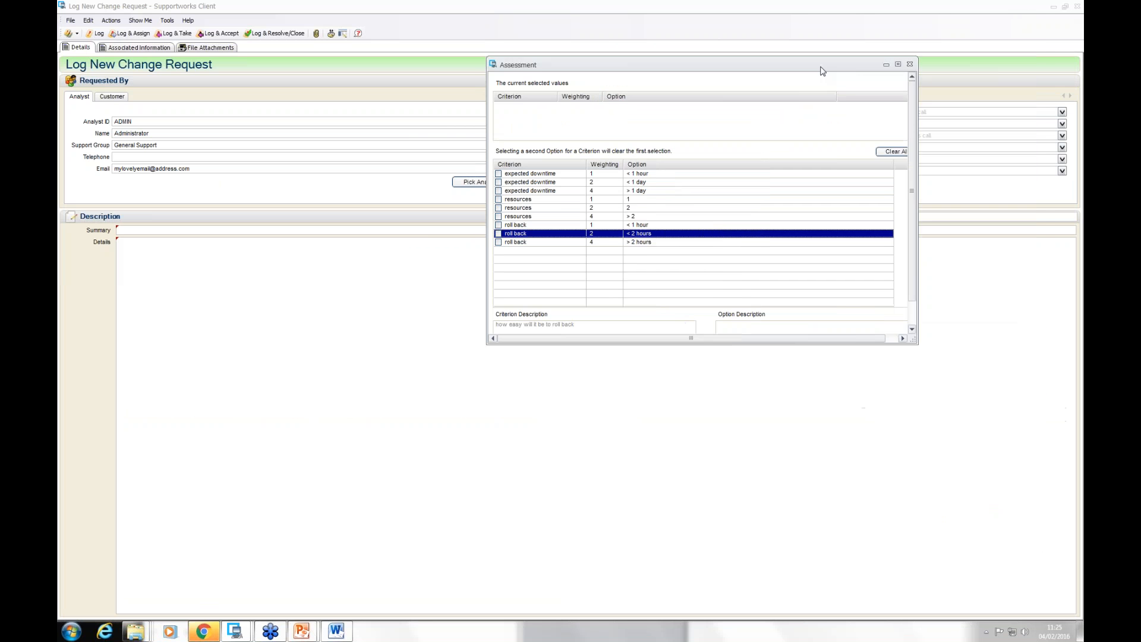
{"action": "left_click_drag", "start_coordinate": [661, 75], "coordinate": [445, 77]}
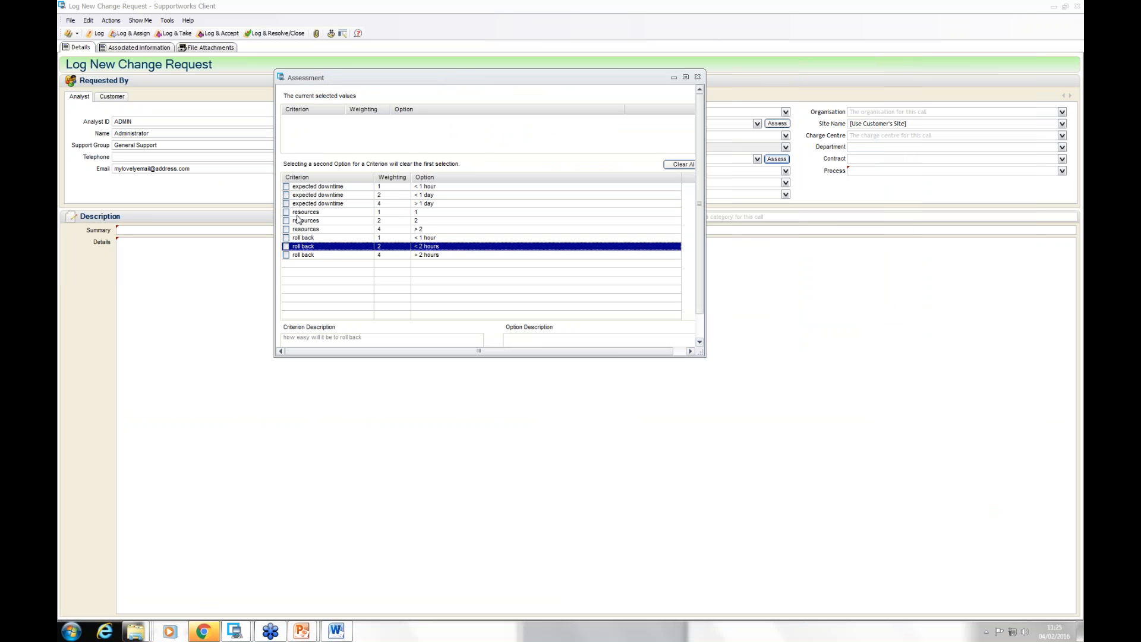
{"action": "left_click", "coordinate": [286, 203]}
{"action": "left_click", "coordinate": [286, 229]}
{"action": "left_click", "coordinate": [700, 343]}
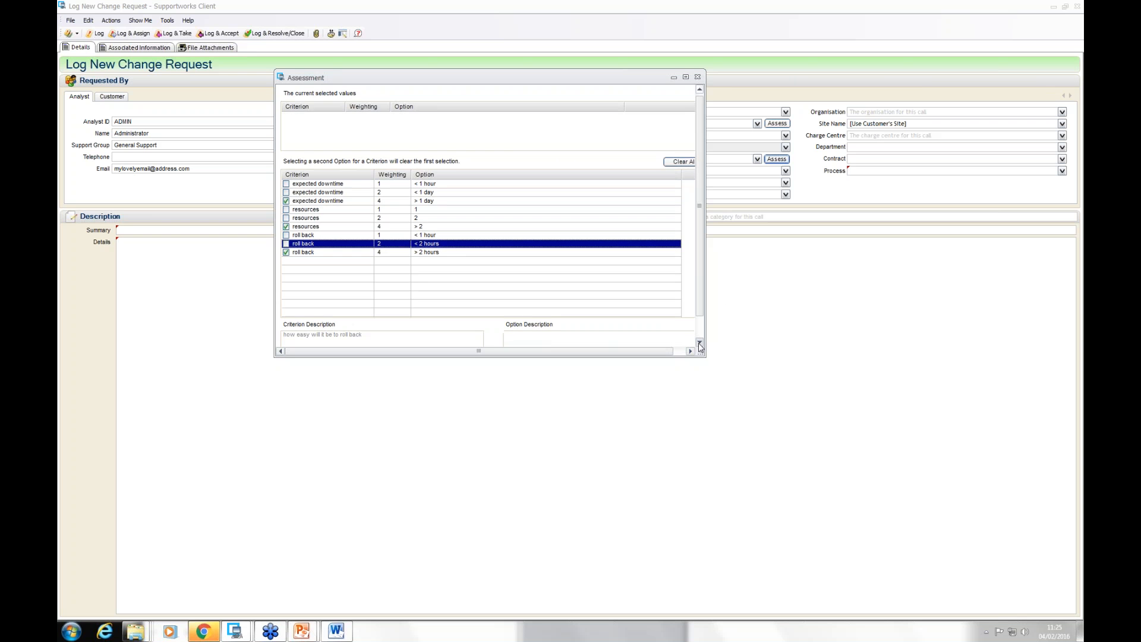
{"action": "left_click", "coordinate": [700, 343]}
{"action": "left_click", "coordinate": [700, 344]}
{"action": "left_click", "coordinate": [634, 340]}
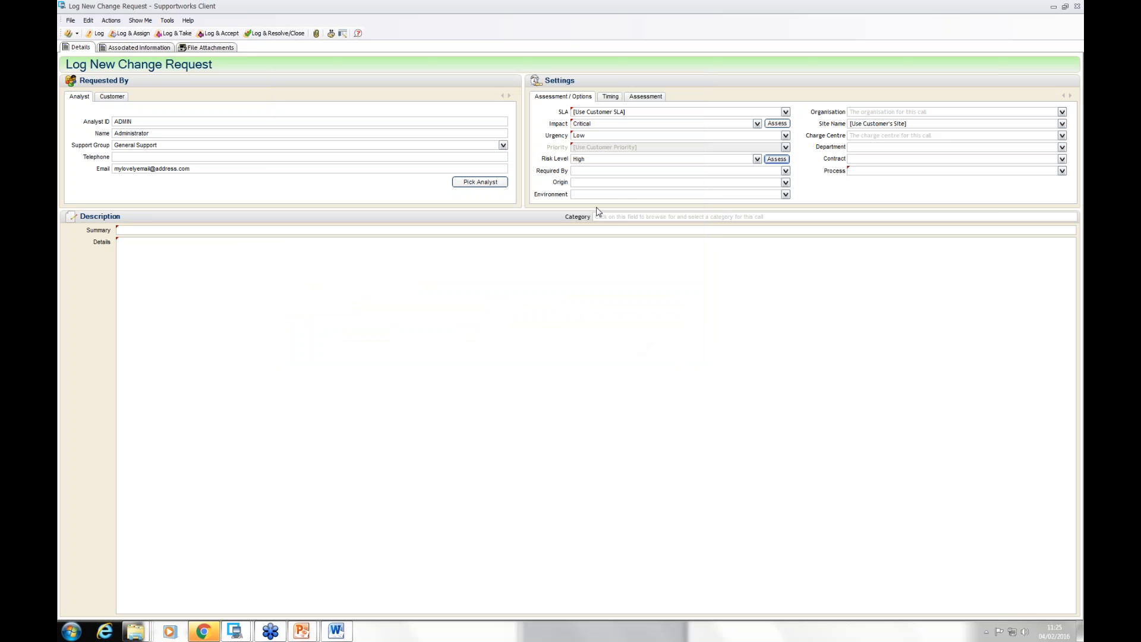
Step: Fill in the change request's customer, enter "test" as summary and details, and set the process to Change Request
{"action": "left_click", "coordinate": [757, 159]}
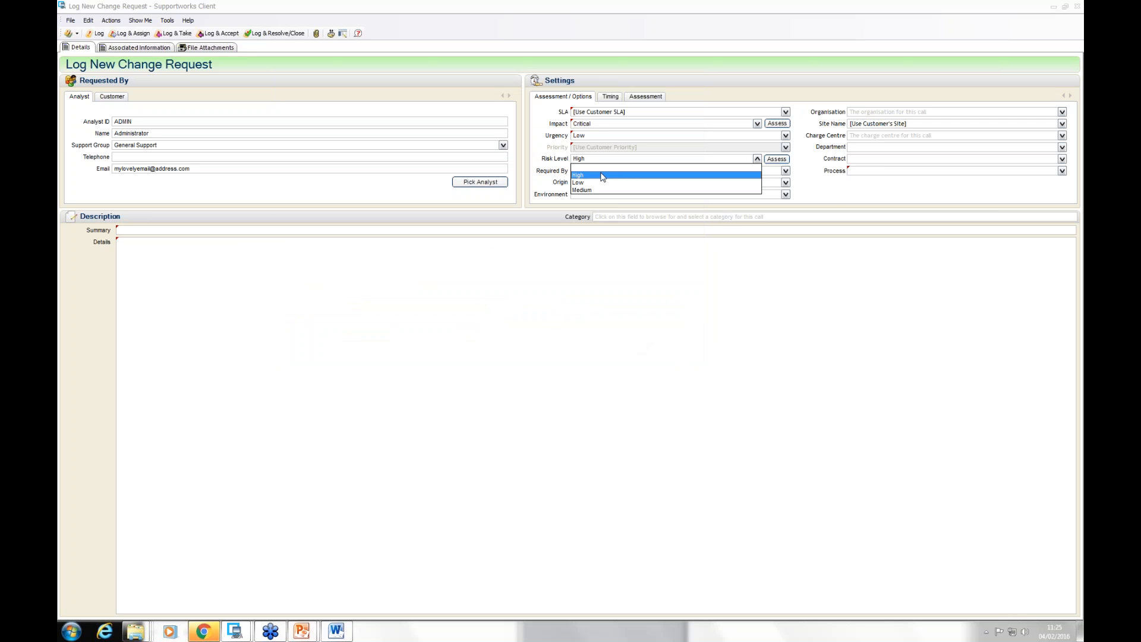
{"action": "left_click", "coordinate": [823, 198]}
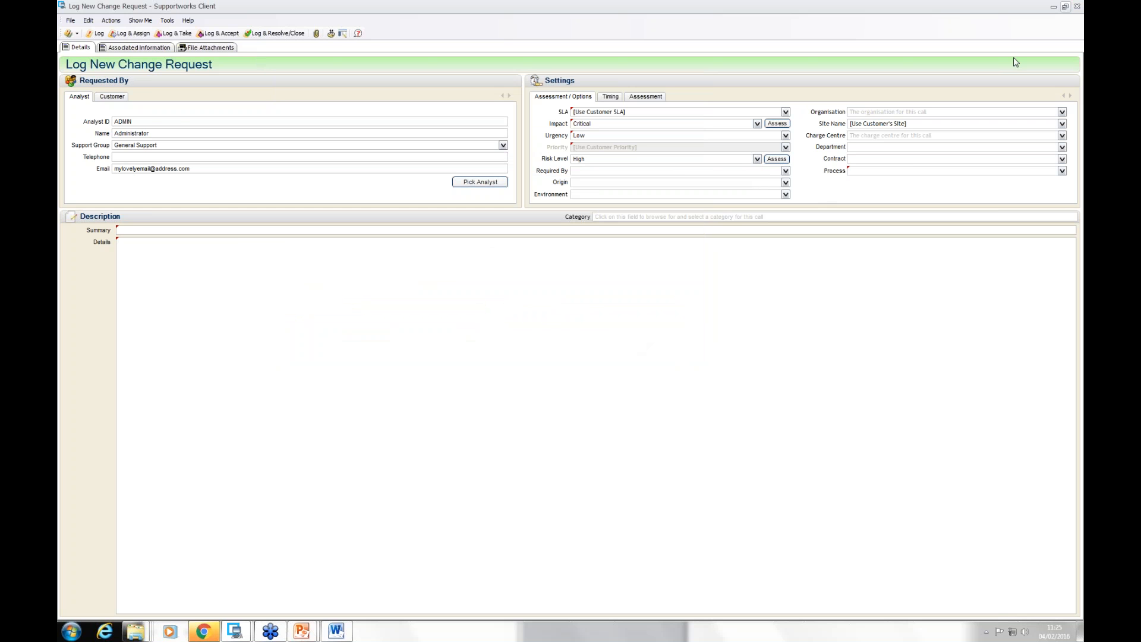
{"action": "left_click", "coordinate": [117, 98]}
{"action": "left_click", "coordinate": [169, 126]}
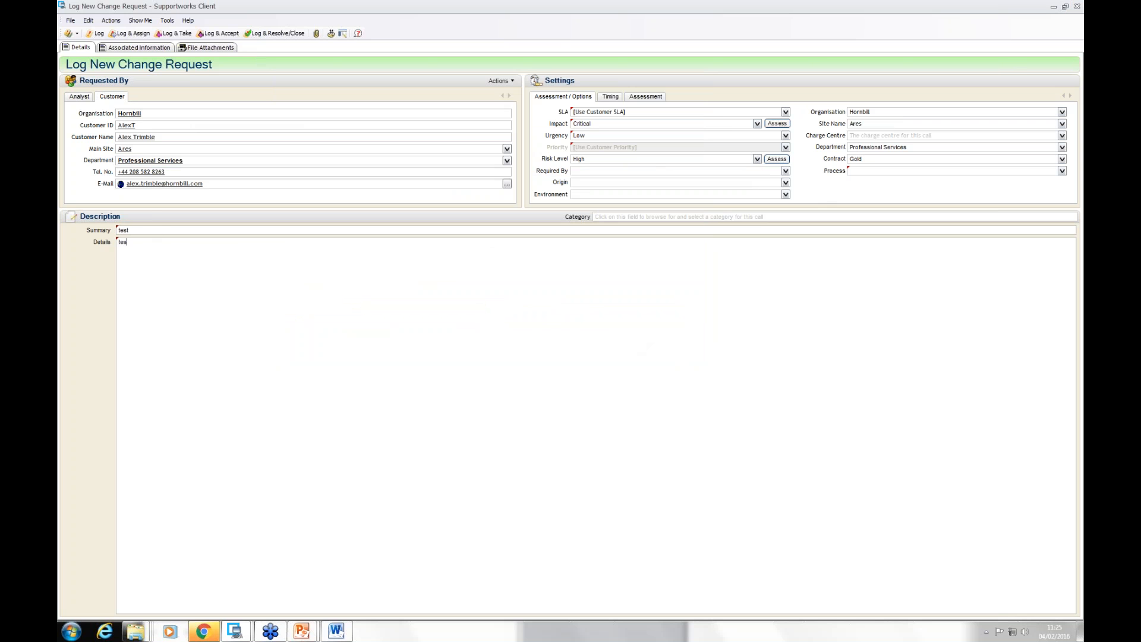
{"action": "left_click", "coordinate": [1062, 172]}
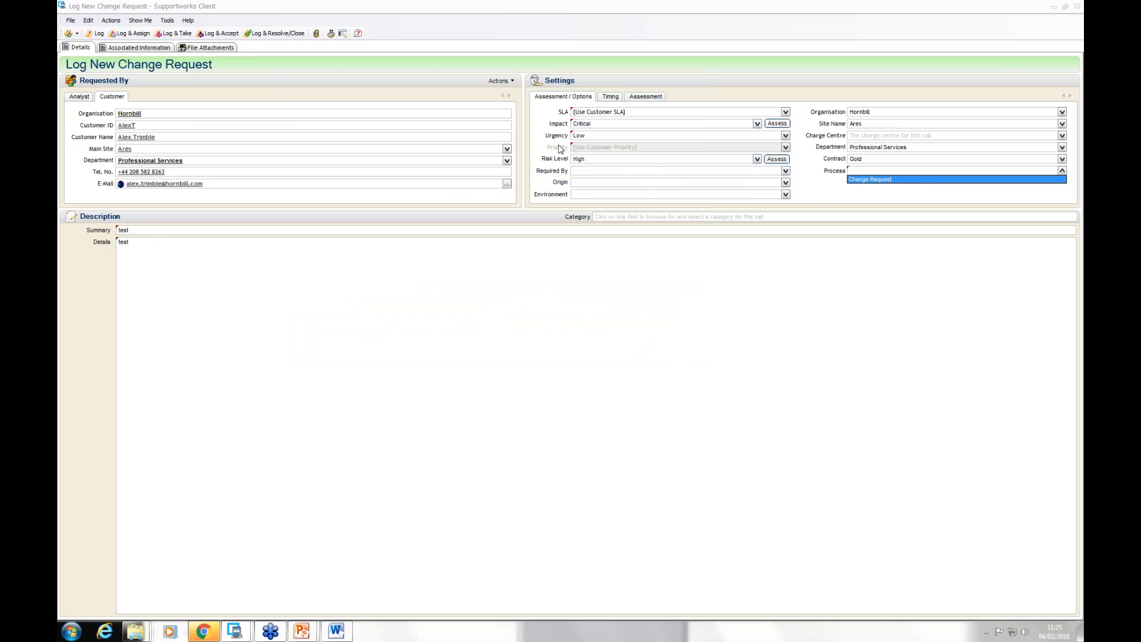
{"action": "left_click", "coordinate": [887, 180]}
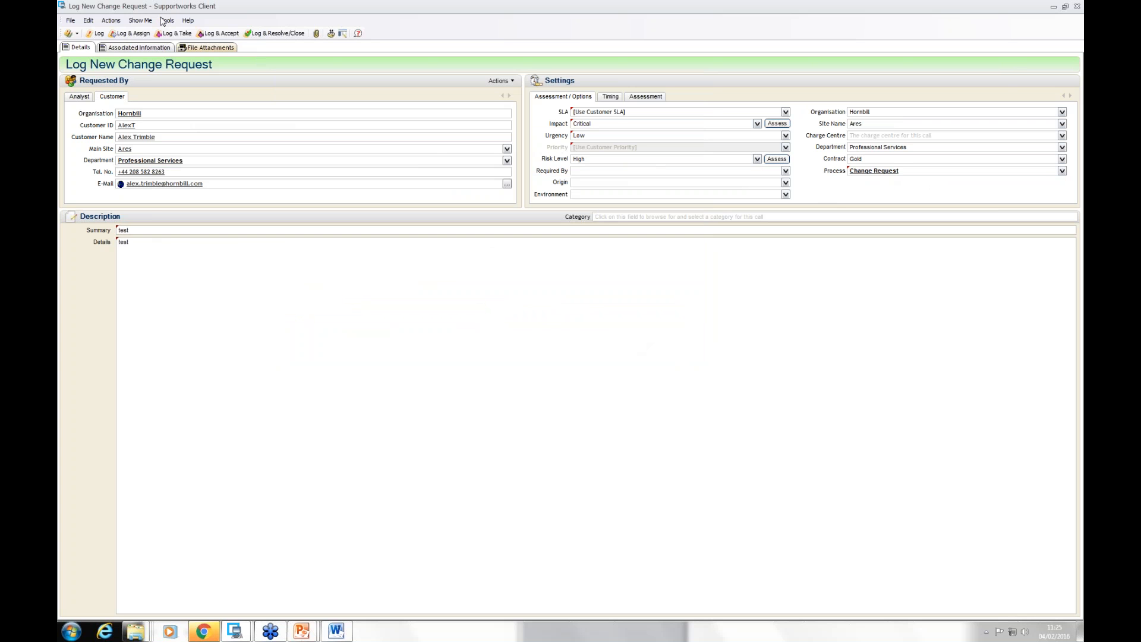
Step: Search the service portfolio and add the email service to the change request's services to change
{"action": "left_click", "coordinate": [141, 48]}
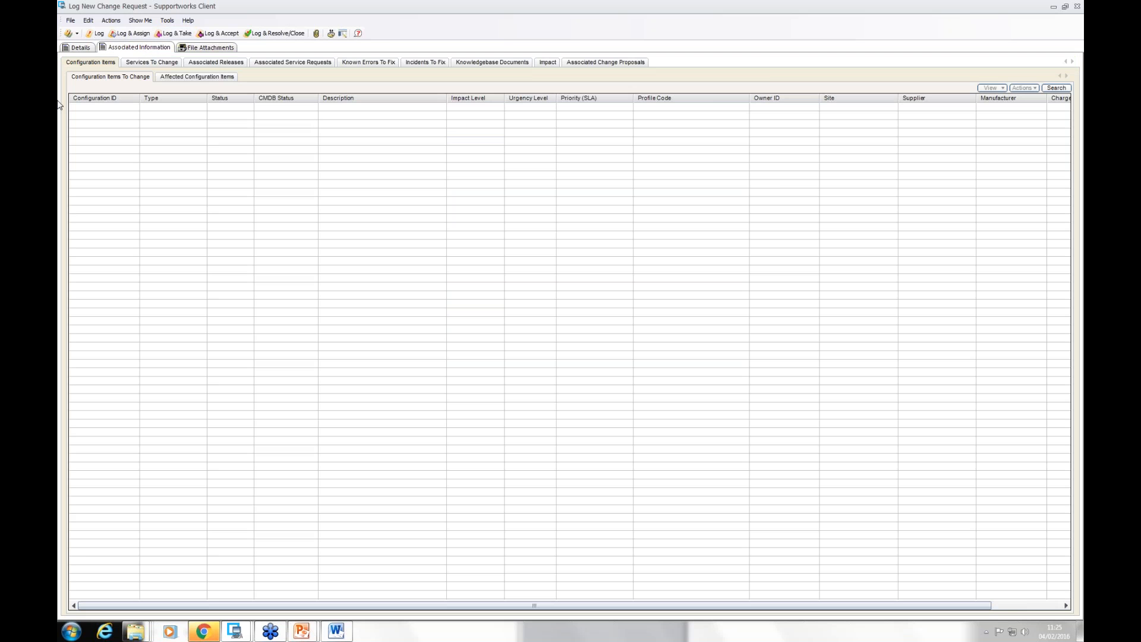
{"action": "left_click", "coordinate": [152, 62]}
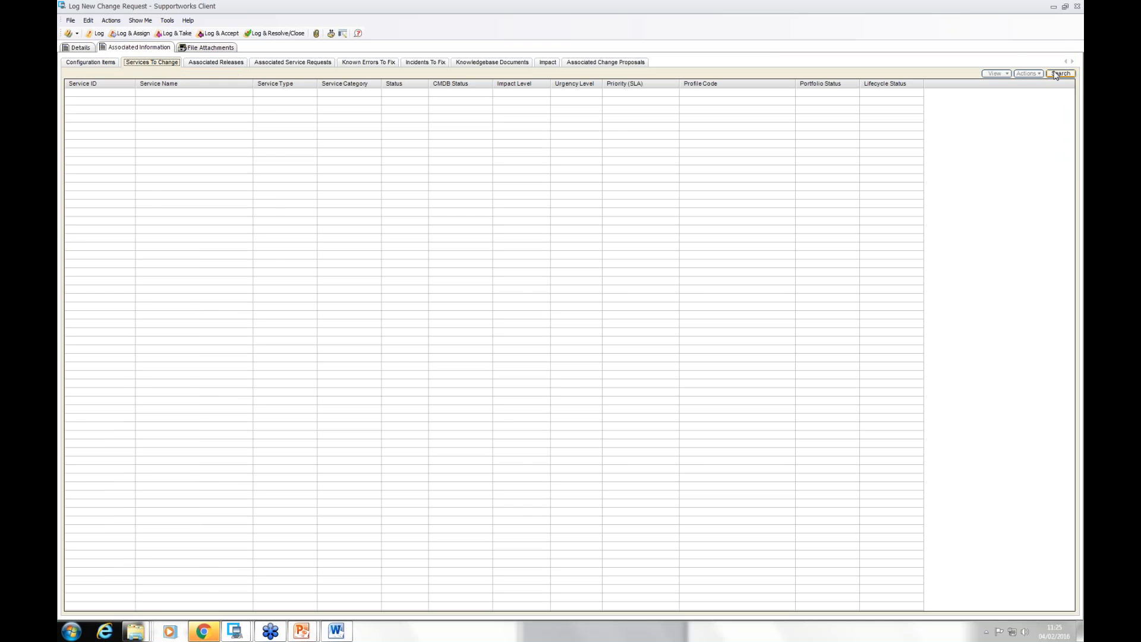
{"action": "left_click", "coordinate": [1057, 73]}
{"action": "left_click", "coordinate": [1058, 132]}
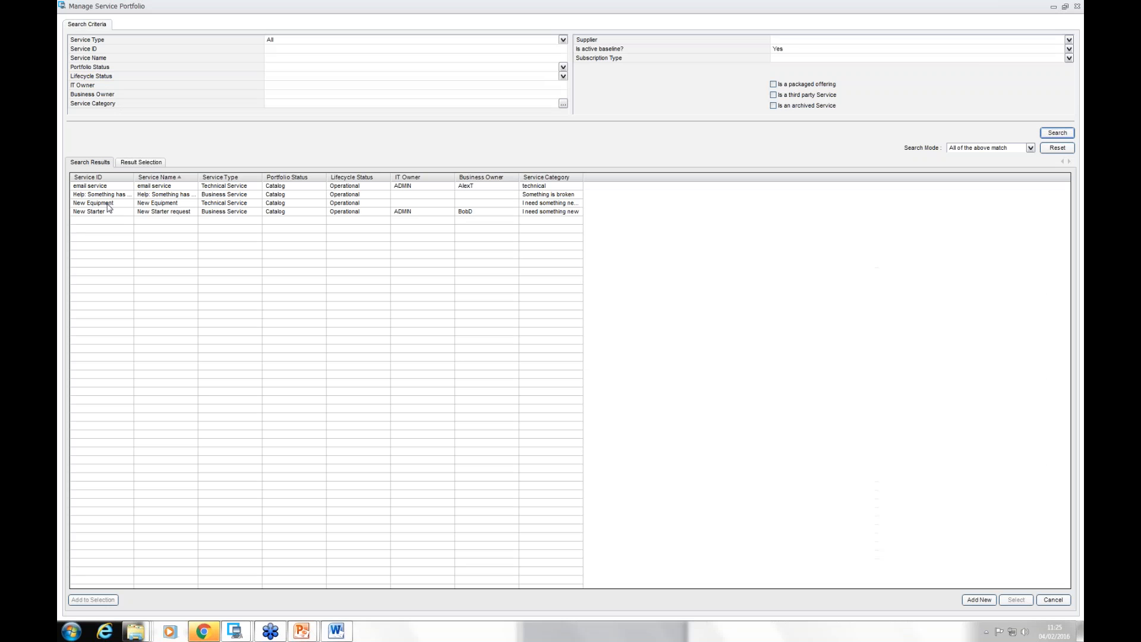
{"action": "left_click", "coordinate": [103, 187]}
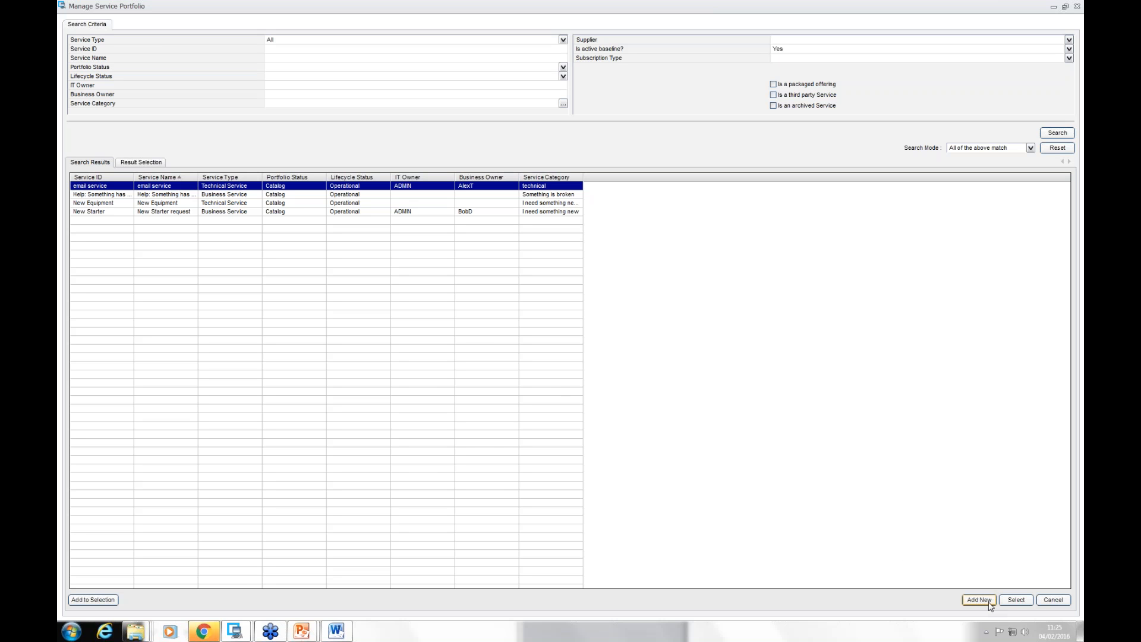
{"action": "left_click", "coordinate": [1016, 600]}
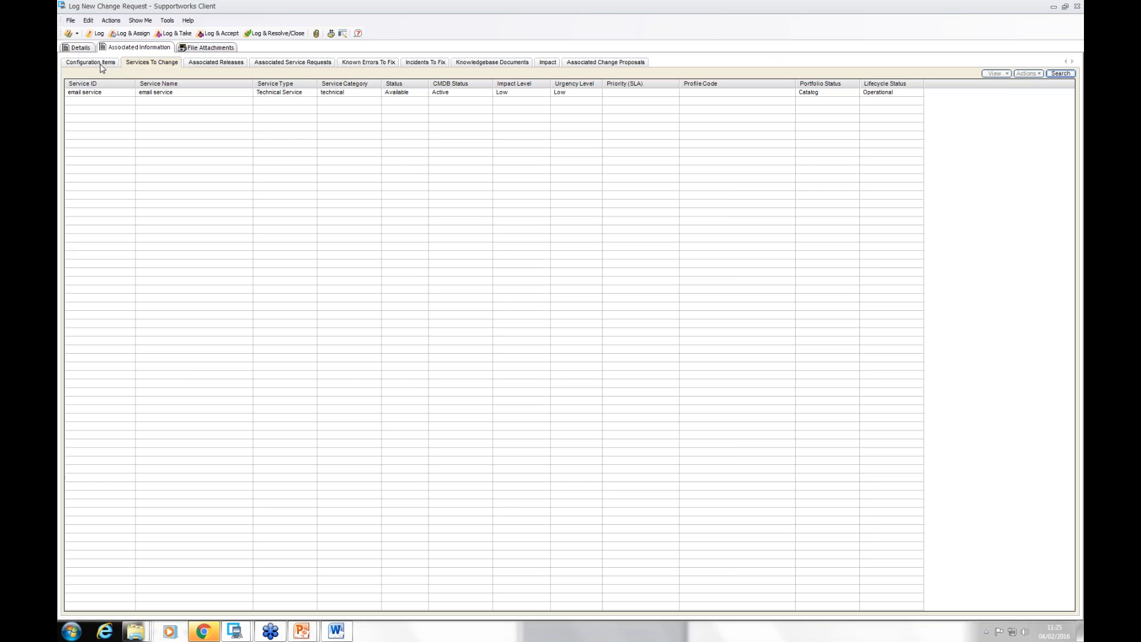
{"action": "left_click", "coordinate": [101, 64]}
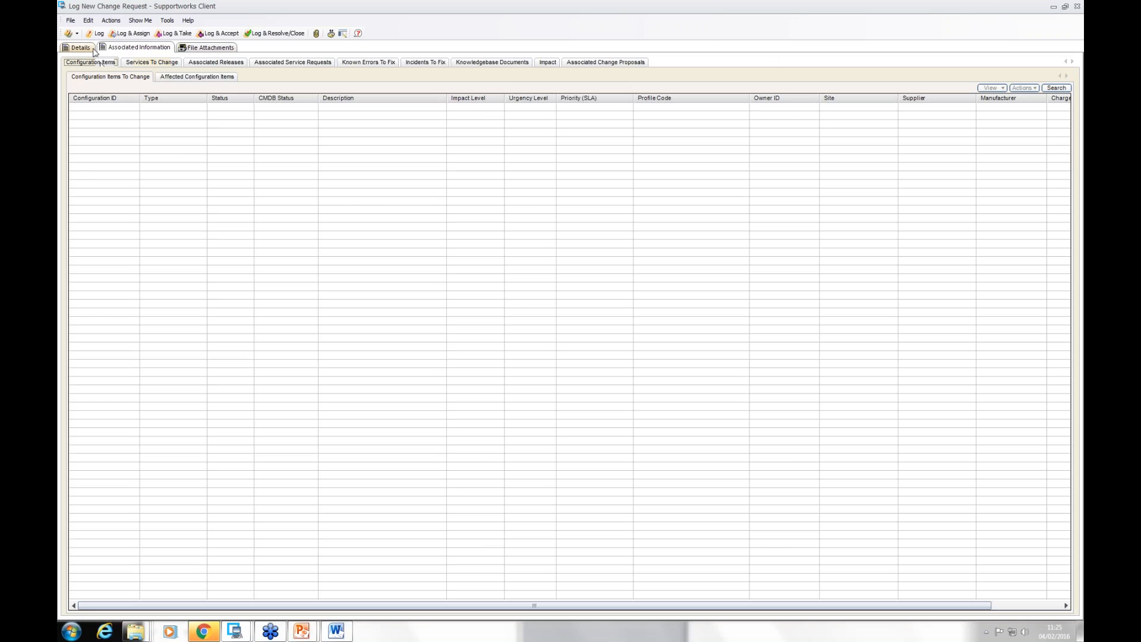
{"action": "left_click", "coordinate": [81, 47]}
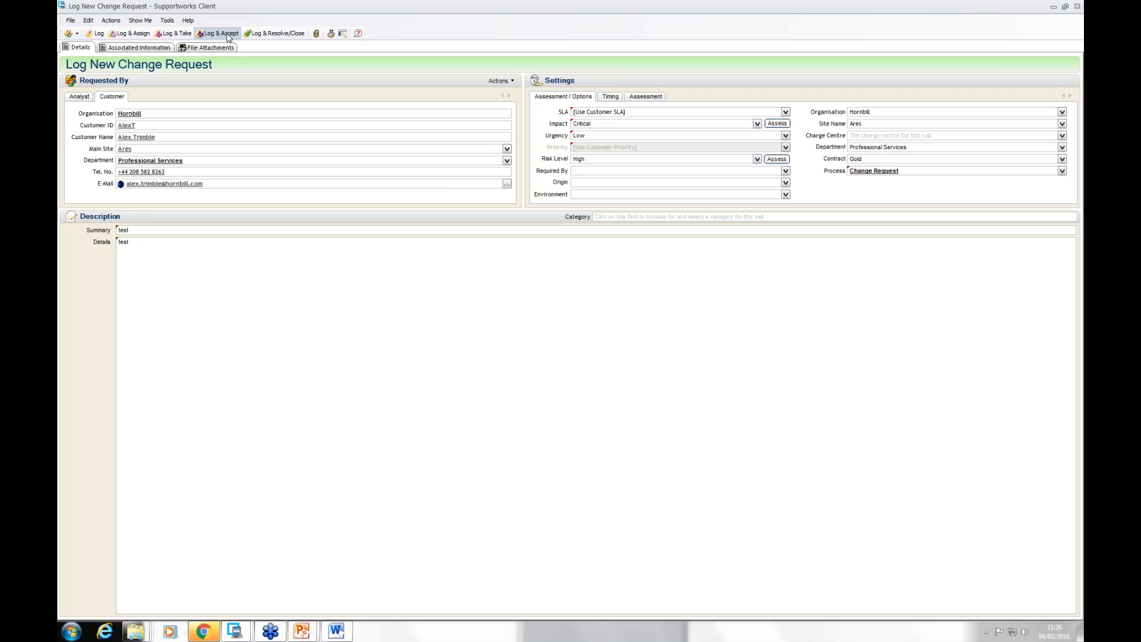
Step: Try to log and accept the change request, and set its SLA to RFC and its priority to High
{"action": "left_click", "coordinate": [228, 34]}
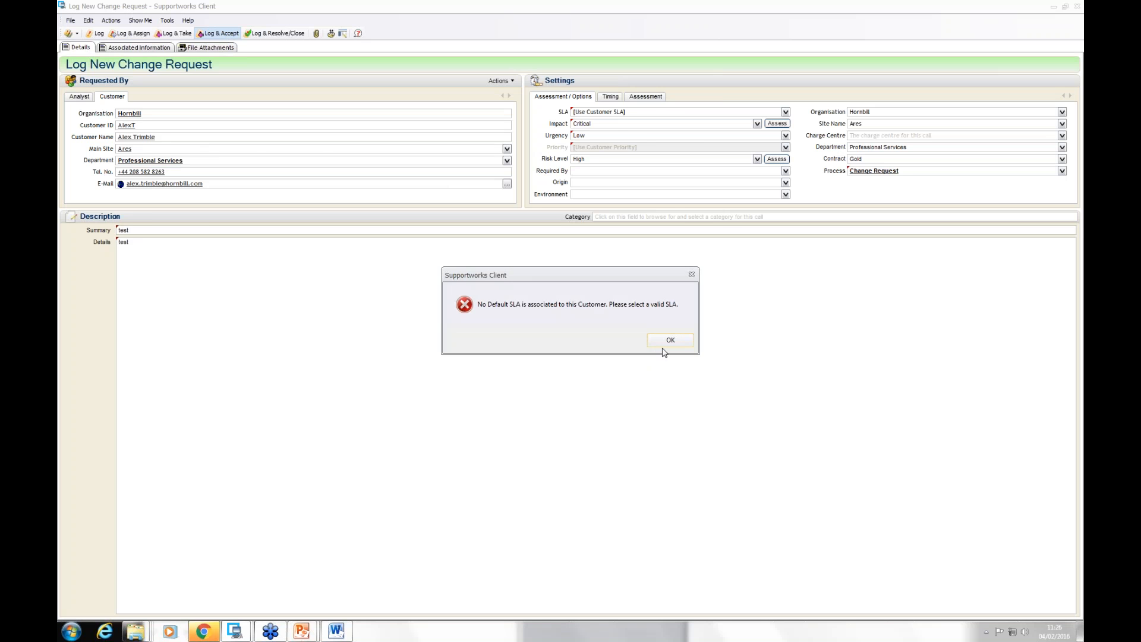
{"action": "left_click", "coordinate": [666, 343]}
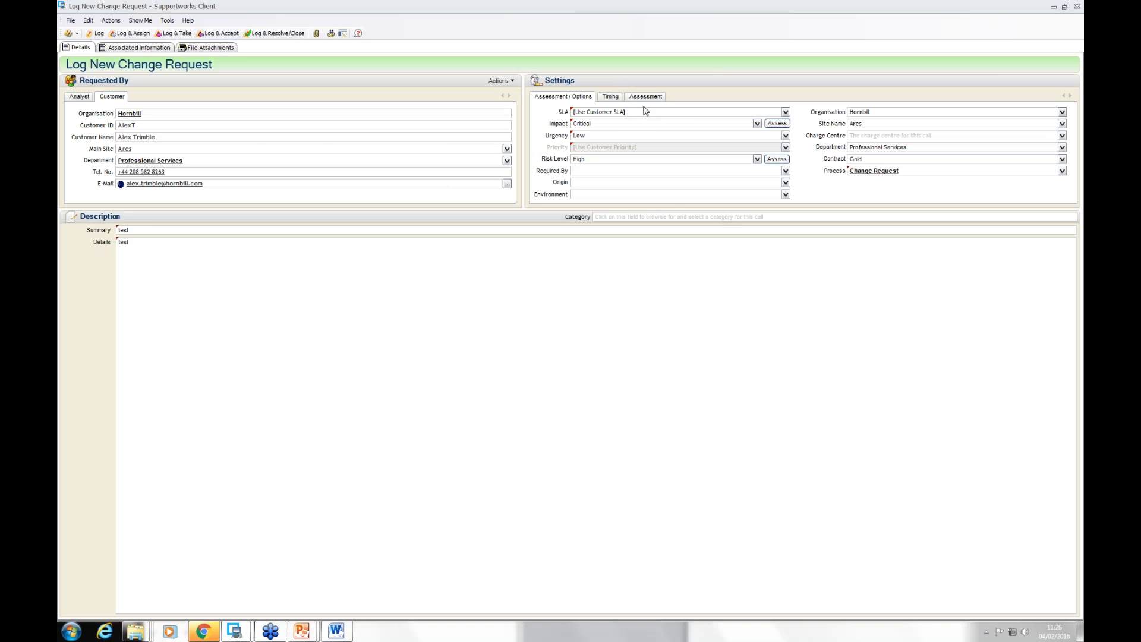
{"action": "left_click", "coordinate": [785, 113]}
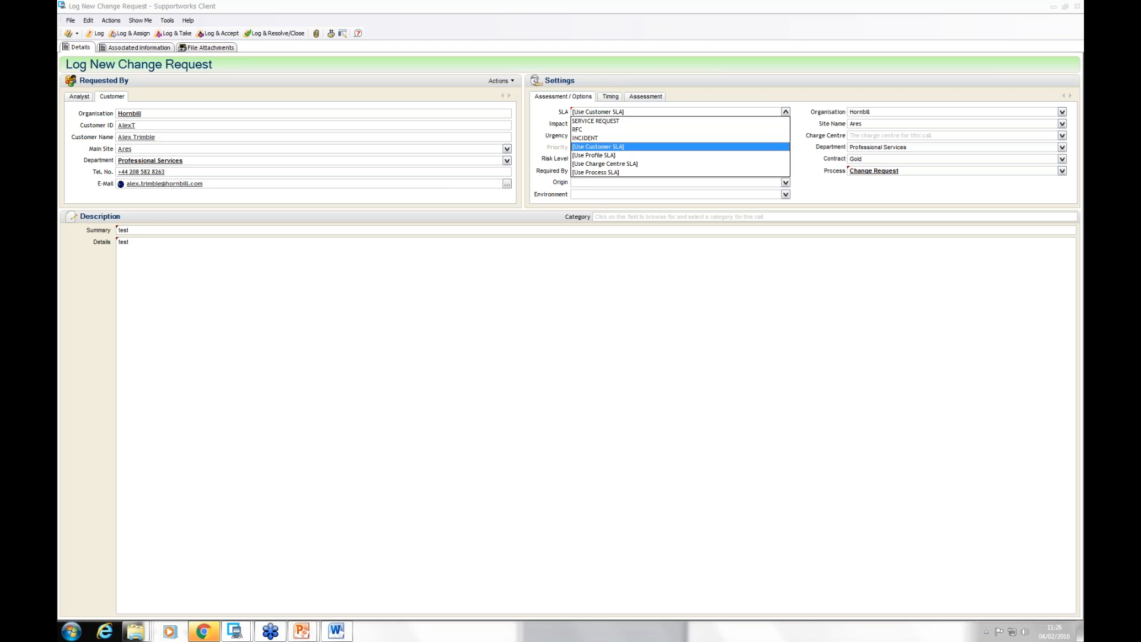
{"action": "left_click", "coordinate": [631, 129]}
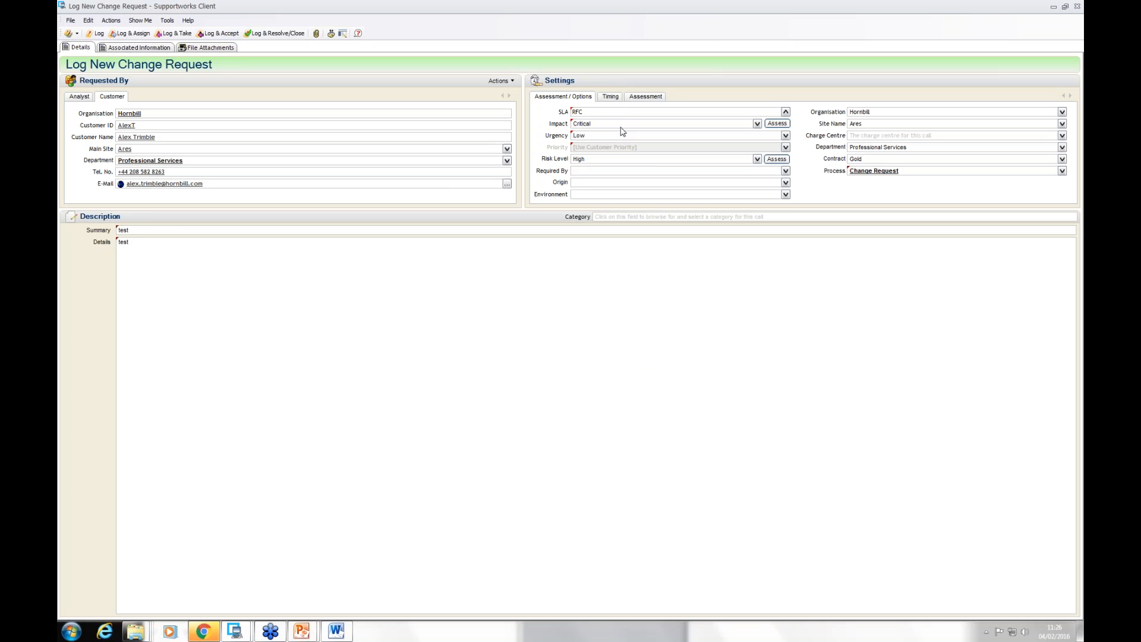
{"action": "left_click", "coordinate": [785, 148]}
{"action": "left_click", "coordinate": [630, 168]}
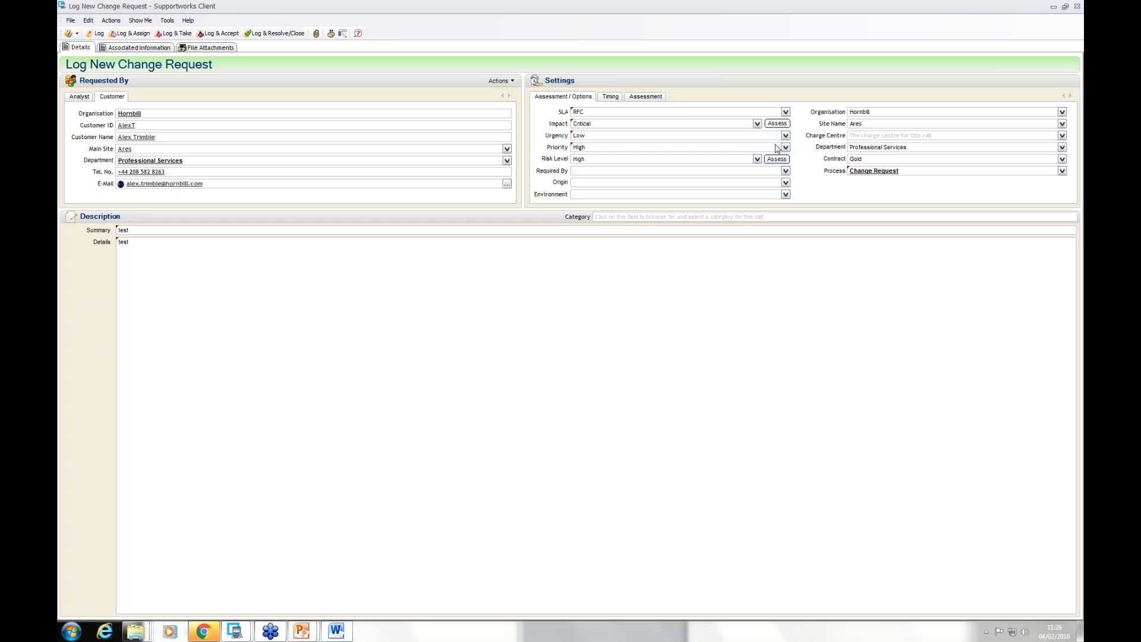
Step: Log and accept the change request with its call details form opened and no e-mail sent, and minimise that form
{"action": "left_click", "coordinate": [221, 34]}
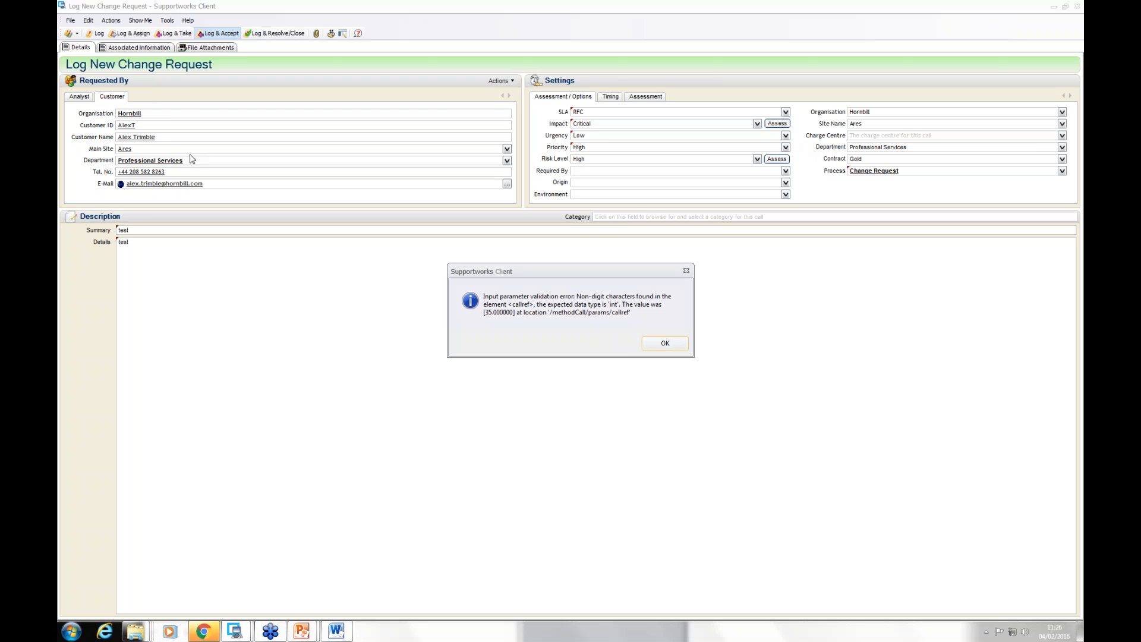
{"action": "left_click", "coordinate": [656, 345]}
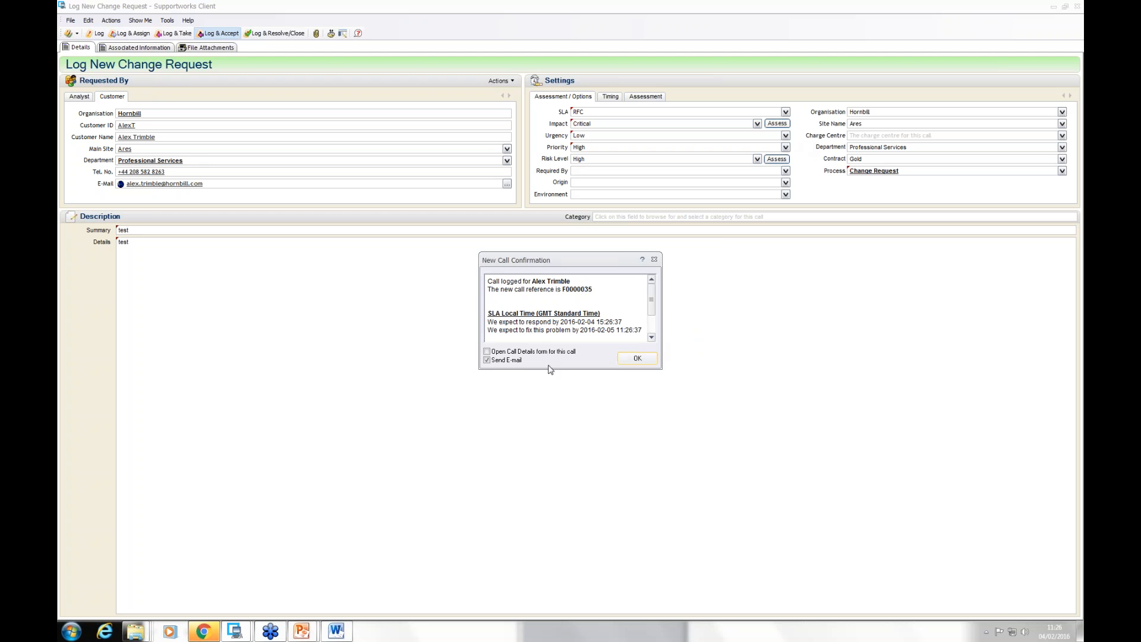
{"action": "left_click", "coordinate": [516, 352]}
{"action": "left_click", "coordinate": [511, 360]}
{"action": "left_click", "coordinate": [646, 364]}
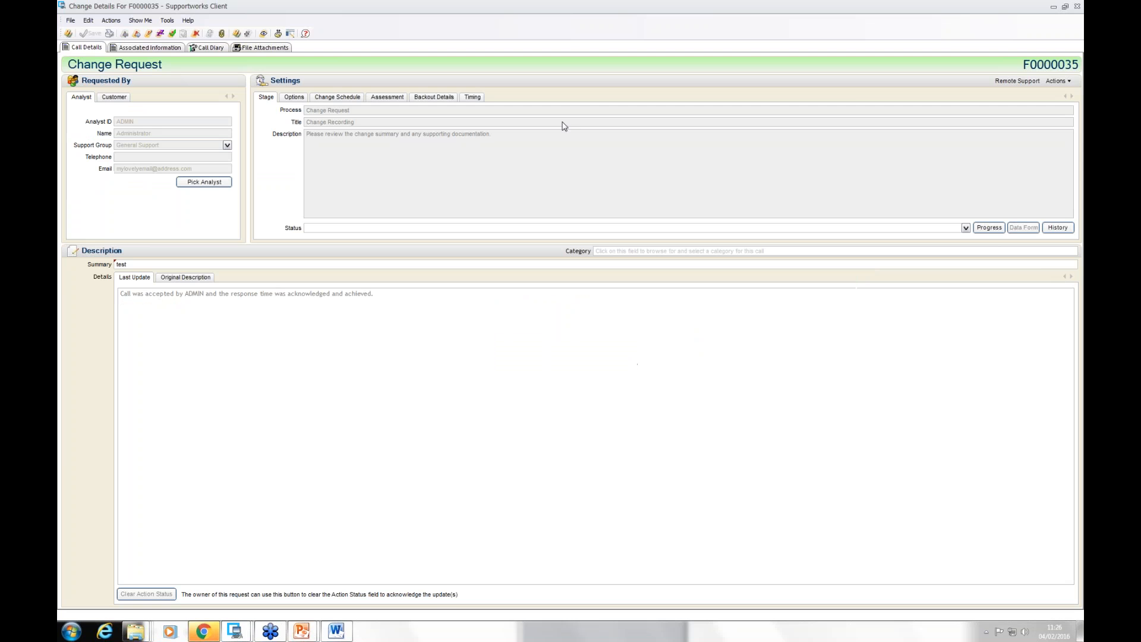
{"action": "left_click", "coordinate": [1054, 7]}
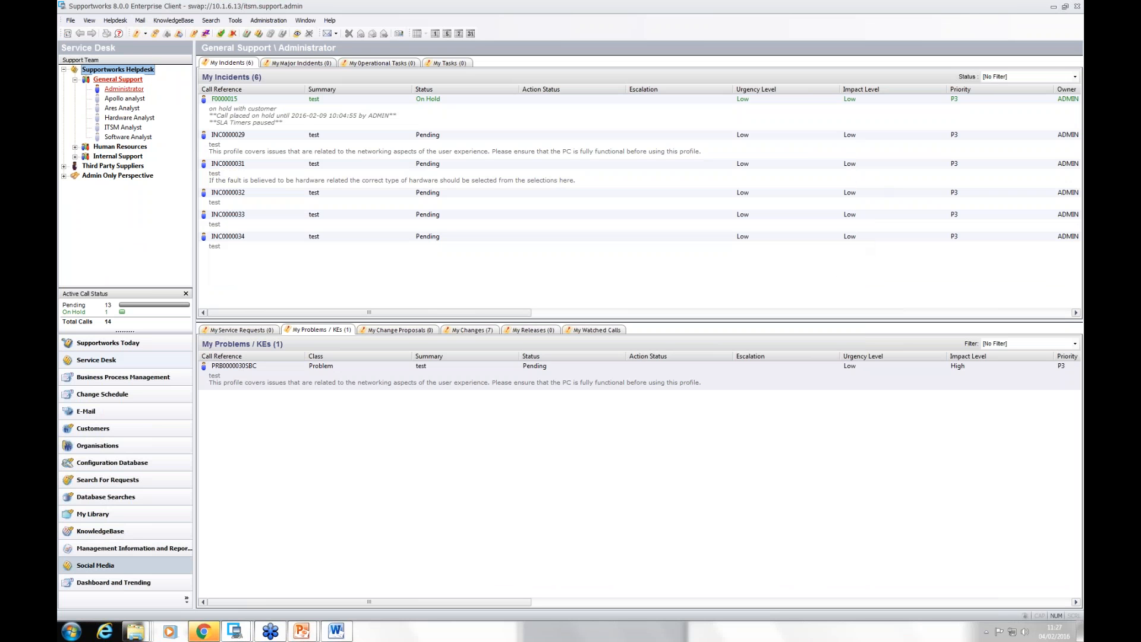
Step: Switch to Chrome and load 10.1.6.13/sw/selfservice in a new tab, dismissing the Chrome cleanup notice
{"action": "left_click", "coordinate": [205, 632]}
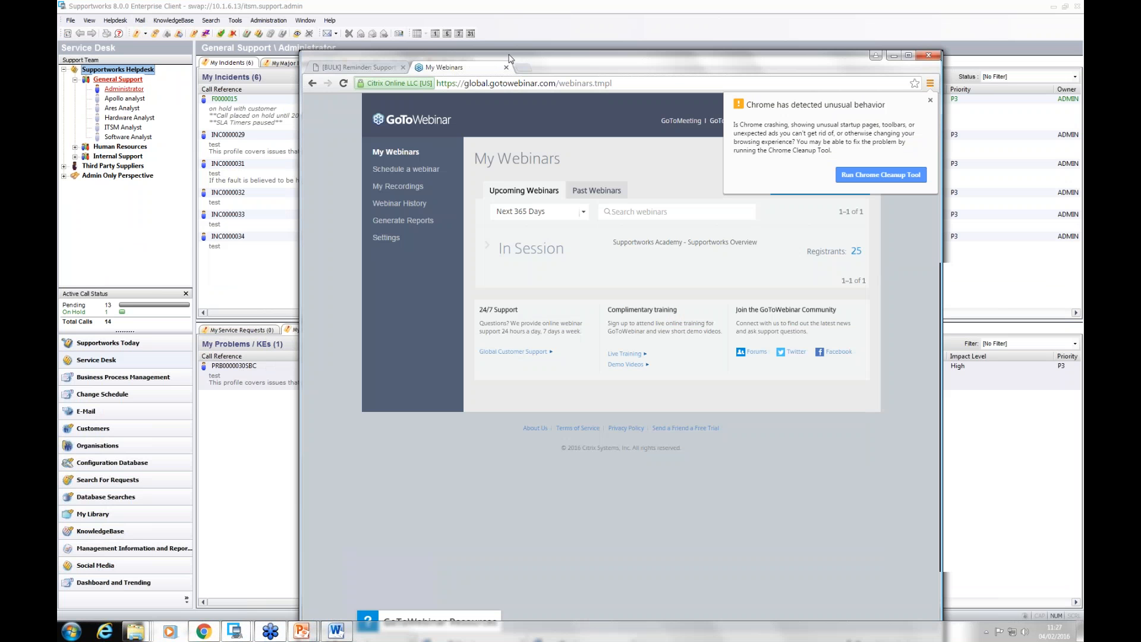
{"action": "left_click", "coordinate": [526, 70]}
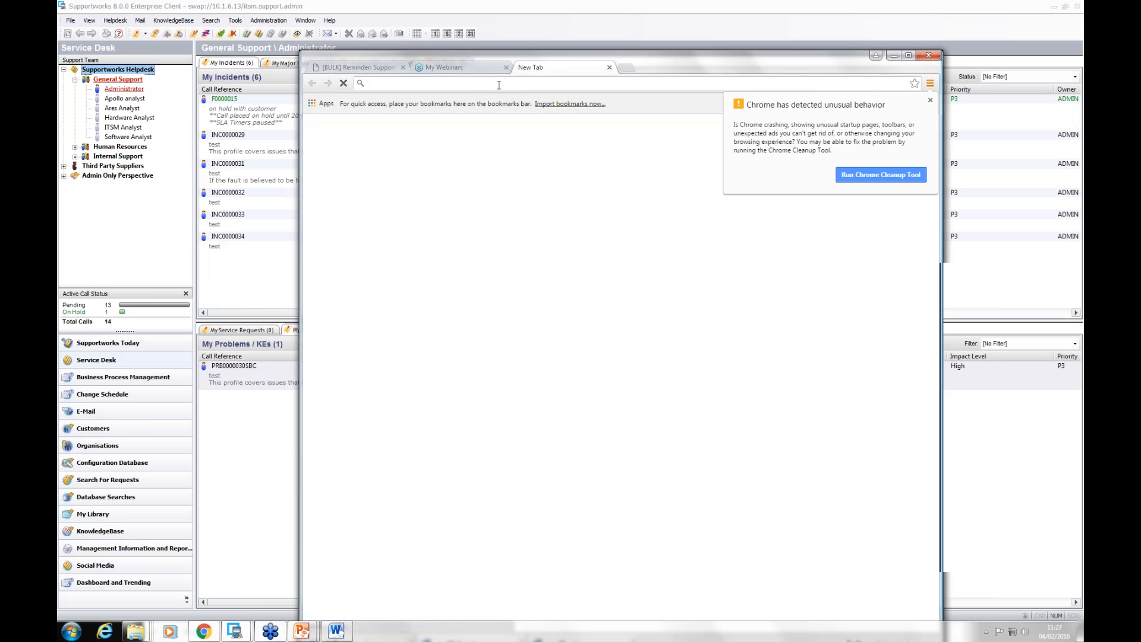
{"action": "type", "text": "10."}
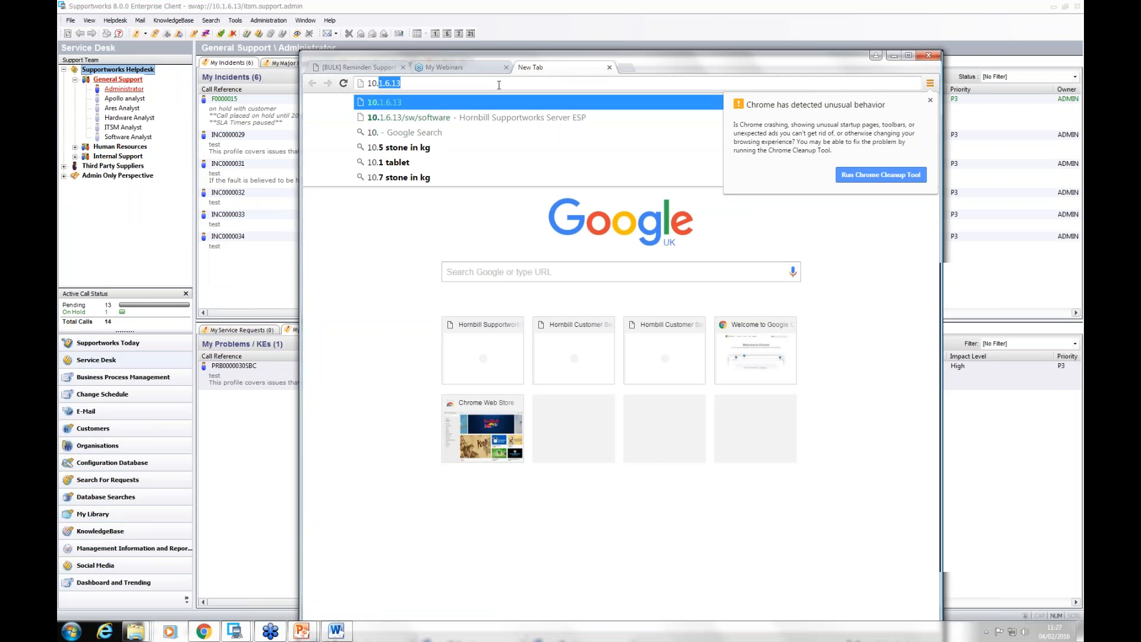
{"action": "type", "text": "1.6.13"}
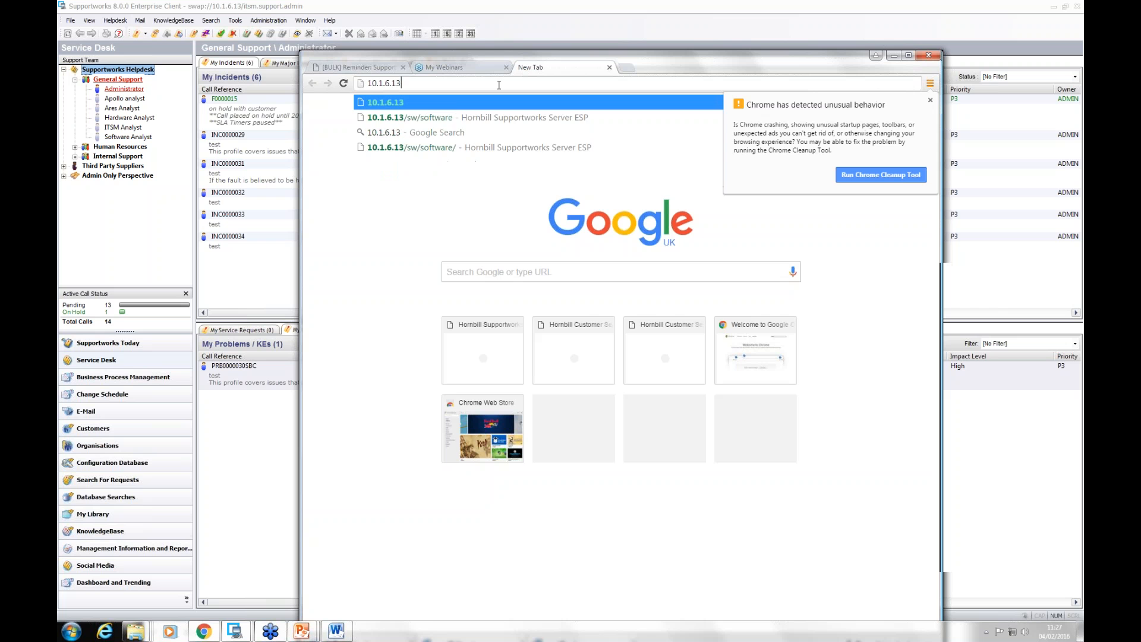
{"action": "type", "text": "/sw/se"}
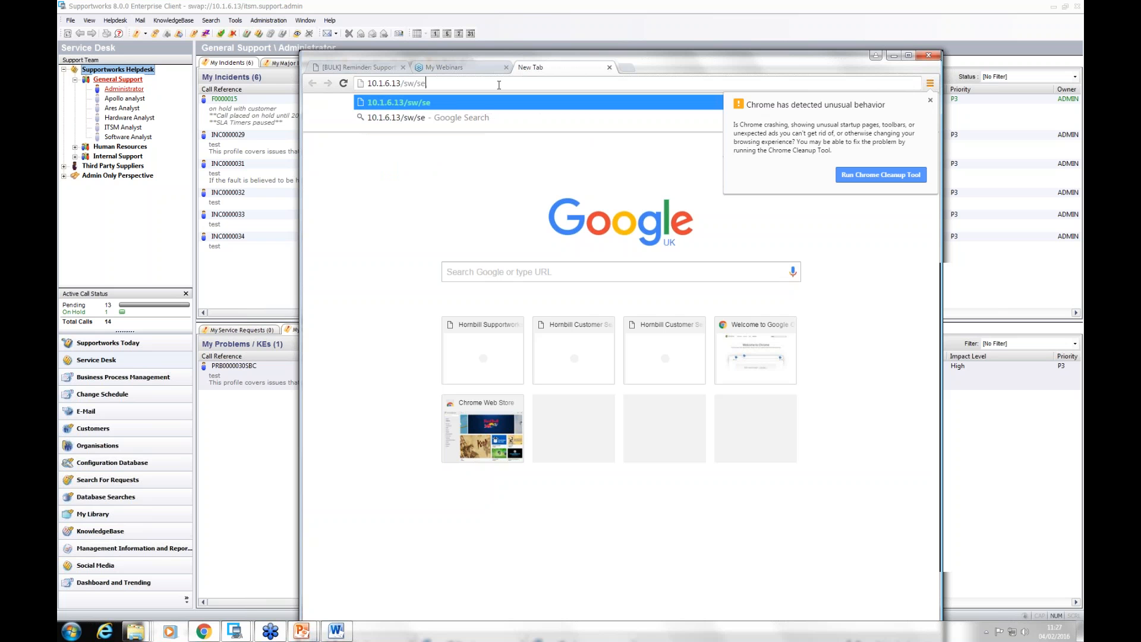
{"action": "type", "text": "lfservice"}
{"action": "key", "text": "Return"}
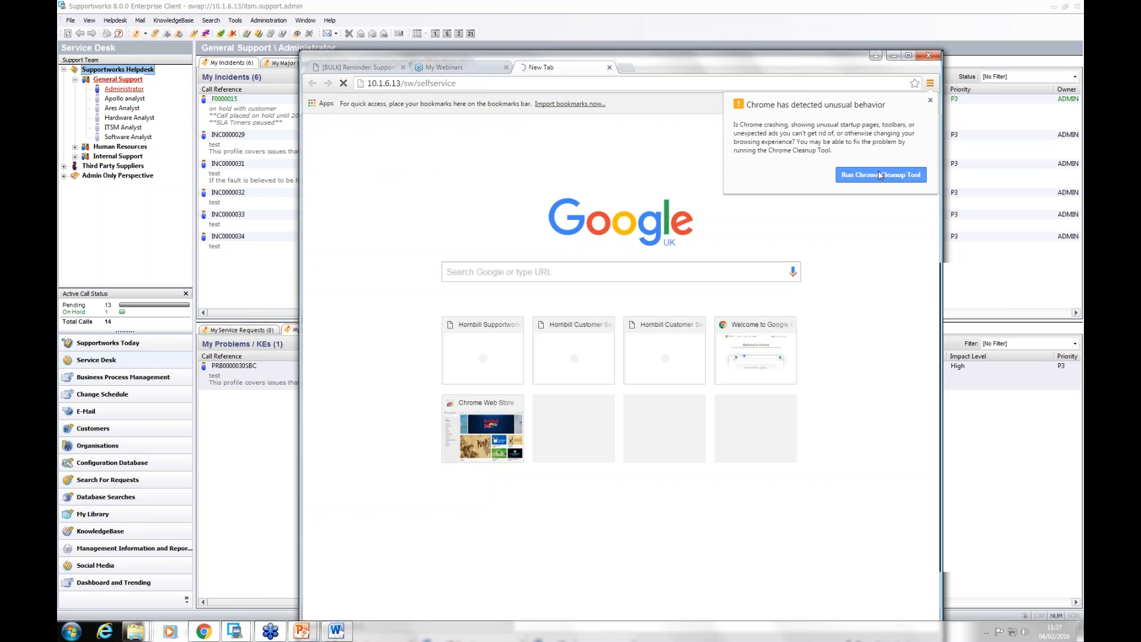
{"action": "left_click", "coordinate": [931, 100]}
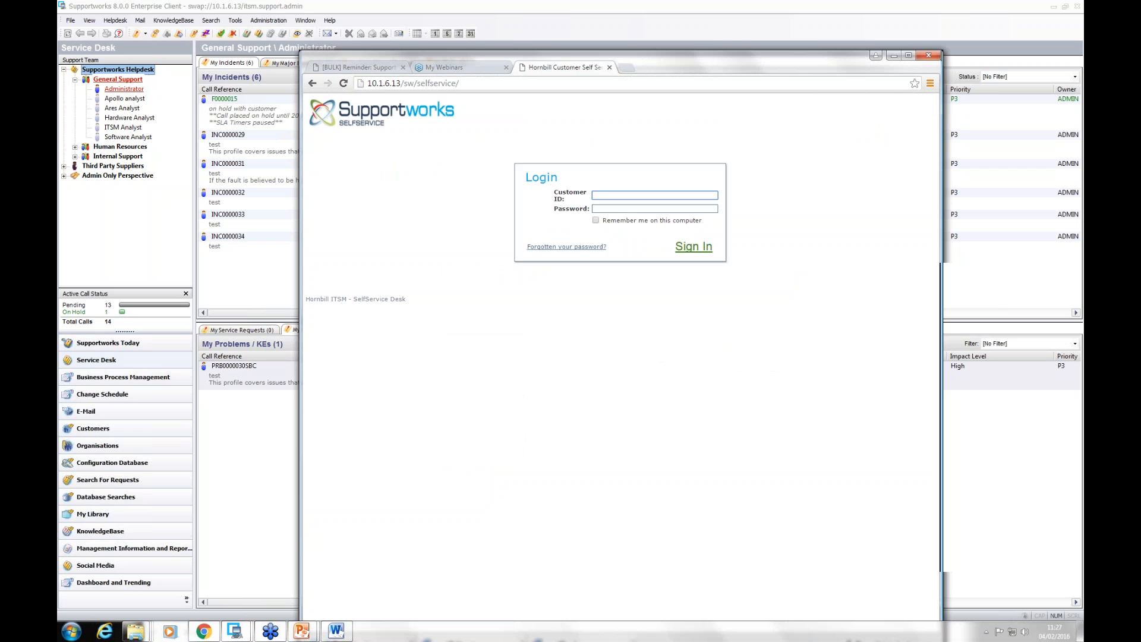
Step: Sign in to the self-service portal with the customer ID and password
{"action": "left_click", "coordinate": [603, 195]}
{"action": "type", "text": "alex"}
{"action": "key", "text": "Tab"}
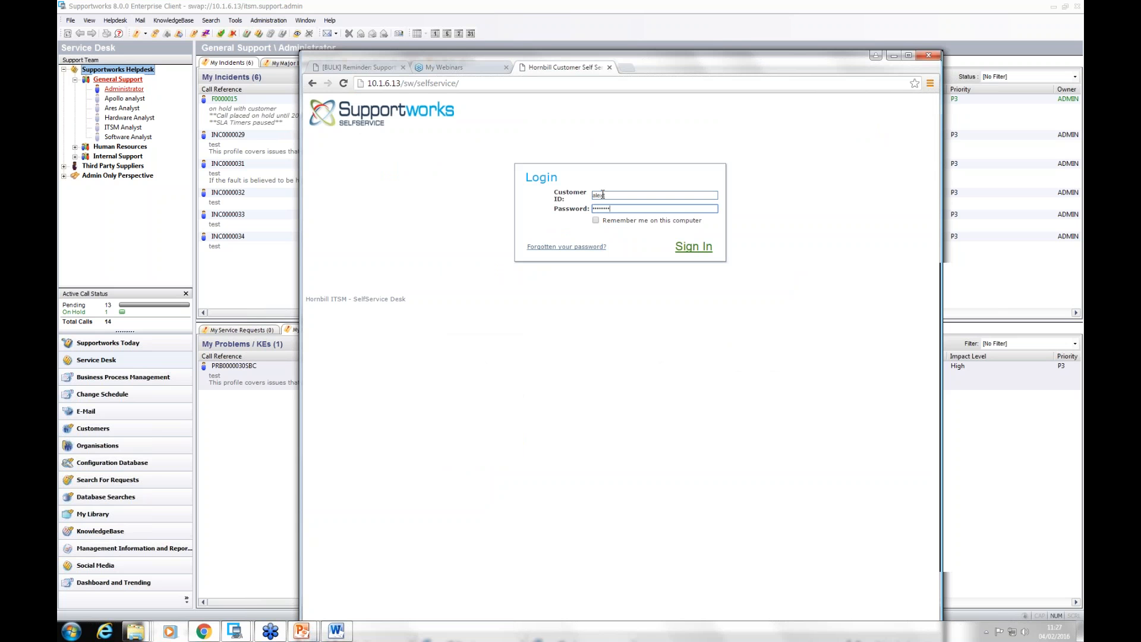
{"action": "key", "text": "Return"}
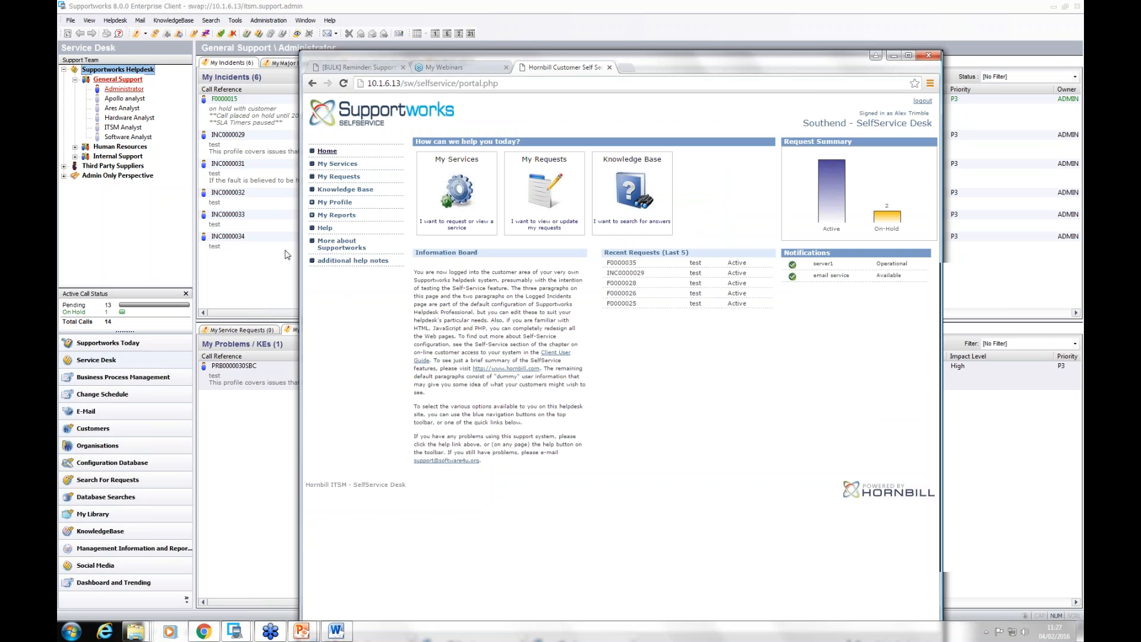
Step: Examine the "More about Supportworks" SelfService link in Supportworks' general settings and compare it with the portal in Chrome
{"action": "left_click", "coordinate": [70, 21]}
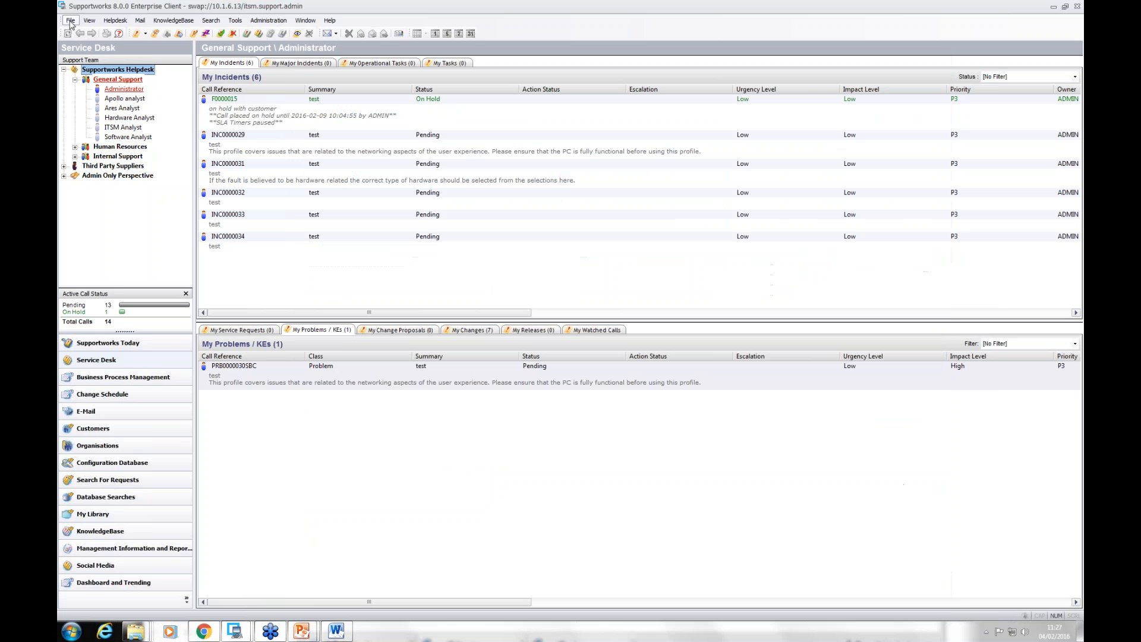
{"action": "left_click", "coordinate": [70, 21]}
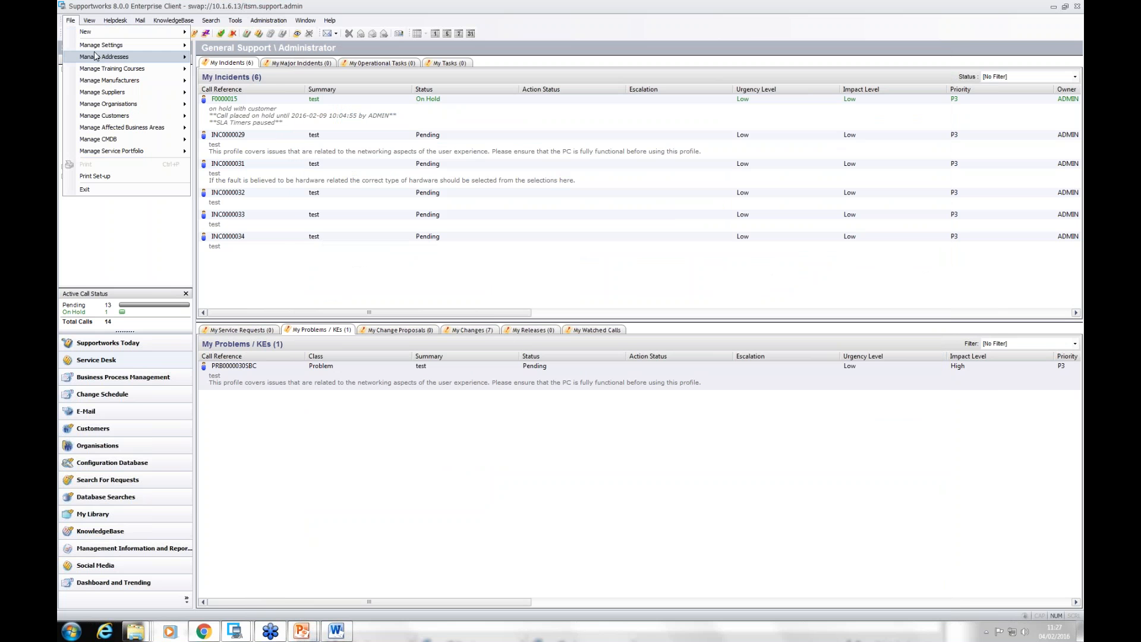
{"action": "mouse_move", "coordinate": [101, 46]}
{"action": "left_click", "coordinate": [236, 47]}
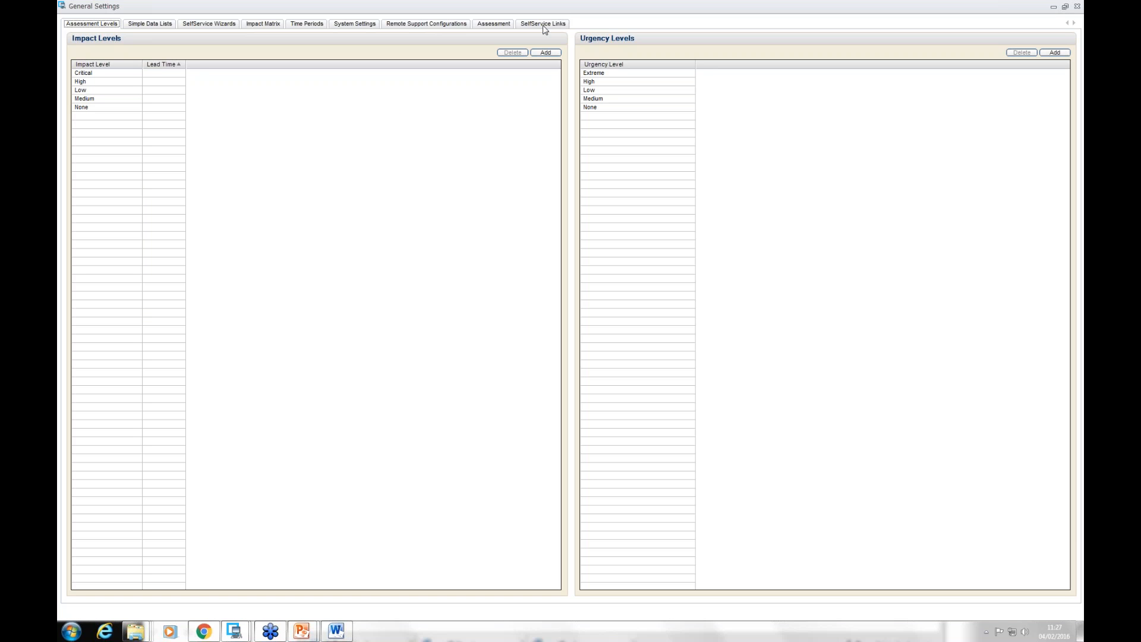
{"action": "left_click", "coordinate": [545, 24]}
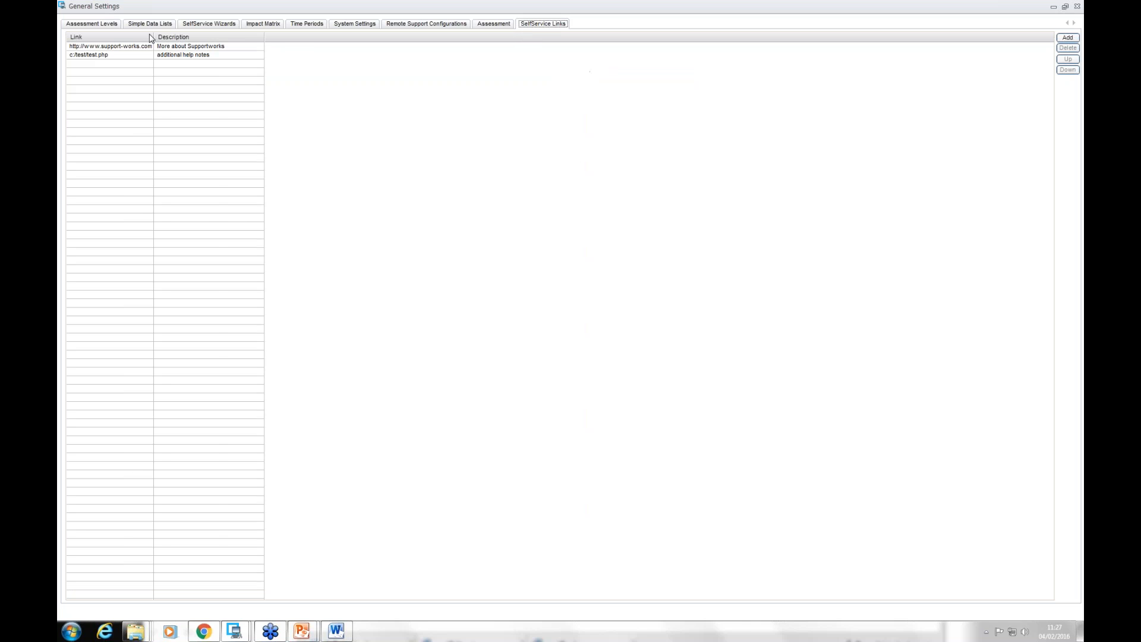
{"action": "left_click_drag", "start_coordinate": [153, 37], "coordinate": [216, 37]}
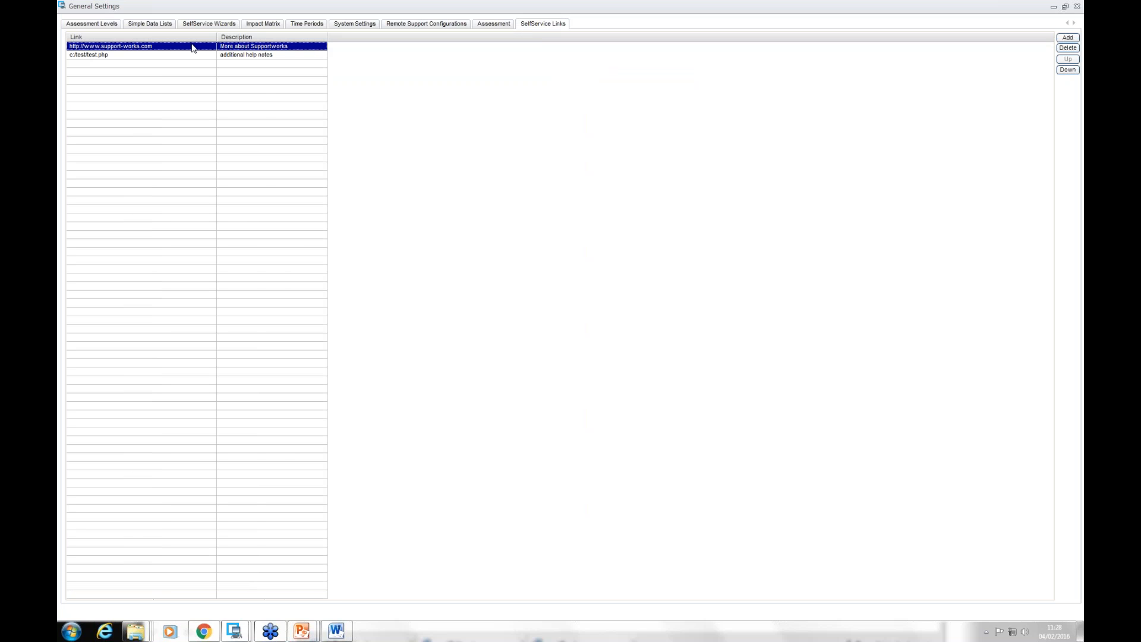
{"action": "double_click", "coordinate": [192, 48]}
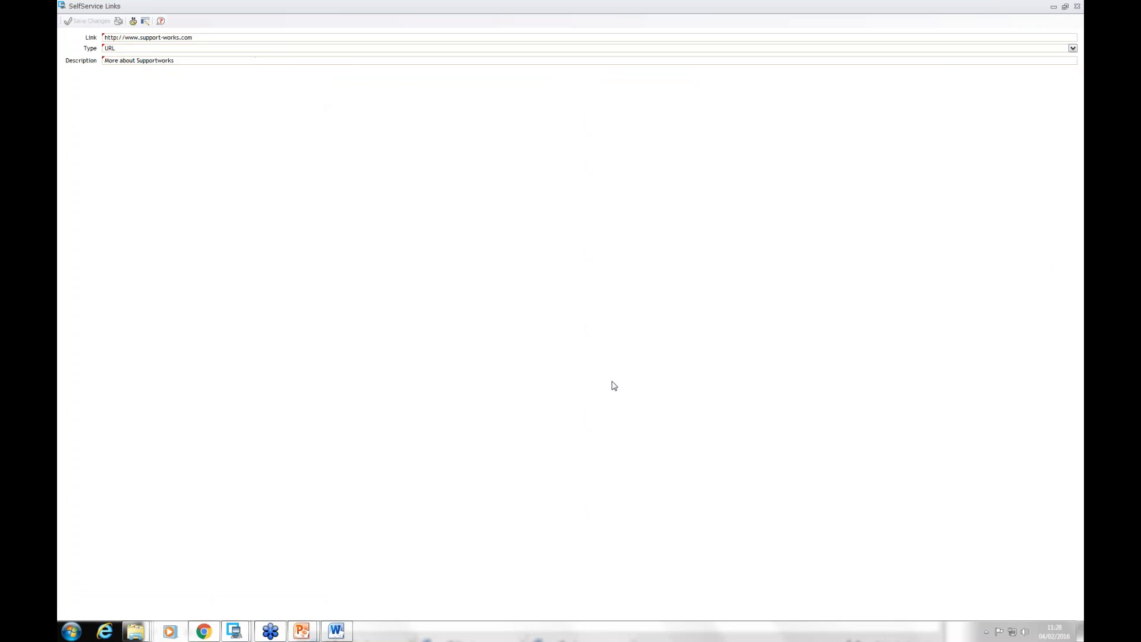
{"action": "left_click", "coordinate": [199, 632]}
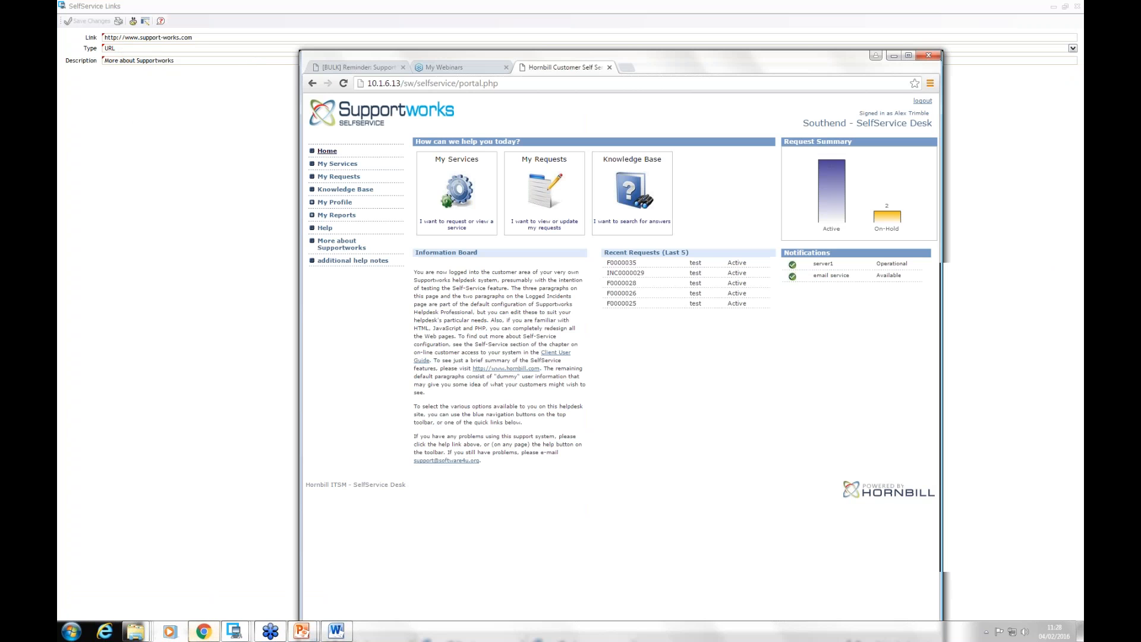
Step: Test the portal's "More about Supportworks" link, return to the portal page, and close that link's record in Supportworks
{"action": "left_click", "coordinate": [333, 244]}
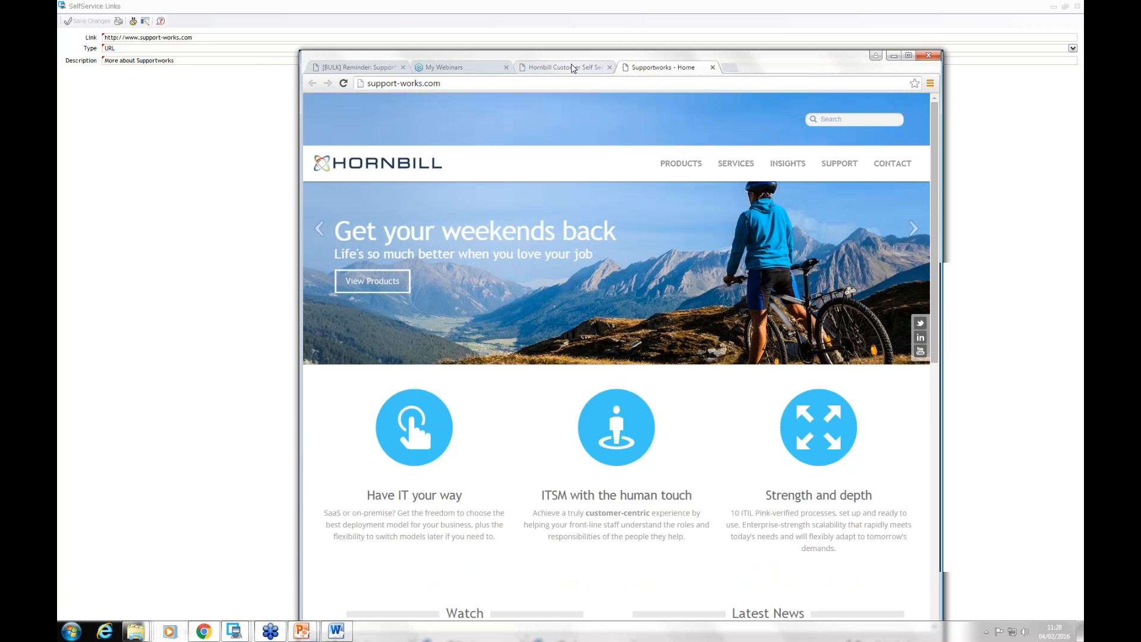
{"action": "left_click", "coordinate": [573, 68]}
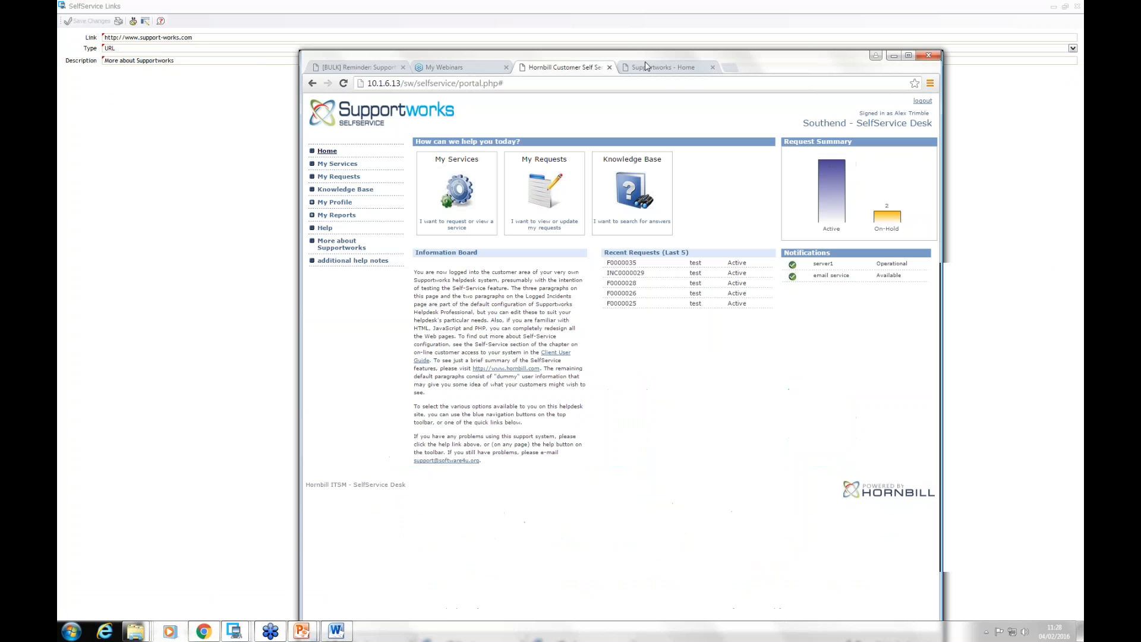
{"action": "left_click", "coordinate": [1077, 7]}
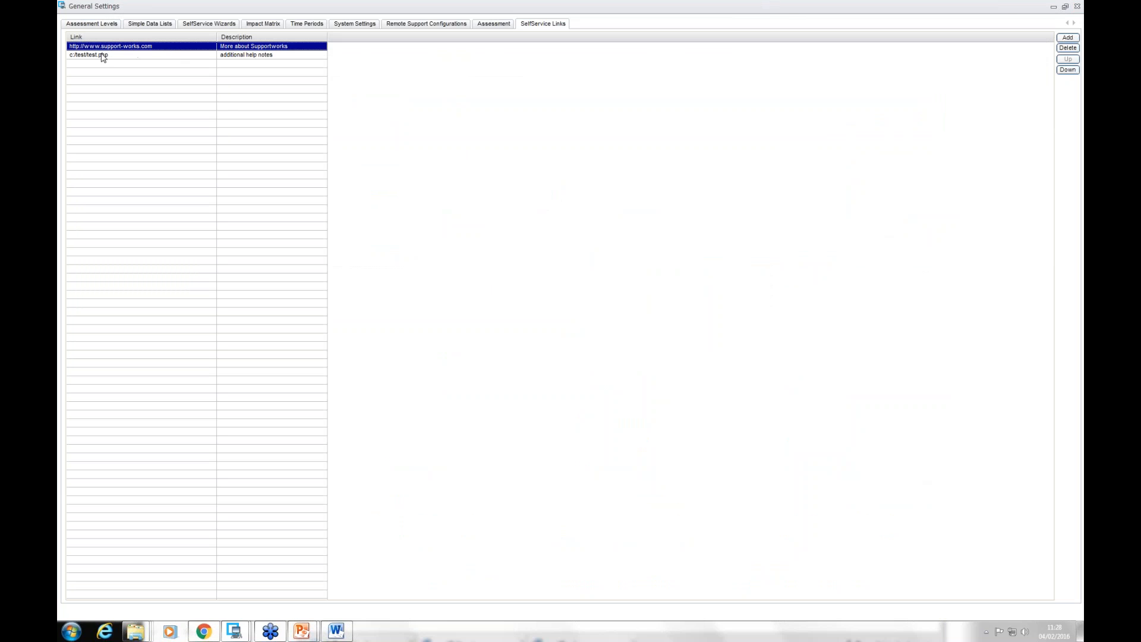
Step: Open the "additional help notes" SelfService link record and examine the HTML table in its content
{"action": "double_click", "coordinate": [102, 55]}
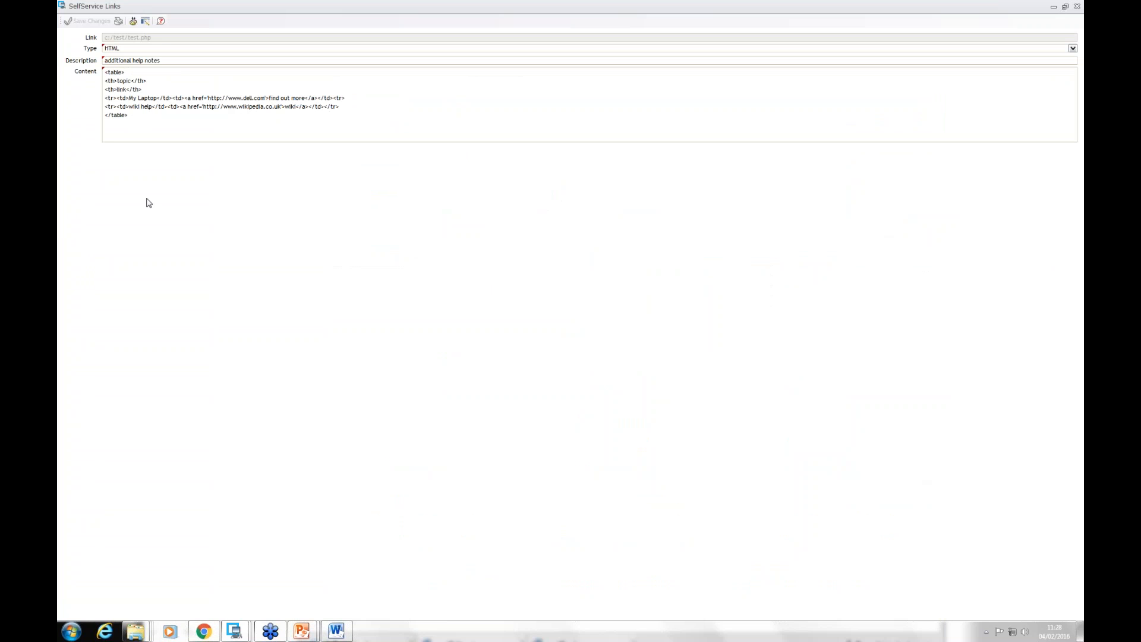
{"action": "left_click_drag", "start_coordinate": [229, 97], "coordinate": [289, 114]}
{"action": "left_click", "coordinate": [135, 81]}
Step: Switch to Chrome, test the My Laptop "find out more" link under the portal's additional help notes, and return to the portal home page
{"action": "left_click", "coordinate": [204, 631]}
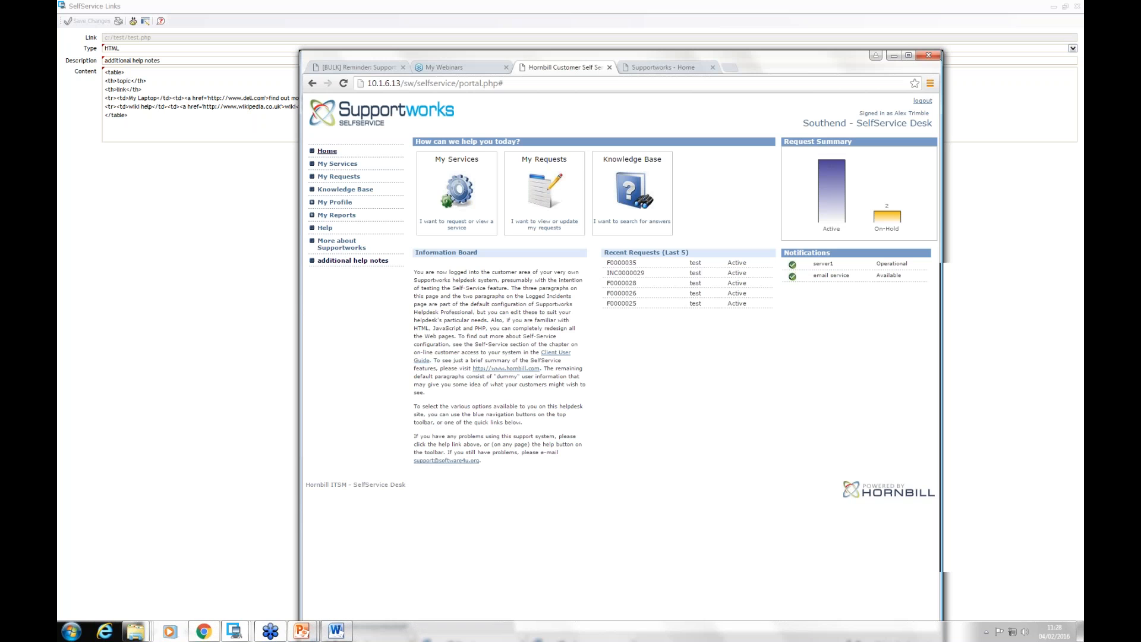
{"action": "left_click", "coordinate": [352, 262]}
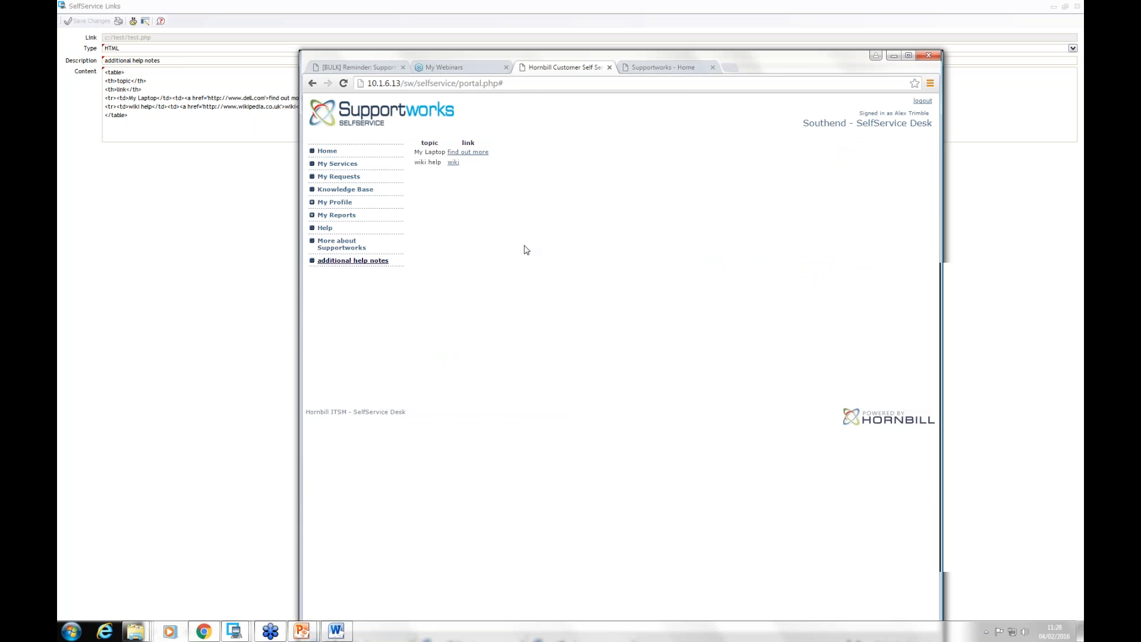
{"action": "left_click", "coordinate": [469, 153]}
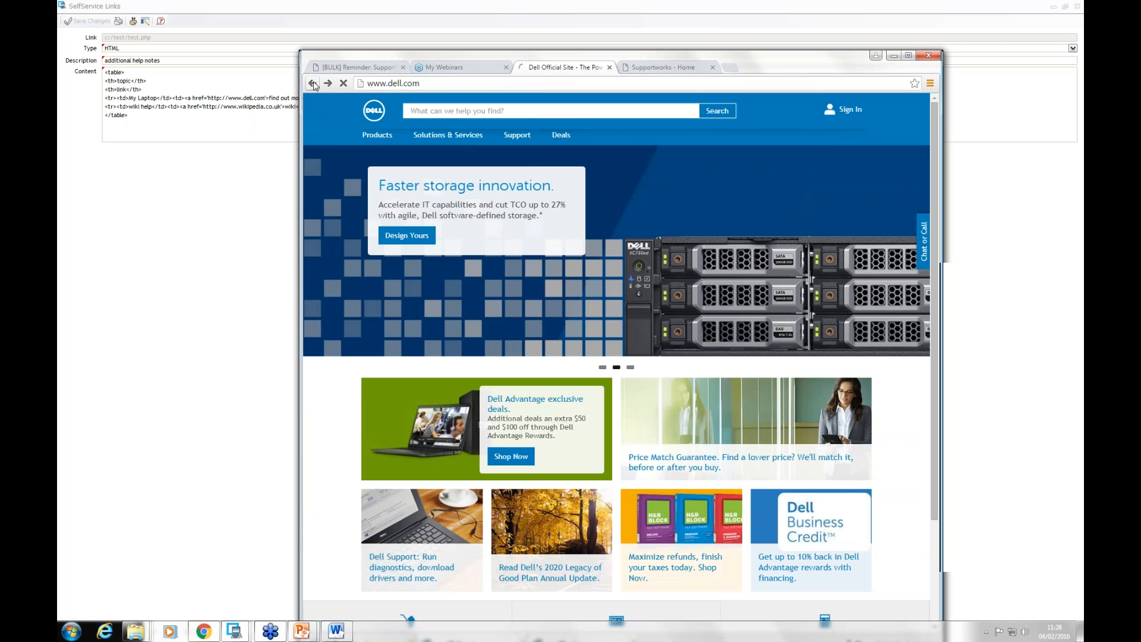
{"action": "left_click", "coordinate": [312, 84]}
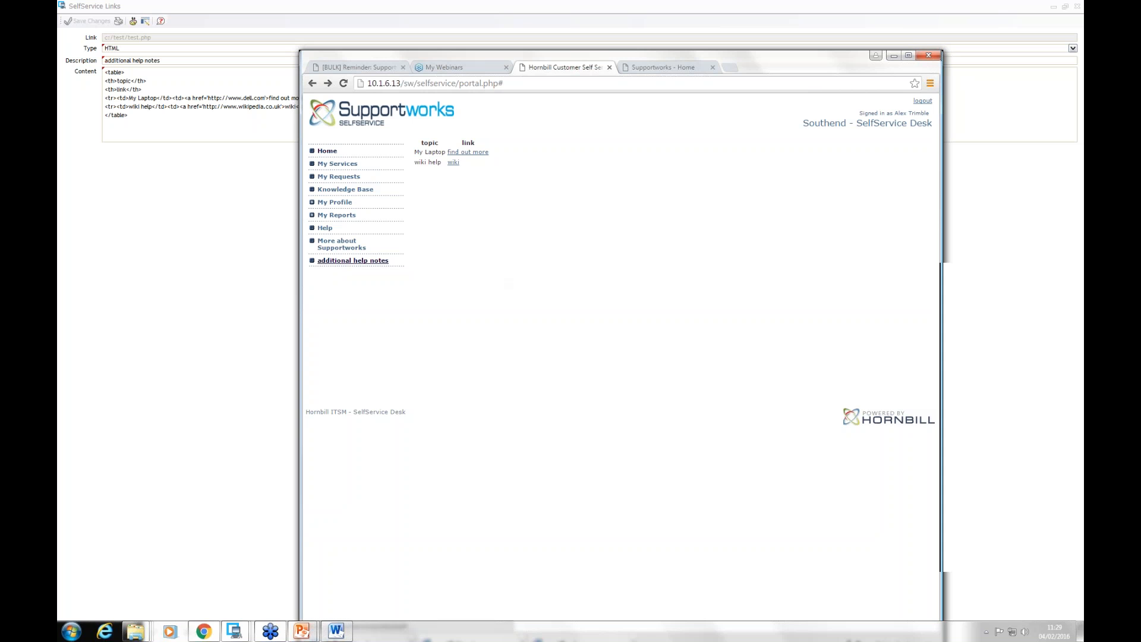
{"action": "left_click", "coordinate": [327, 151]}
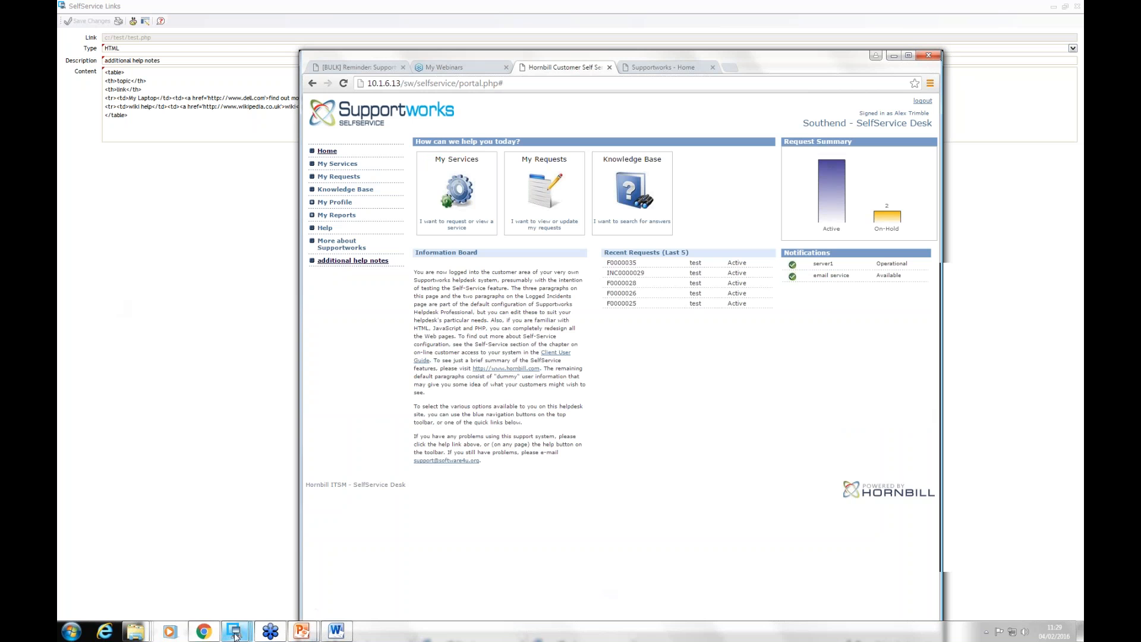
Step: Switch to the main Supportworks client window and open the management list of affected business areas
{"action": "mouse_move", "coordinate": [235, 635]}
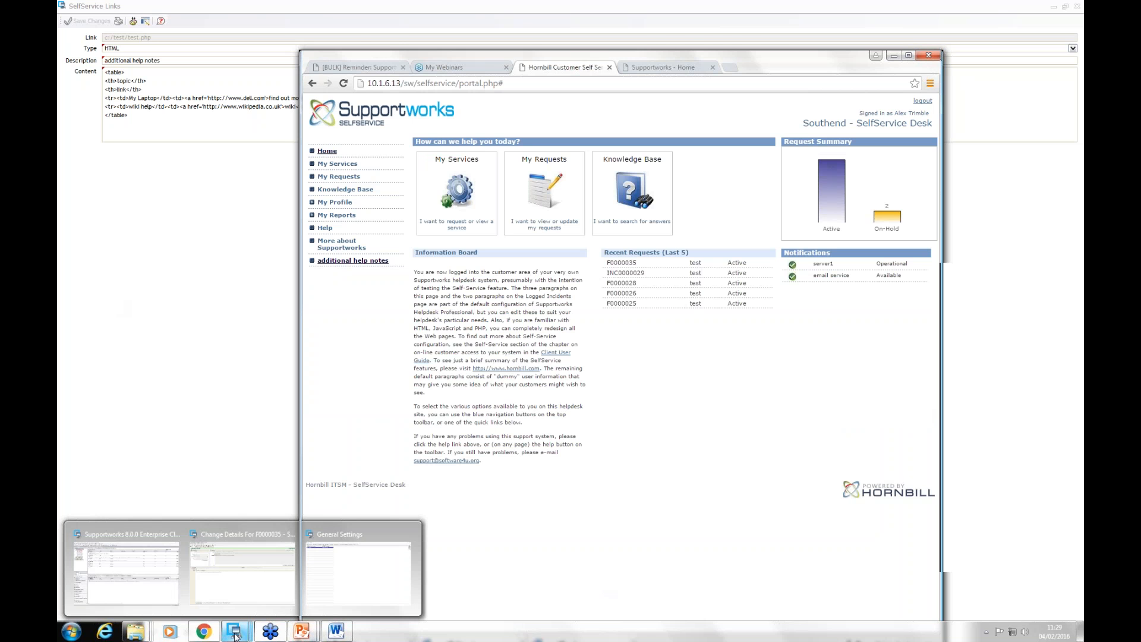
{"action": "mouse_move", "coordinate": [142, 565]}
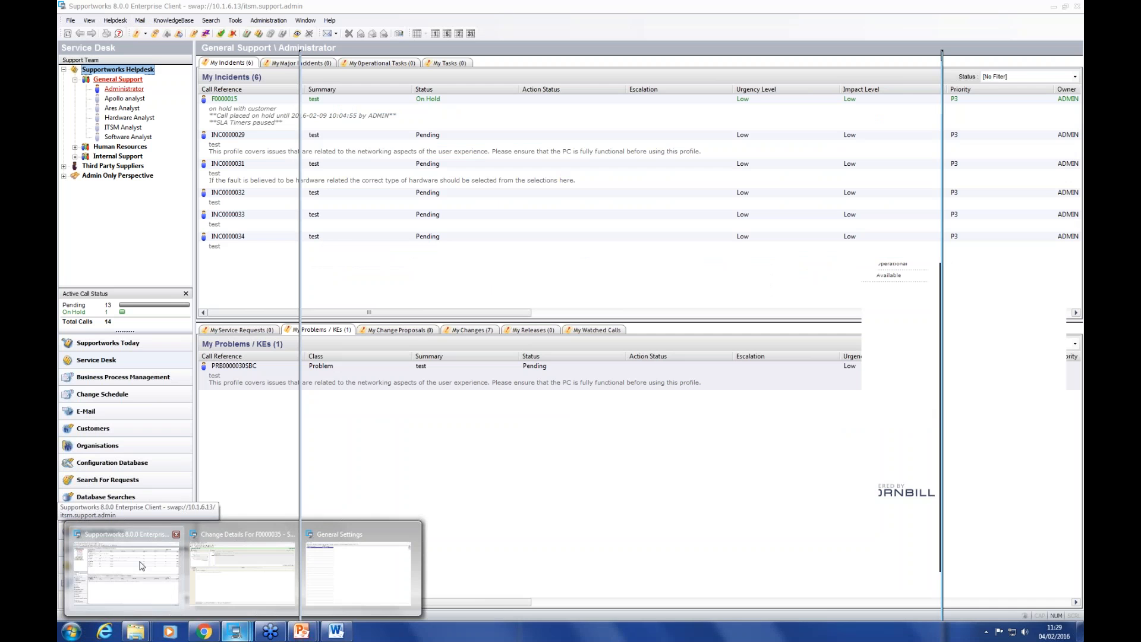
{"action": "left_click", "coordinate": [141, 565]}
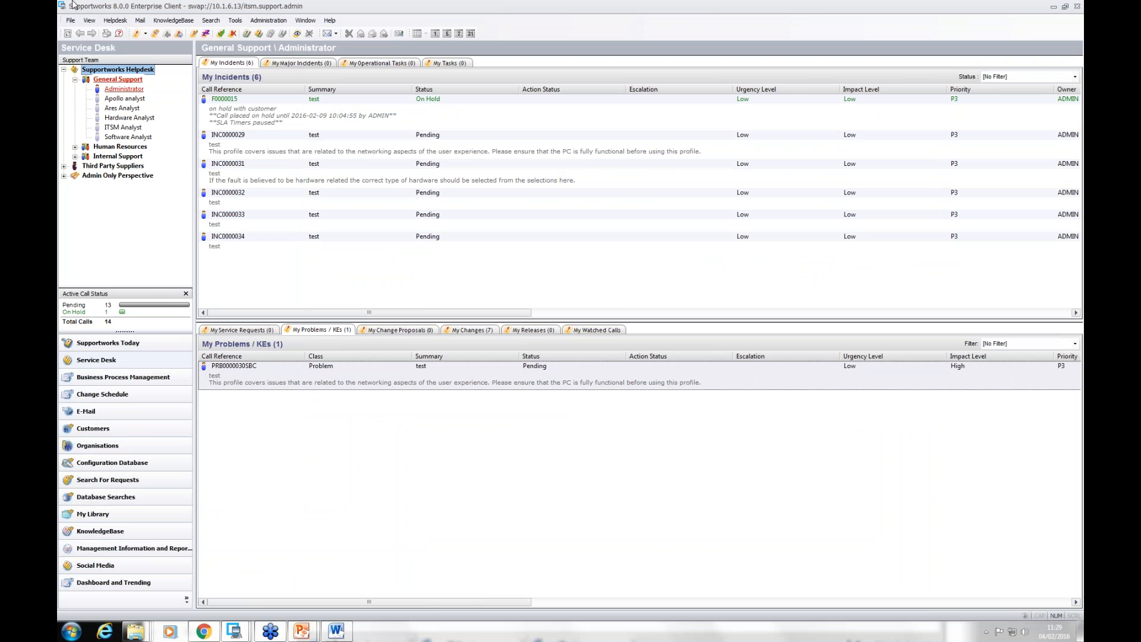
{"action": "left_click", "coordinate": [70, 22]}
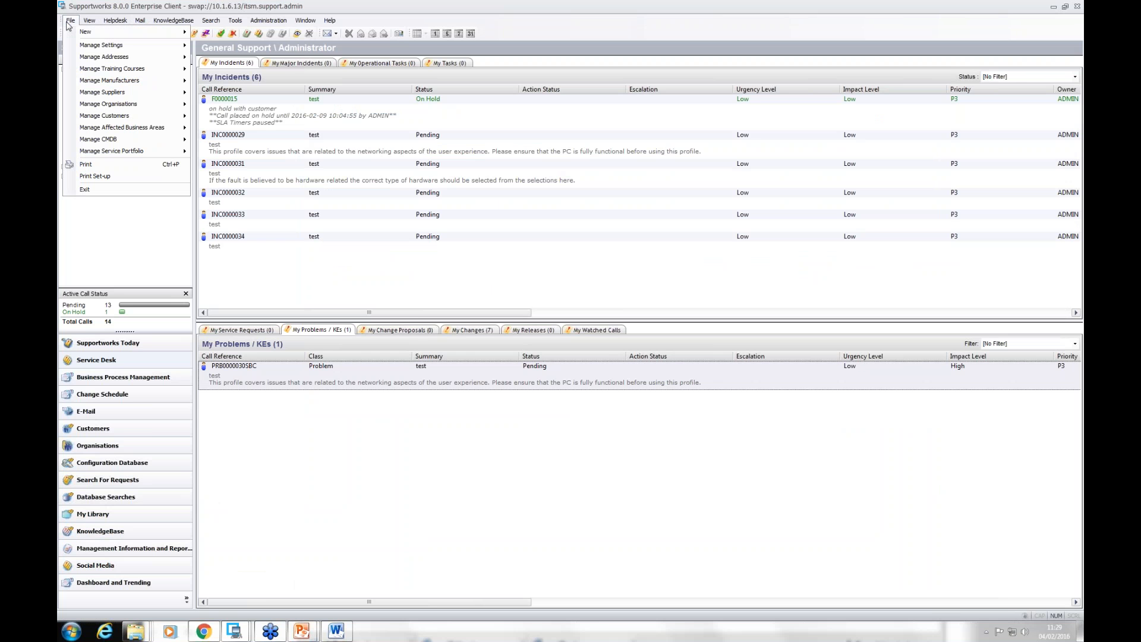
{"action": "mouse_move", "coordinate": [120, 131]}
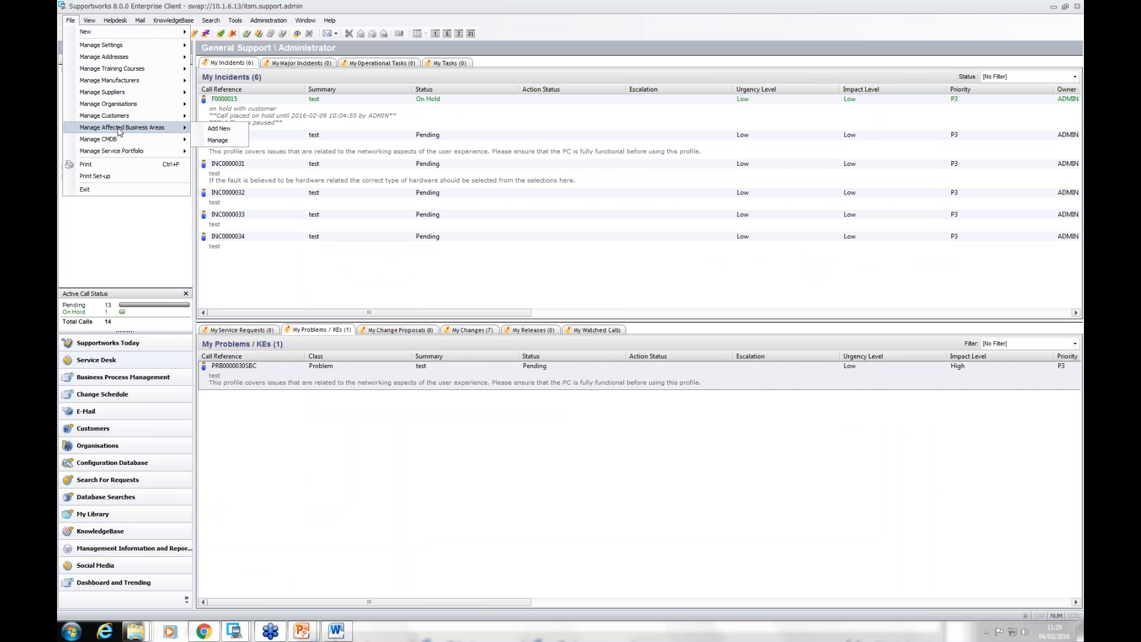
{"action": "left_click", "coordinate": [218, 141]}
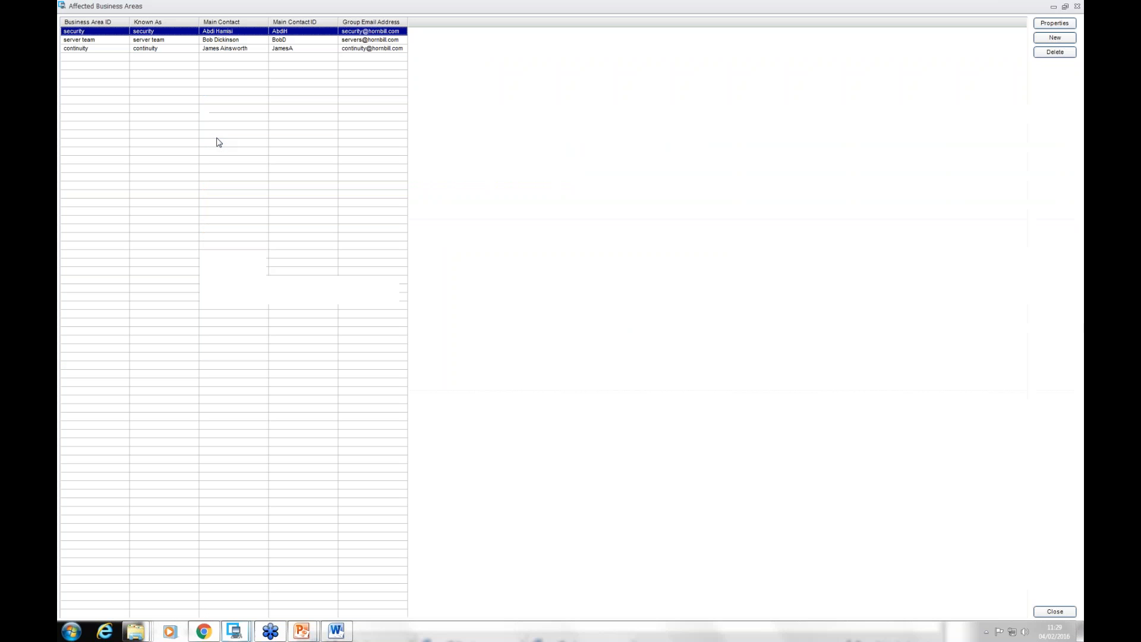
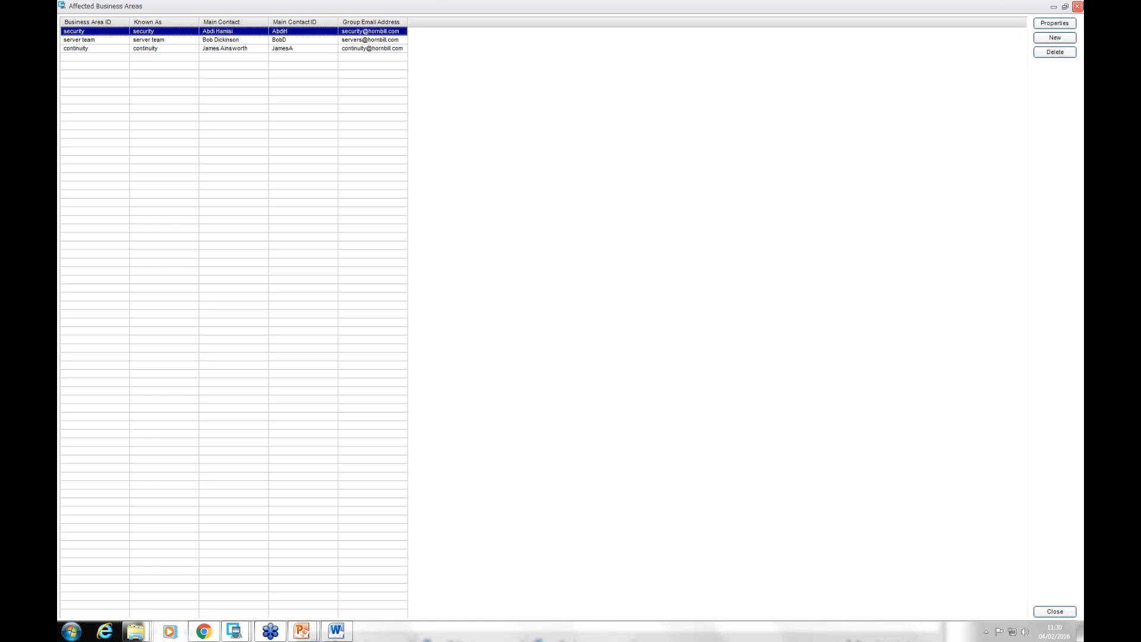
Step: Close the affected business areas list and search the Configuration Database for items whose type matches "%server"
{"action": "left_click", "coordinate": [1077, 6]}
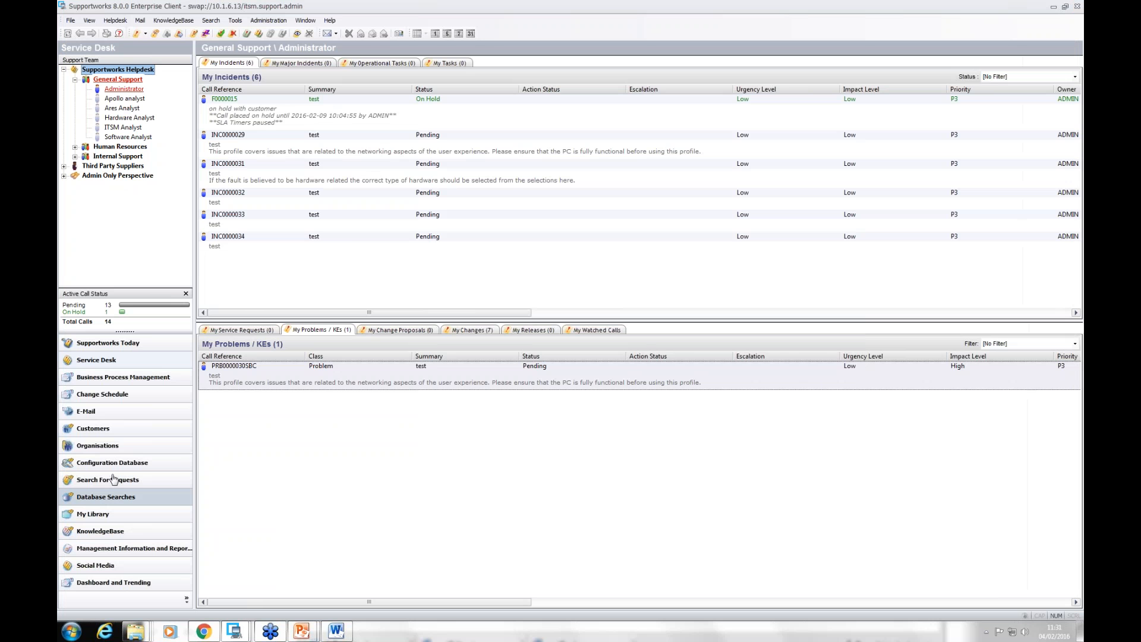
{"action": "left_click", "coordinate": [122, 463]}
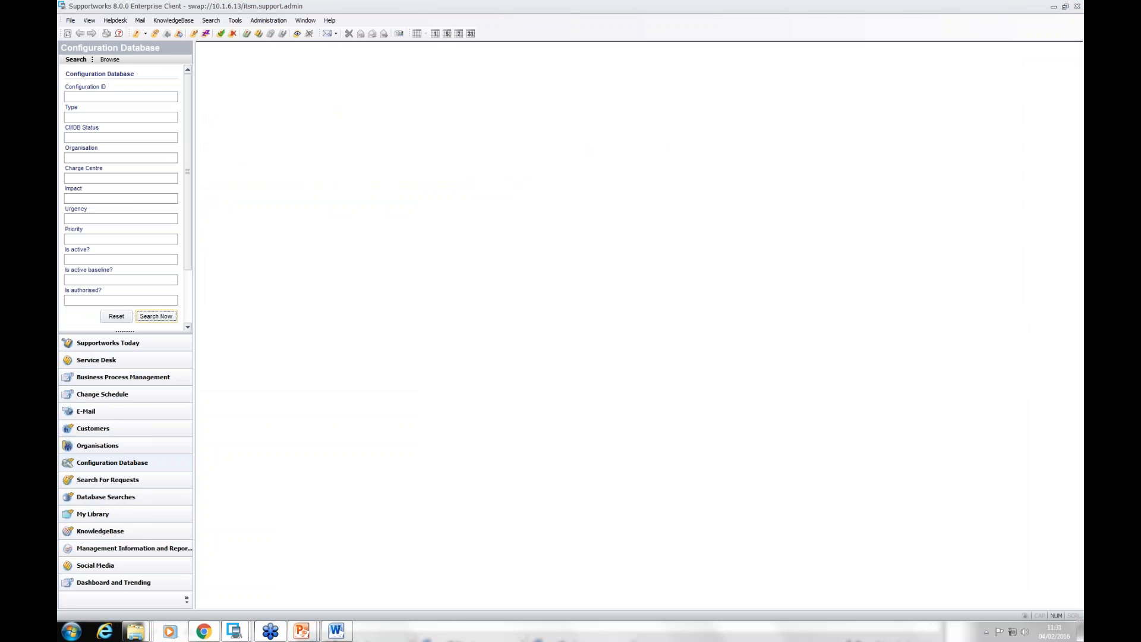
{"action": "left_click", "coordinate": [94, 116]}
{"action": "type", "text": "%server"}
{"action": "key", "text": "Return"}
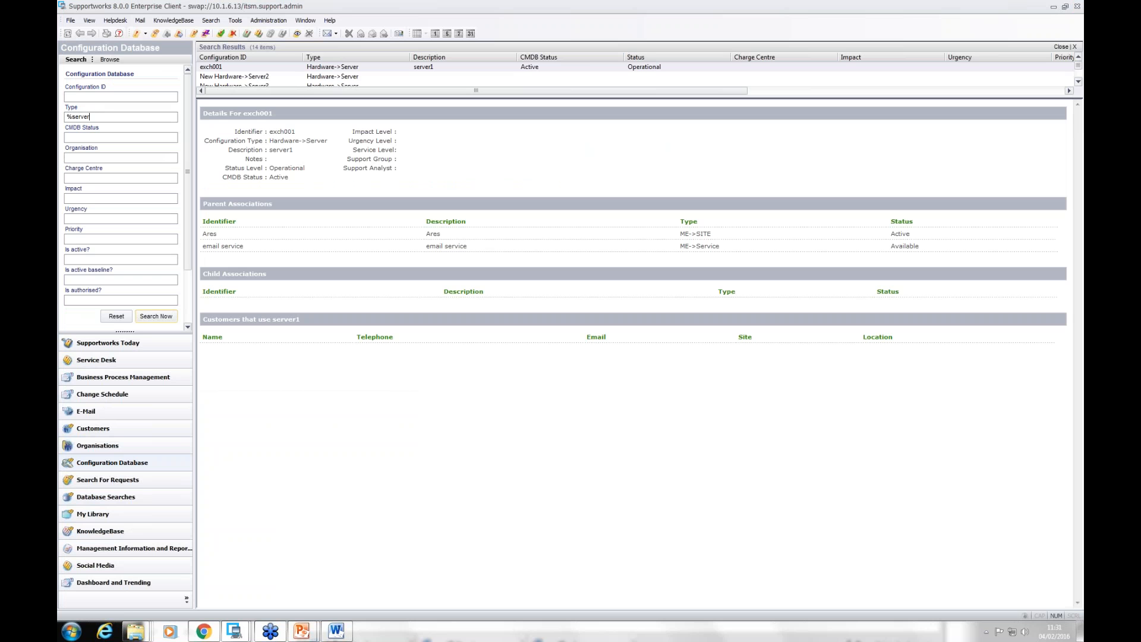
Step: Open configuration item exch001 and view the affected business areas linked to it
{"action": "double_click", "coordinate": [288, 68]}
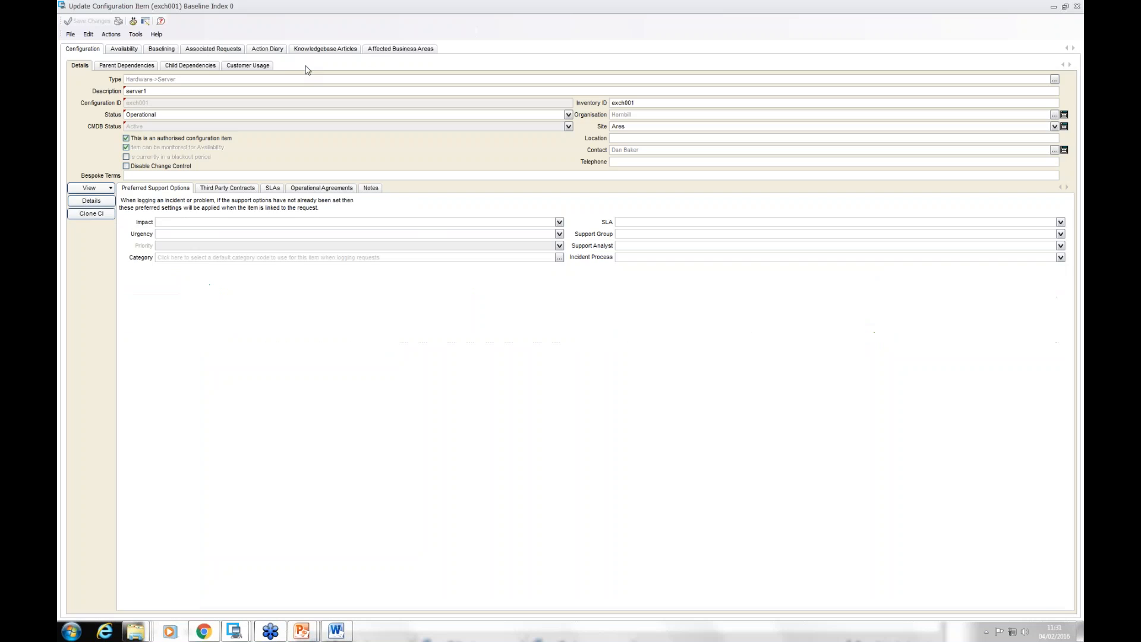
{"action": "left_click", "coordinate": [388, 51]}
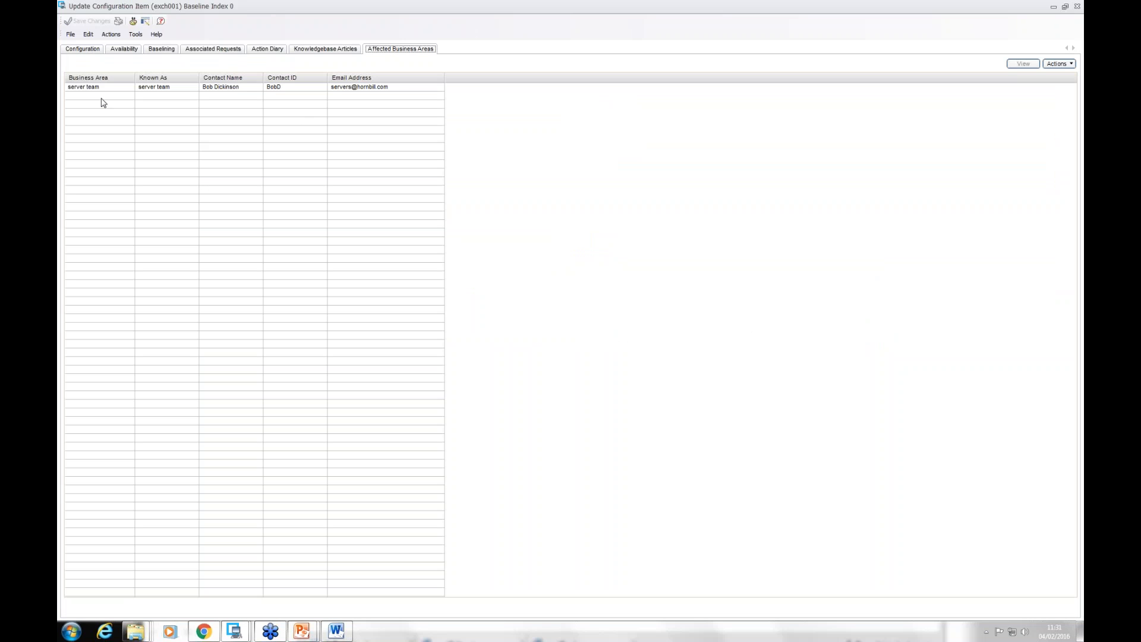
{"action": "left_click", "coordinate": [120, 91]}
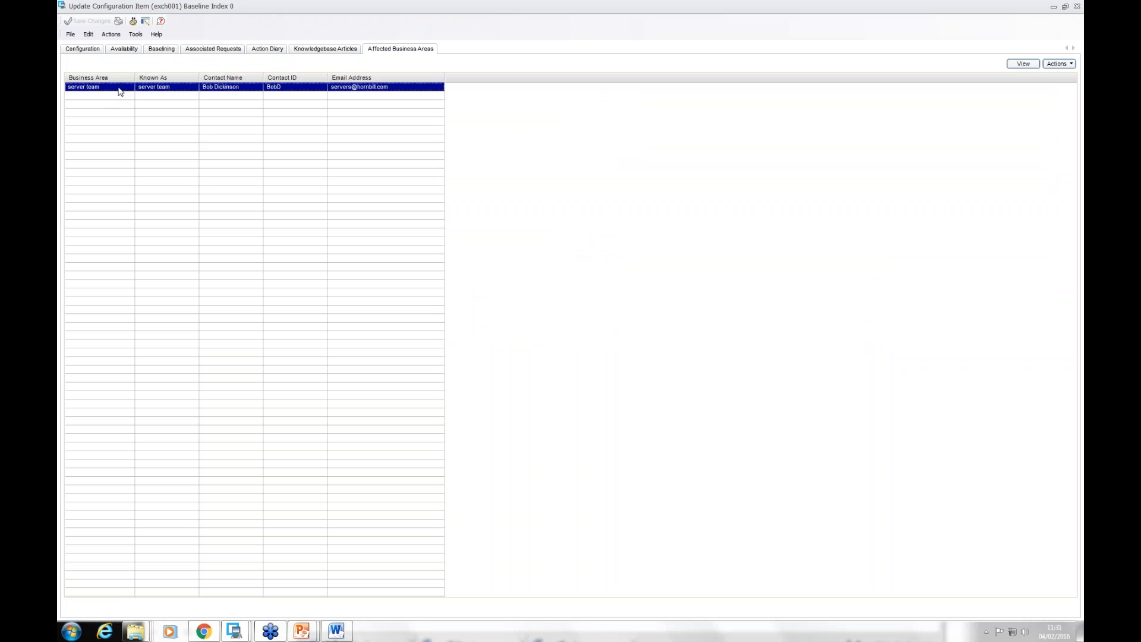
Step: Open the email service among exch001's parent dependencies, examine its affected business areas, and close both records
{"action": "left_click", "coordinate": [95, 51]}
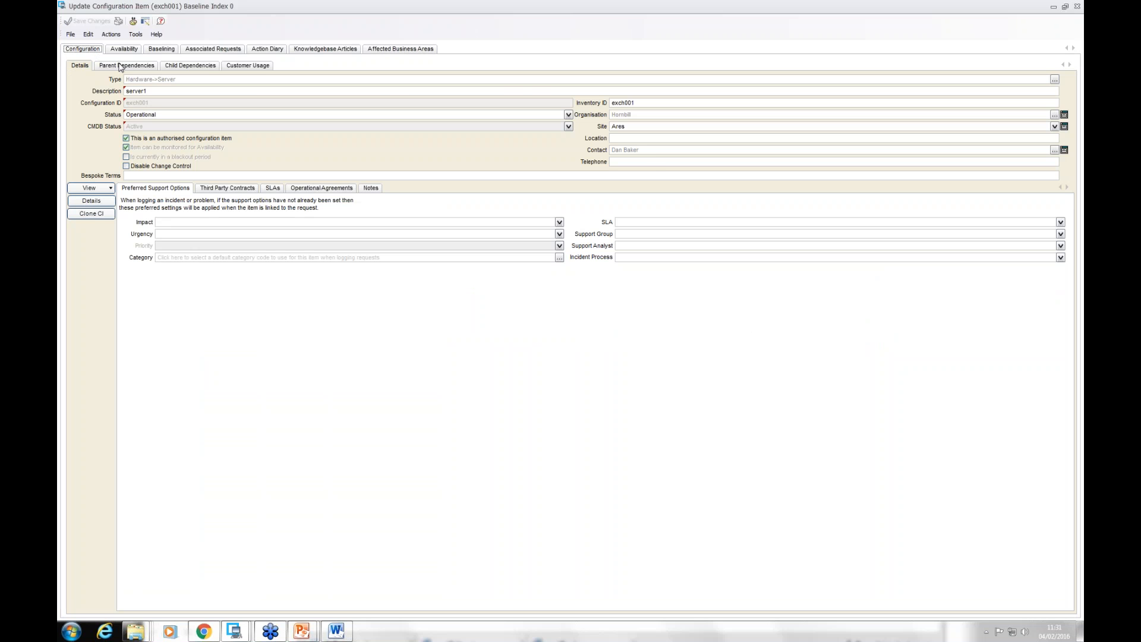
{"action": "left_click", "coordinate": [120, 67]}
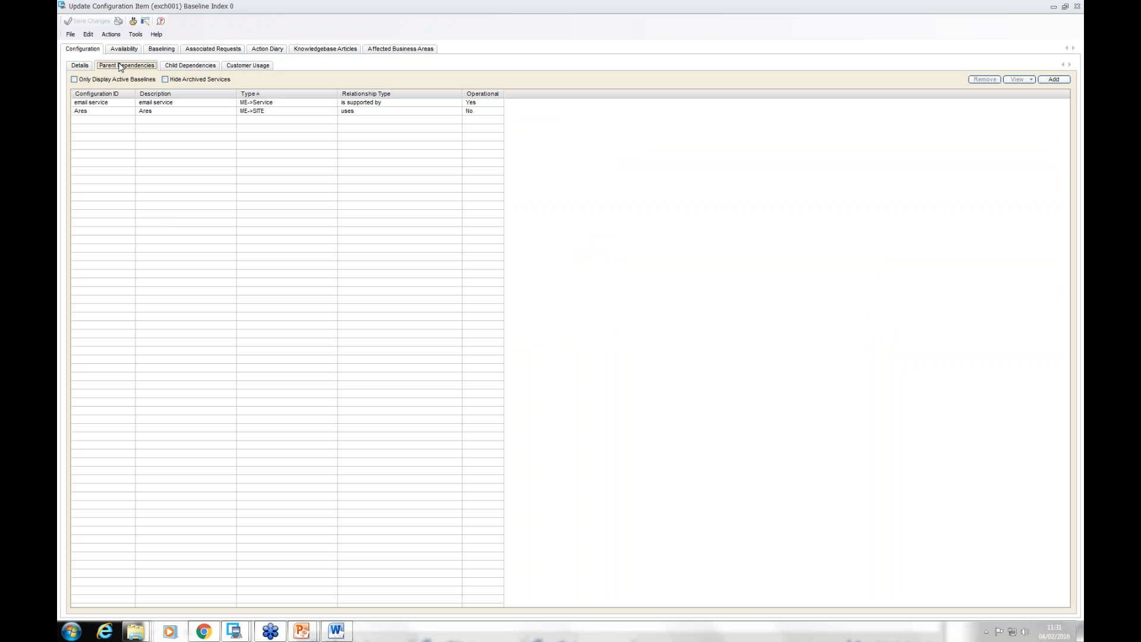
{"action": "double_click", "coordinate": [115, 106]}
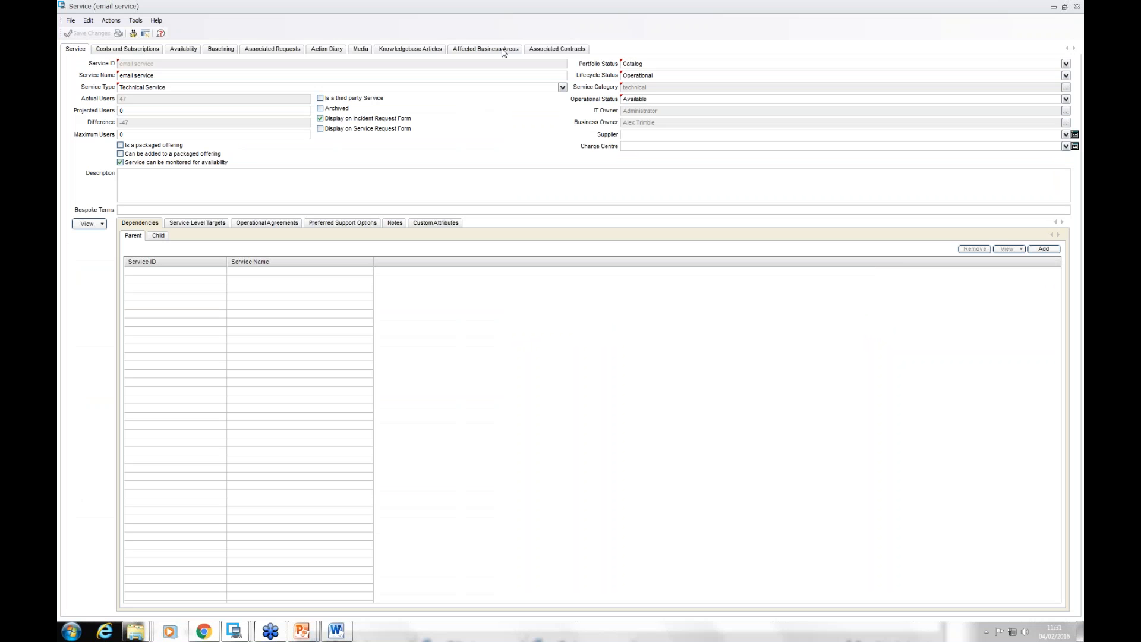
{"action": "left_click", "coordinate": [504, 51]}
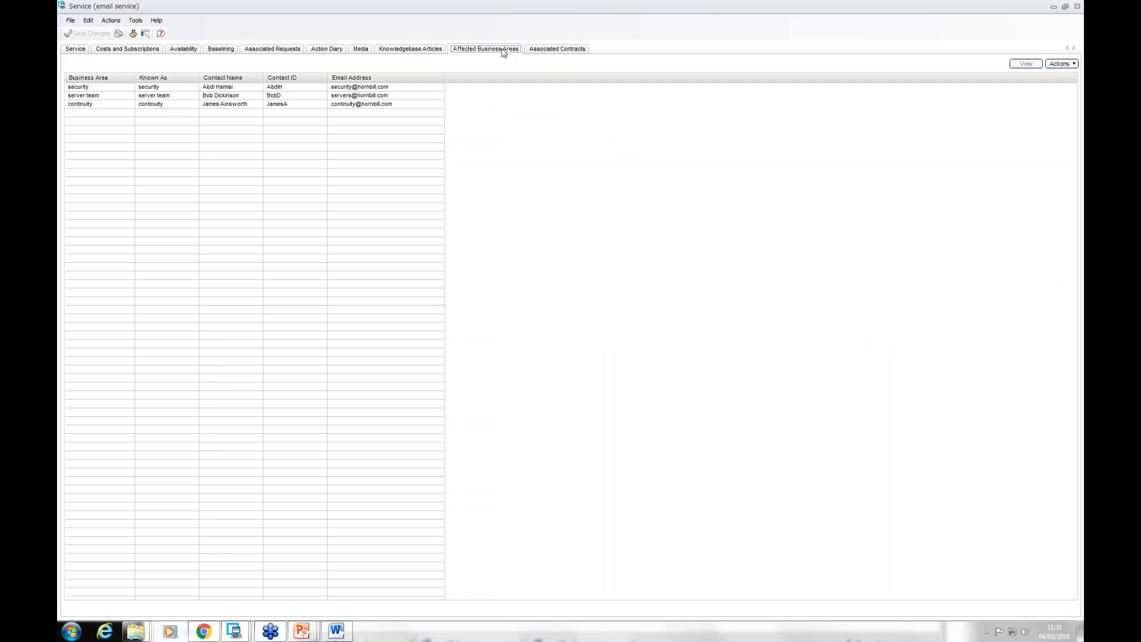
{"action": "left_click", "coordinate": [88, 89]}
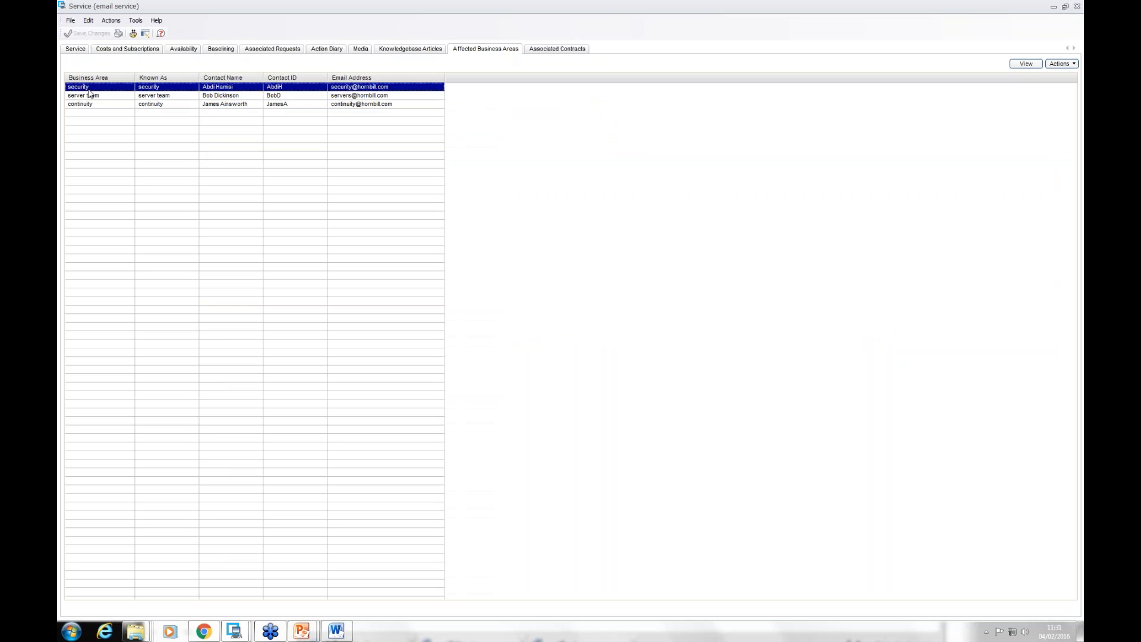
{"action": "left_click", "coordinate": [93, 106]}
{"action": "left_click", "coordinate": [96, 97]}
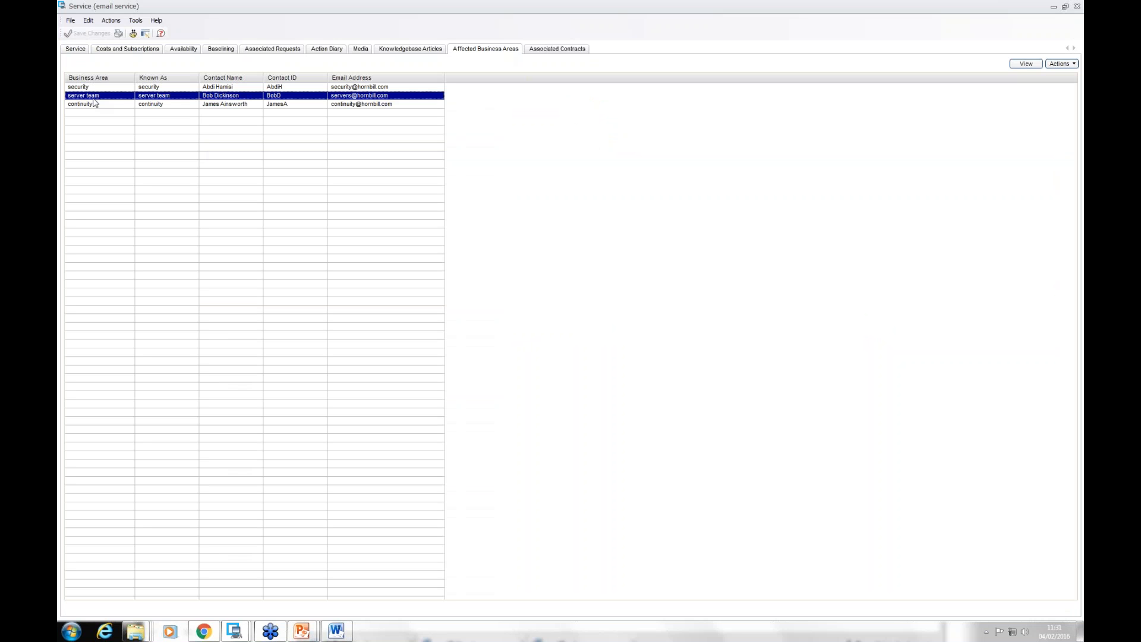
{"action": "left_click", "coordinate": [96, 88]}
{"action": "left_click", "coordinate": [102, 106]}
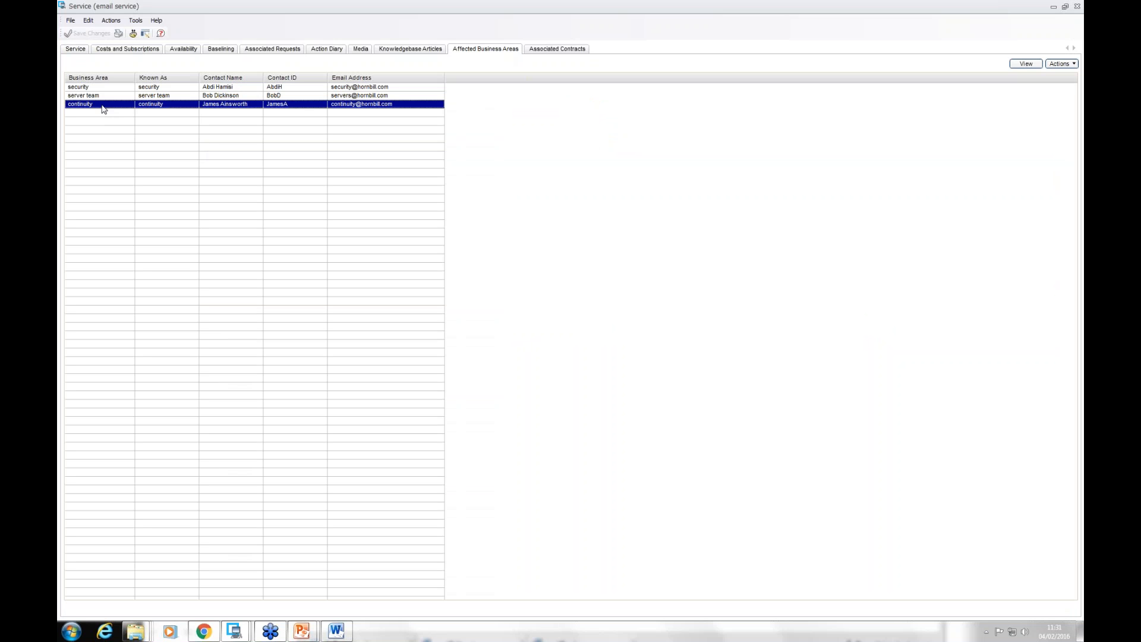
{"action": "left_click", "coordinate": [1077, 6]}
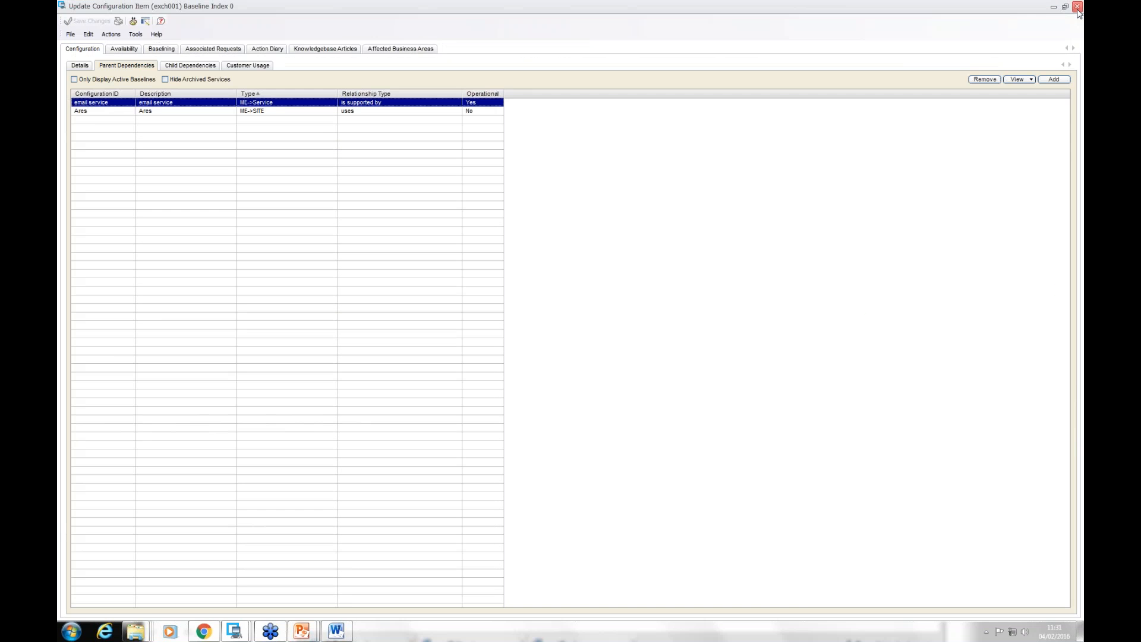
{"action": "left_click", "coordinate": [1077, 6]}
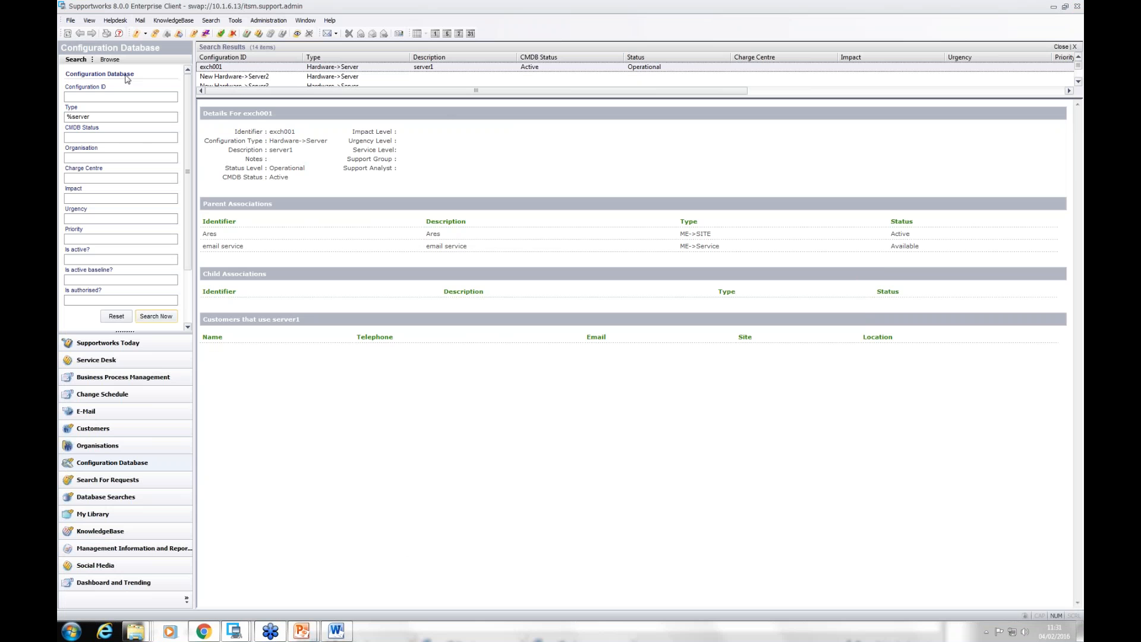
{"action": "left_click", "coordinate": [70, 22]}
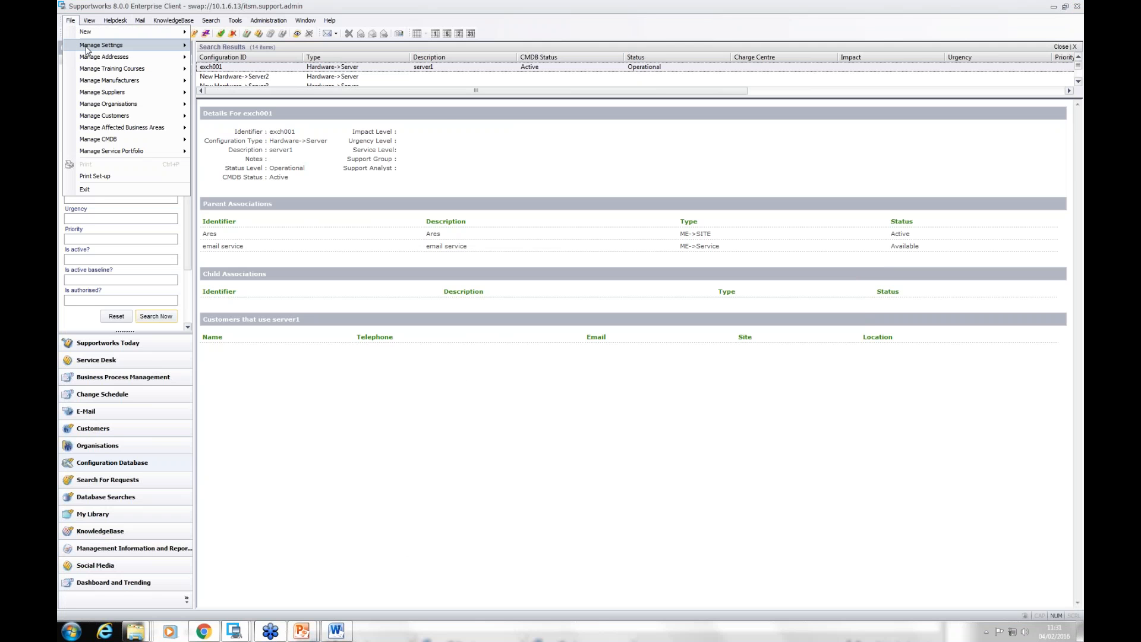
{"action": "mouse_move", "coordinate": [85, 47]}
{"action": "left_click", "coordinate": [228, 57]}
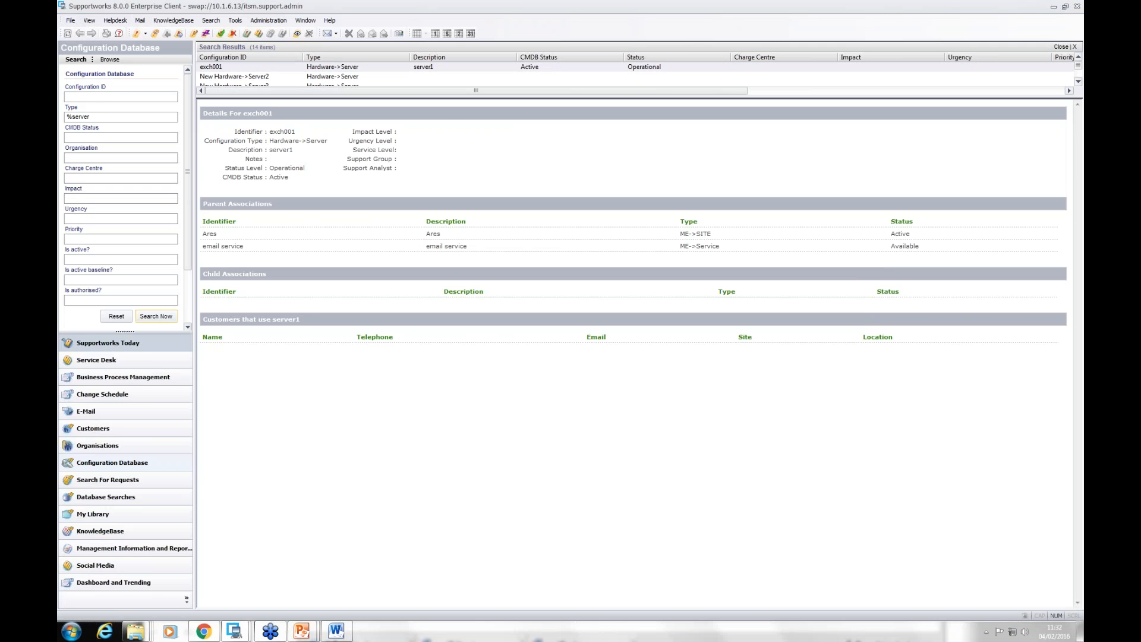
Step: Open change request F0000035 from the Service Desk's list of my changes
{"action": "left_click", "coordinate": [96, 360]}
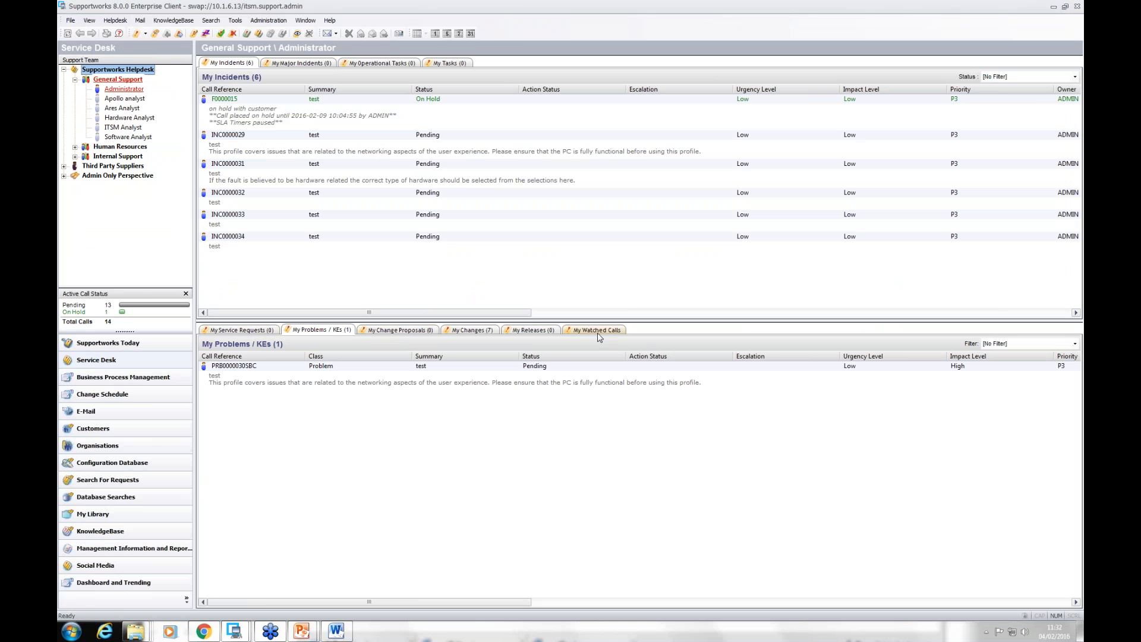
{"action": "left_click", "coordinate": [467, 330]}
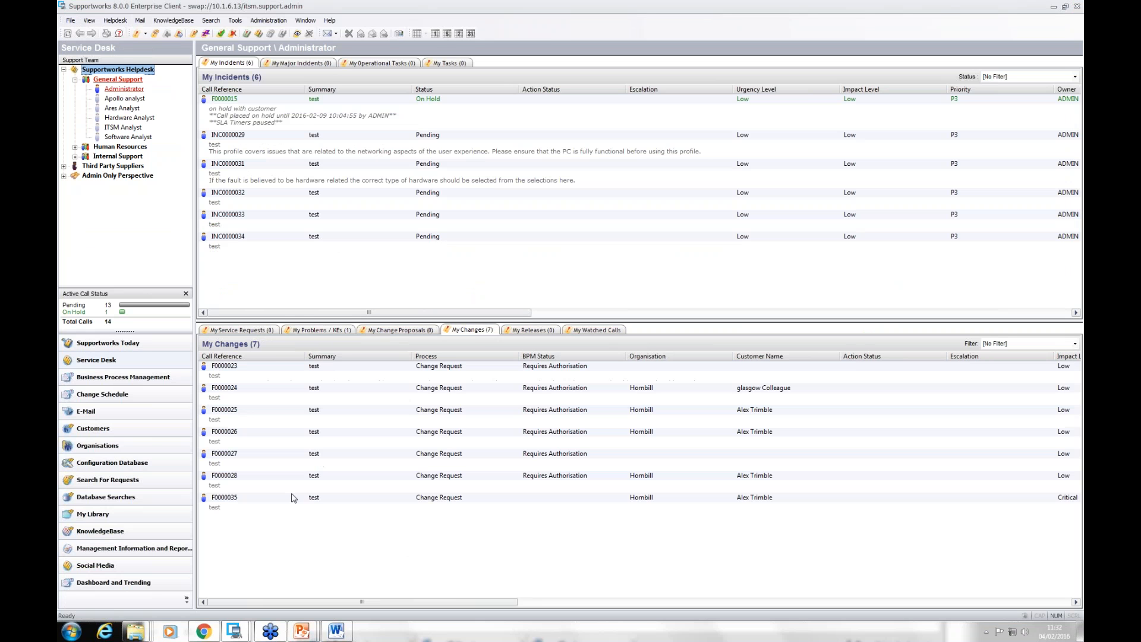
{"action": "double_click", "coordinate": [260, 509]}
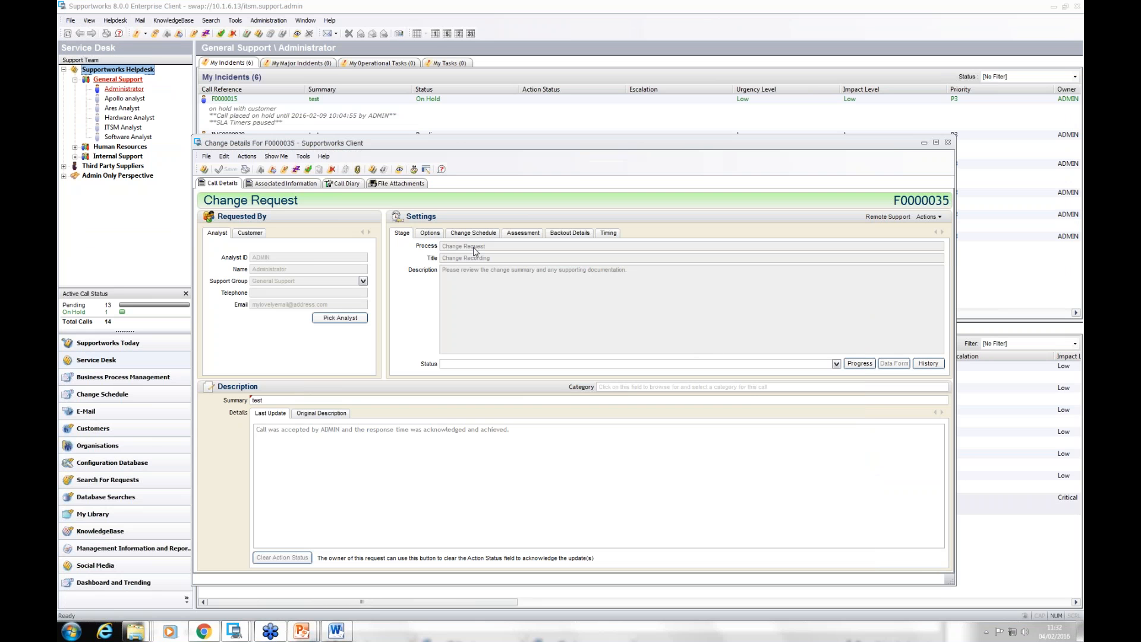
Step: Leave the change request, open the Change Request process in Process Settings, and view its process stages
{"action": "left_click", "coordinate": [70, 20]}
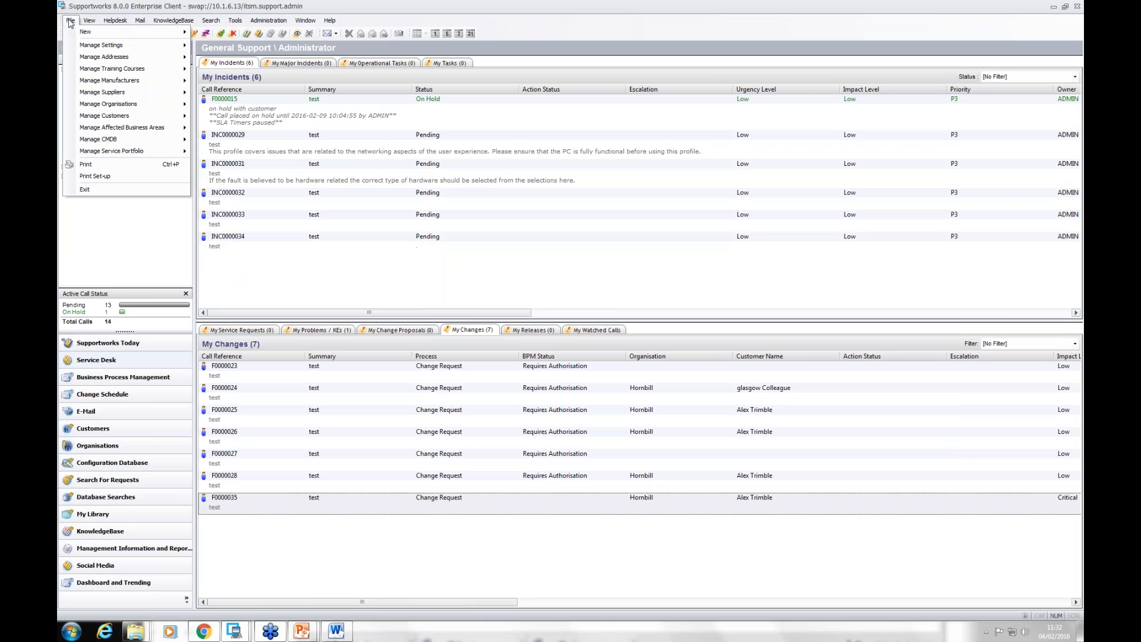
{"action": "mouse_move", "coordinate": [93, 48]}
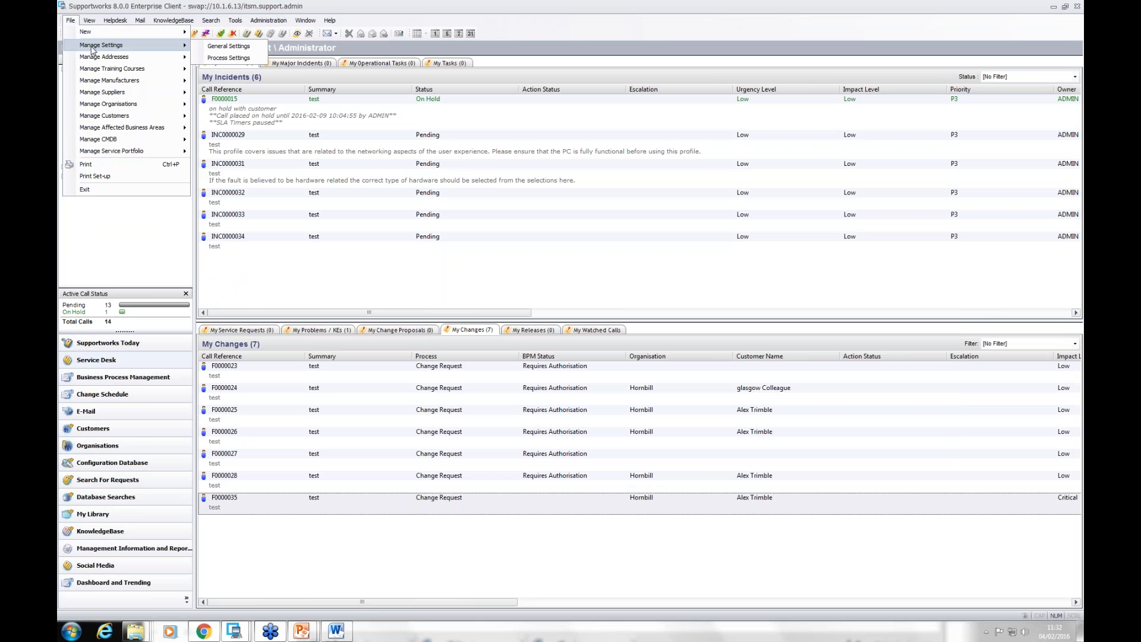
{"action": "left_click", "coordinate": [237, 58]}
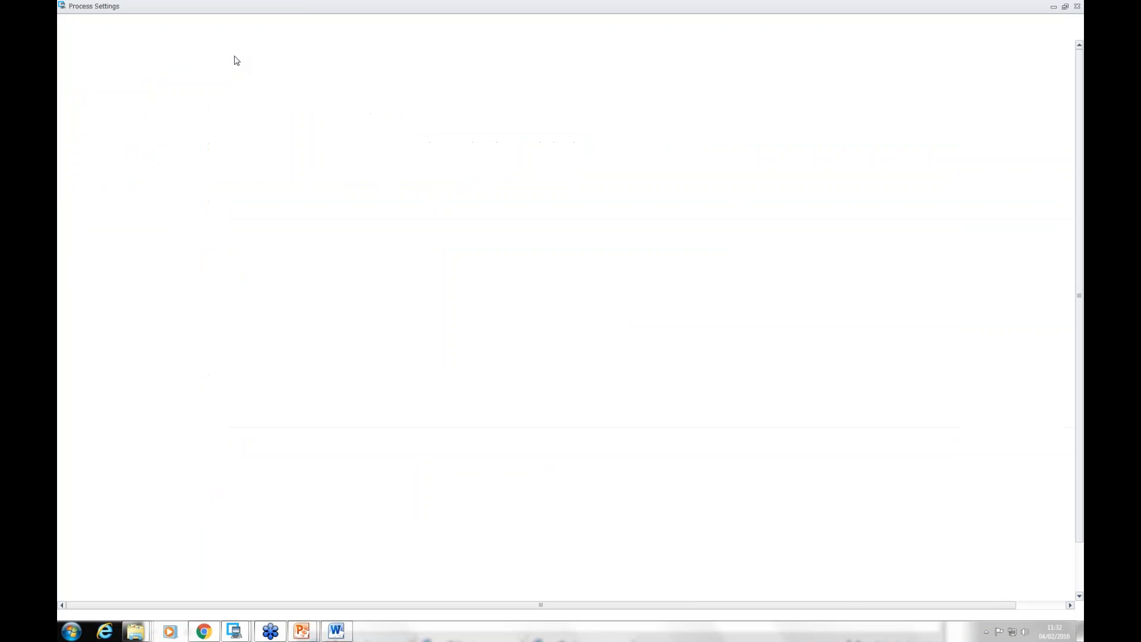
{"action": "double_click", "coordinate": [97, 85]}
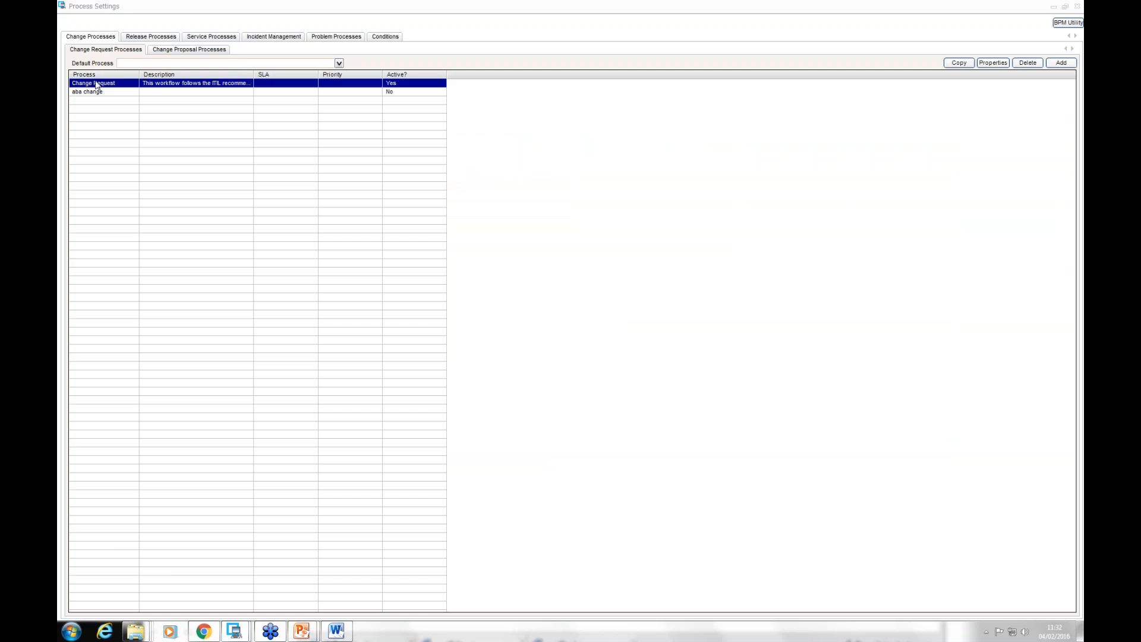
{"action": "left_click", "coordinate": [198, 38]}
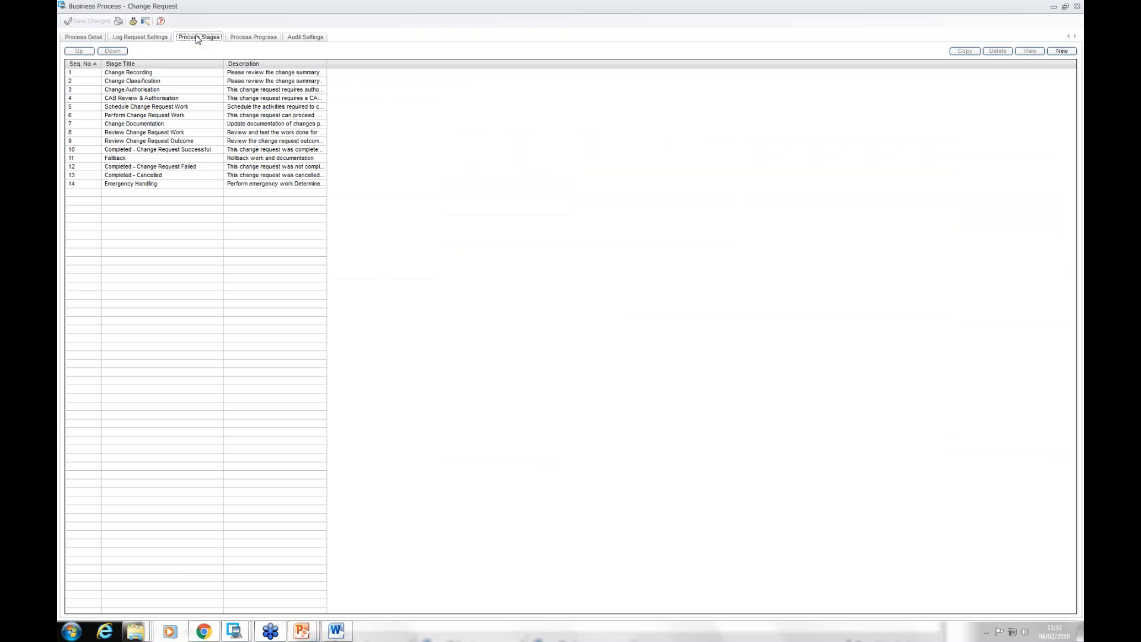
Step: Open the Change Authorisation stage and examine its authorisers, including the weighting note for the Affected Business Areas authoriser
{"action": "double_click", "coordinate": [135, 90]}
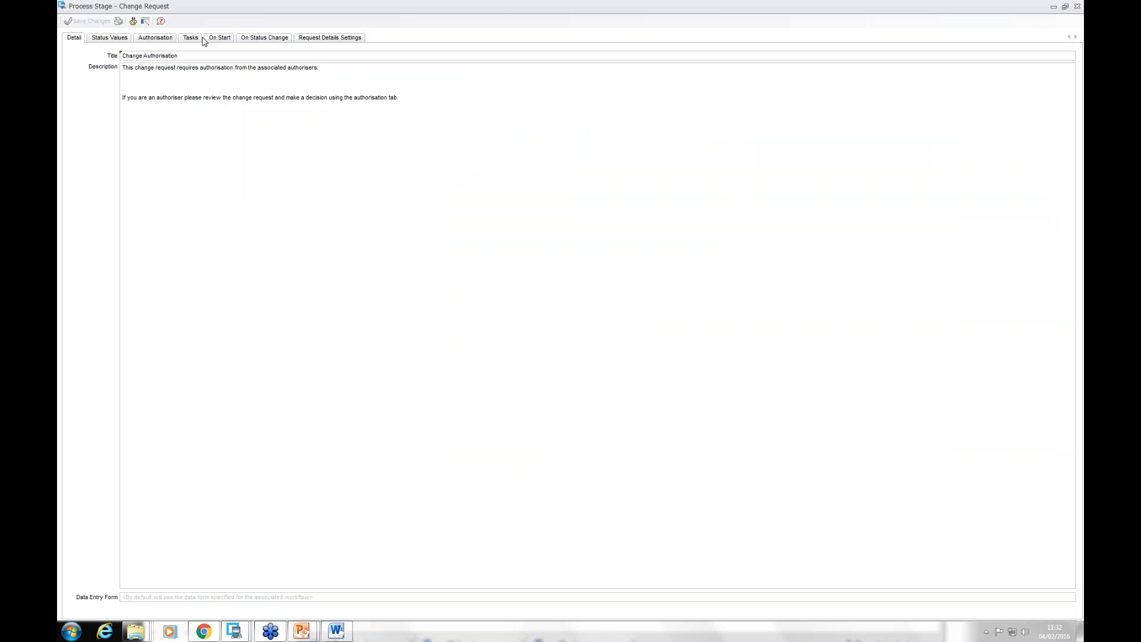
{"action": "left_click", "coordinate": [154, 41]}
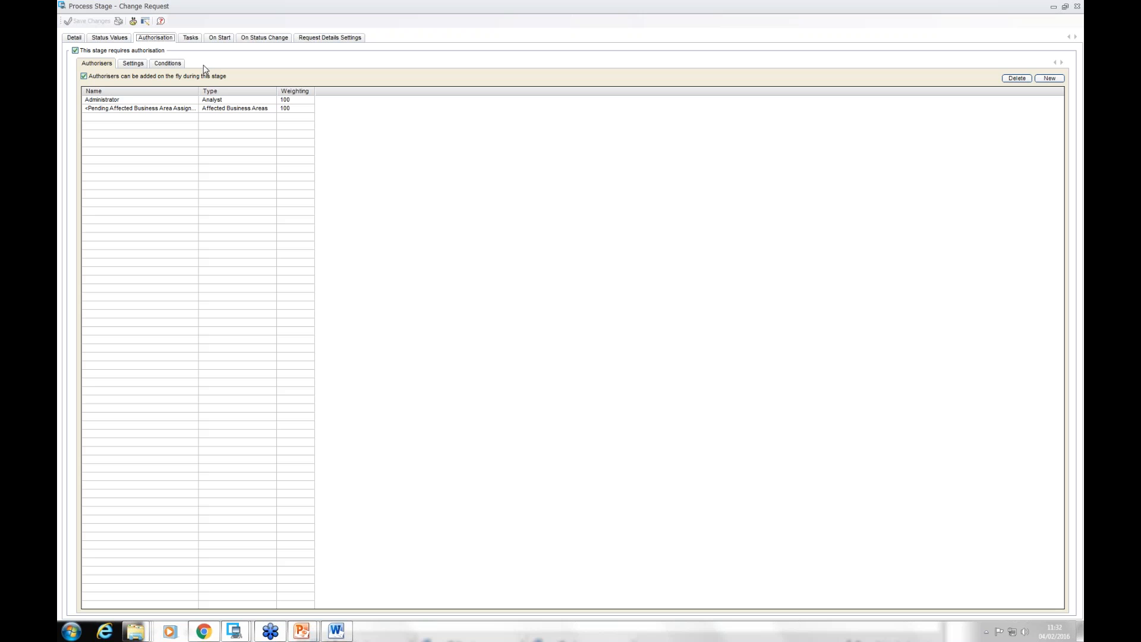
{"action": "left_click", "coordinate": [137, 102]}
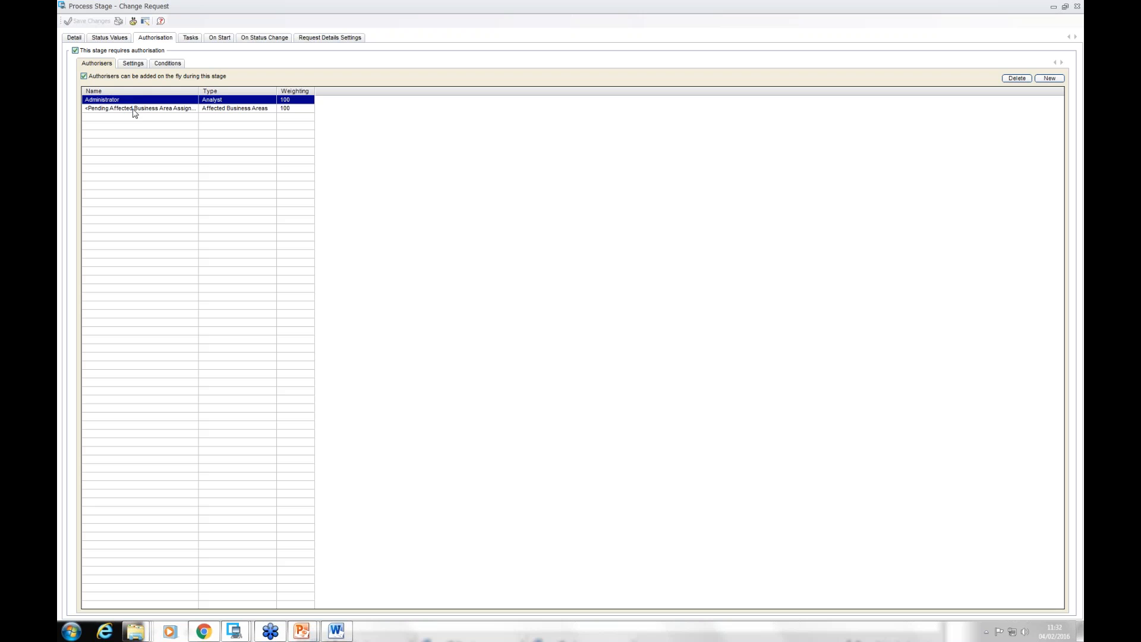
{"action": "double_click", "coordinate": [133, 109]}
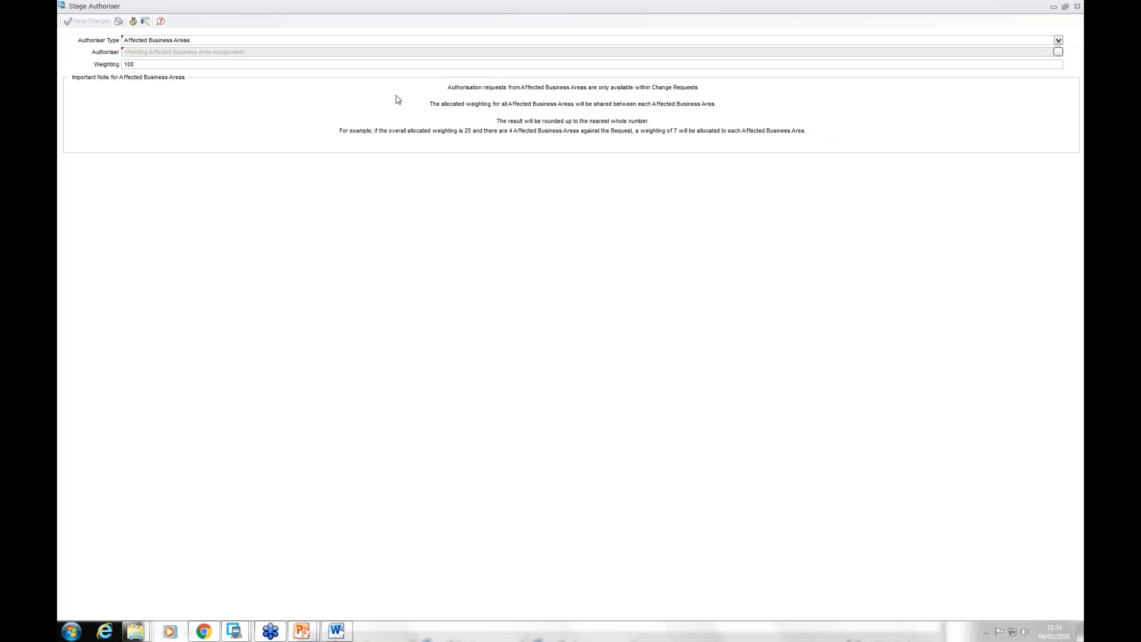
{"action": "left_click", "coordinate": [1077, 8]}
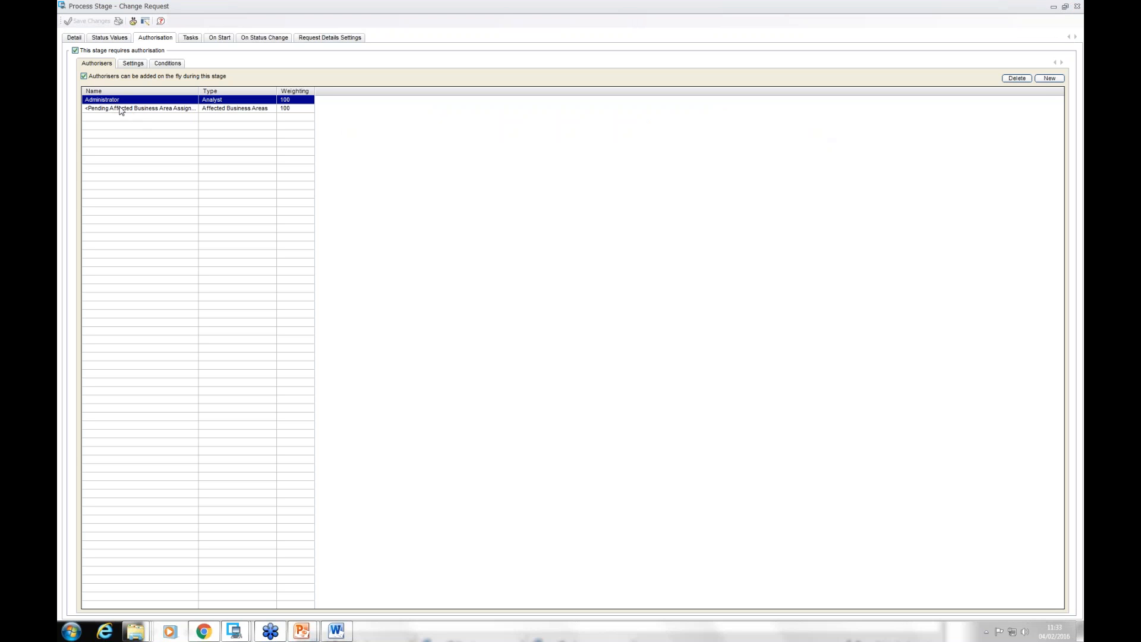
Step: Open the stage's "Site is Ares" authorisation condition and review the authorisers assigned to it
{"action": "left_click", "coordinate": [167, 65]}
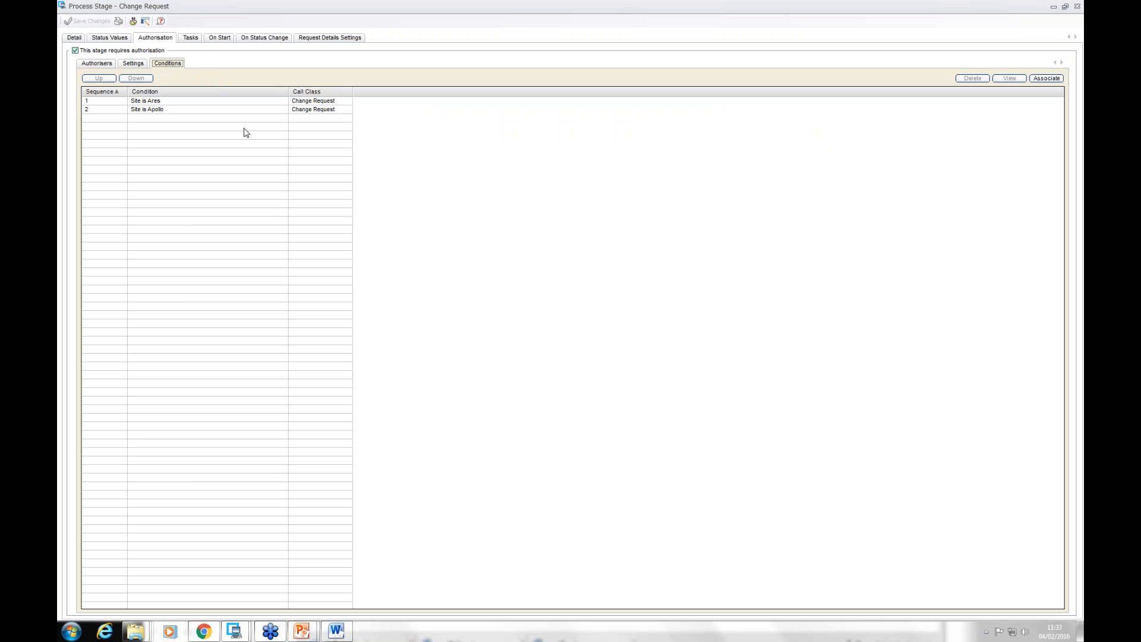
{"action": "double_click", "coordinate": [150, 102]}
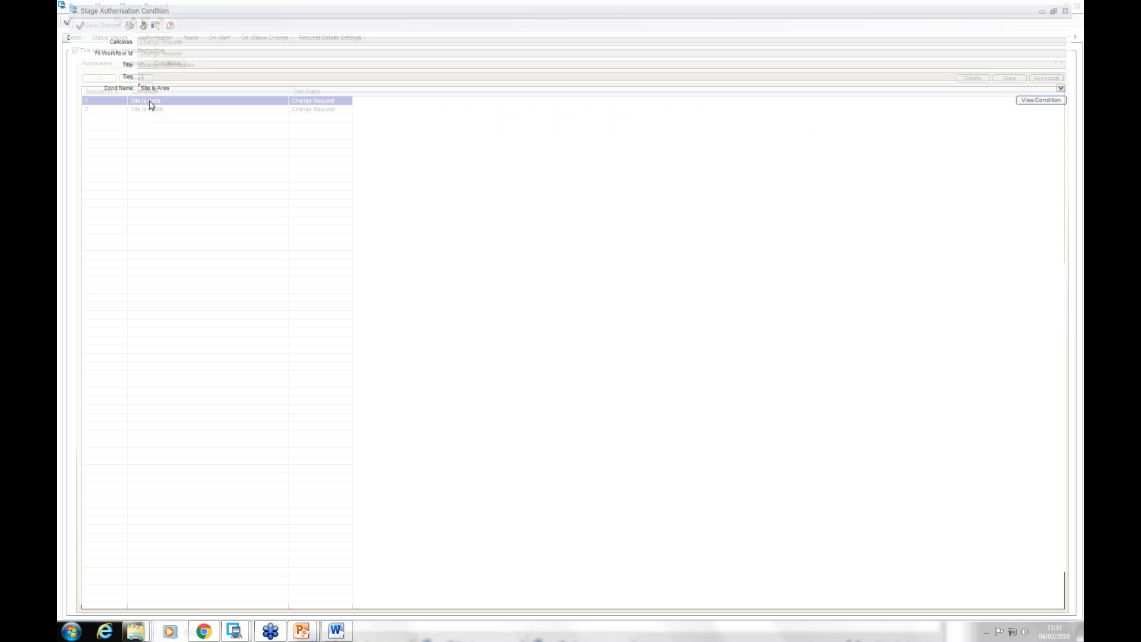
{"action": "left_click", "coordinate": [1064, 98]}
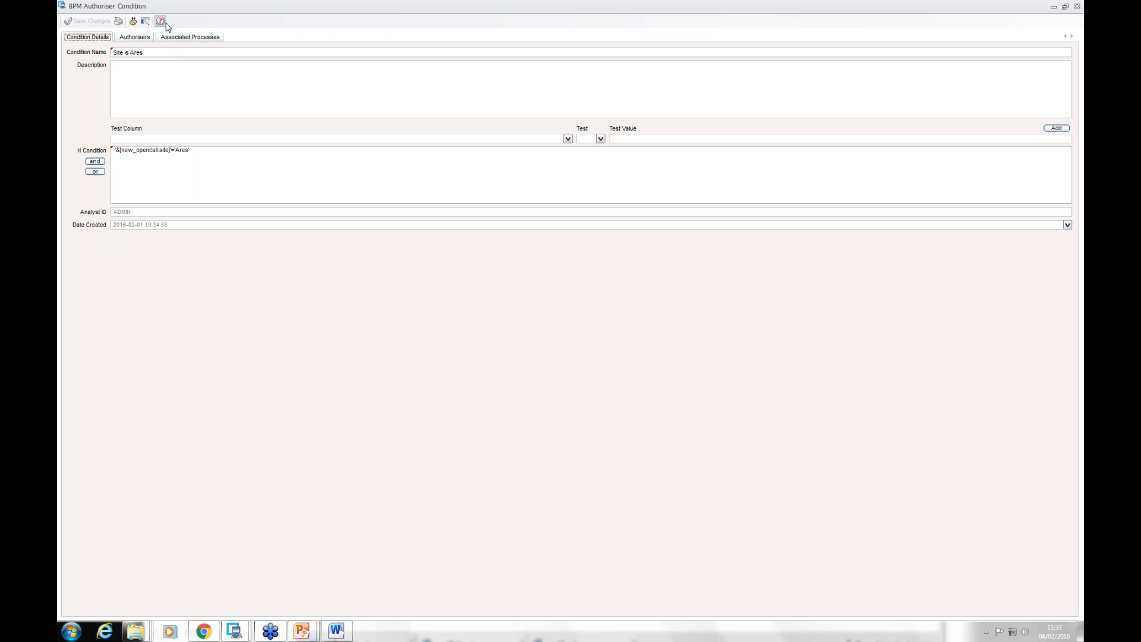
{"action": "left_click", "coordinate": [145, 38]}
{"action": "left_click", "coordinate": [111, 76]}
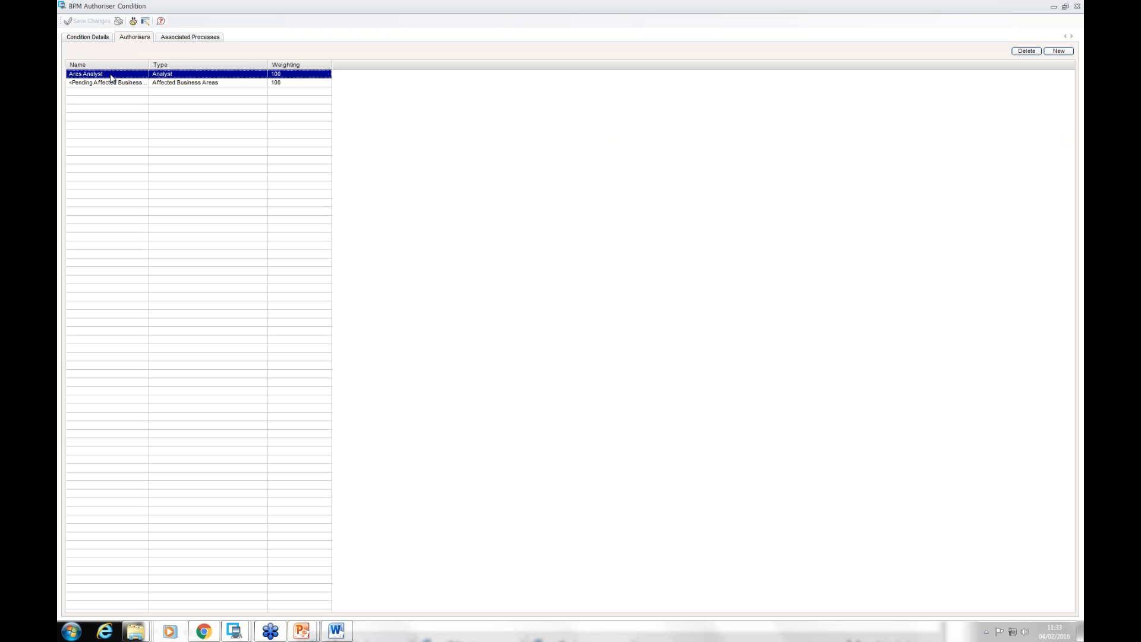
{"action": "left_click", "coordinate": [107, 84]}
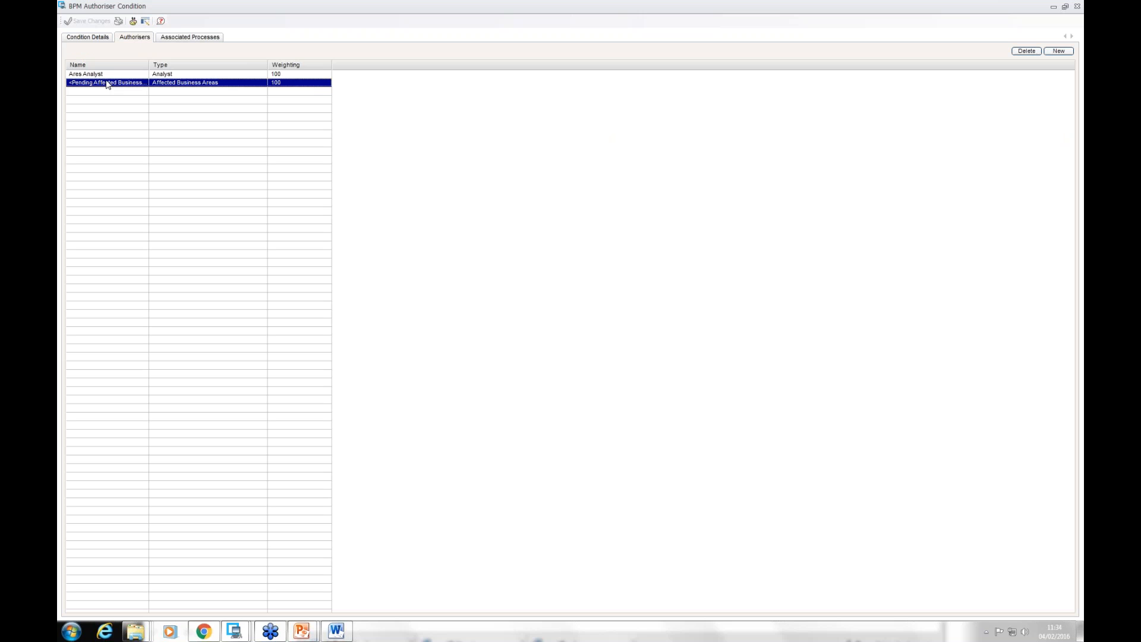
Step: Leave the "Site is Ares" condition and review the "Site is Apollo" condition's authorisers and its condition details
{"action": "left_click", "coordinate": [1078, 6]}
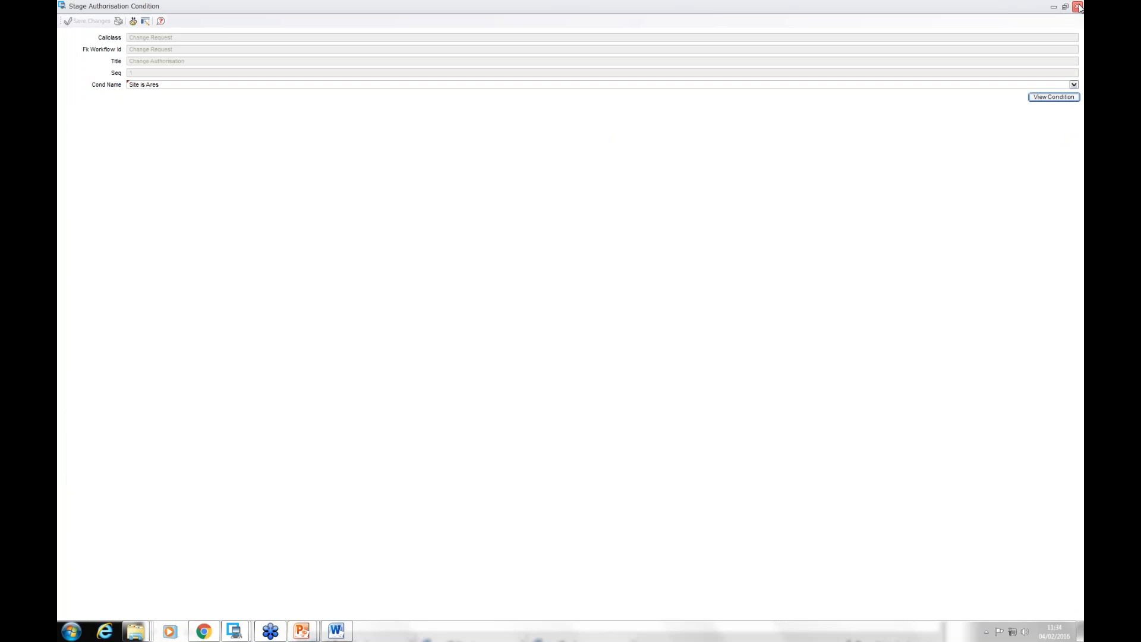
{"action": "left_click", "coordinate": [1078, 6]}
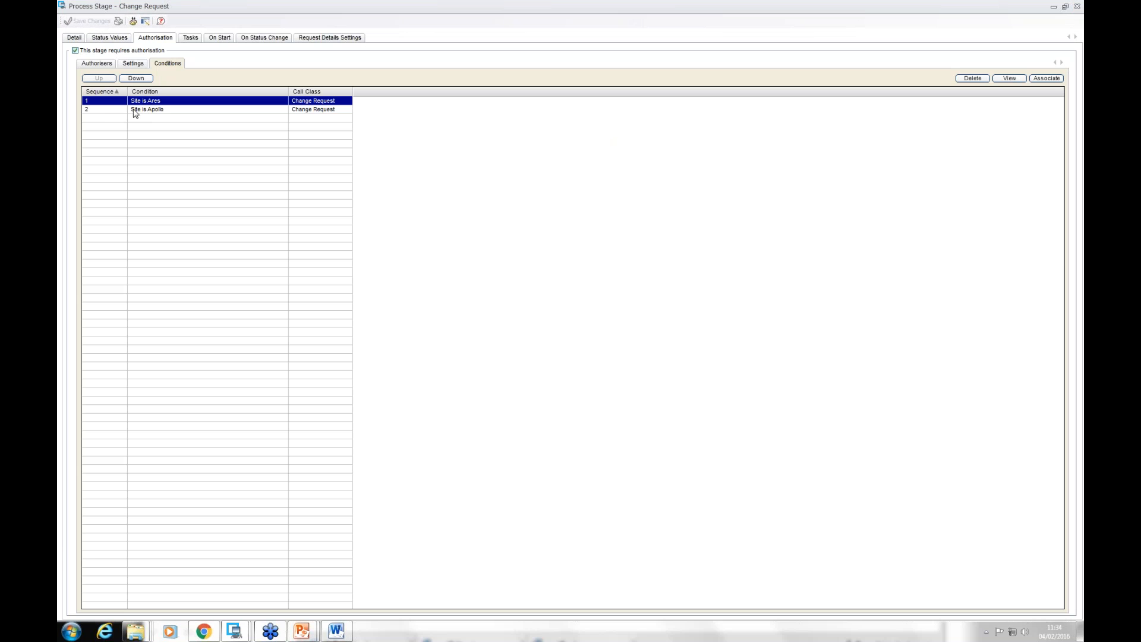
{"action": "double_click", "coordinate": [135, 114]}
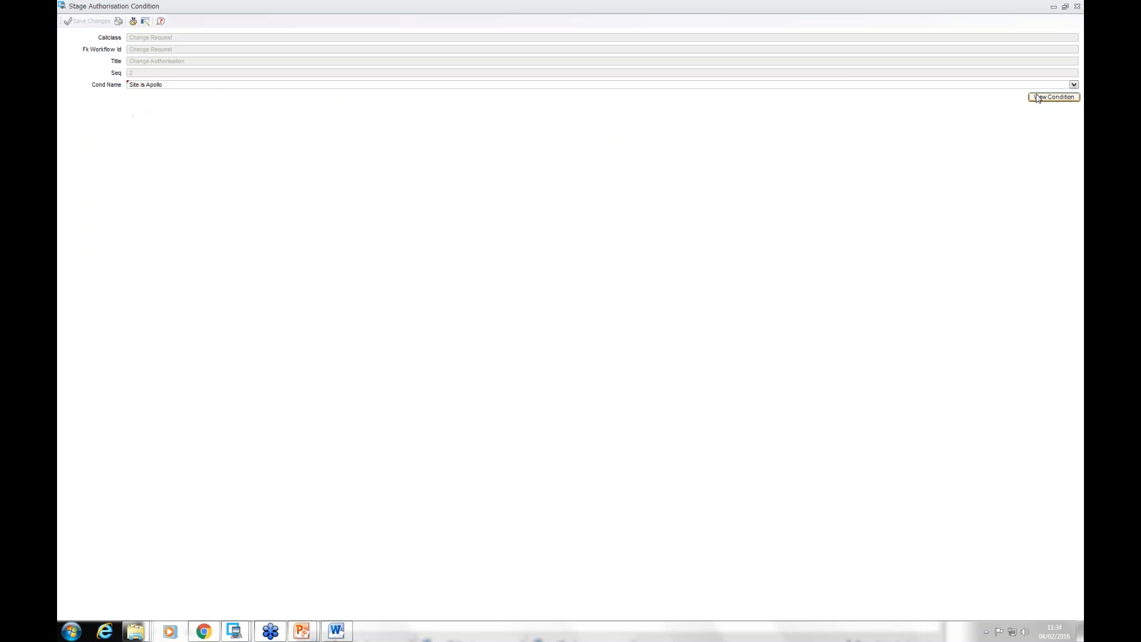
{"action": "left_click", "coordinate": [1038, 97]}
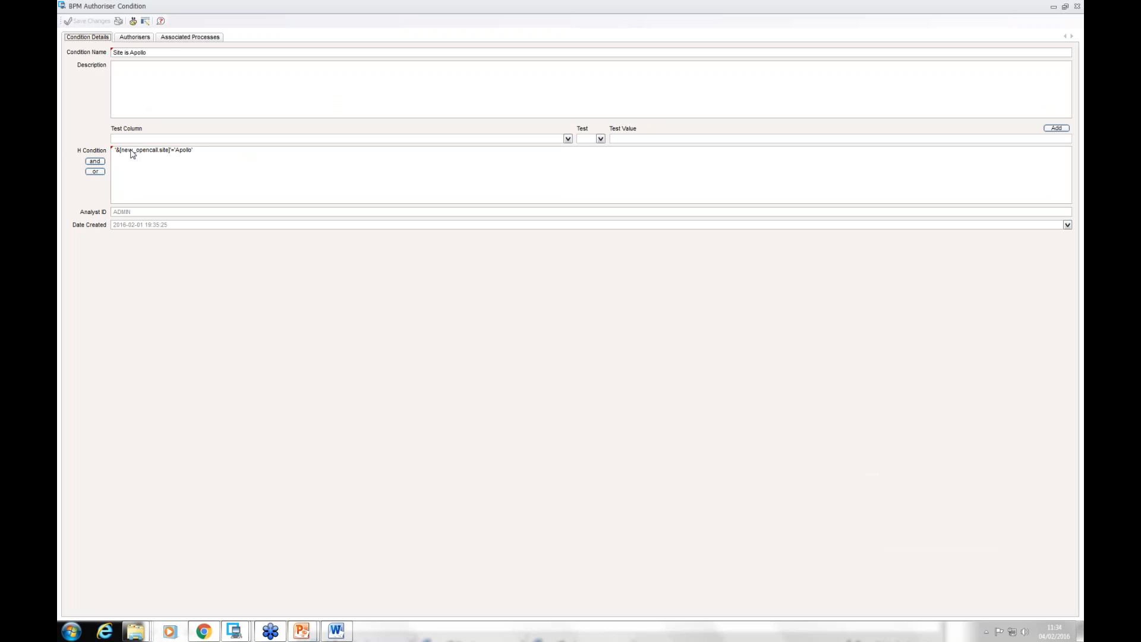
{"action": "left_click", "coordinate": [142, 35]}
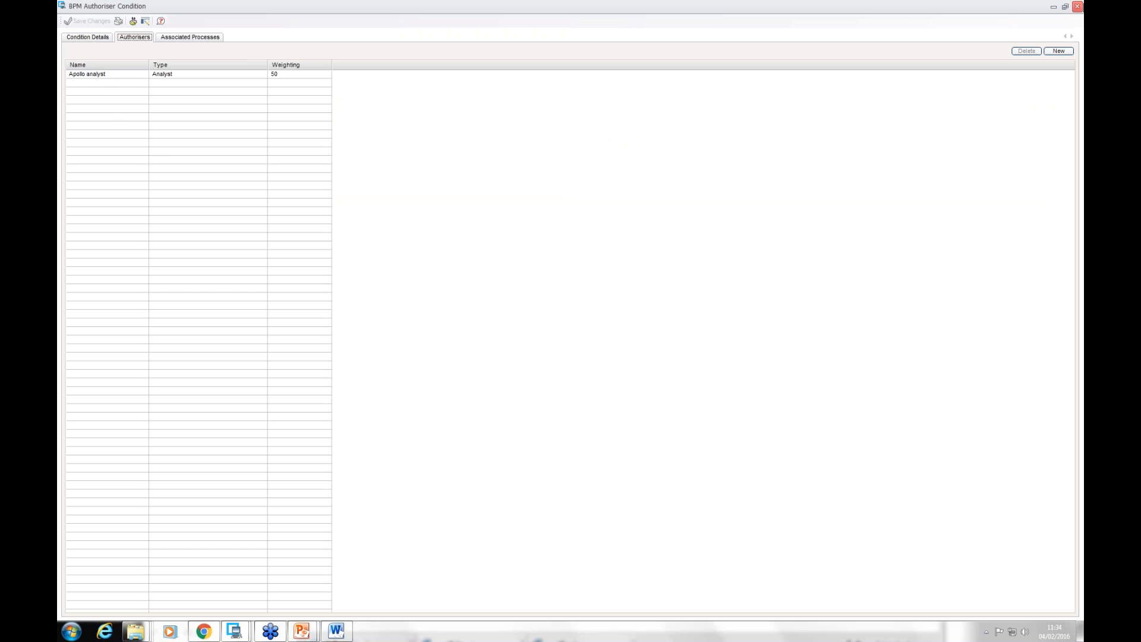
{"action": "left_click", "coordinate": [90, 38]}
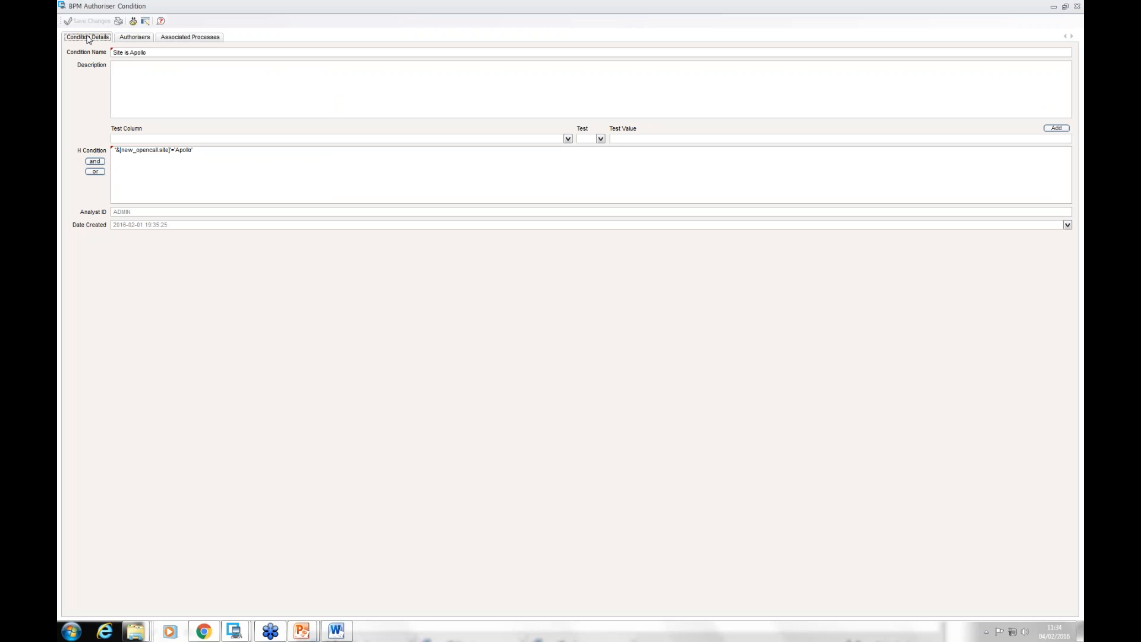
{"action": "left_click", "coordinate": [1077, 6]}
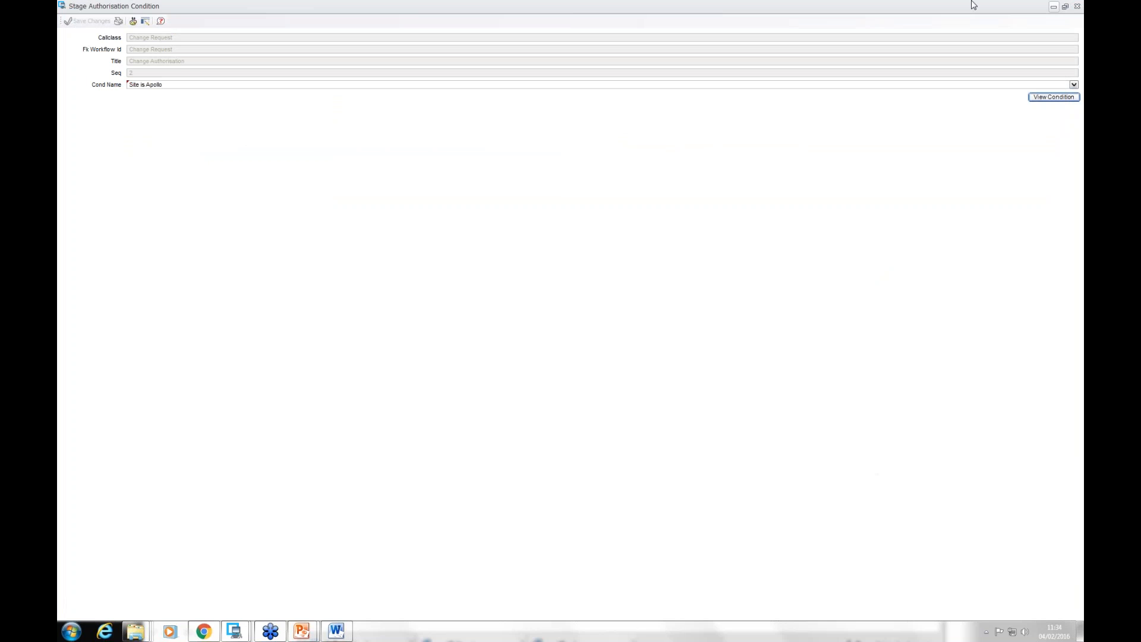
{"action": "left_click", "coordinate": [1076, 7]}
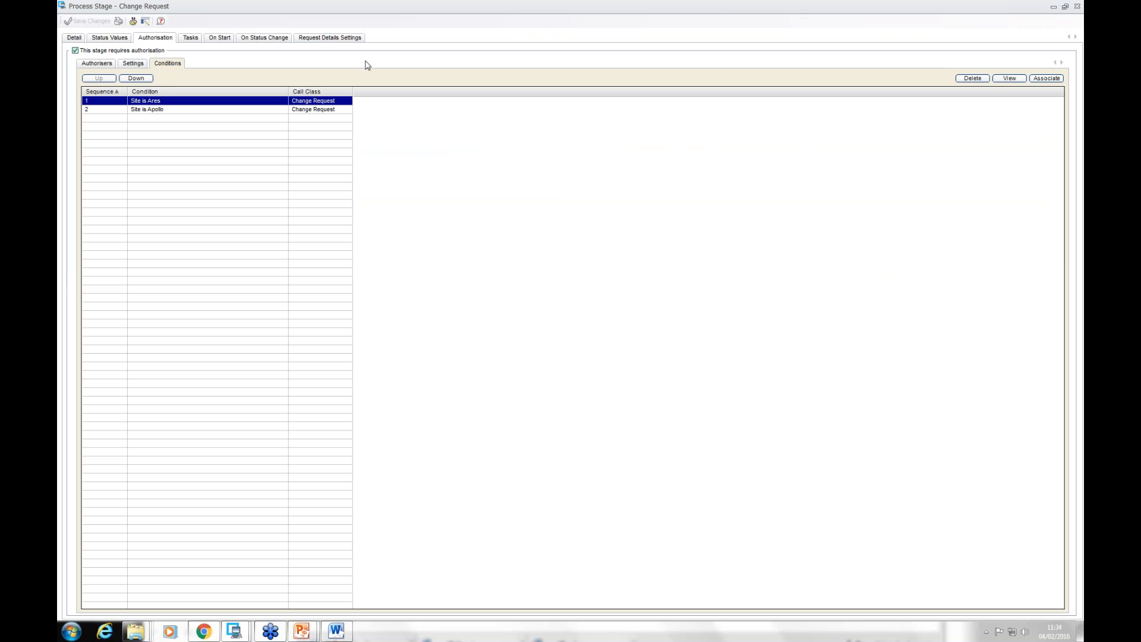
Step: Review the Change Authorisation stage's default authorisers, including the Affected Business Areas entry, and close the process settings
{"action": "left_click", "coordinate": [97, 63]}
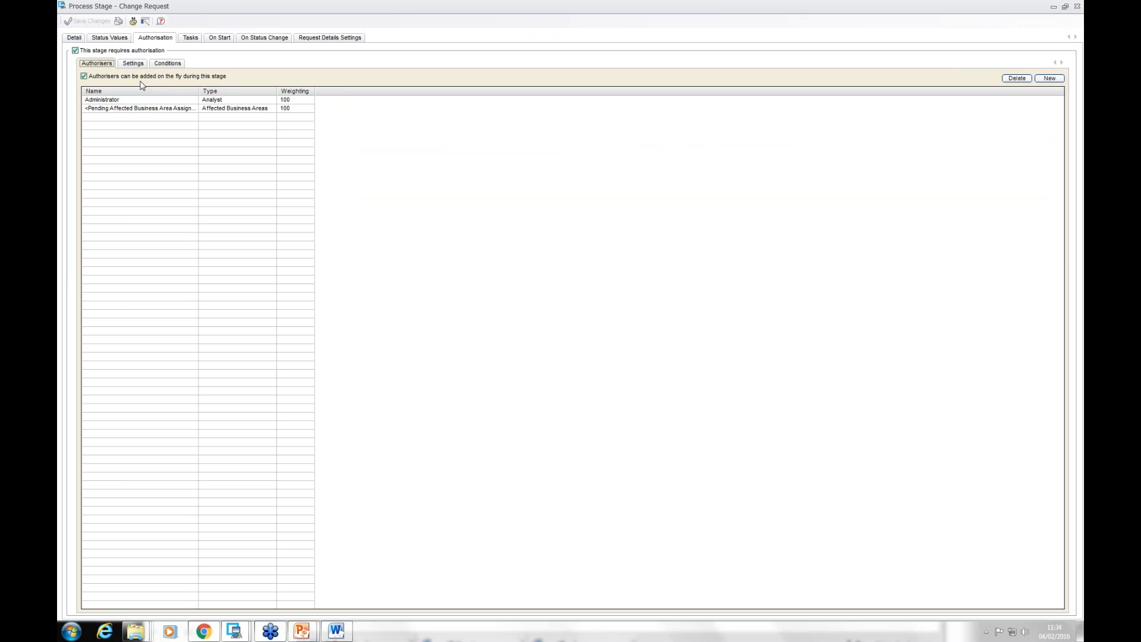
{"action": "left_click", "coordinate": [122, 104]}
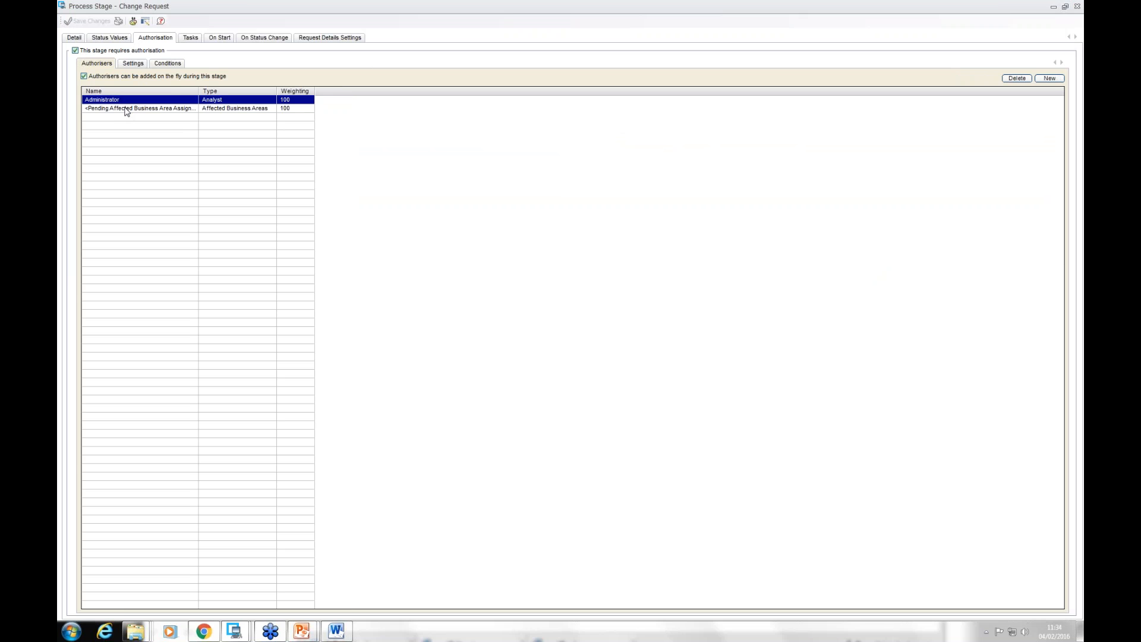
{"action": "left_click", "coordinate": [127, 110]}
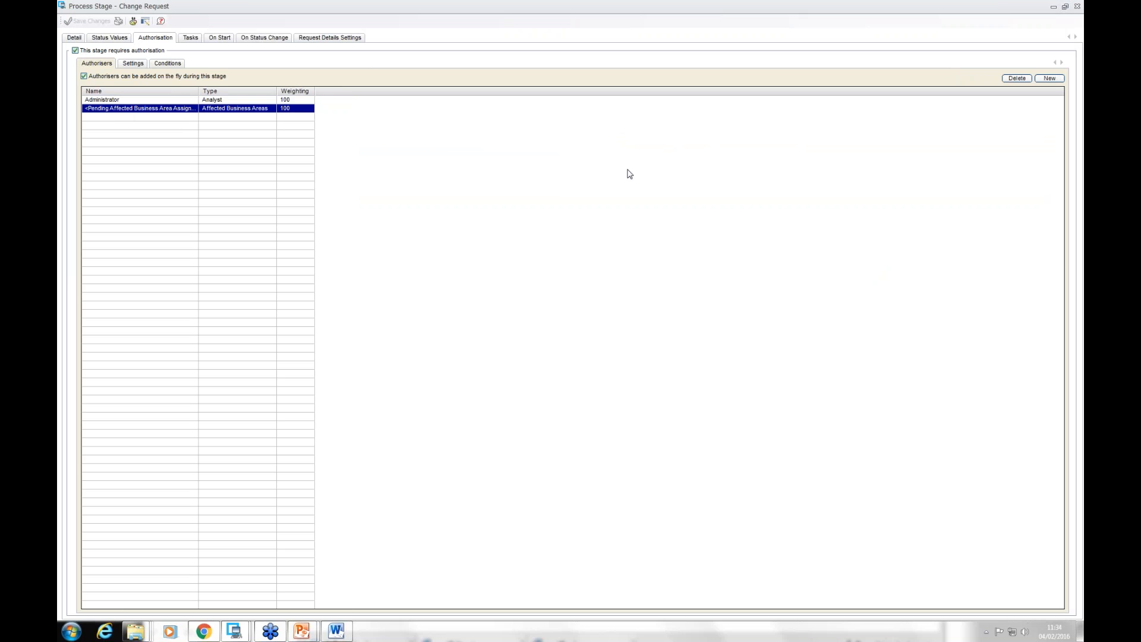
{"action": "left_click", "coordinate": [1078, 7]}
{"action": "left_click", "coordinate": [1078, 7]}
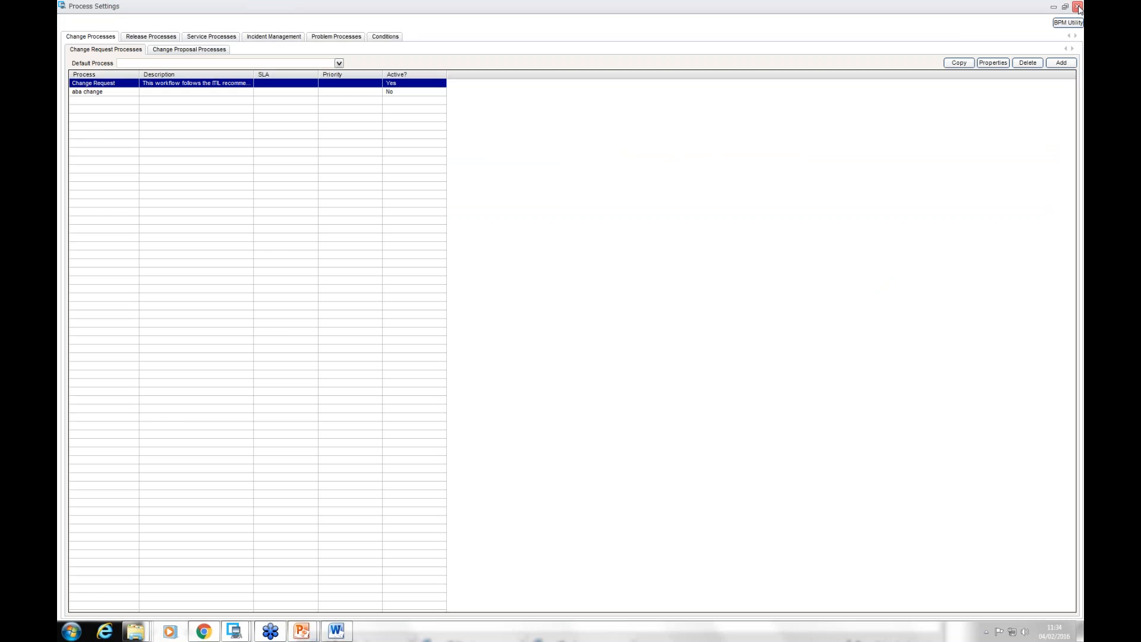
{"action": "left_click", "coordinate": [1078, 6]}
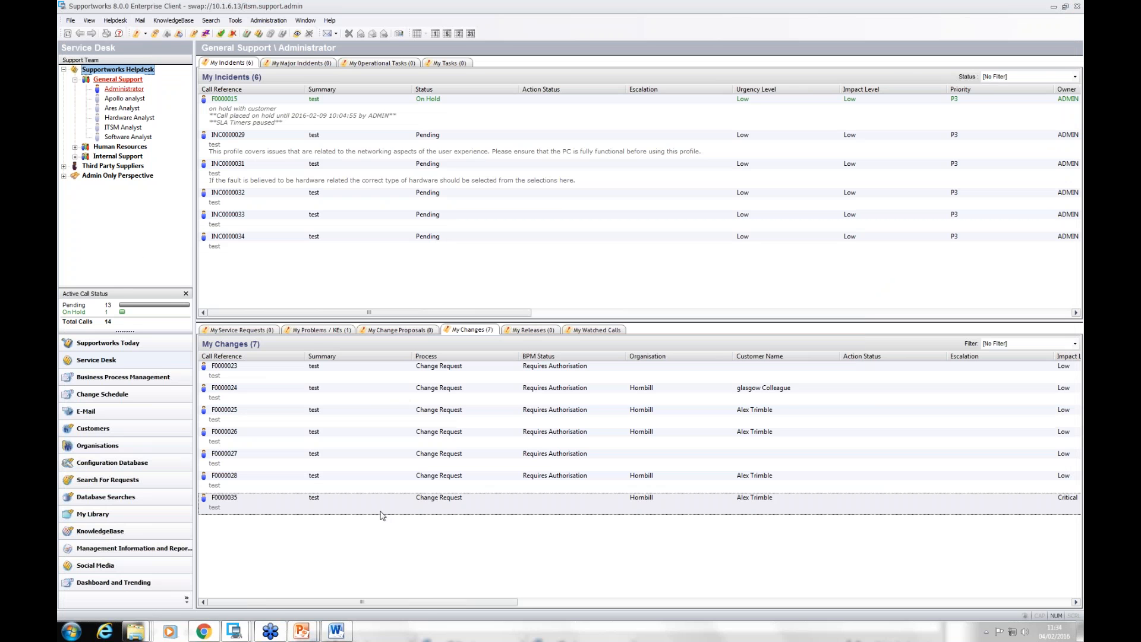
Step: Return to change request F0000035 and check its site name options against the customer's main site
{"action": "mouse_move", "coordinate": [250, 631]}
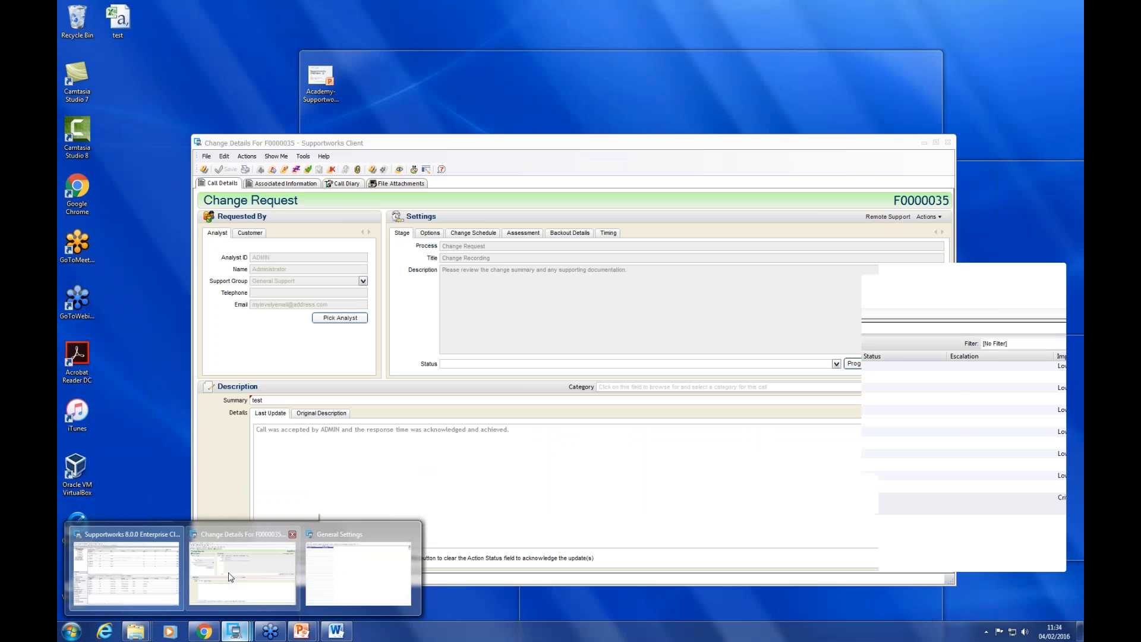
{"action": "left_click", "coordinate": [204, 571]}
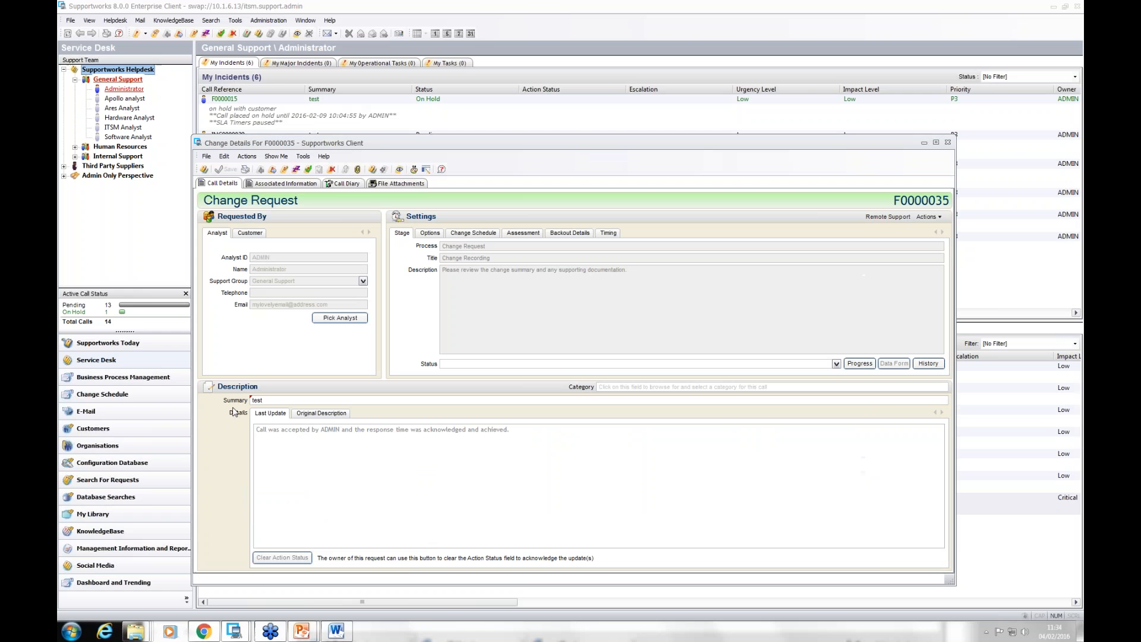
{"action": "left_click", "coordinate": [431, 234]}
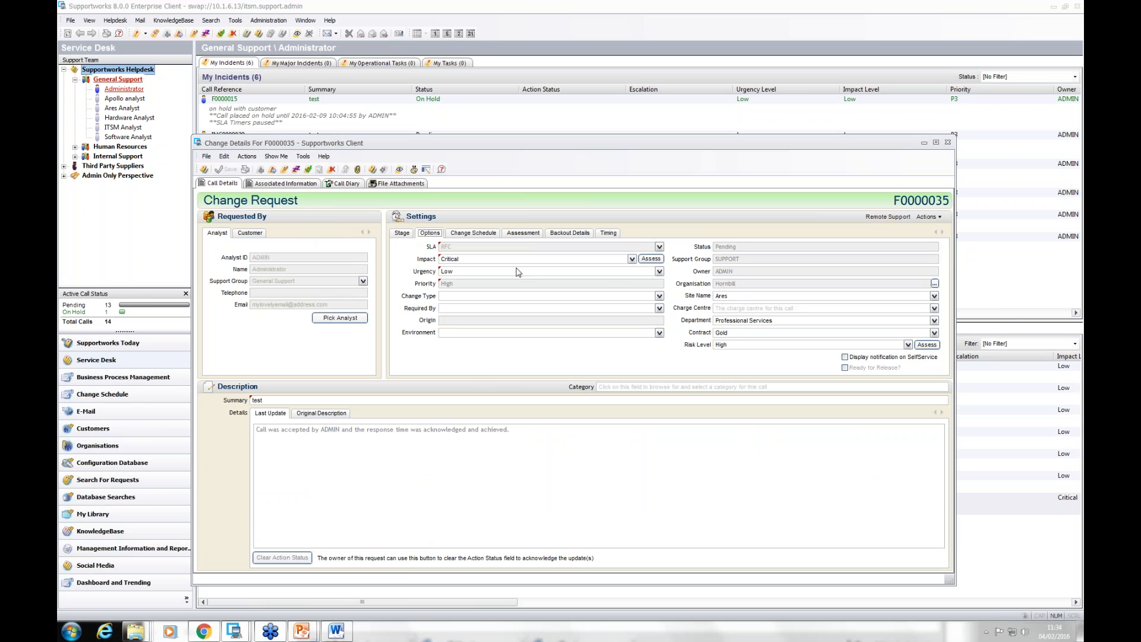
{"action": "left_click", "coordinate": [250, 232]}
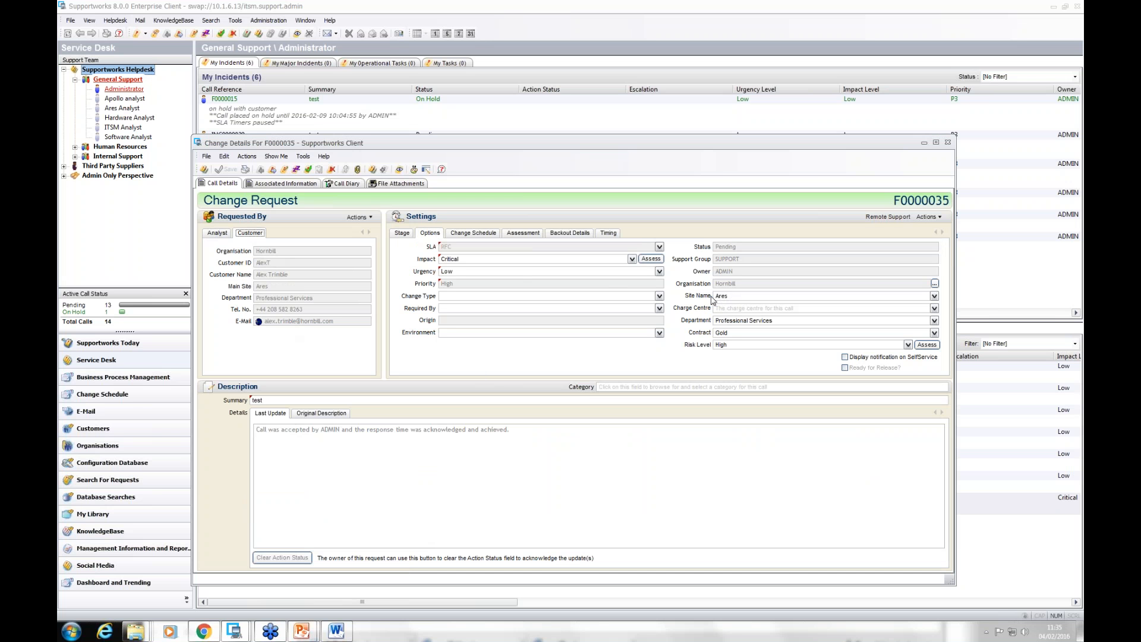
{"action": "left_click", "coordinate": [759, 296]}
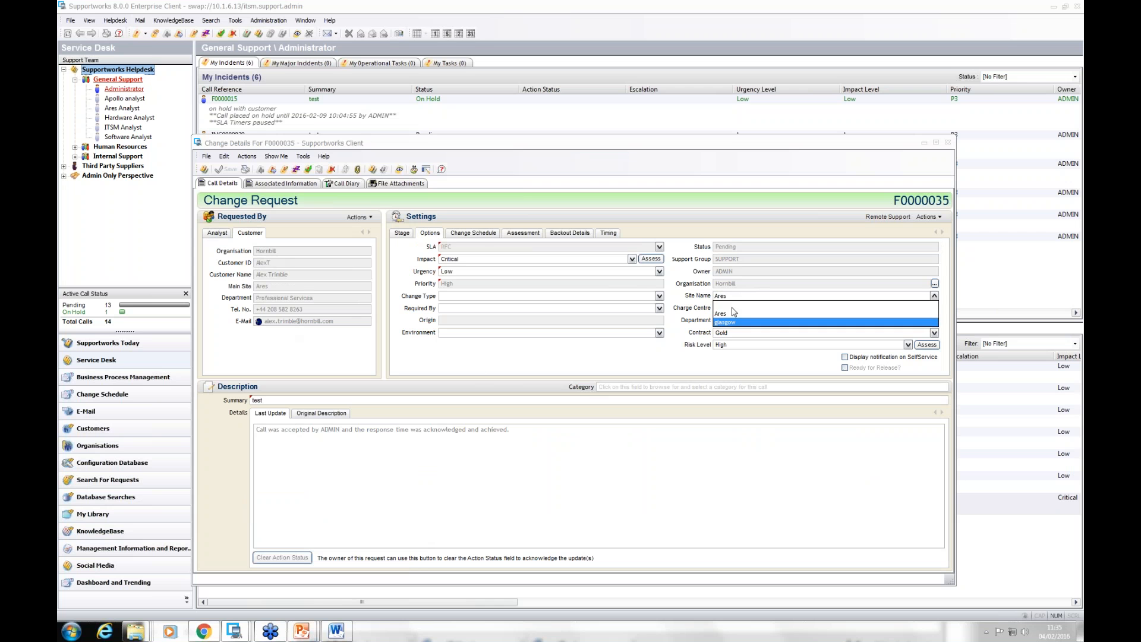
{"action": "left_click", "coordinate": [597, 360]}
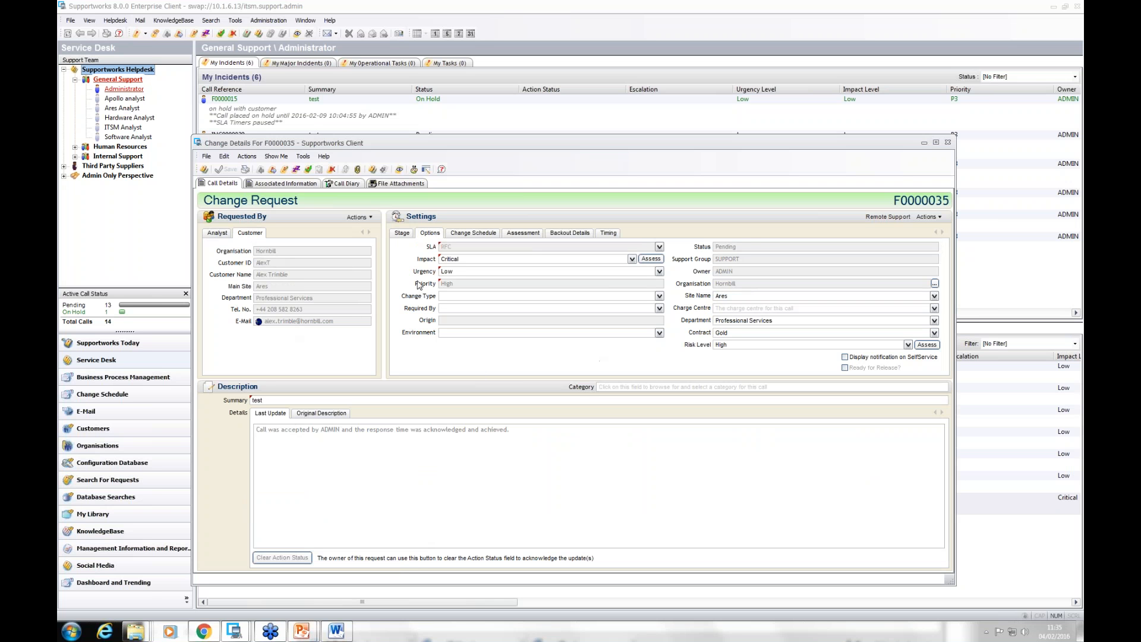
{"action": "left_click", "coordinate": [408, 236]}
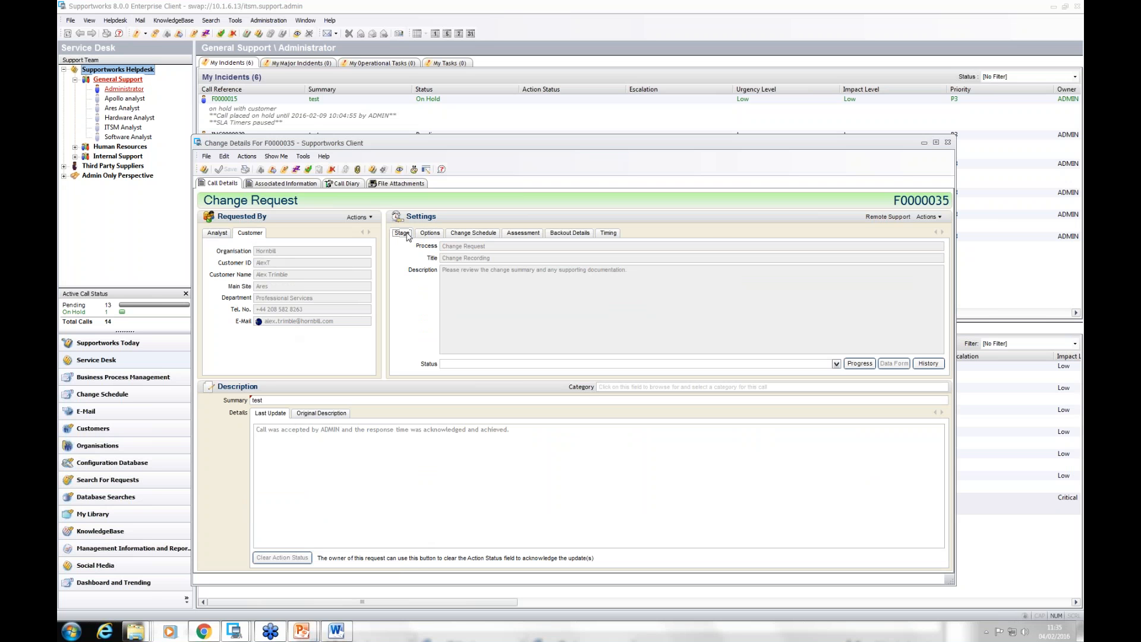
{"action": "left_click", "coordinate": [223, 234]}
Step: Open the email service from the request's services to change and view its affected business areas
{"action": "left_click", "coordinate": [285, 186]}
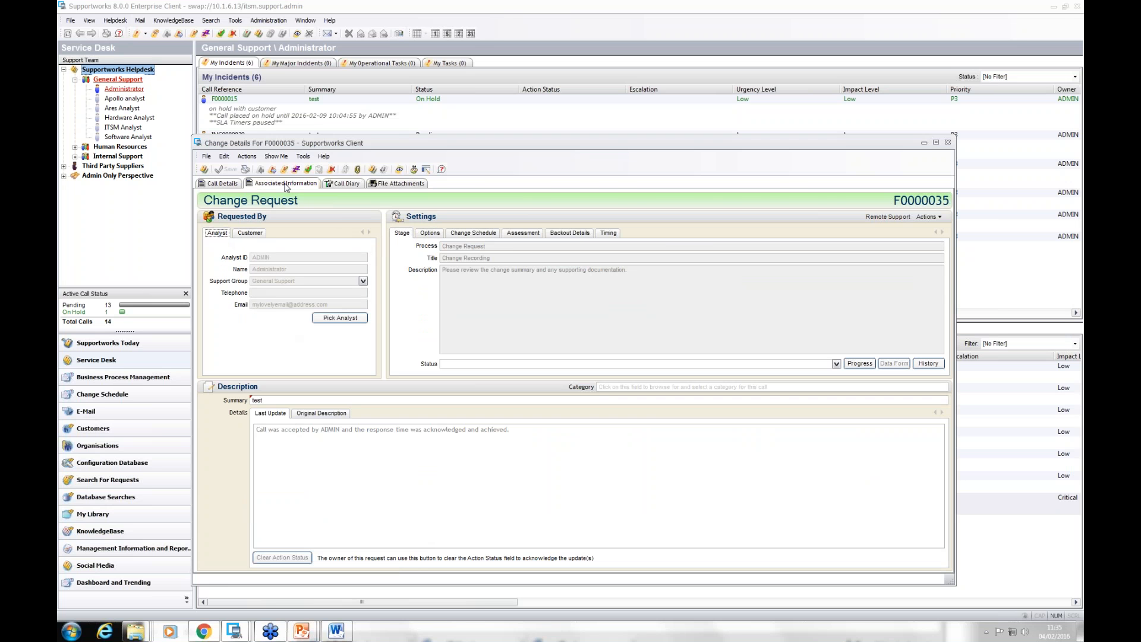
{"action": "left_click", "coordinate": [292, 201]}
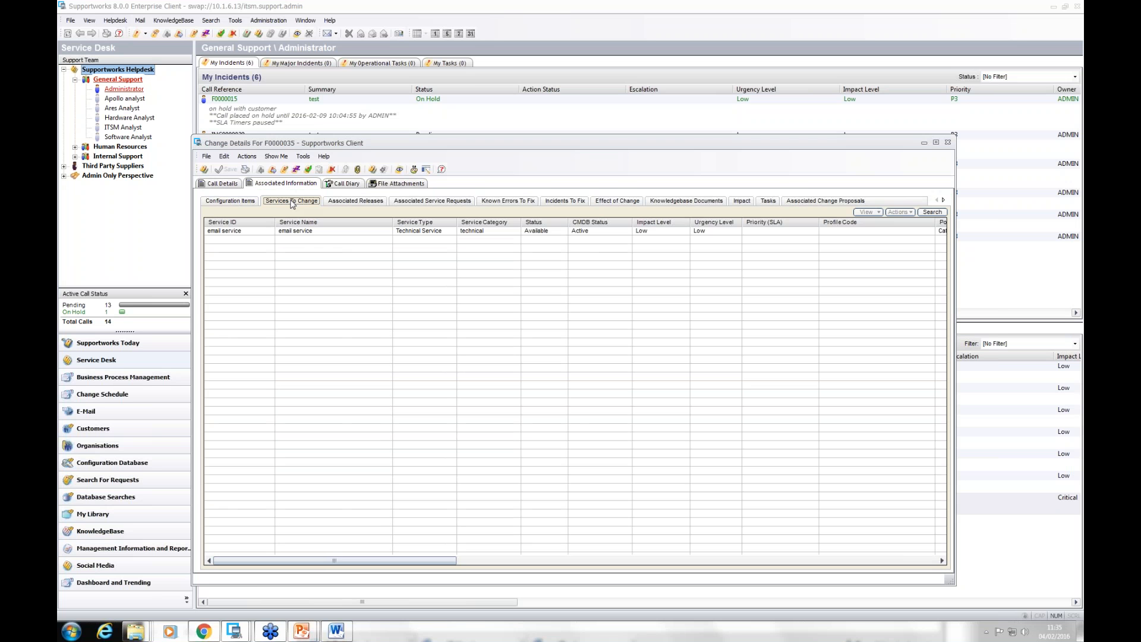
{"action": "double_click", "coordinate": [242, 233]}
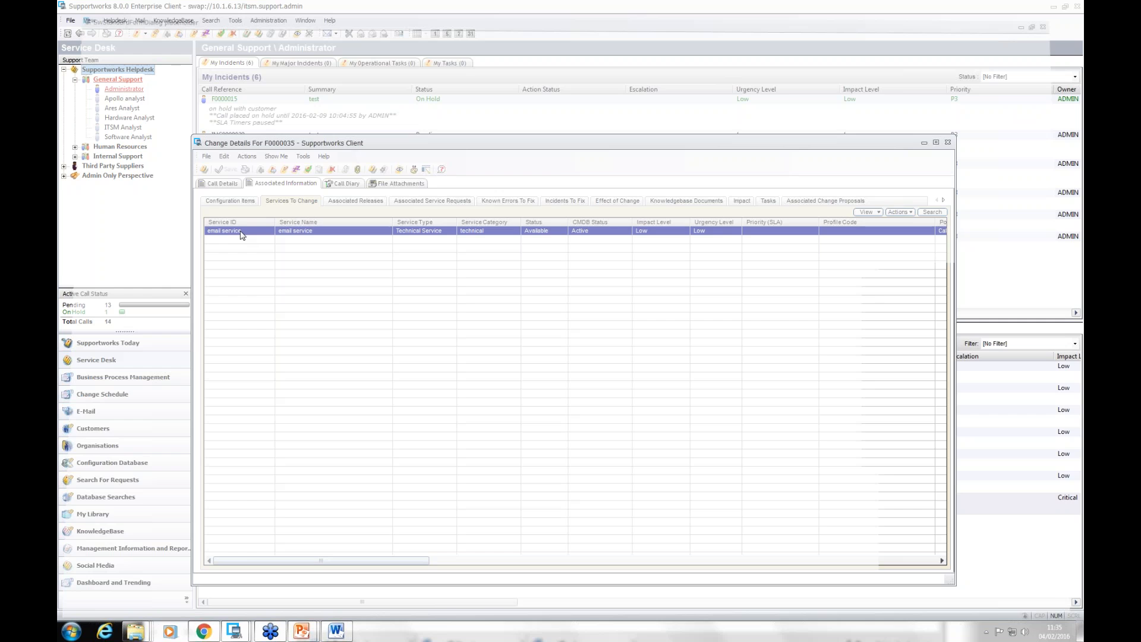
{"action": "left_click", "coordinate": [483, 49]}
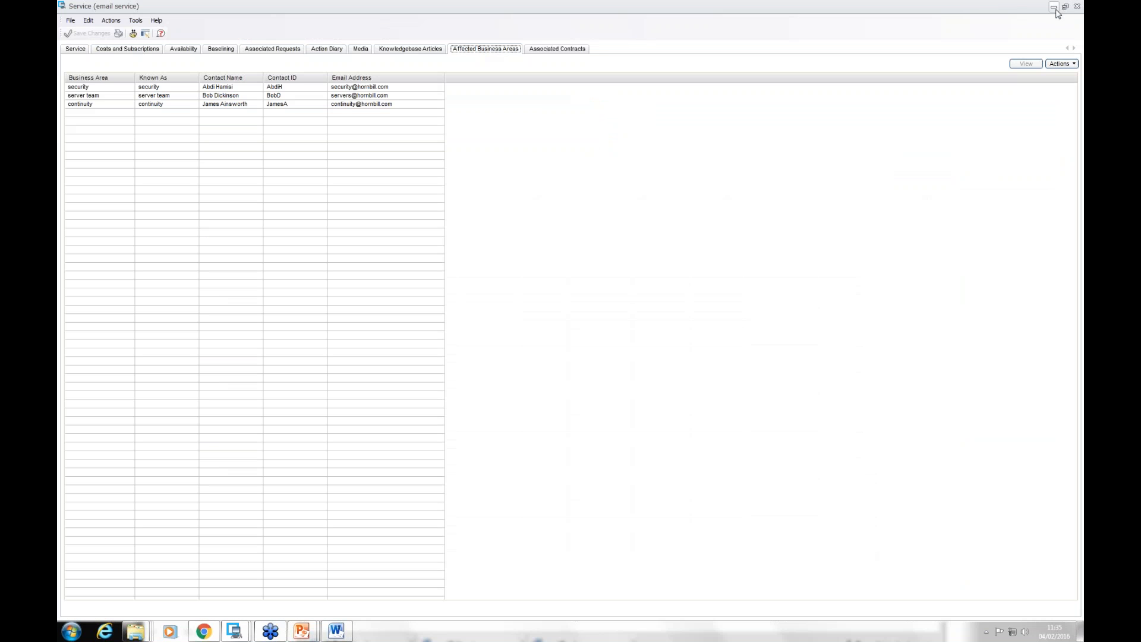
{"action": "left_click", "coordinate": [1077, 6]}
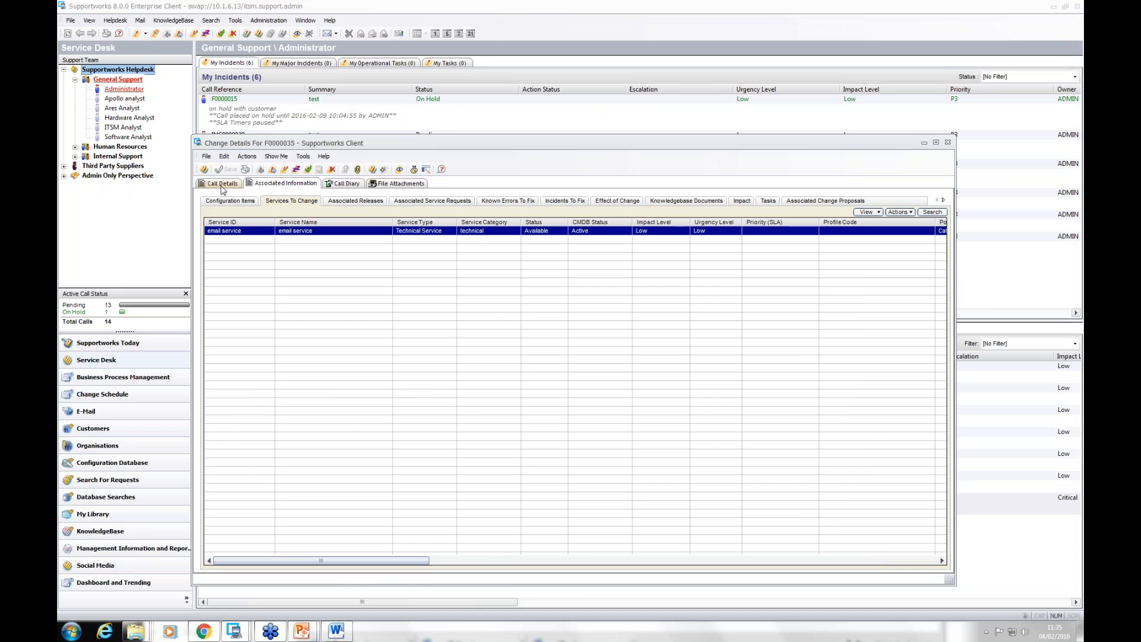
Step: Set the change request's Change Recording stage status to Accepted and save the request
{"action": "left_click", "coordinate": [221, 185]}
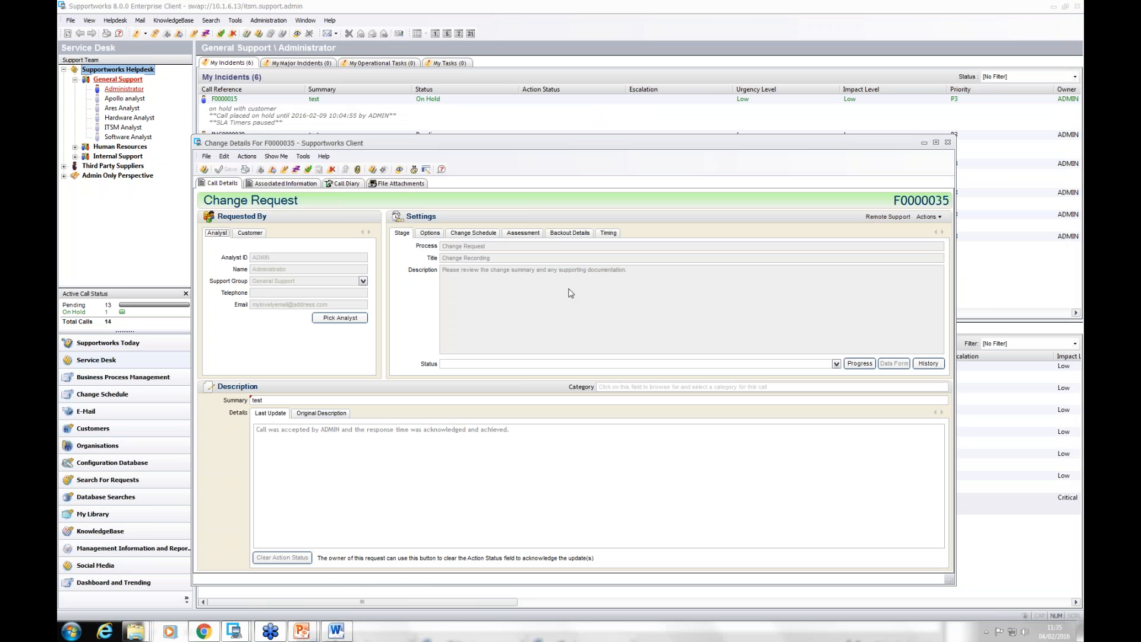
{"action": "left_click", "coordinate": [836, 364]}
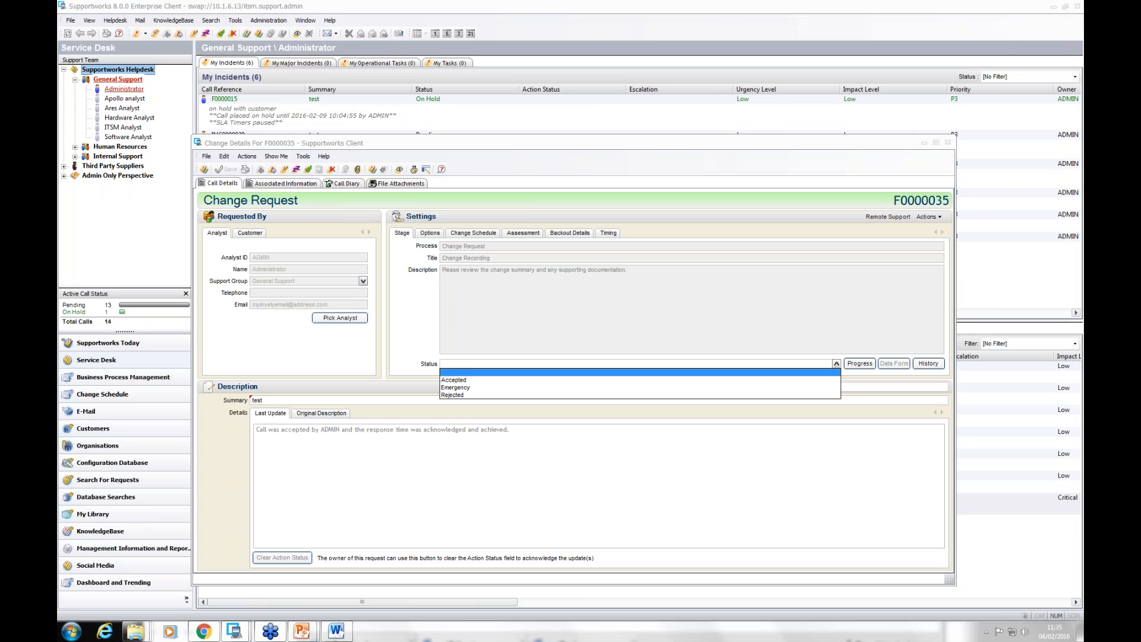
{"action": "left_click", "coordinate": [454, 380]}
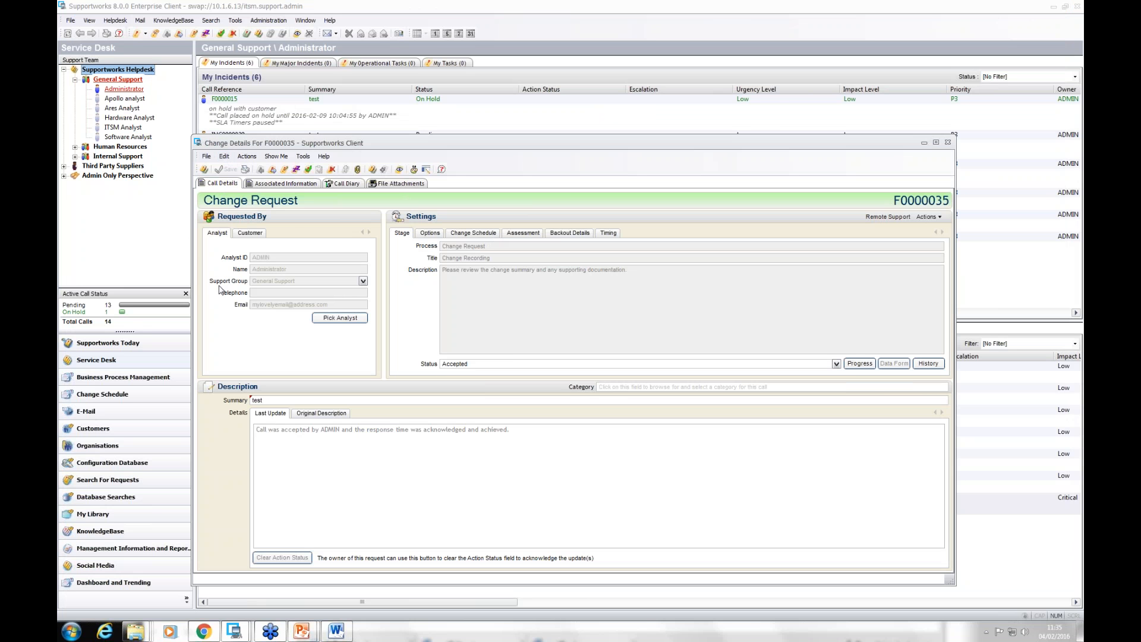
{"action": "left_click", "coordinate": [206, 156]}
{"action": "left_click", "coordinate": [221, 168]}
Step: Save the request with its Change Classification status set to Requires Authorisation, and review its authorisers sorted by name
{"action": "left_click", "coordinate": [837, 364]}
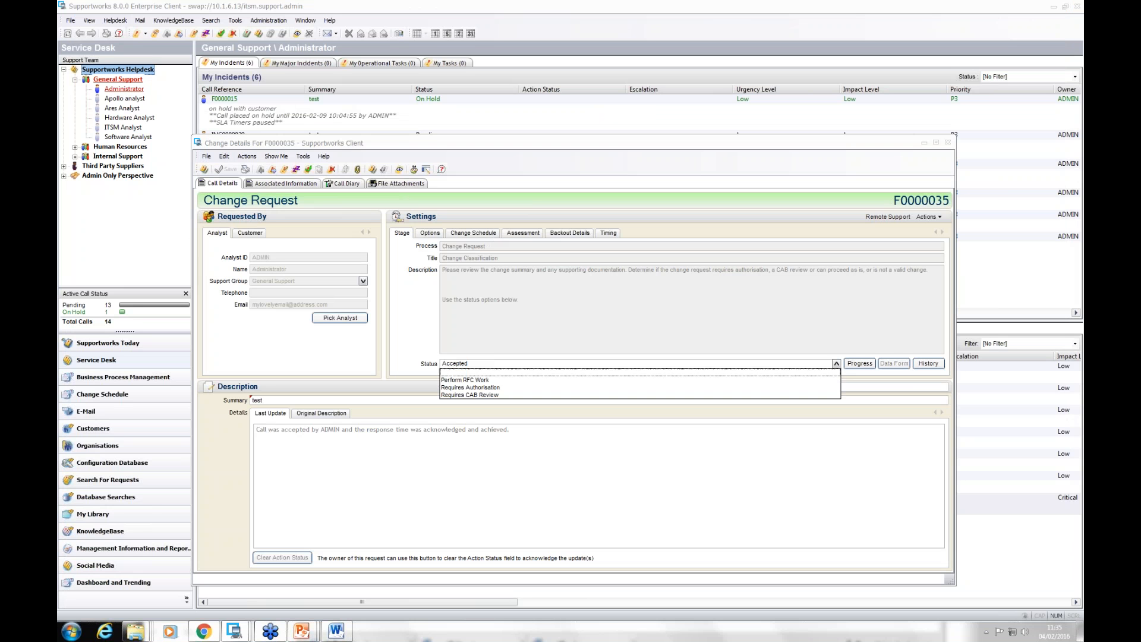
{"action": "left_click", "coordinate": [459, 394]}
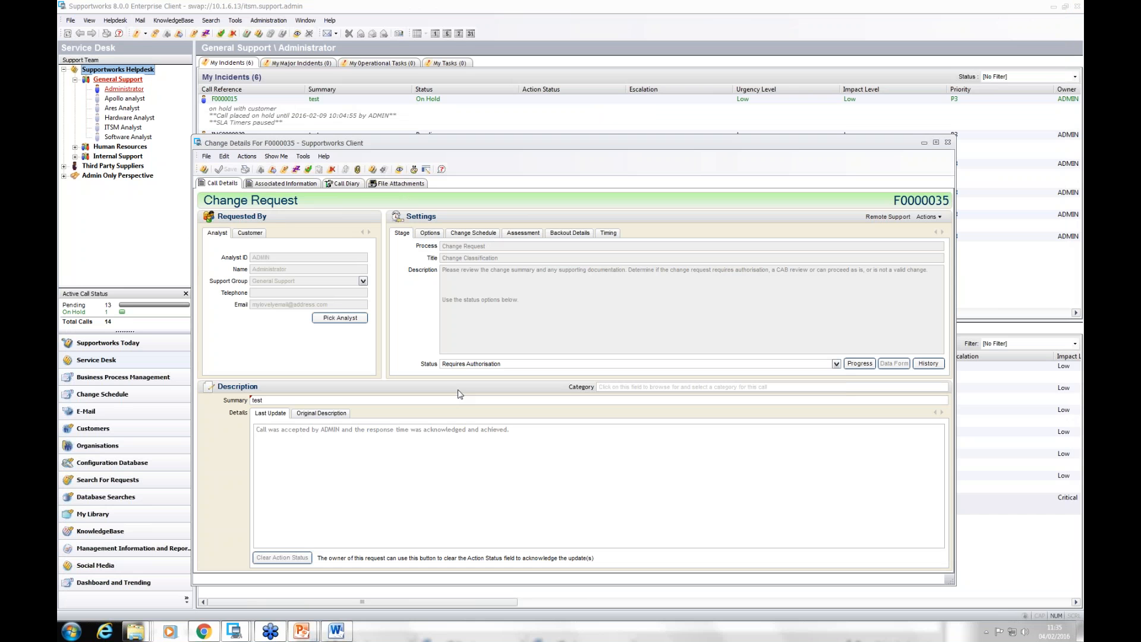
{"action": "left_click", "coordinate": [206, 156]}
{"action": "left_click", "coordinate": [228, 170]}
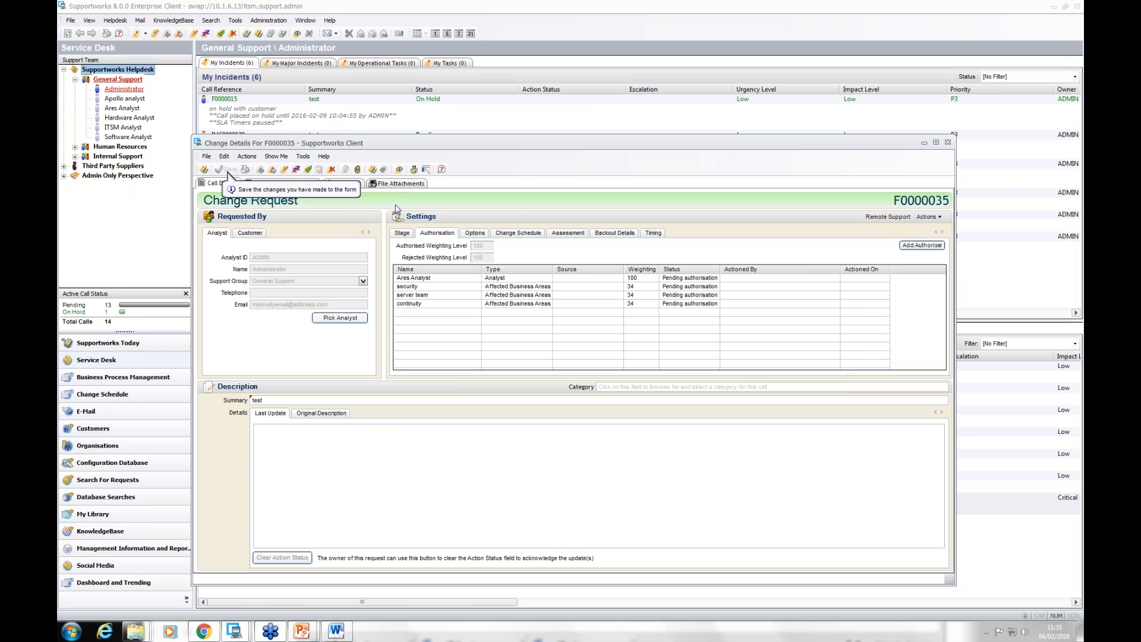
{"action": "left_click", "coordinate": [425, 271]}
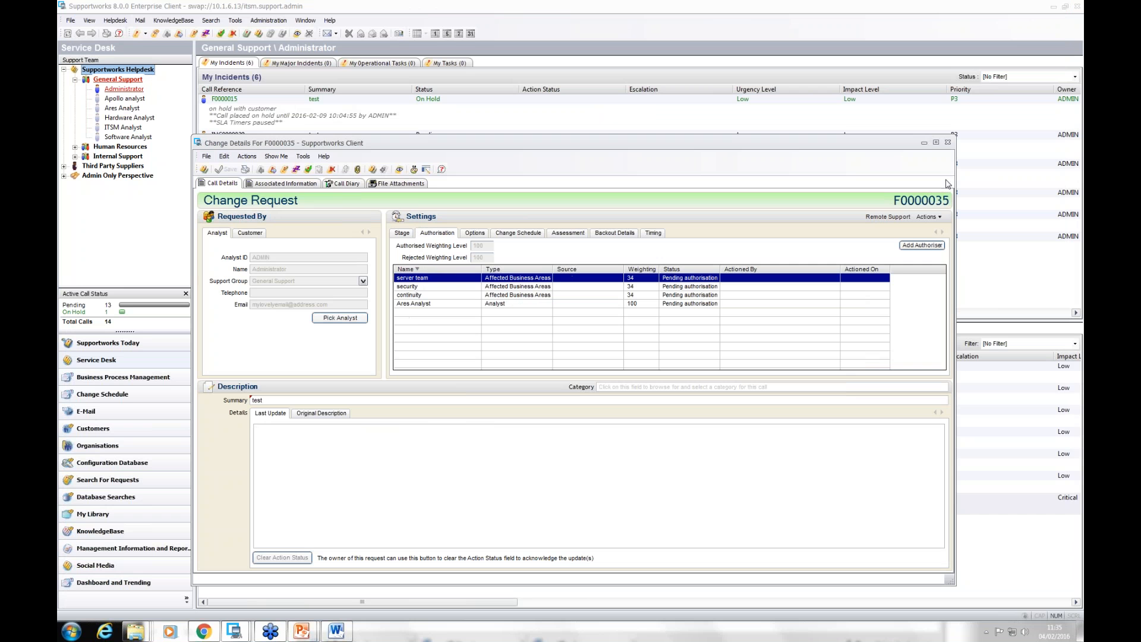
{"action": "left_click", "coordinate": [949, 143]}
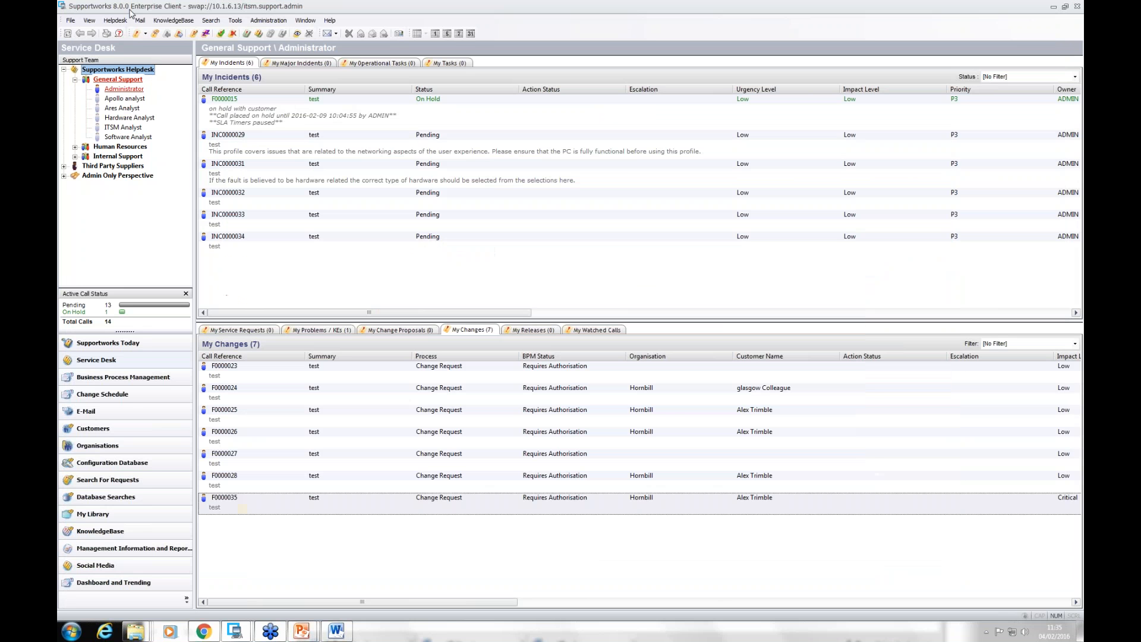
Step: Start logging a new change request with the summary "testr" and the details "test"
{"action": "left_click", "coordinate": [71, 22]}
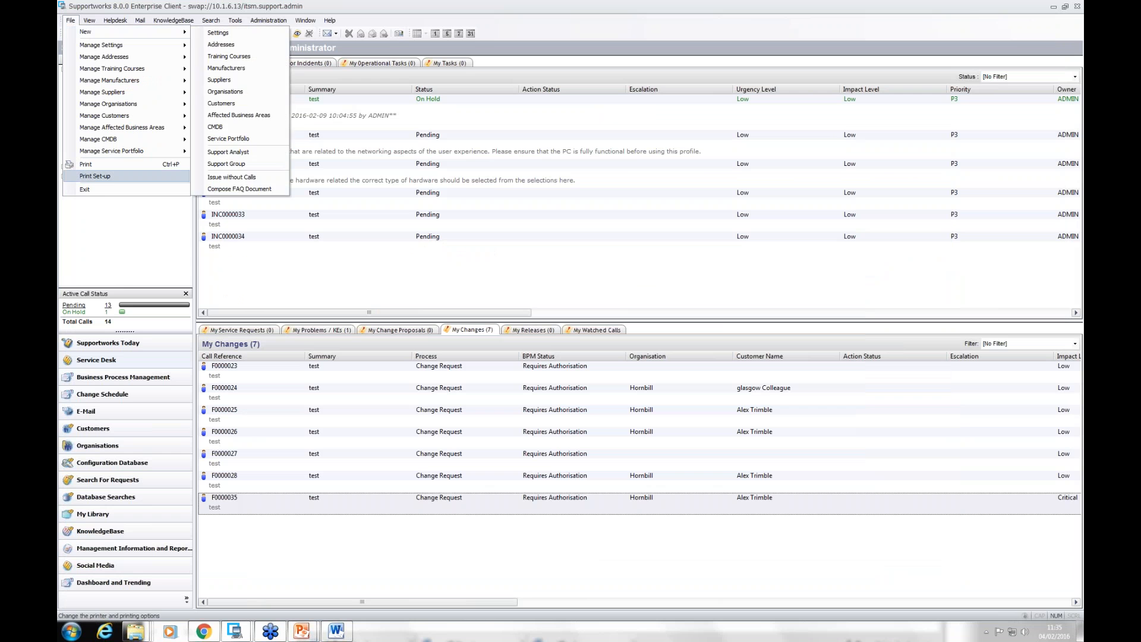
{"action": "left_click", "coordinate": [122, 272]}
{"action": "left_click", "coordinate": [137, 34]}
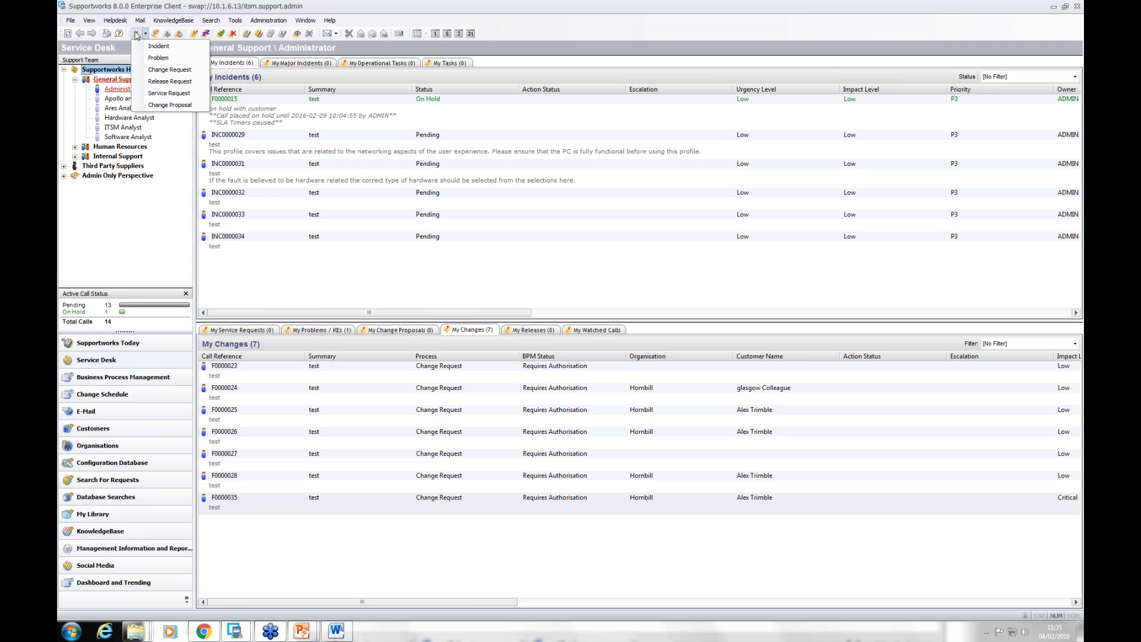
{"action": "left_click", "coordinate": [167, 71]}
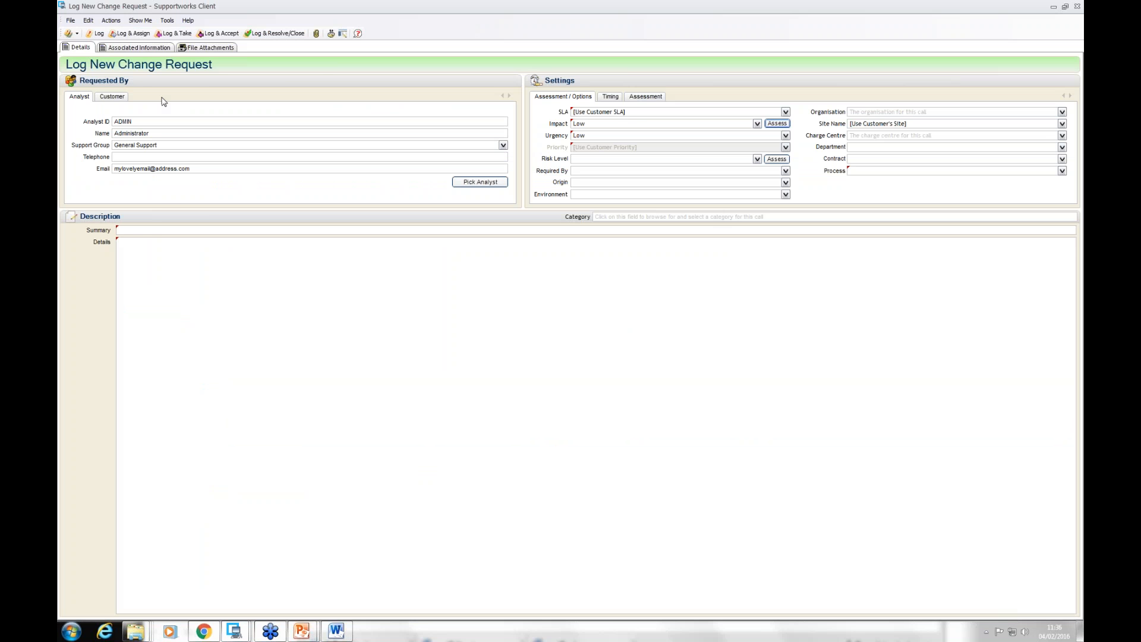
{"action": "left_click", "coordinate": [149, 233]}
{"action": "type", "text": "testr"}
{"action": "key", "text": "Tab"}
{"action": "type", "text": "test"}
Step: Assign the Change Request process and the RFC SLA, log and accept the request, and open its detail record
{"action": "left_click", "coordinate": [1027, 175]}
{"action": "left_click", "coordinate": [905, 181]}
{"action": "left_click", "coordinate": [786, 112]}
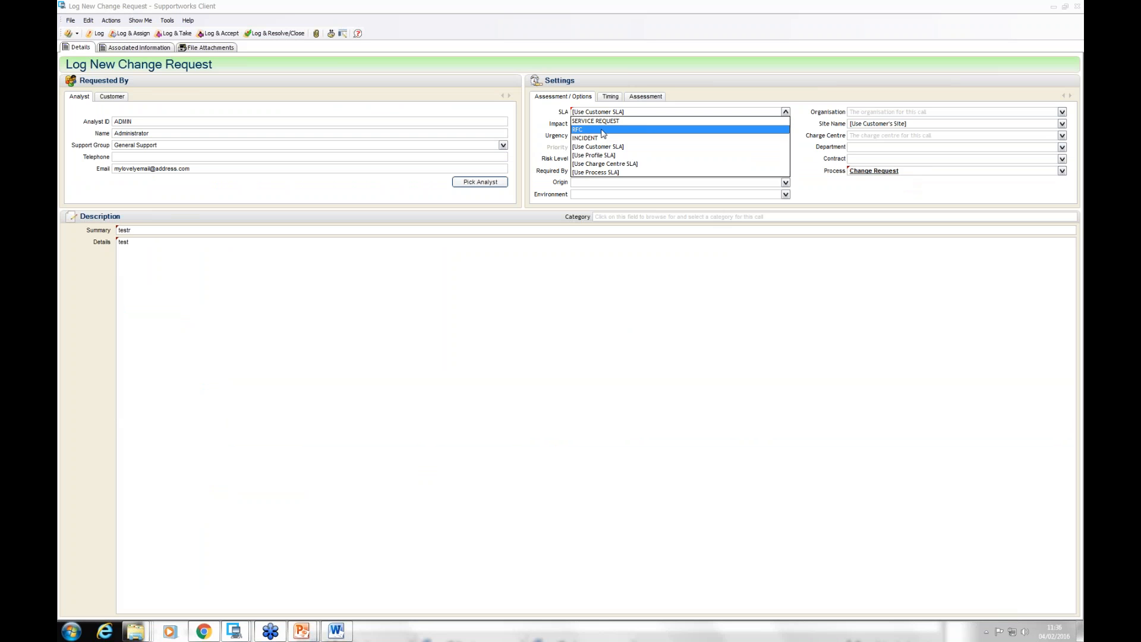
{"action": "left_click", "coordinate": [603, 131]}
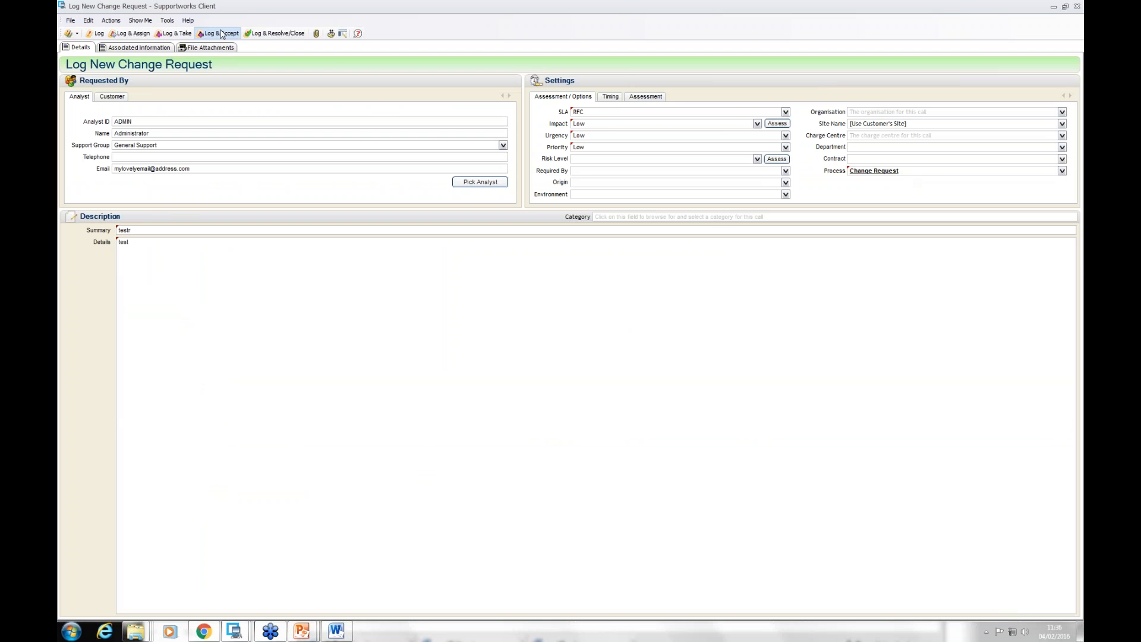
{"action": "left_click", "coordinate": [221, 34]}
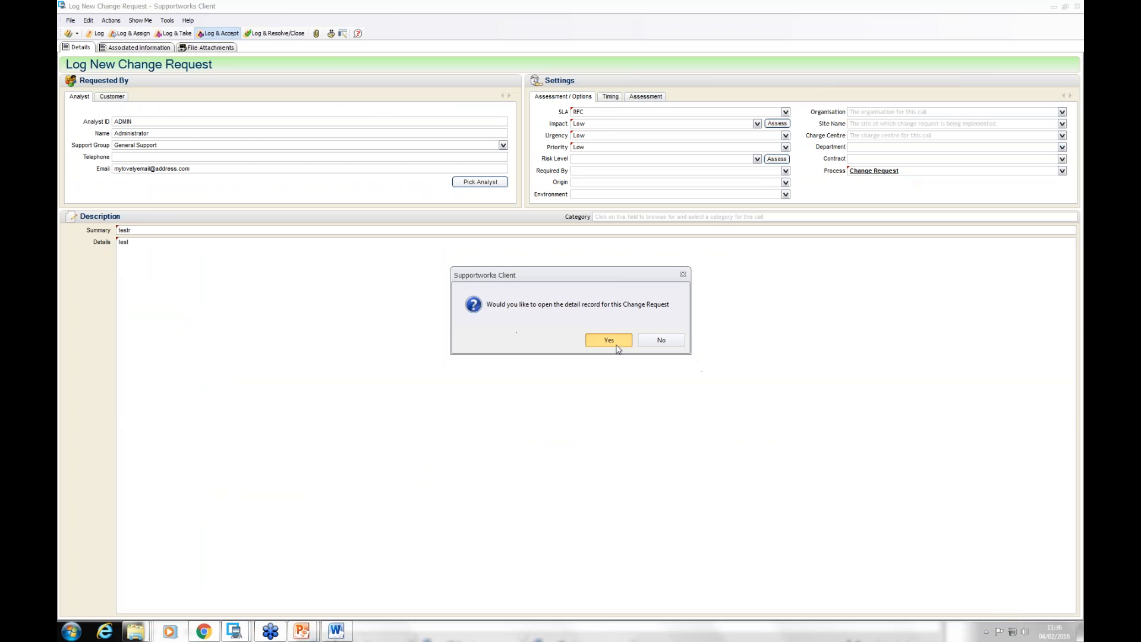
{"action": "left_click", "coordinate": [617, 347]}
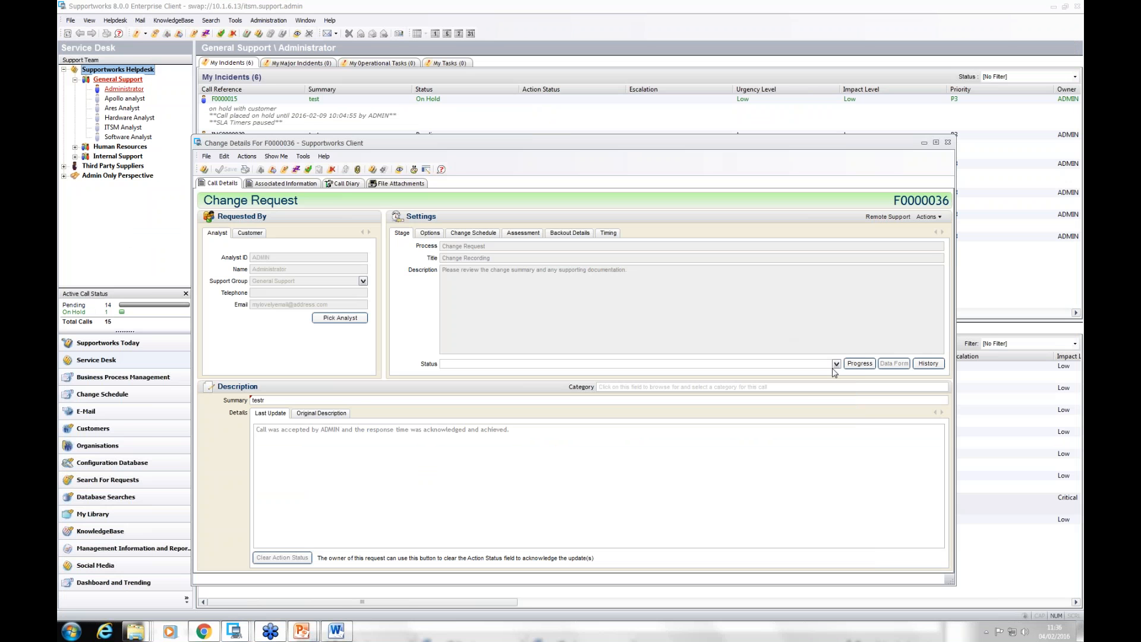
Step: Set the new request's Change Recording stage status to Accepted and save it
{"action": "left_click", "coordinate": [836, 364]}
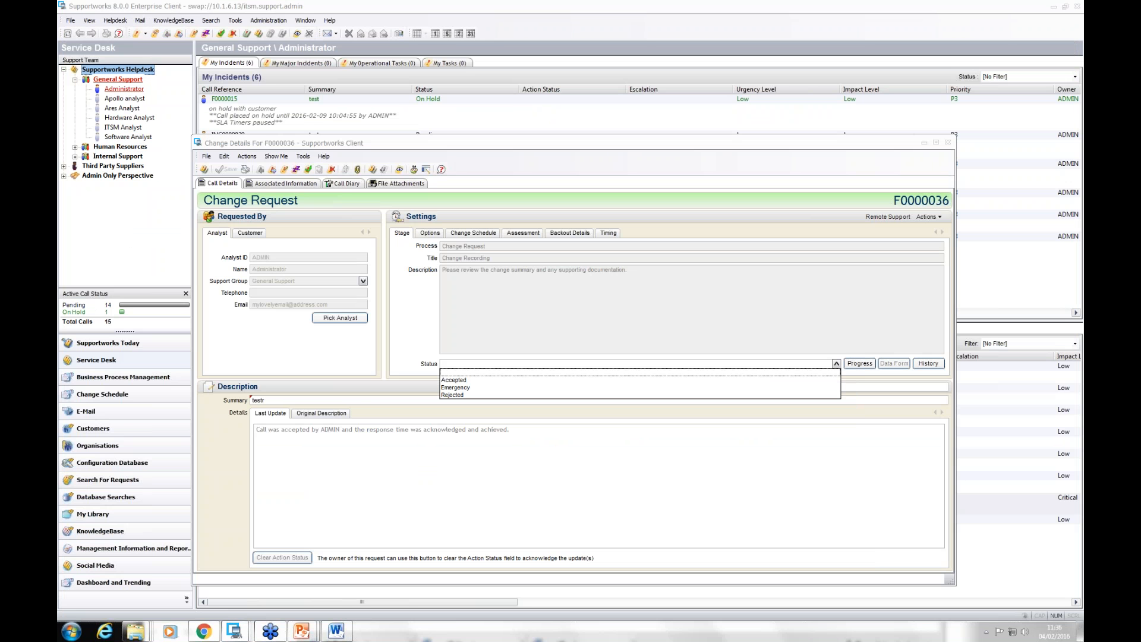
{"action": "left_click", "coordinate": [462, 379]}
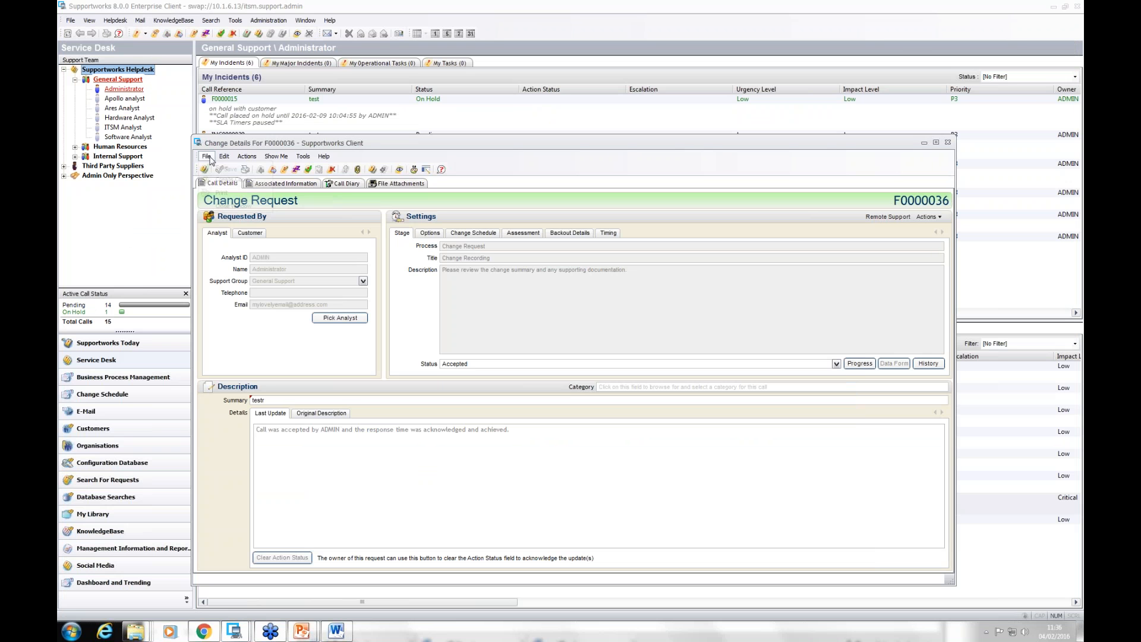
{"action": "left_click", "coordinate": [225, 169]}
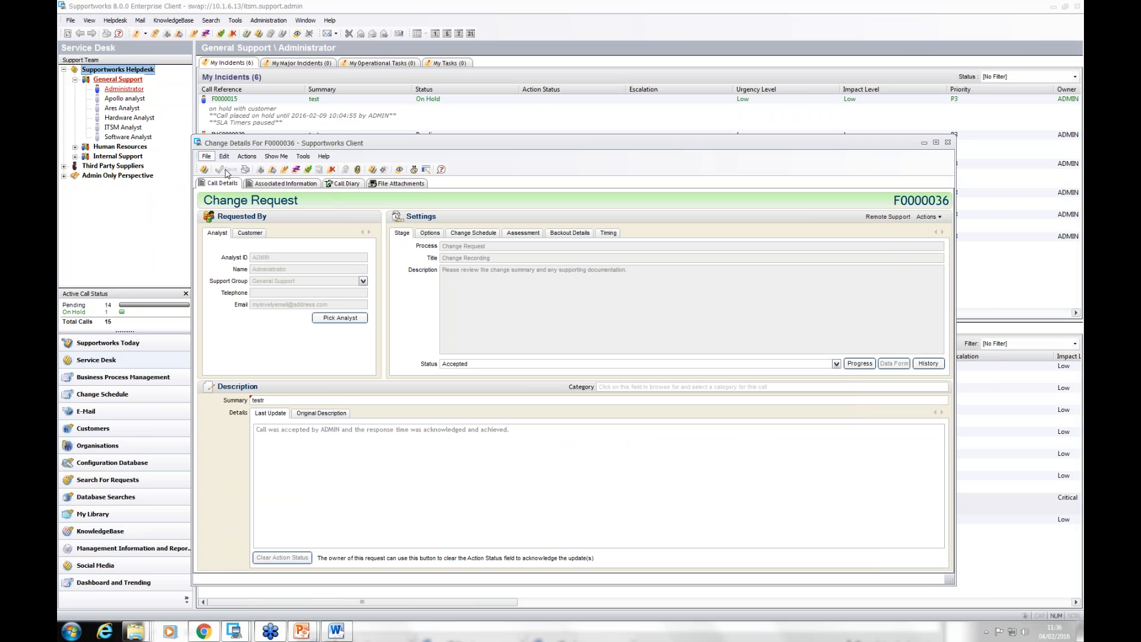
Step: Set the new request's Change Classification stage status to Requires Authorisation and save it
{"action": "left_click", "coordinate": [836, 364]}
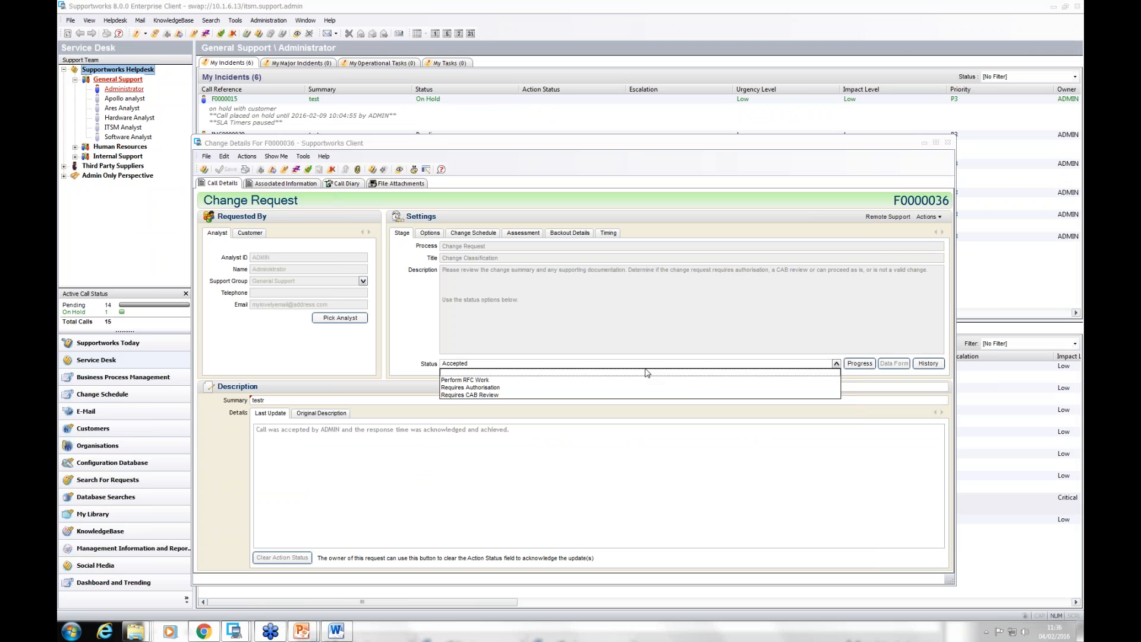
{"action": "left_click", "coordinate": [482, 388]}
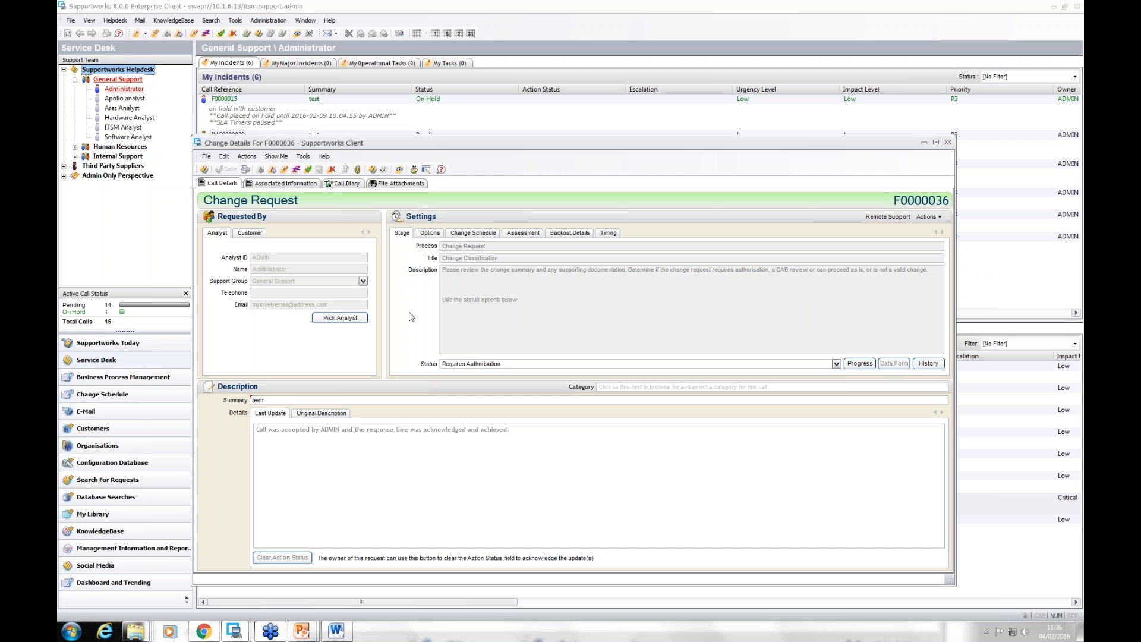
{"action": "left_click", "coordinate": [207, 157]}
{"action": "left_click", "coordinate": [222, 168]}
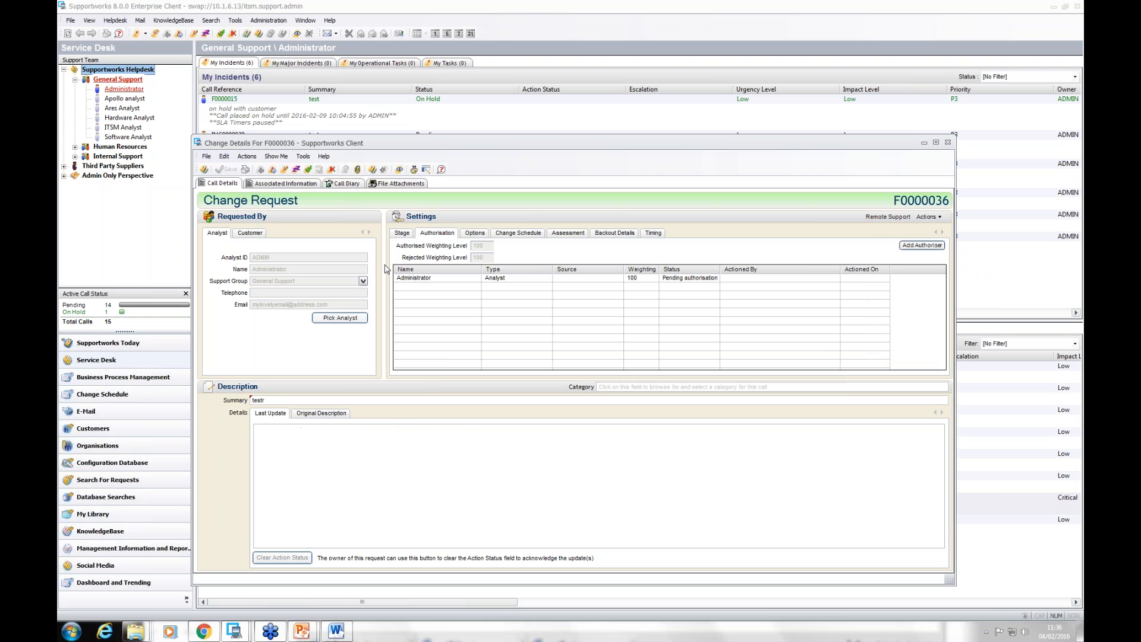
Step: Review the new request's authorisers, associated configuration items and current stage, and close the request
{"action": "left_click", "coordinate": [450, 281]}
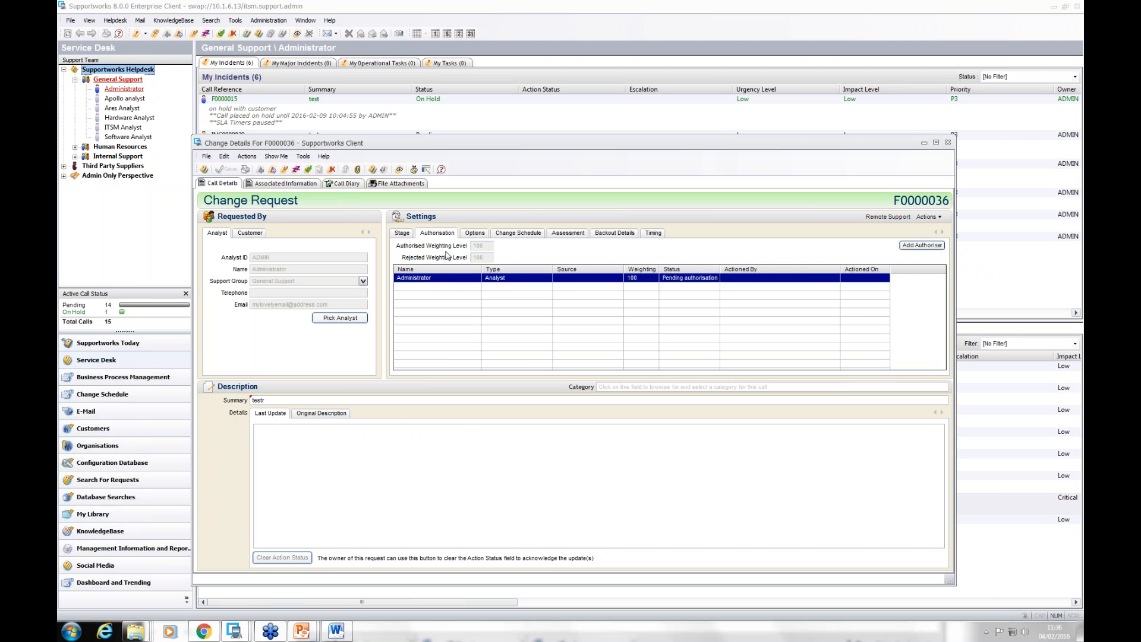
{"action": "left_click", "coordinate": [294, 184]}
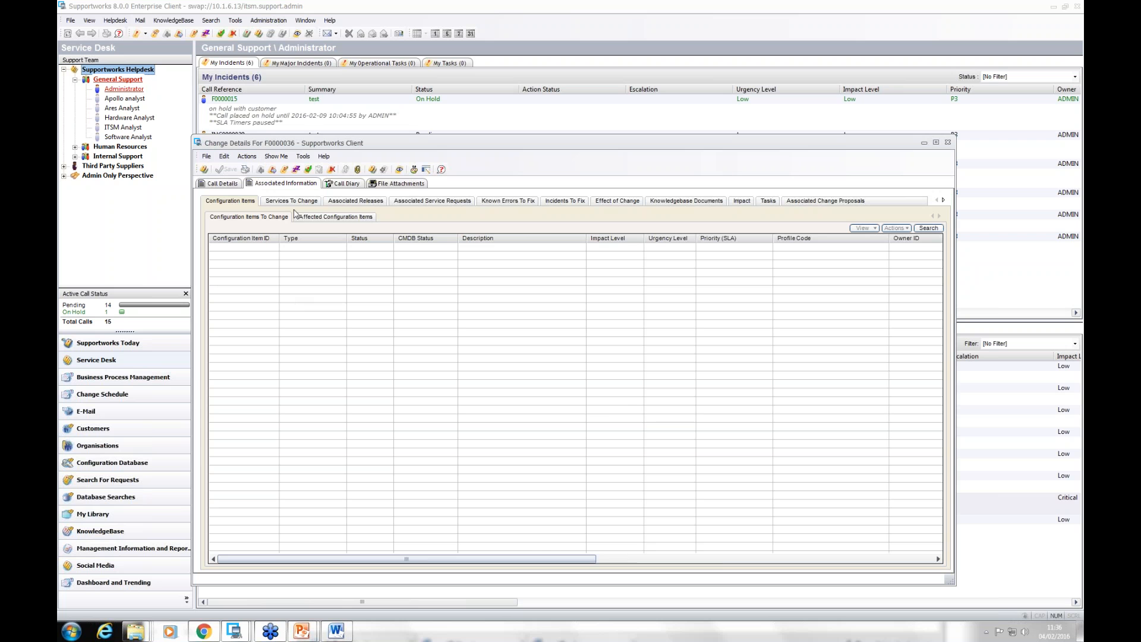
{"action": "left_click", "coordinate": [225, 183]}
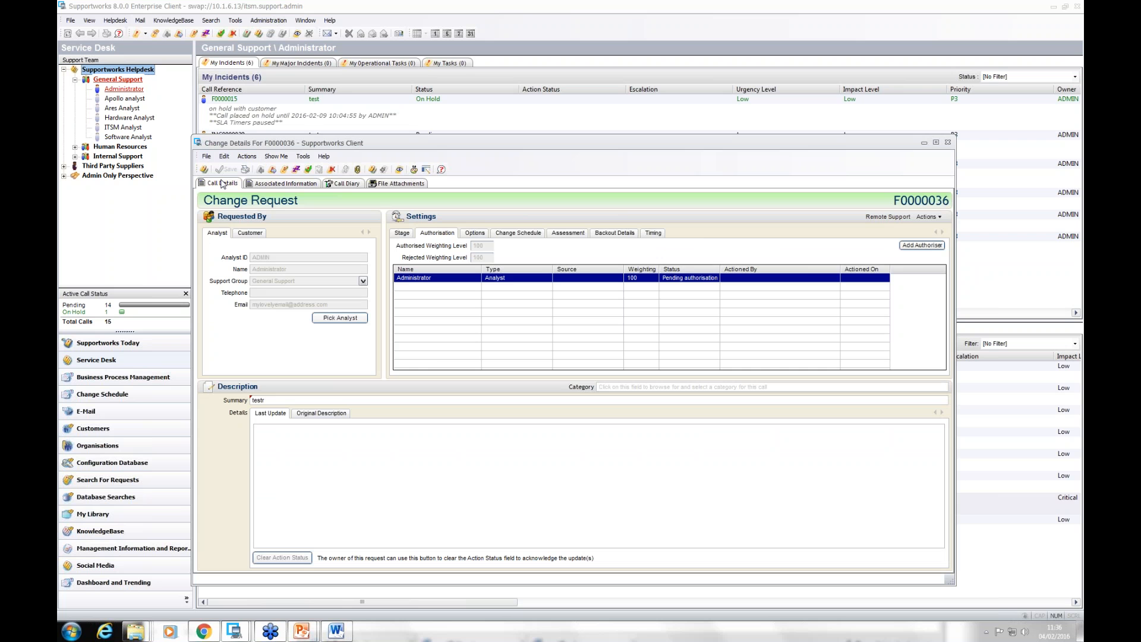
{"action": "left_click", "coordinate": [402, 234]}
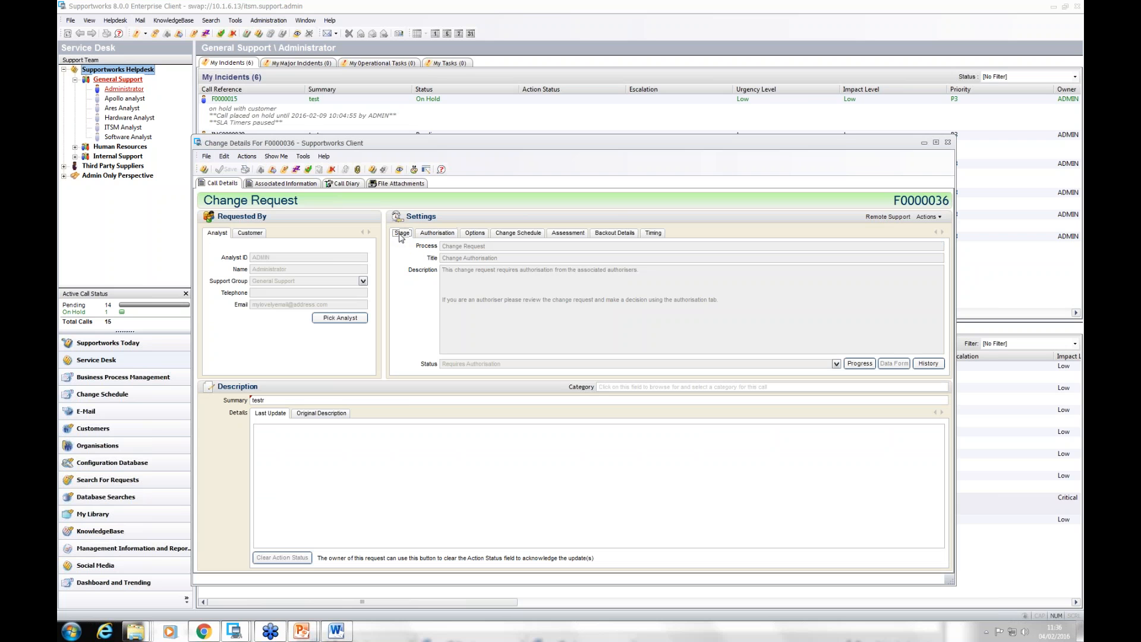
{"action": "left_click", "coordinate": [445, 235]}
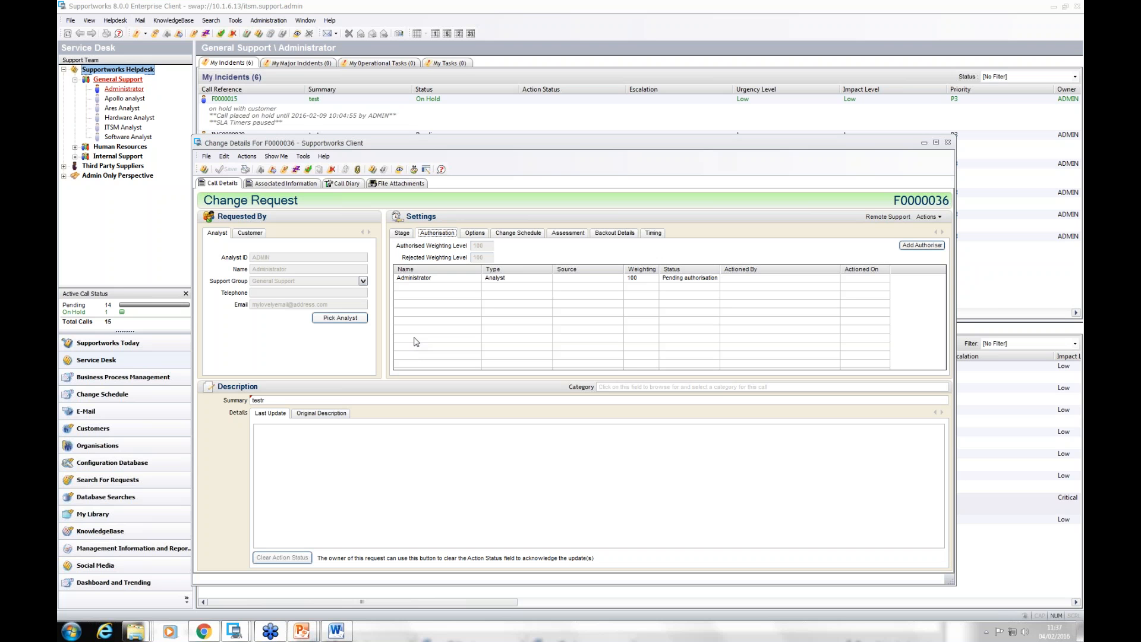
{"action": "left_click", "coordinate": [948, 143]}
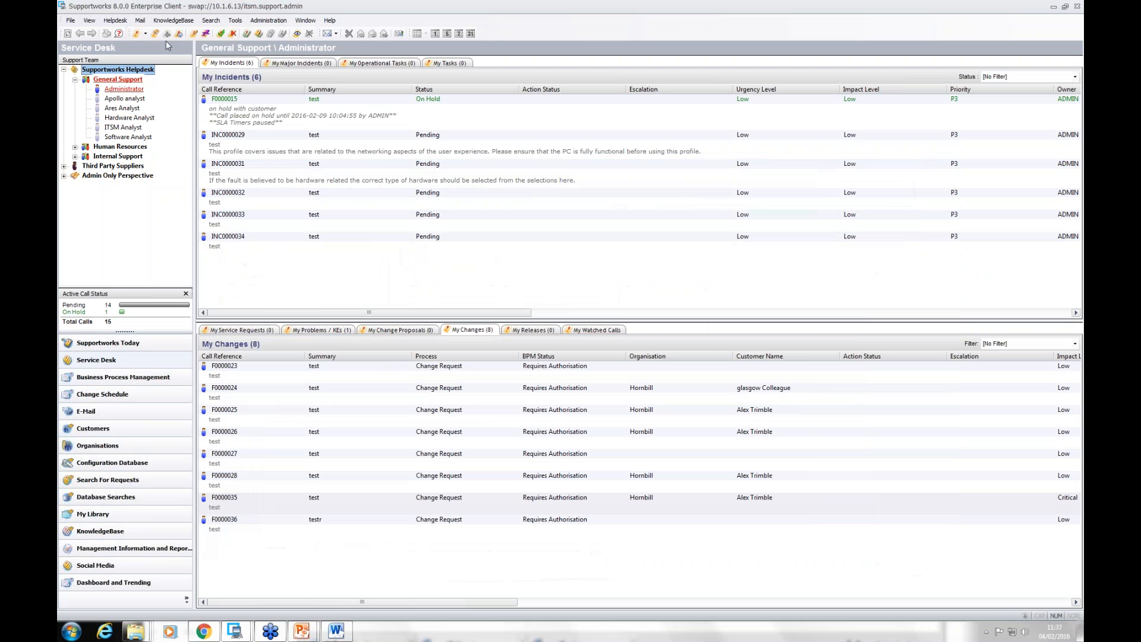
Step: Open the relationship types list from the CMDB's categories and configuration types
{"action": "left_click", "coordinate": [70, 22]}
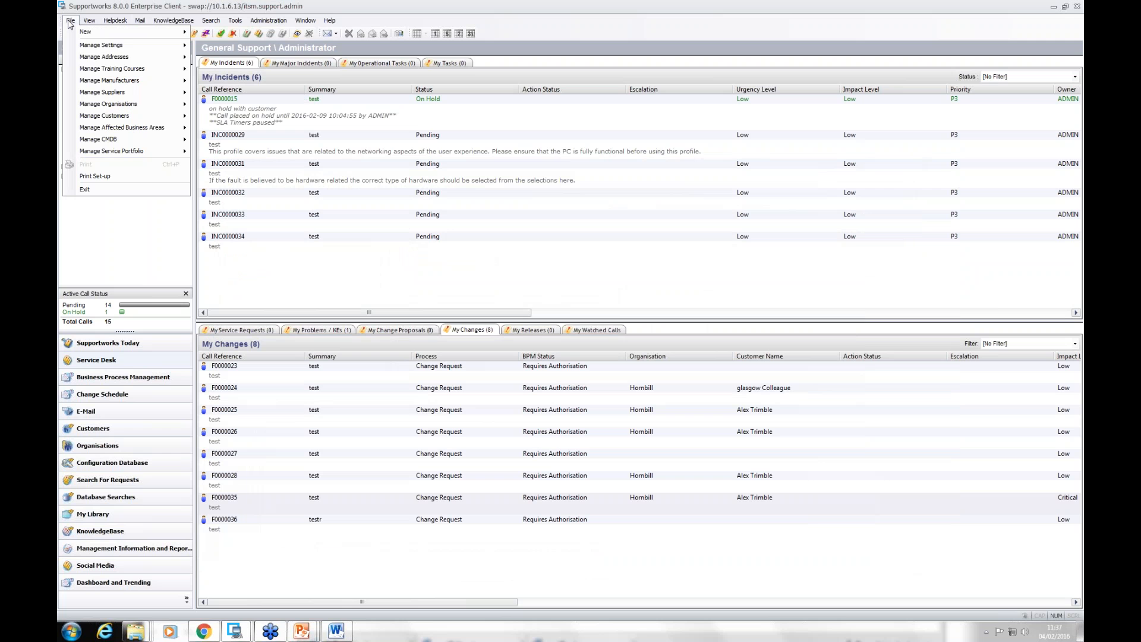
{"action": "mouse_move", "coordinate": [127, 151]}
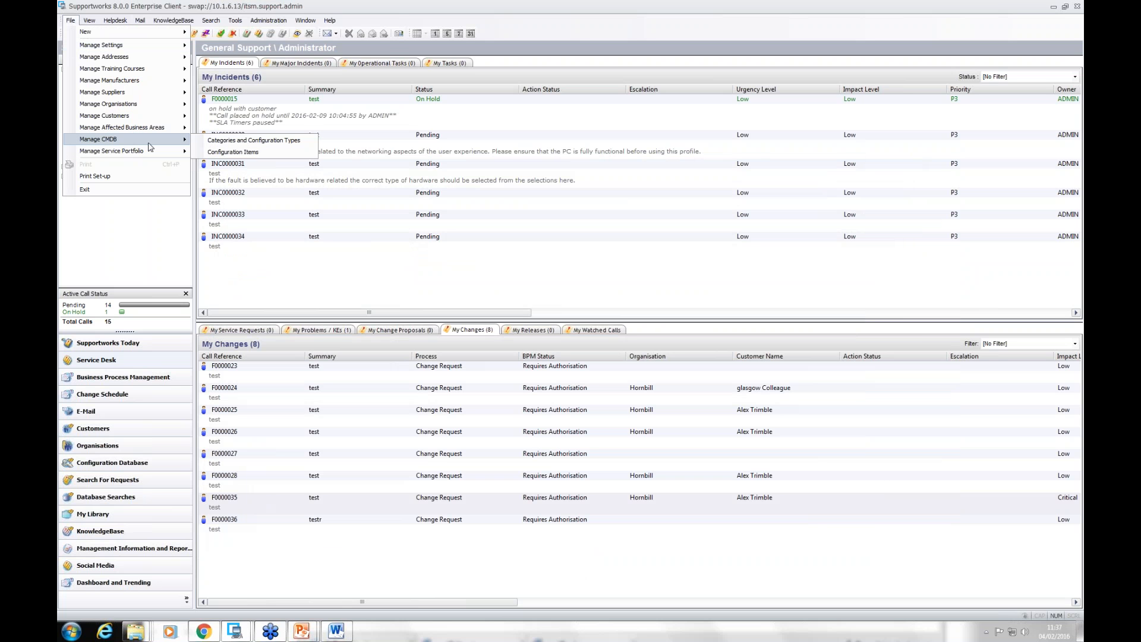
{"action": "left_click", "coordinate": [243, 144]}
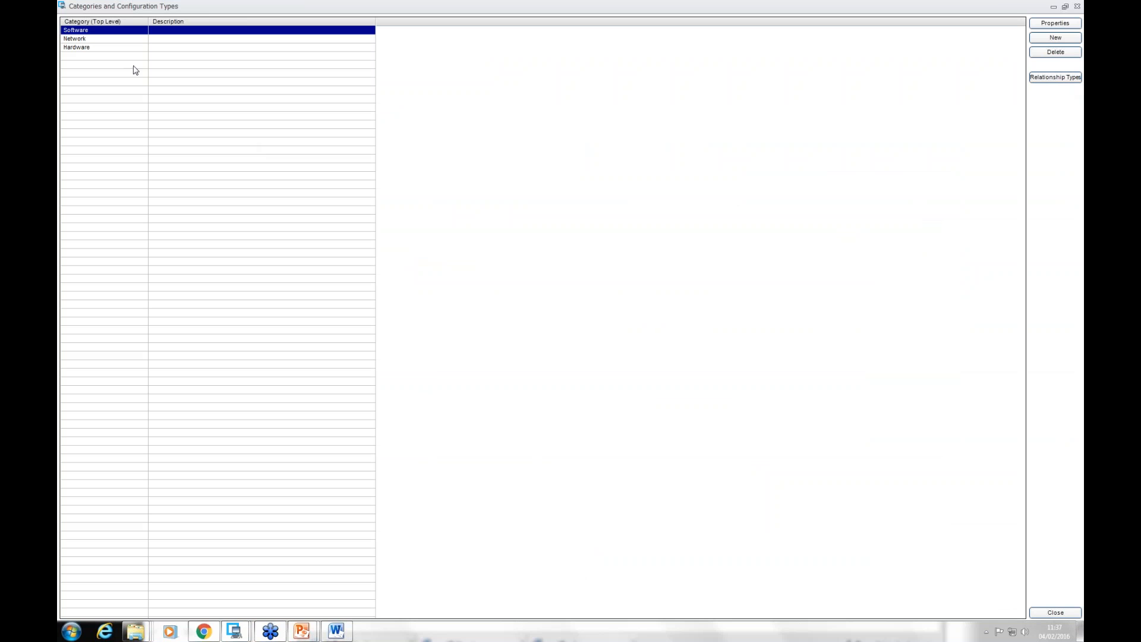
{"action": "left_click", "coordinate": [1056, 77]}
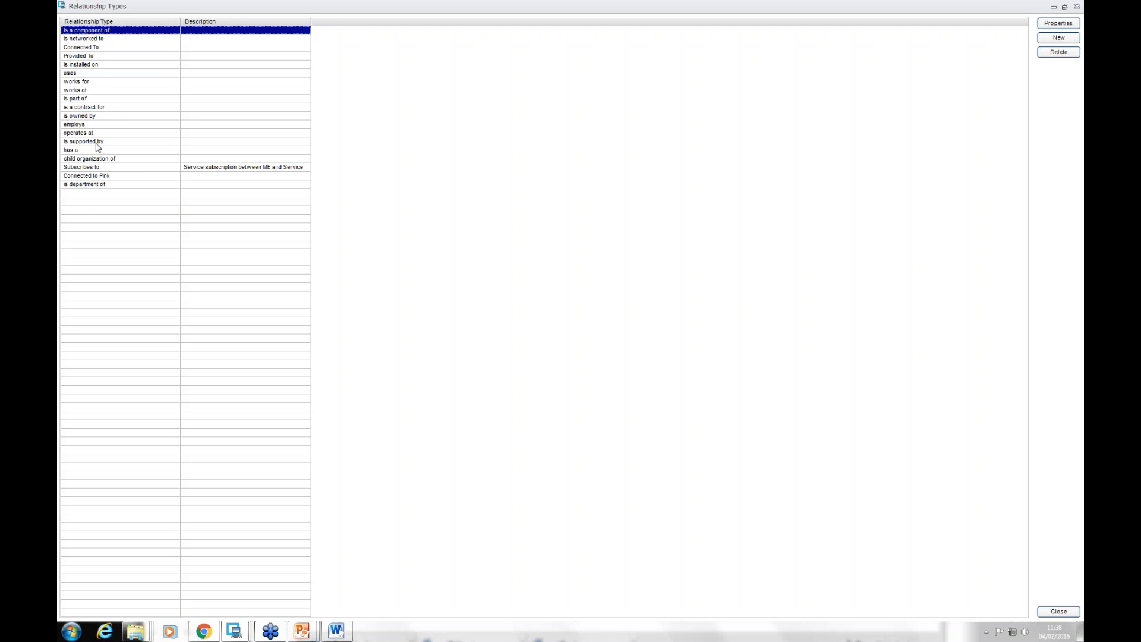
Step: Check the line style options of the "is owned by" relationship type and close the CMDB category windows
{"action": "double_click", "coordinate": [92, 117]}
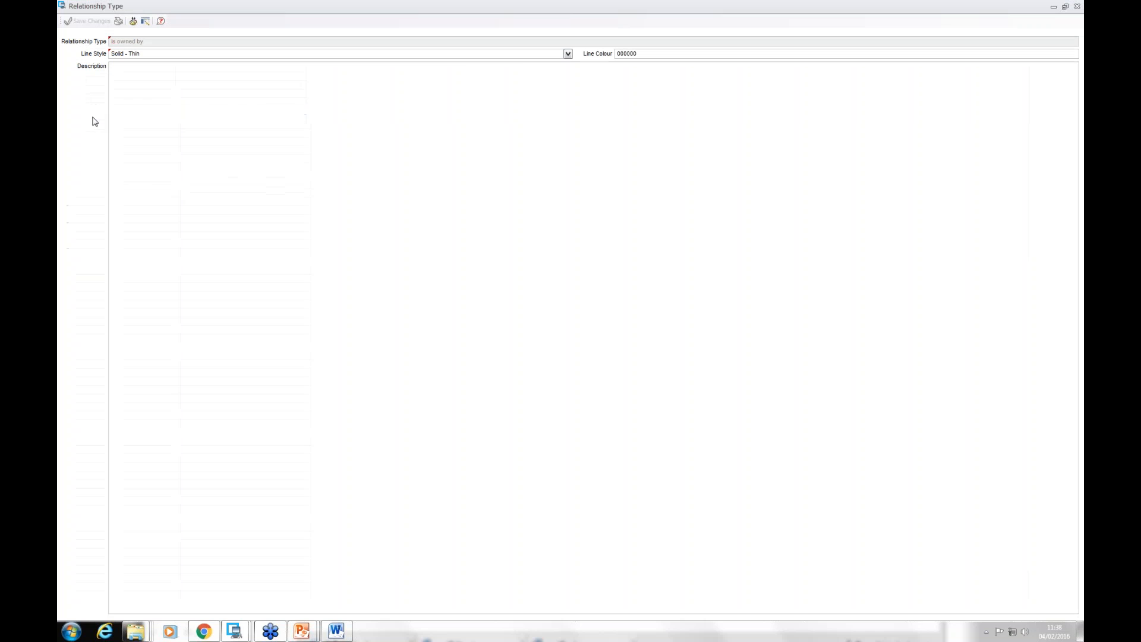
{"action": "left_click", "coordinate": [568, 53]}
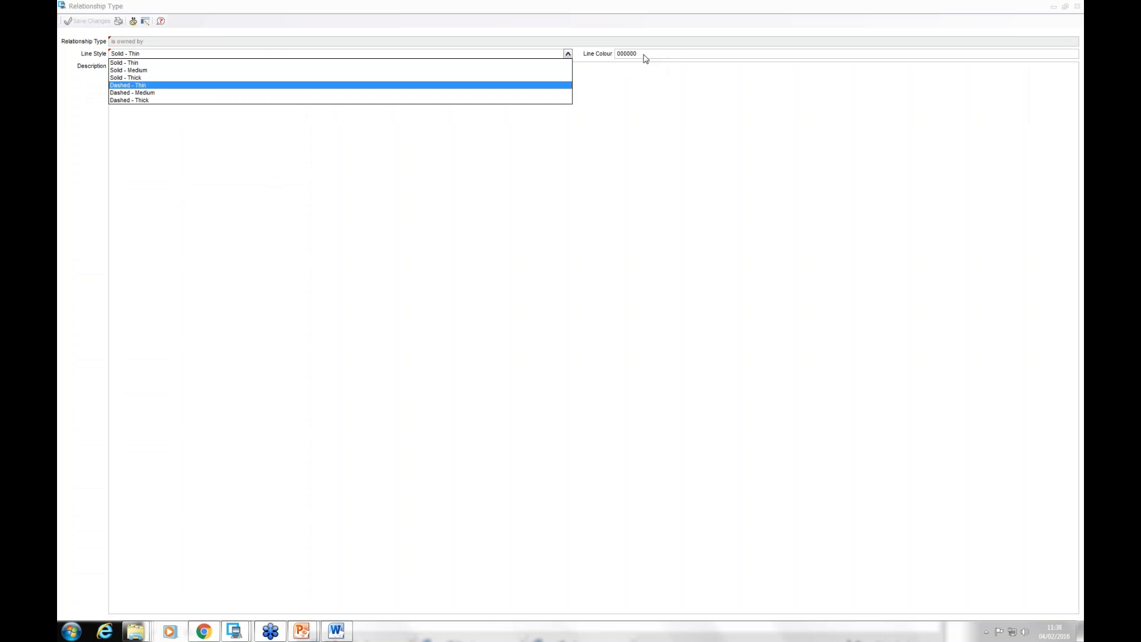
{"action": "left_click", "coordinate": [620, 251]}
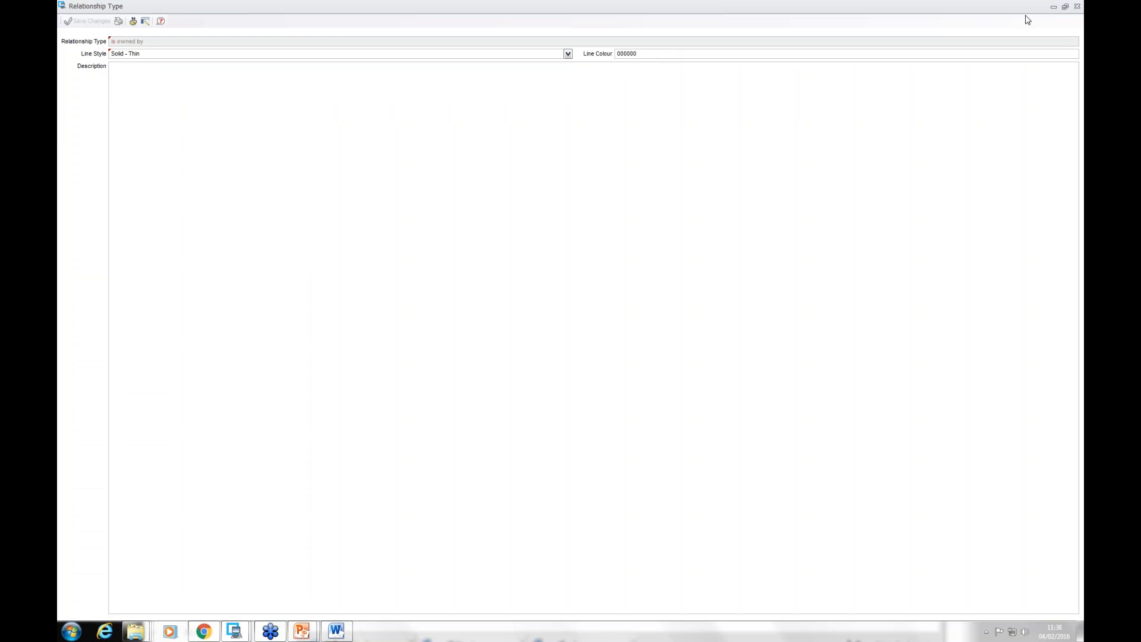
{"action": "left_click", "coordinate": [1078, 7]}
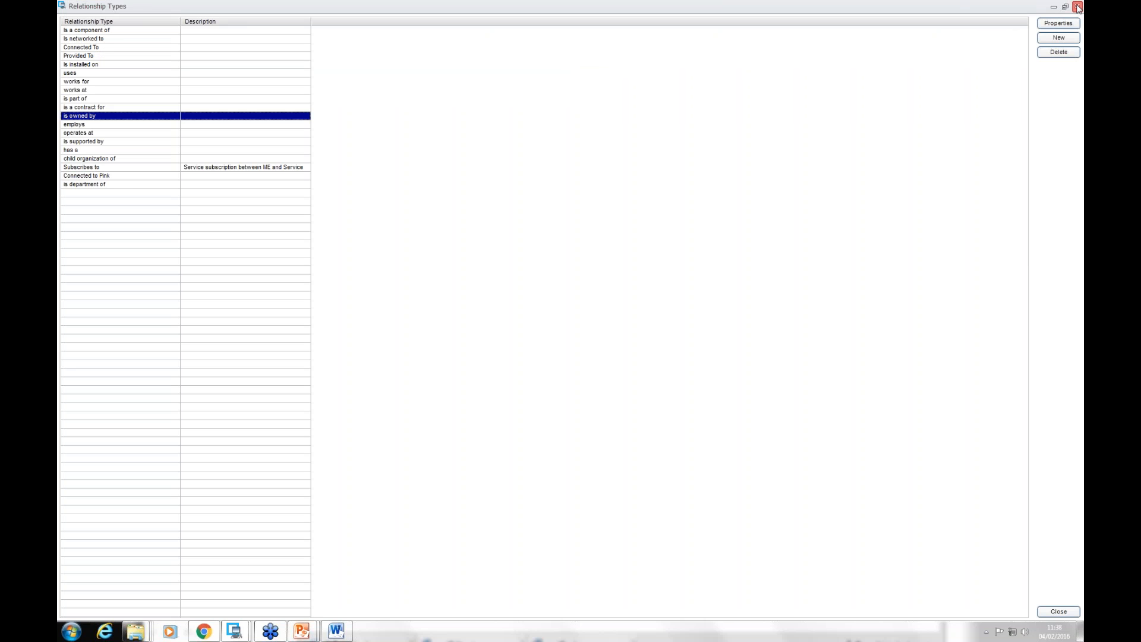
{"action": "left_click", "coordinate": [1078, 7]}
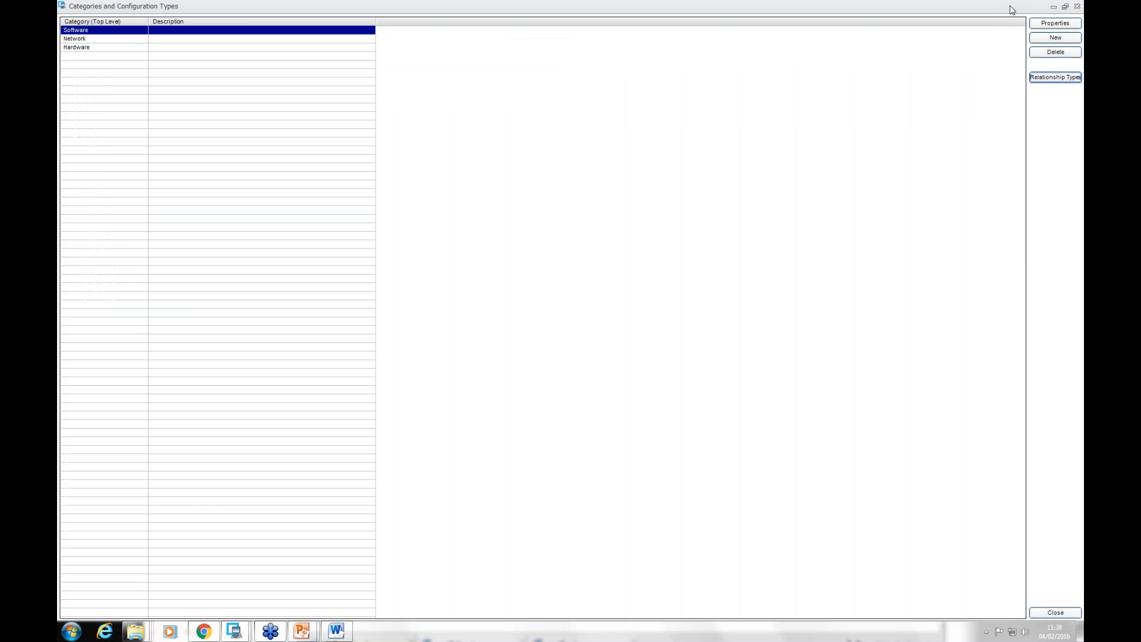
{"action": "left_click", "coordinate": [1078, 7]}
Step: Open the technical category from the service portfolio's service categories and display its relationship types
{"action": "left_click", "coordinate": [71, 20]}
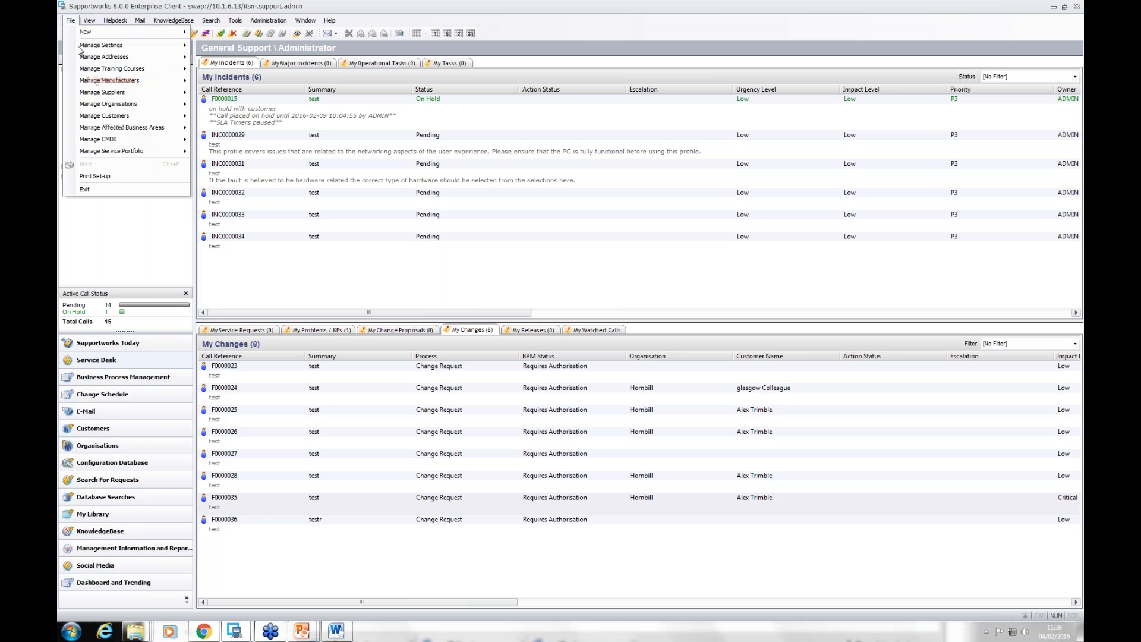
{"action": "mouse_move", "coordinate": [136, 151]}
{"action": "left_click", "coordinate": [260, 158]}
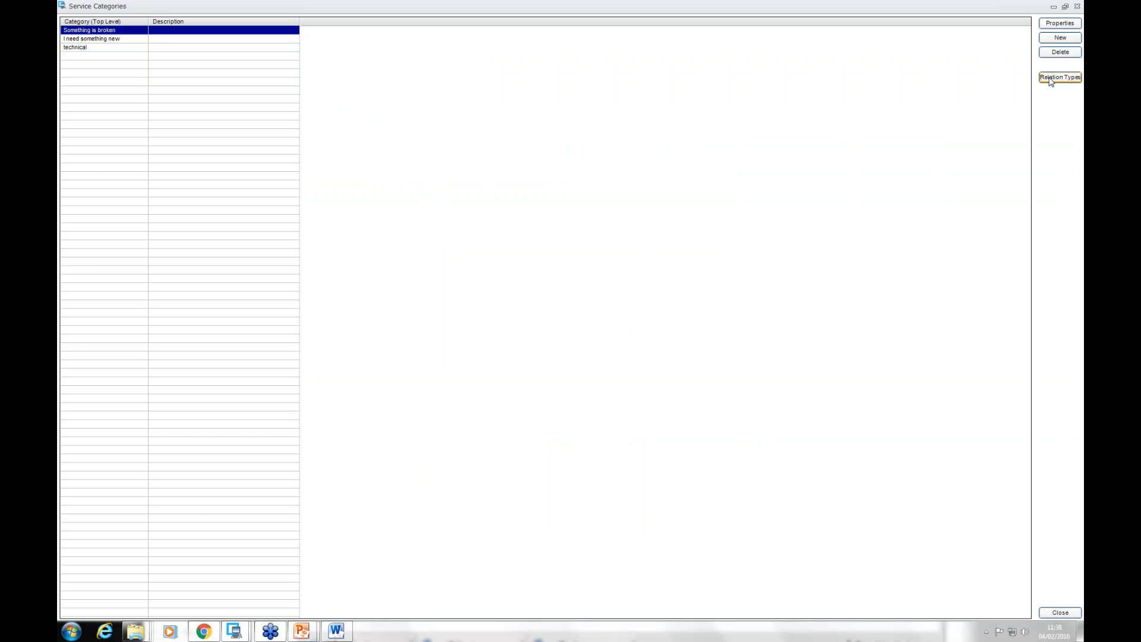
{"action": "double_click", "coordinate": [87, 47]}
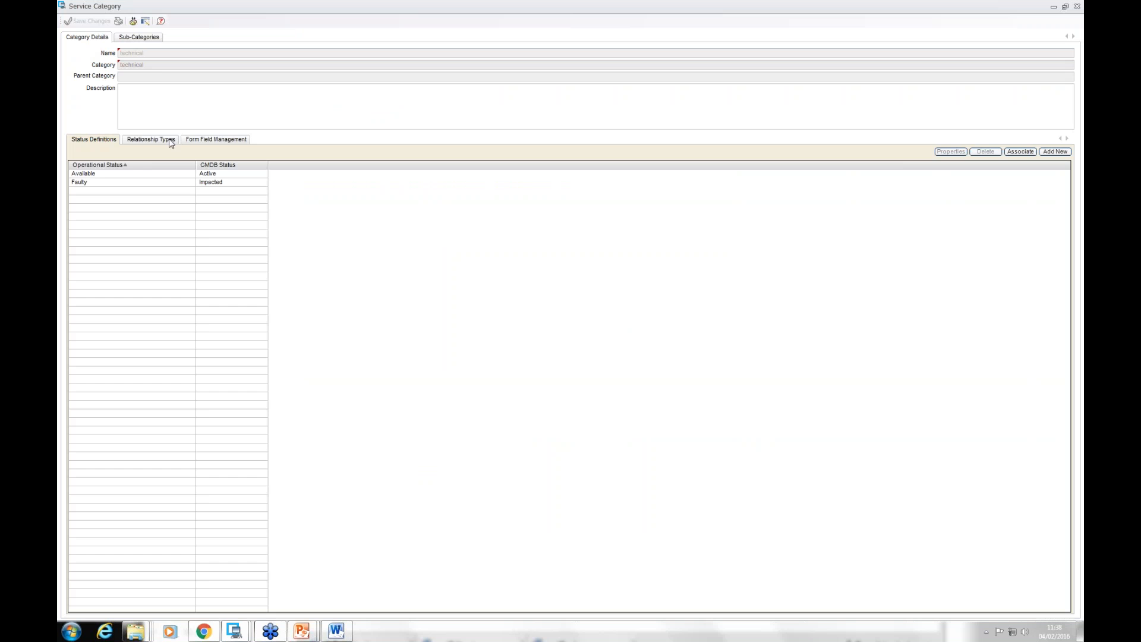
{"action": "left_click", "coordinate": [170, 141]}
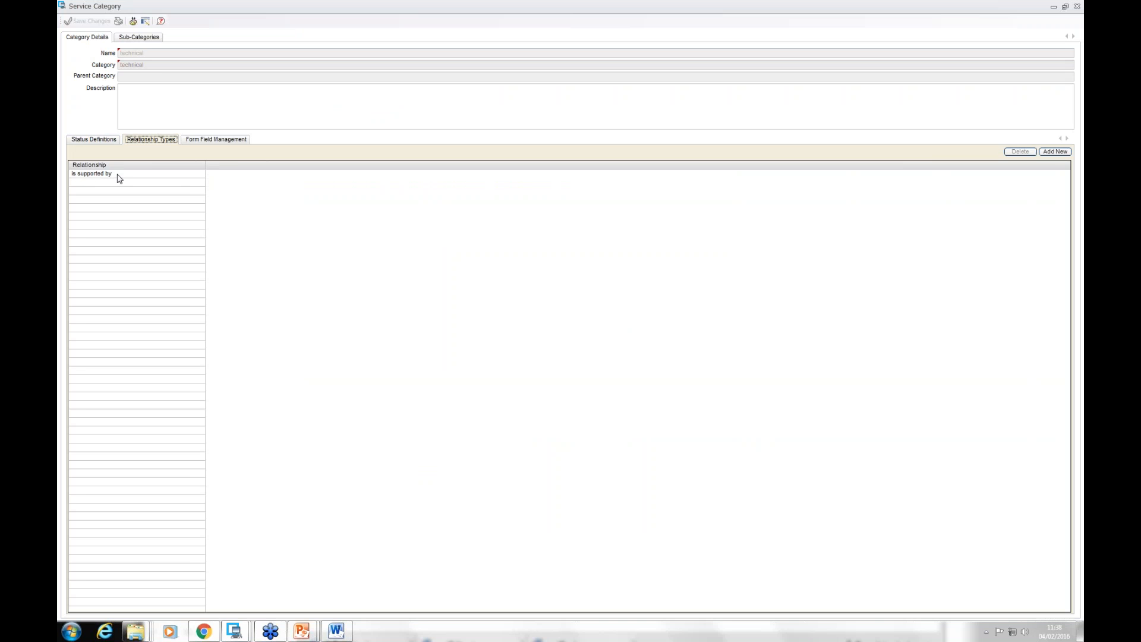
Step: Add the "Is a component of" relationship type to the technical service category and close the service category windows
{"action": "left_click", "coordinate": [1055, 155]}
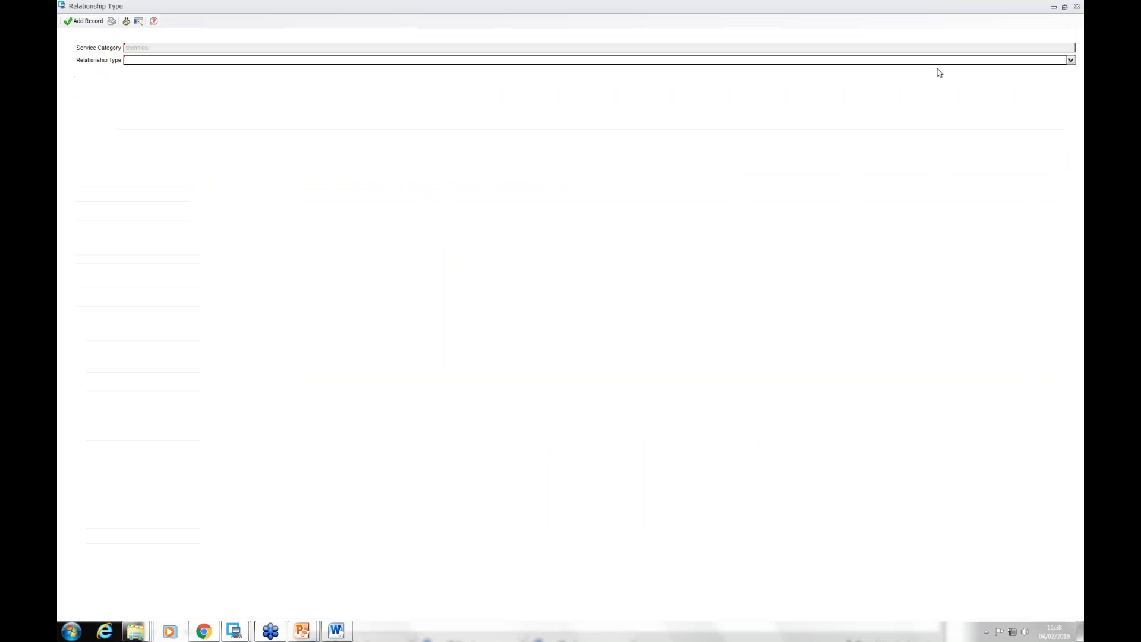
{"action": "left_click", "coordinate": [1071, 60]}
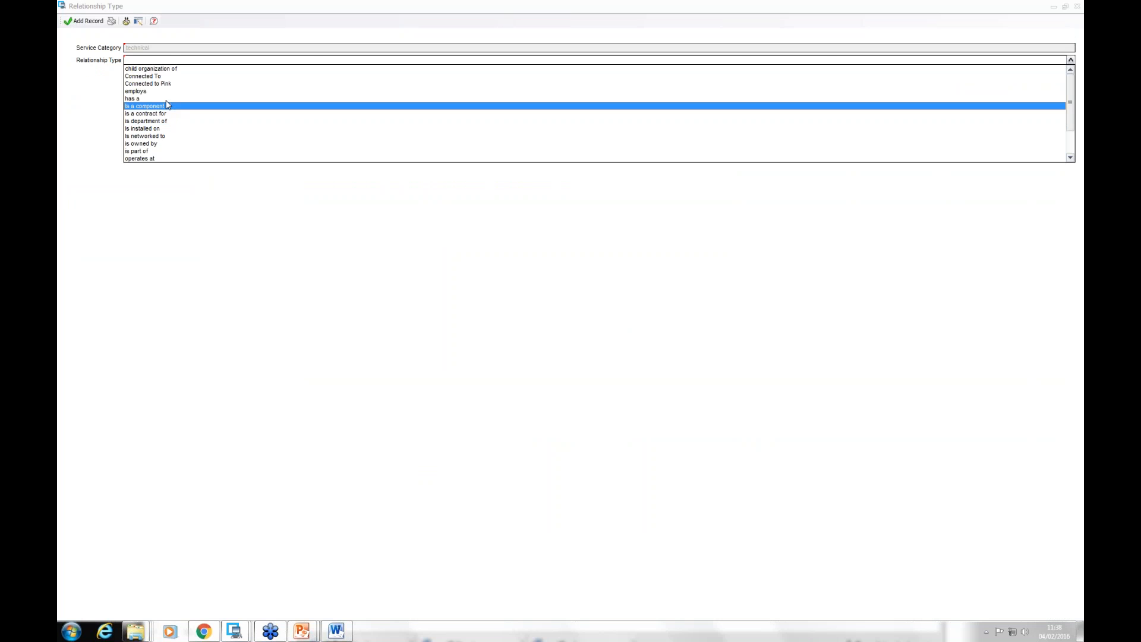
{"action": "left_click", "coordinate": [183, 107]}
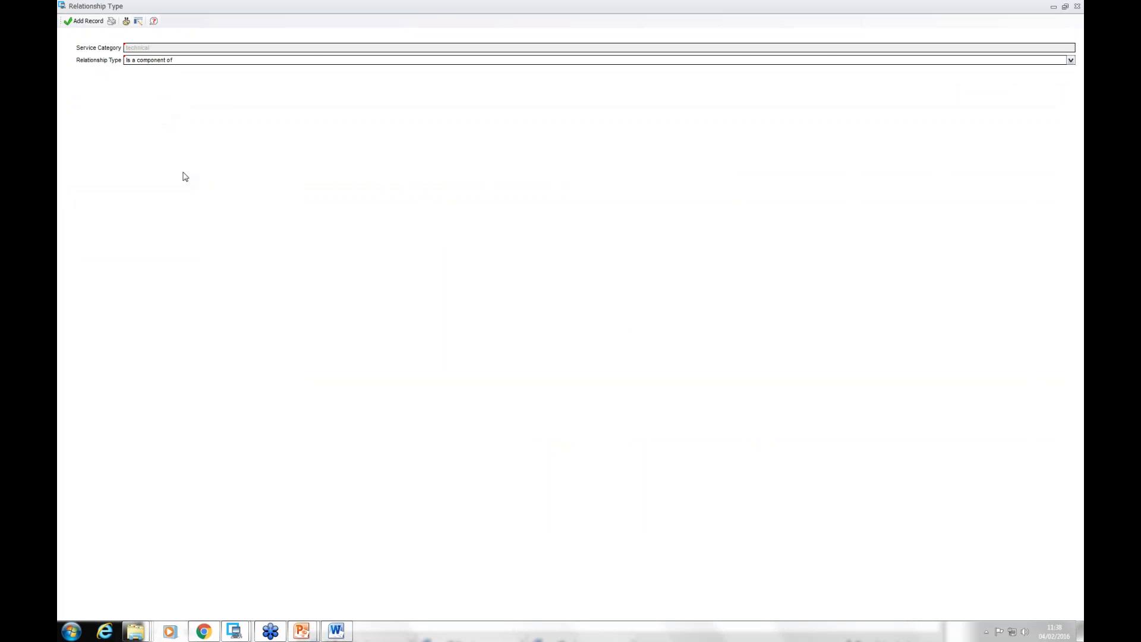
{"action": "left_click", "coordinate": [86, 21]}
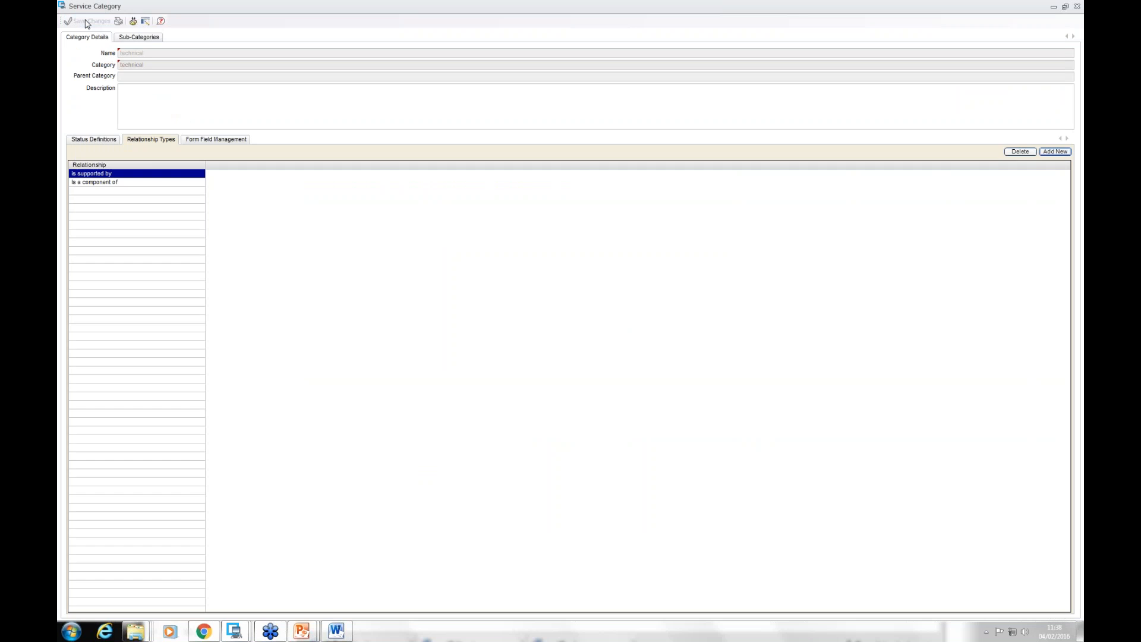
{"action": "left_click", "coordinate": [1078, 7]}
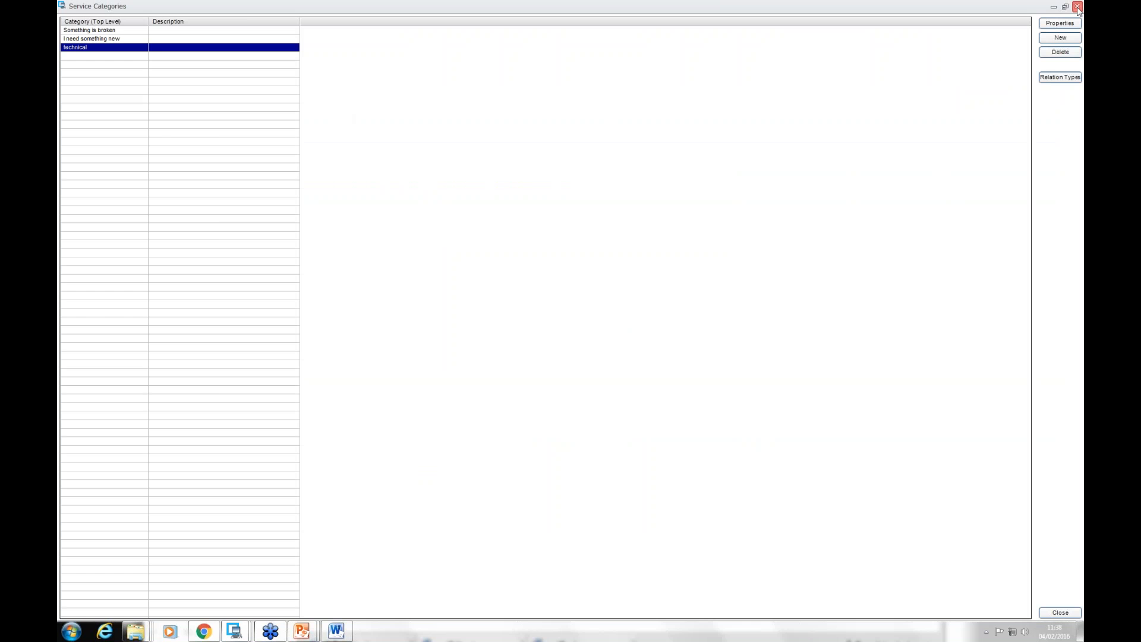
{"action": "left_click", "coordinate": [1078, 8]}
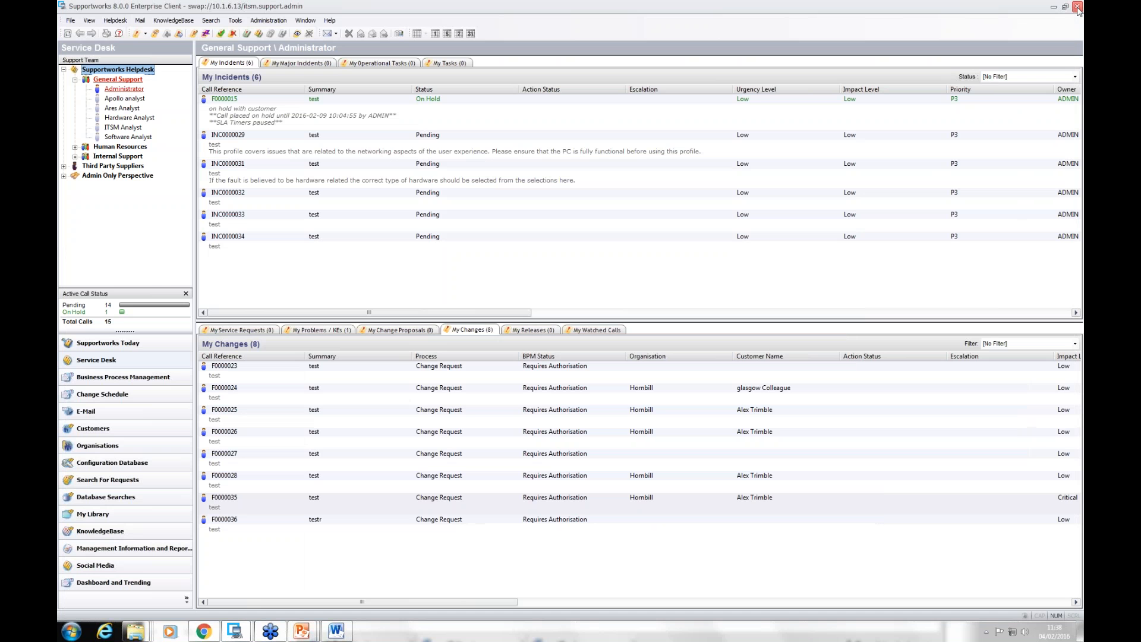
Step: Open the exch001 server from the configuration database, check its parent dependencies list and display them in the Visual Configuration Manager
{"action": "left_click", "coordinate": [119, 464]}
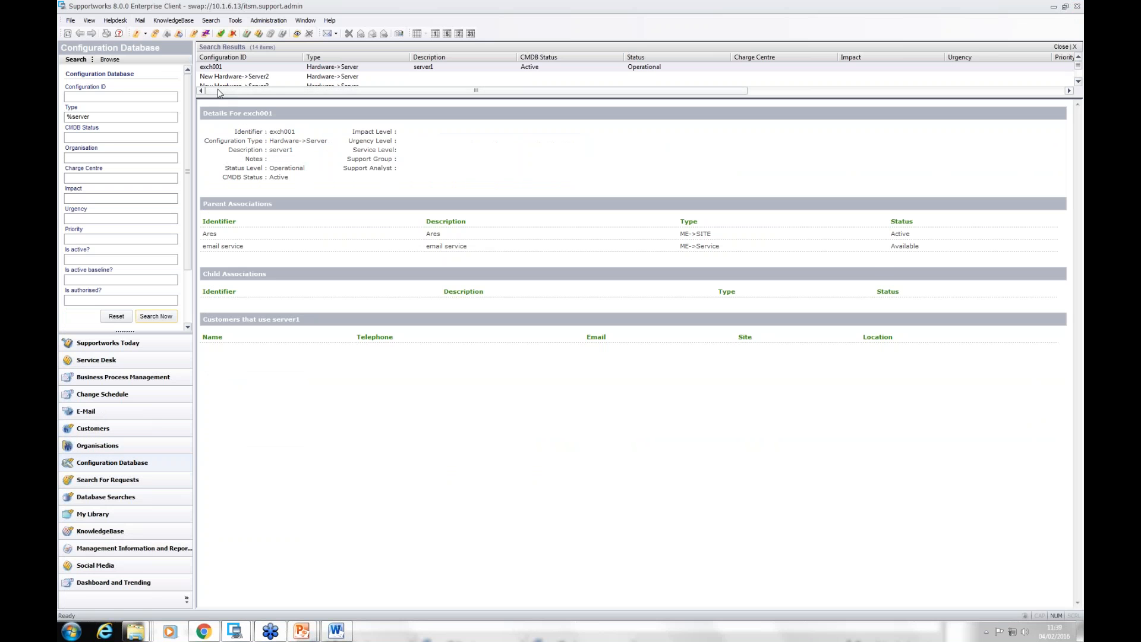
{"action": "double_click", "coordinate": [227, 67]}
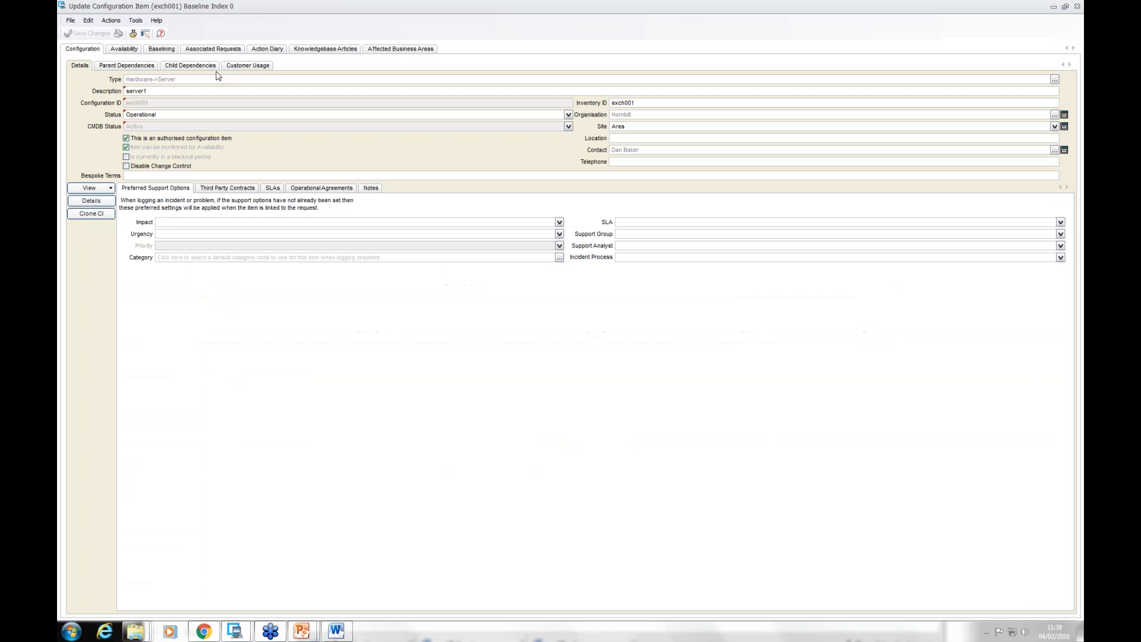
{"action": "left_click", "coordinate": [136, 66]}
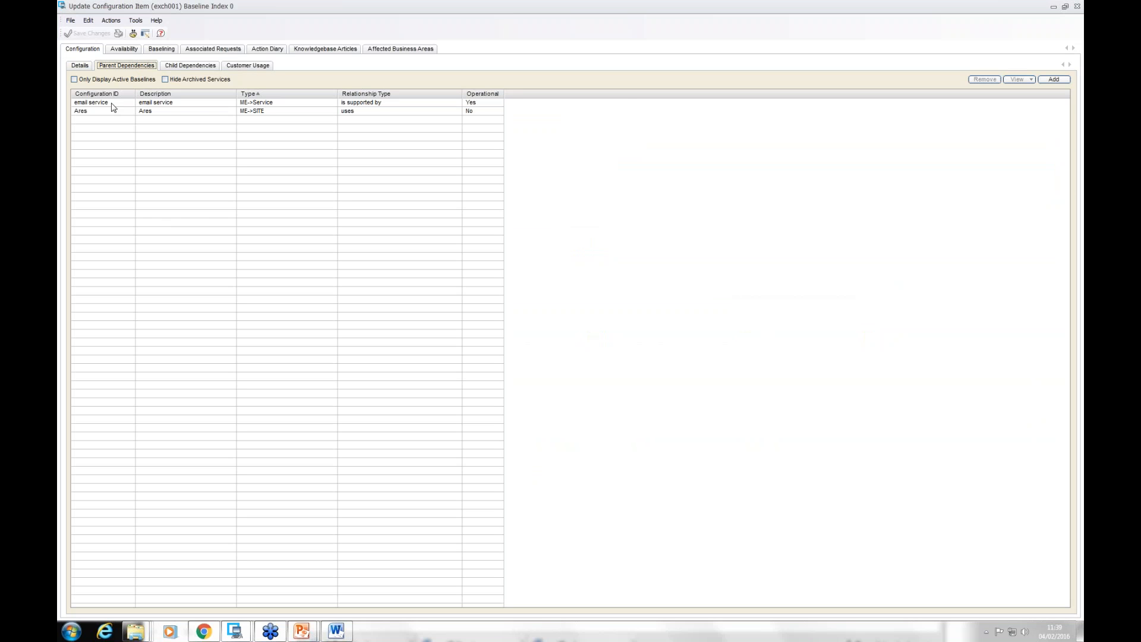
{"action": "left_click", "coordinate": [82, 65]}
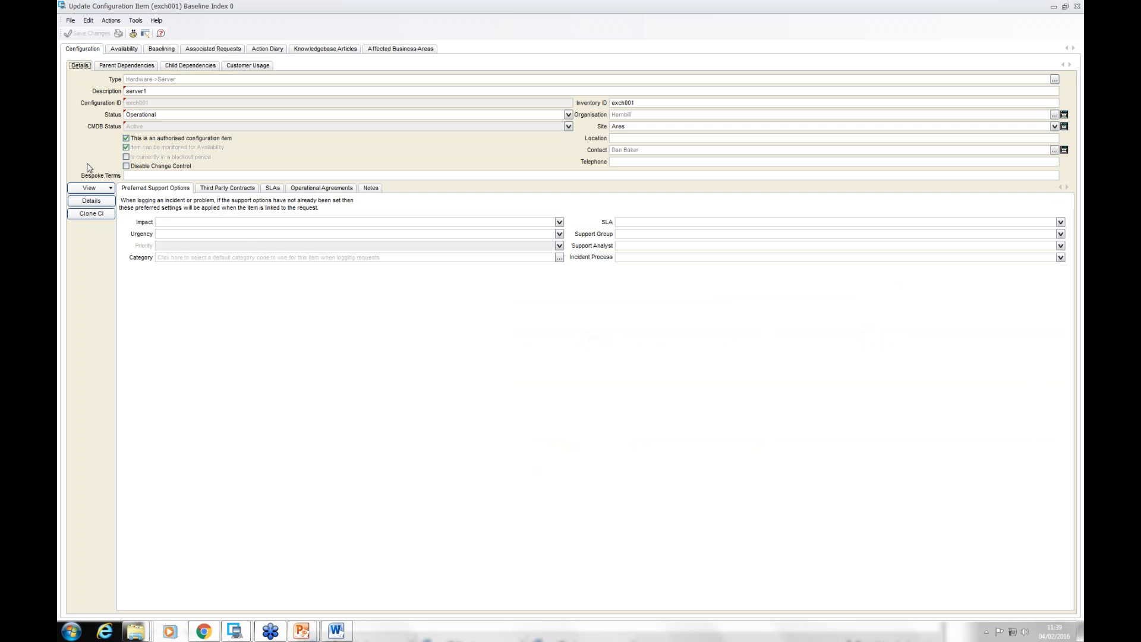
{"action": "left_click", "coordinate": [94, 188]}
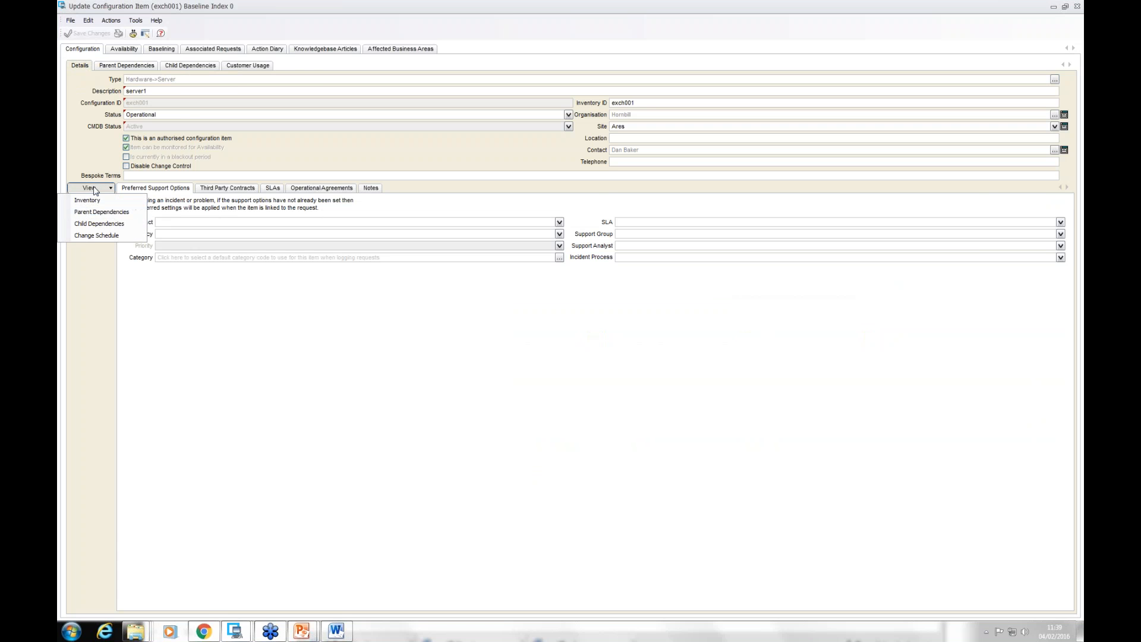
{"action": "left_click", "coordinate": [113, 214]}
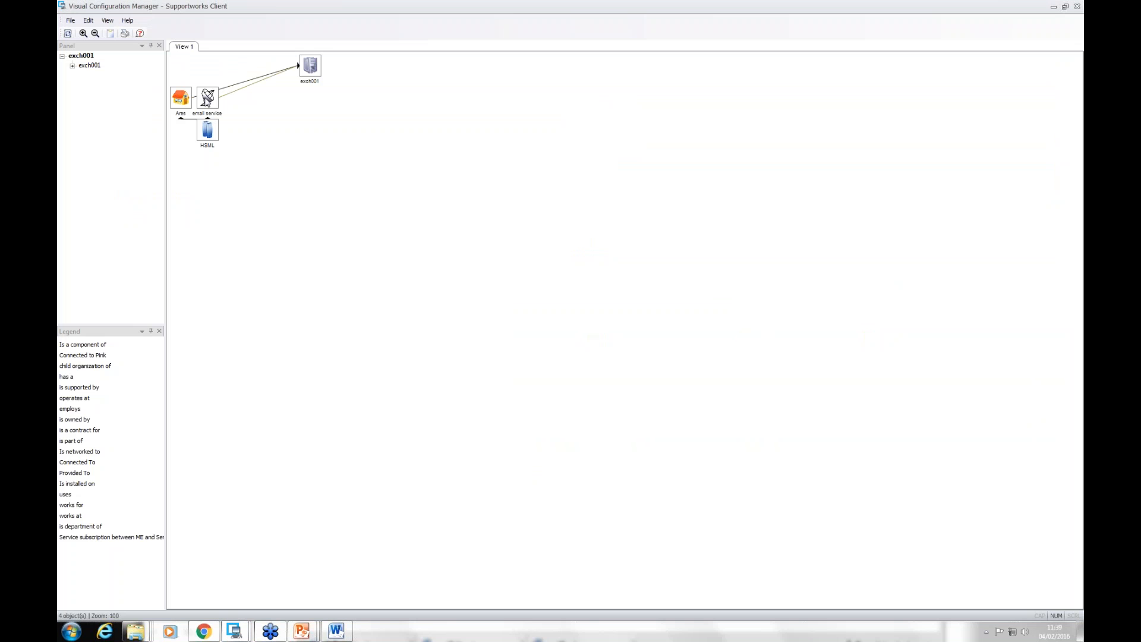
Step: Spread out the dependency diagram by moving the email service and HSML items apart, and enlarge it to 175% zoom
{"action": "left_click", "coordinate": [208, 99]}
{"action": "left_click_drag", "start_coordinate": [207, 97], "coordinate": [320, 123]}
{"action": "left_click", "coordinate": [268, 182]}
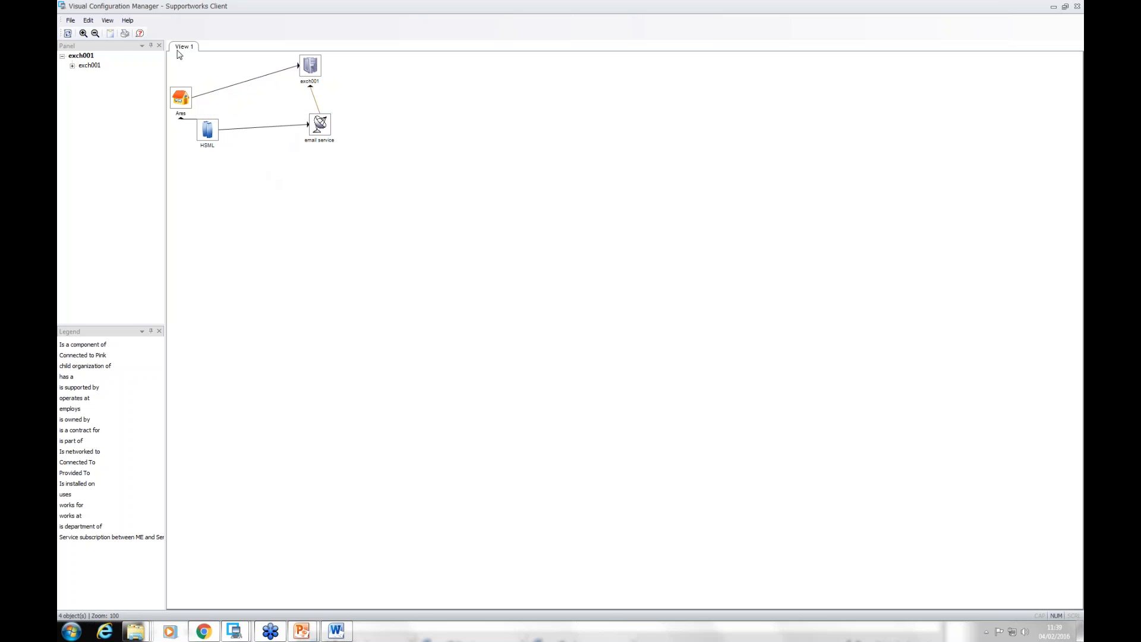
{"action": "left_click", "coordinate": [84, 34]}
{"action": "left_click", "coordinate": [83, 33]}
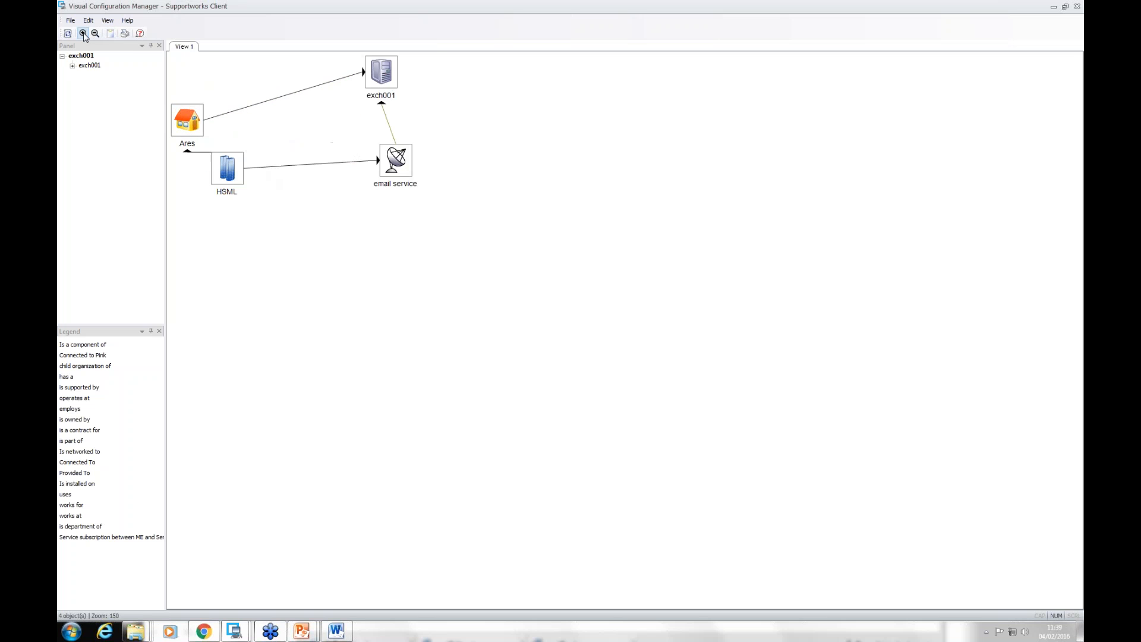
{"action": "left_click", "coordinate": [84, 33]}
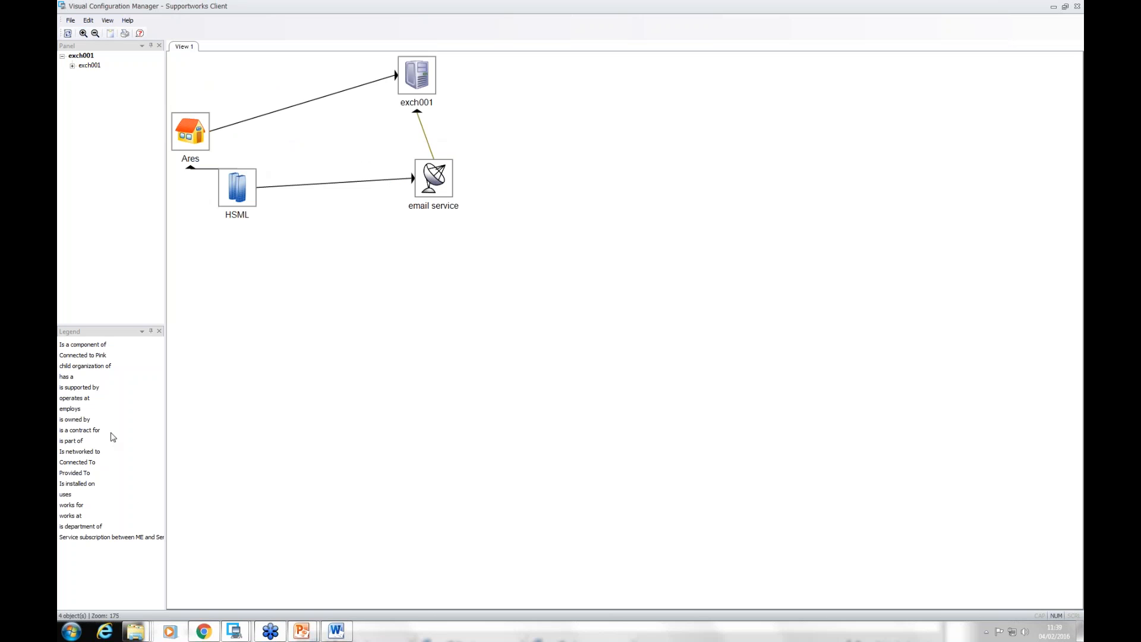
{"action": "left_click", "coordinate": [246, 186]}
{"action": "left_click_drag", "start_coordinate": [238, 191], "coordinate": [278, 306]}
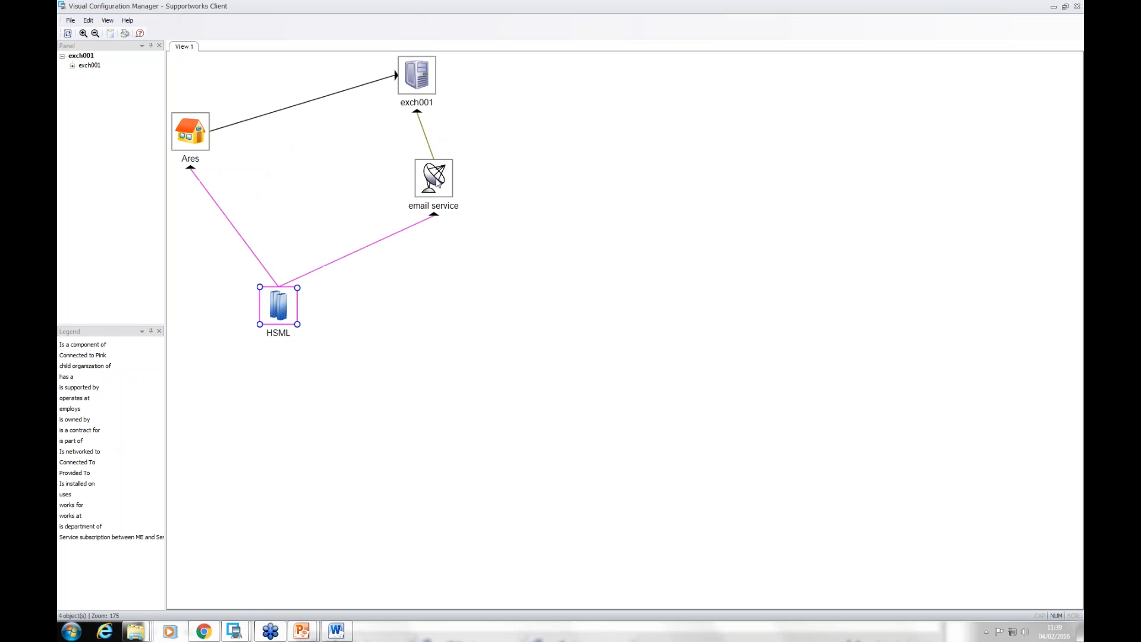
Step: Show the downstream impact of the email service in the dependency diagram and hide it again
{"action": "right_click", "coordinate": [443, 186]}
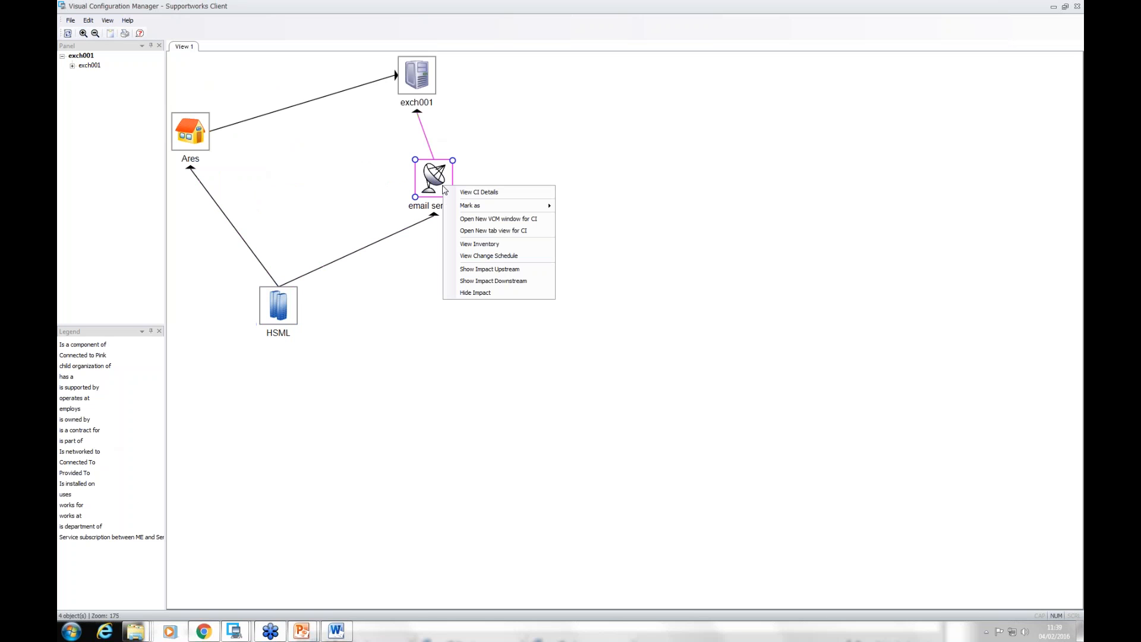
{"action": "left_click", "coordinate": [510, 282]}
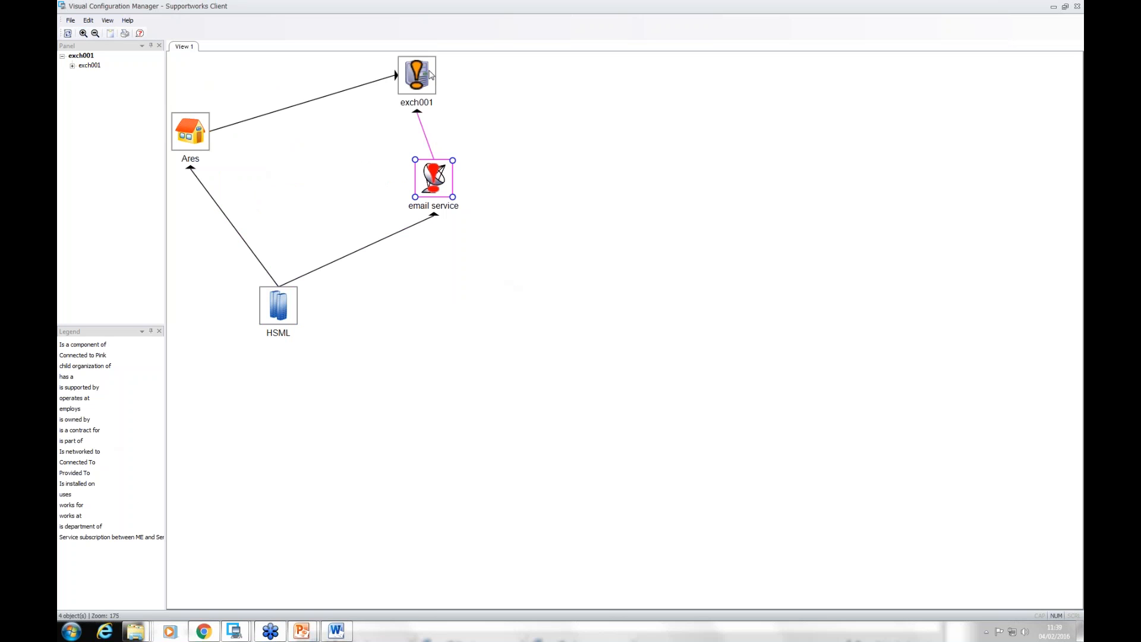
{"action": "right_click", "coordinate": [437, 182]}
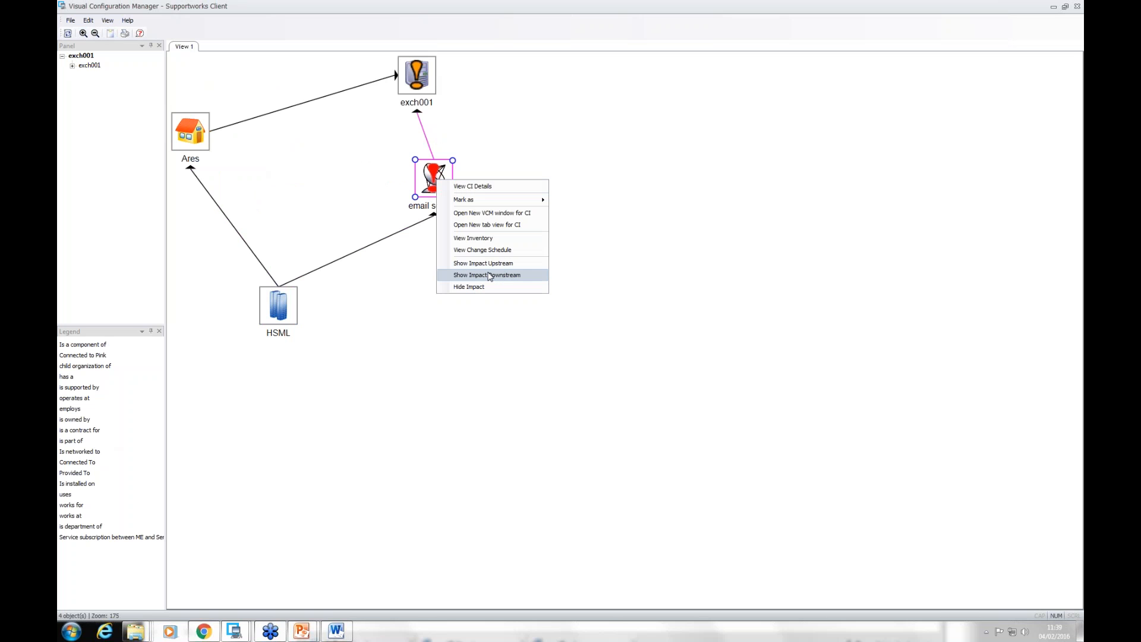
{"action": "left_click", "coordinate": [467, 287]}
Step: Show the upstream impact of exch001, hide it again, and close the diagram and the configuration item
{"action": "right_click", "coordinate": [422, 83]}
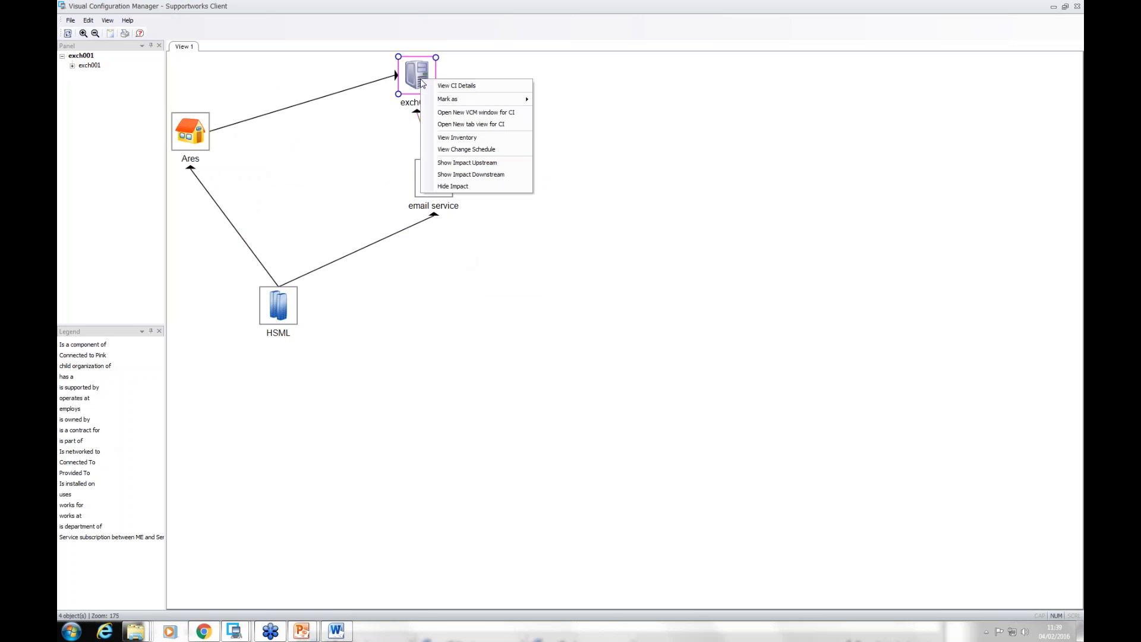
{"action": "left_click", "coordinate": [479, 163]}
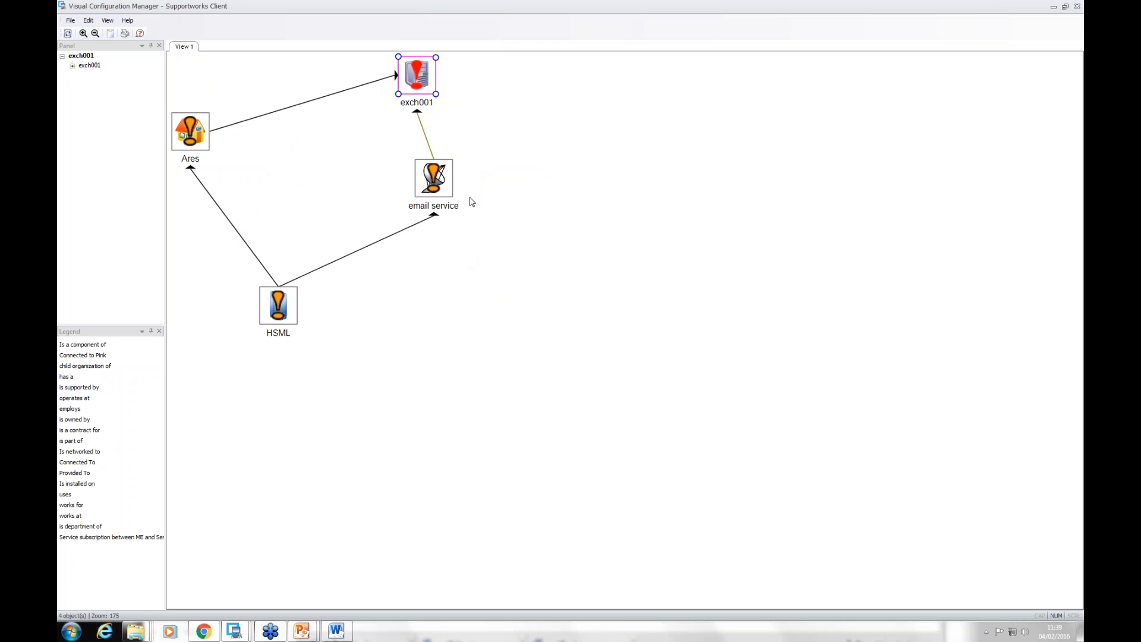
{"action": "right_click", "coordinate": [431, 80]}
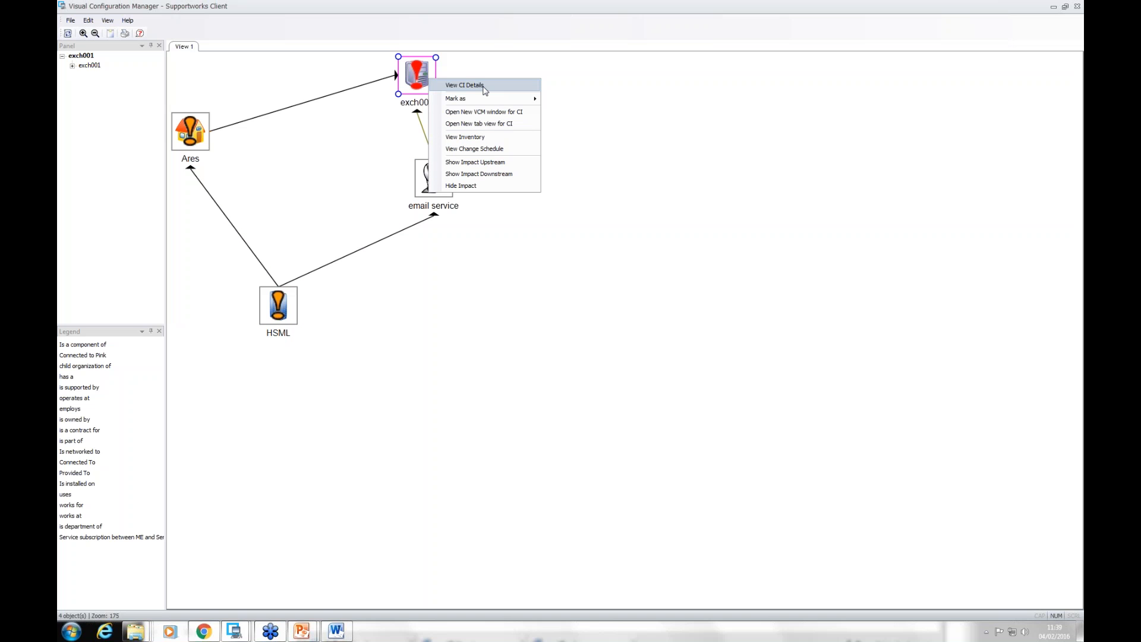
{"action": "left_click", "coordinate": [683, 107]}
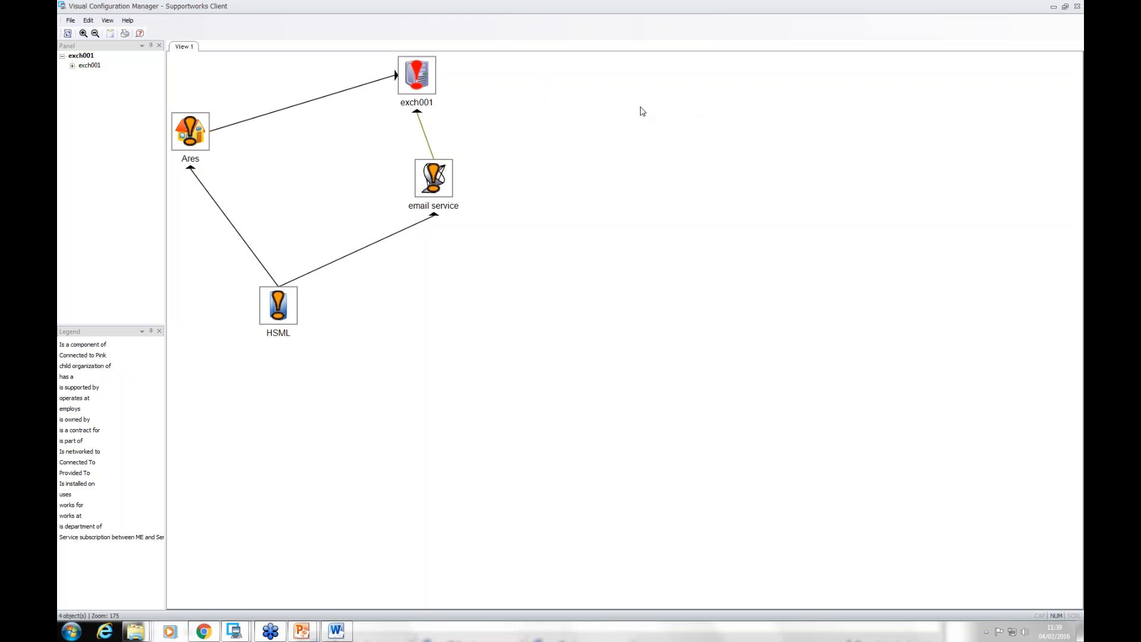
{"action": "right_click", "coordinate": [419, 83]}
{"action": "left_click", "coordinate": [474, 186]}
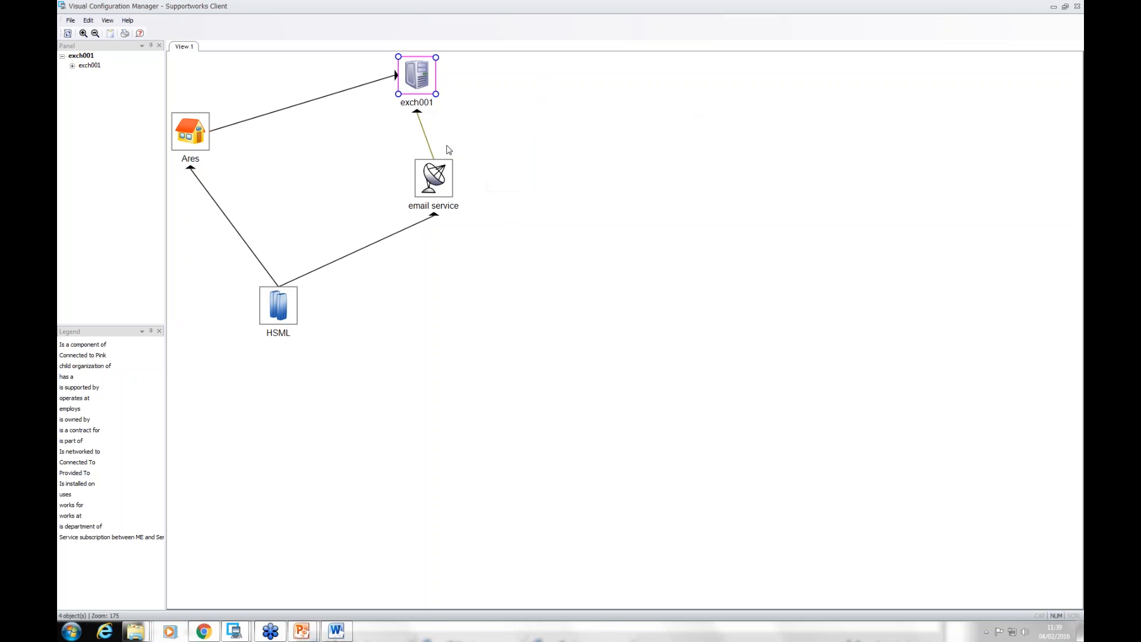
{"action": "left_click", "coordinate": [1078, 7]}
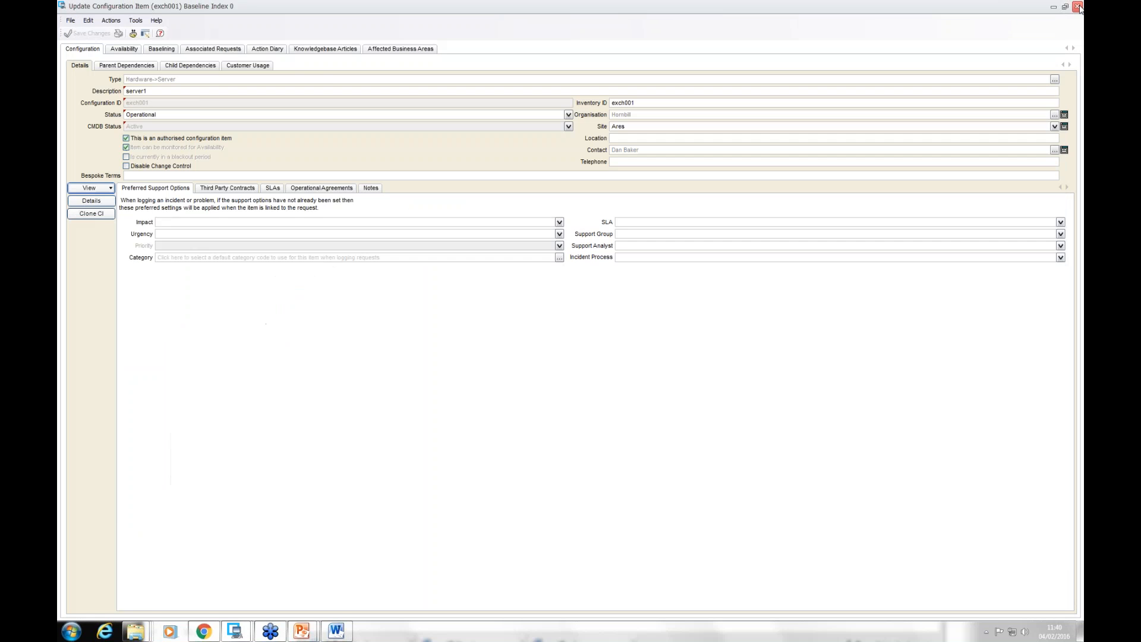
{"action": "left_click", "coordinate": [1077, 6]}
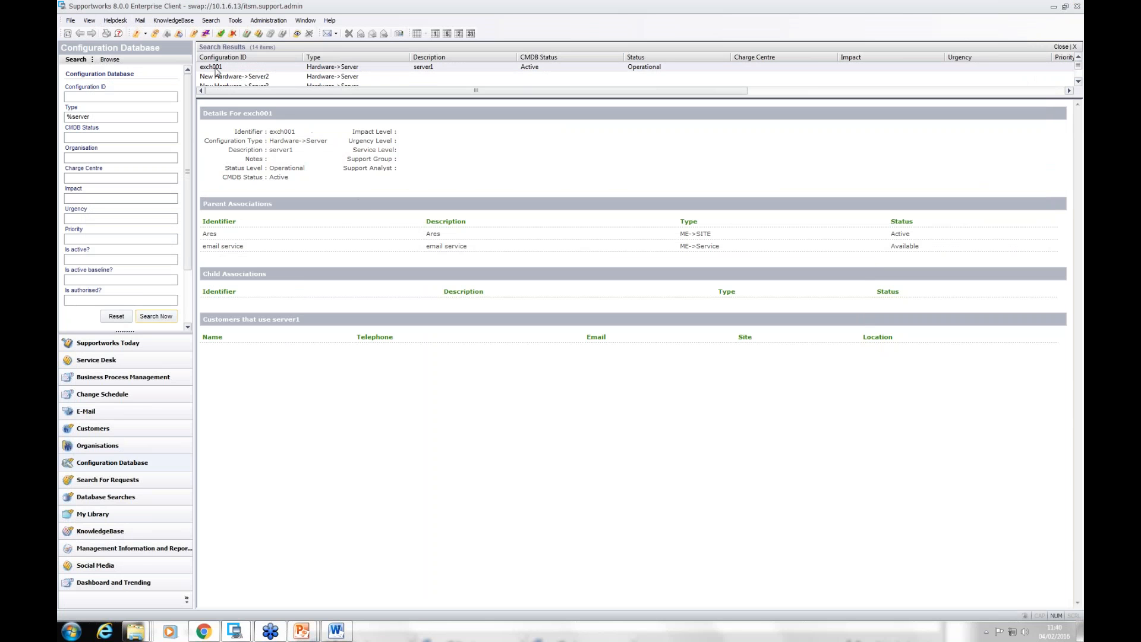
Step: Search the service portfolio for all services with an active baseline, open the email service record and move its window lower
{"action": "left_click", "coordinate": [76, 24]}
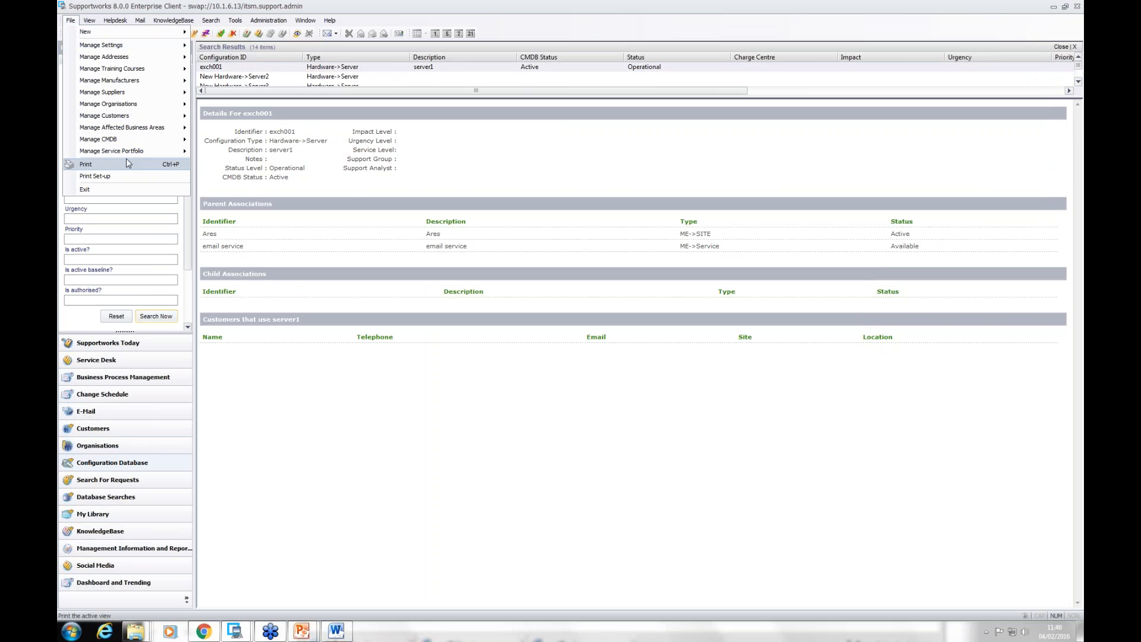
{"action": "mouse_move", "coordinate": [167, 154]}
{"action": "left_click", "coordinate": [243, 166]}
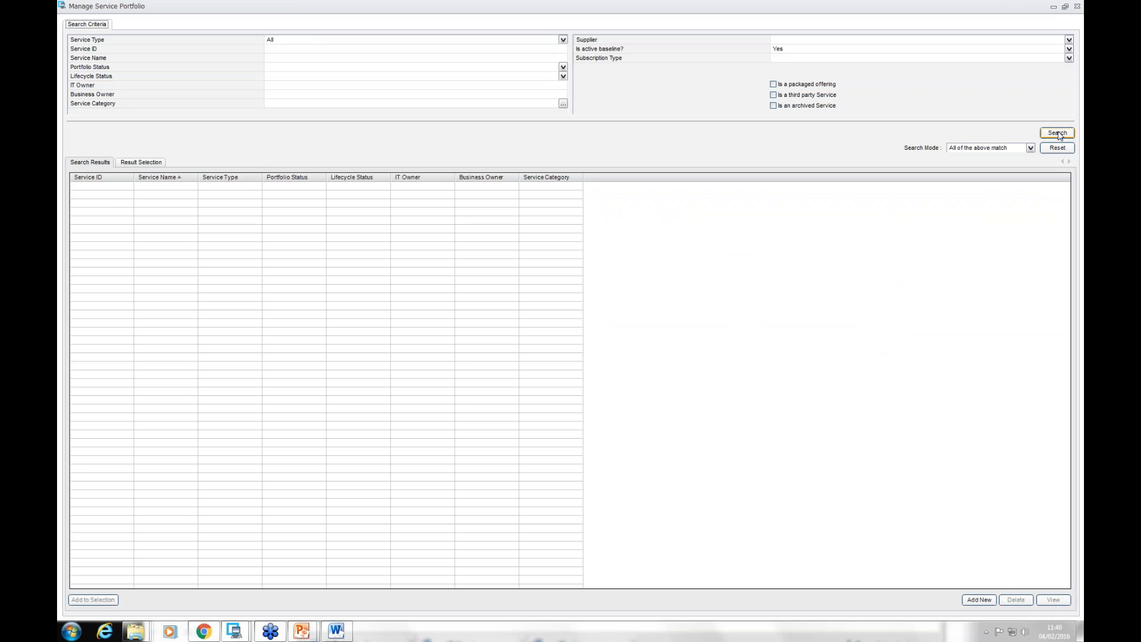
{"action": "left_click", "coordinate": [1058, 134]}
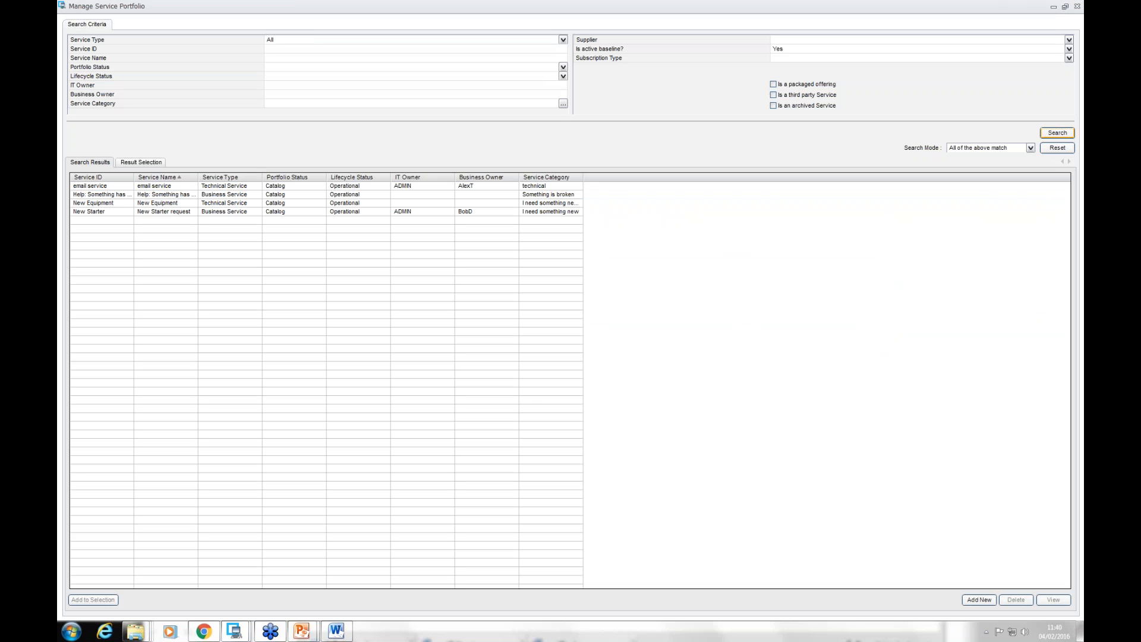
{"action": "left_click", "coordinate": [126, 188]}
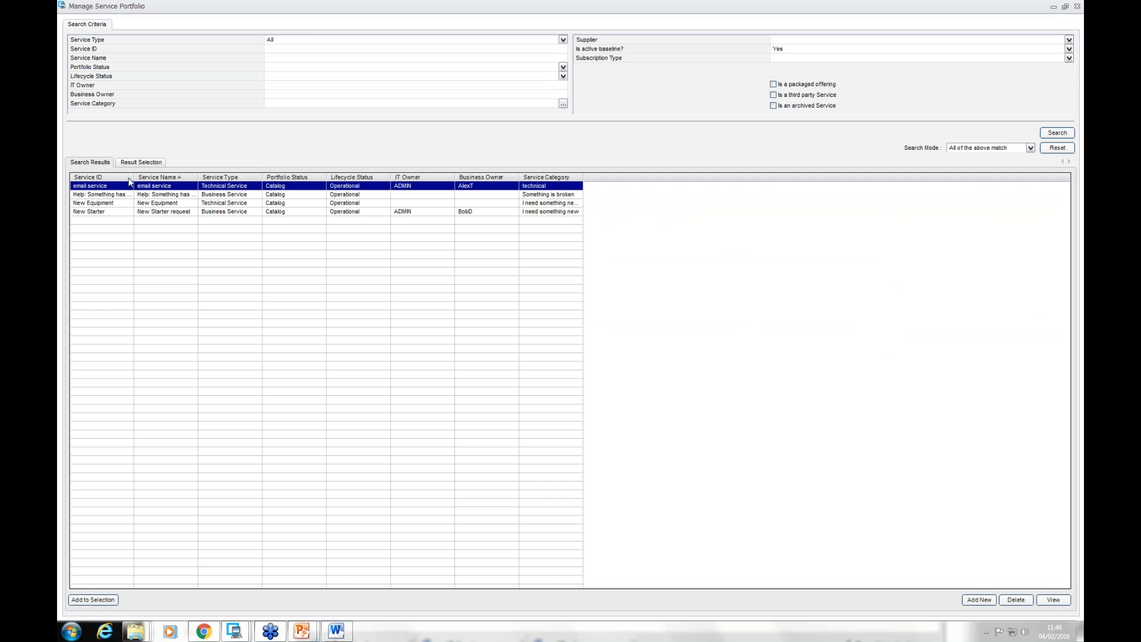
{"action": "double_click", "coordinate": [130, 186]}
{"action": "left_click_drag", "start_coordinate": [533, 9], "coordinate": [547, 377]}
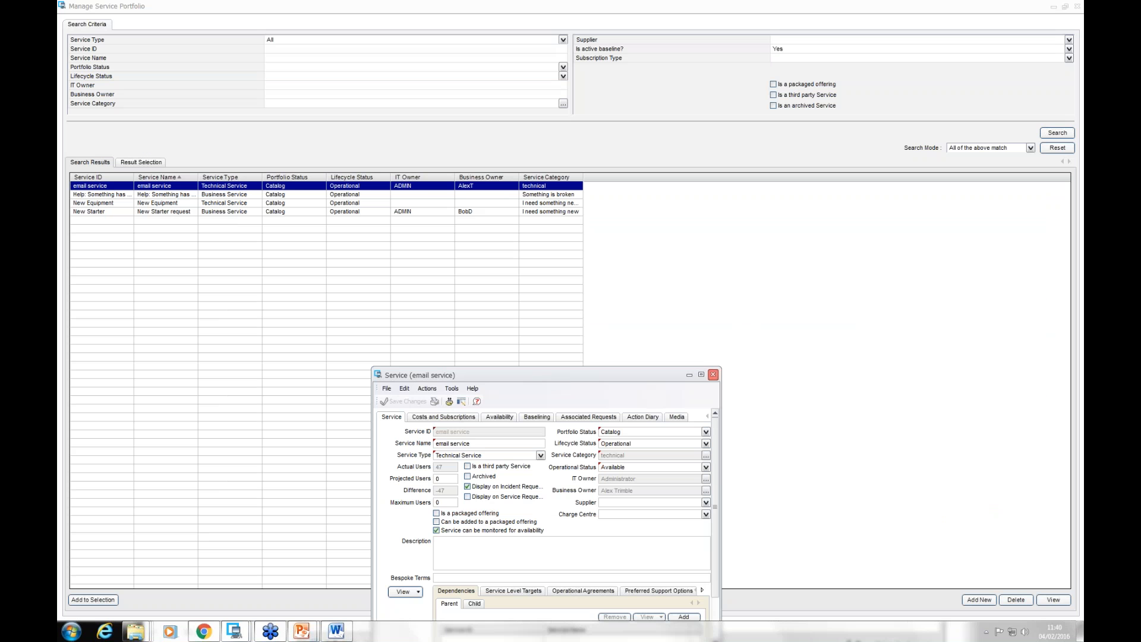
Step: Close the service windows and view service availability on Supportworks Today and in the SelfService portal in Chrome, returning to the Supportworks client
{"action": "left_click", "coordinate": [714, 375]}
{"action": "left_click", "coordinate": [1077, 6]}
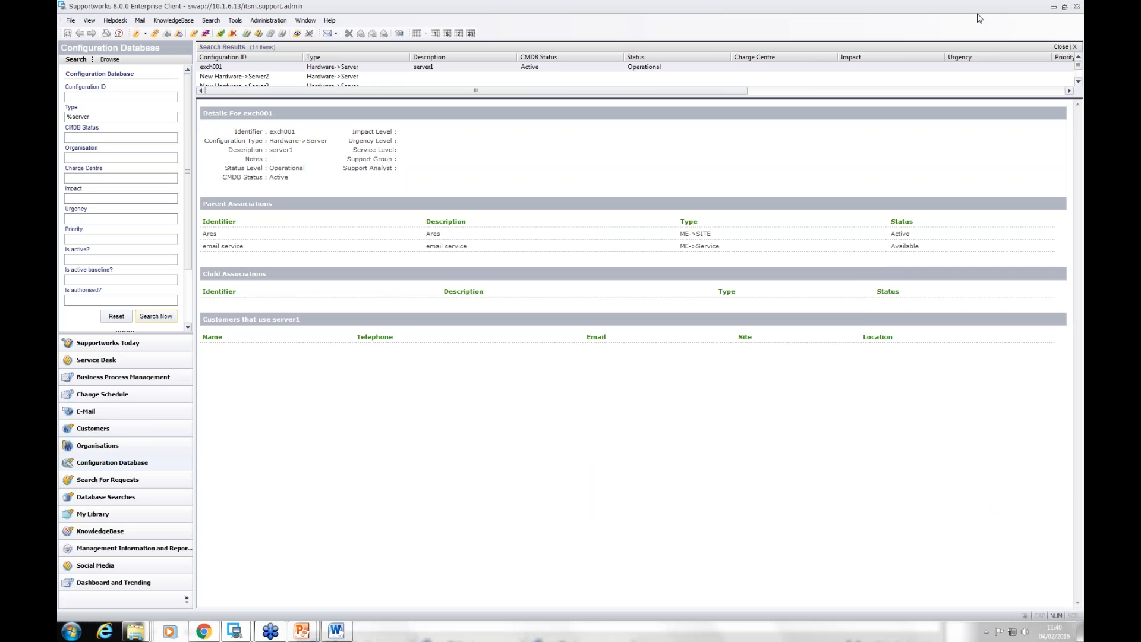
{"action": "left_click", "coordinate": [107, 343]}
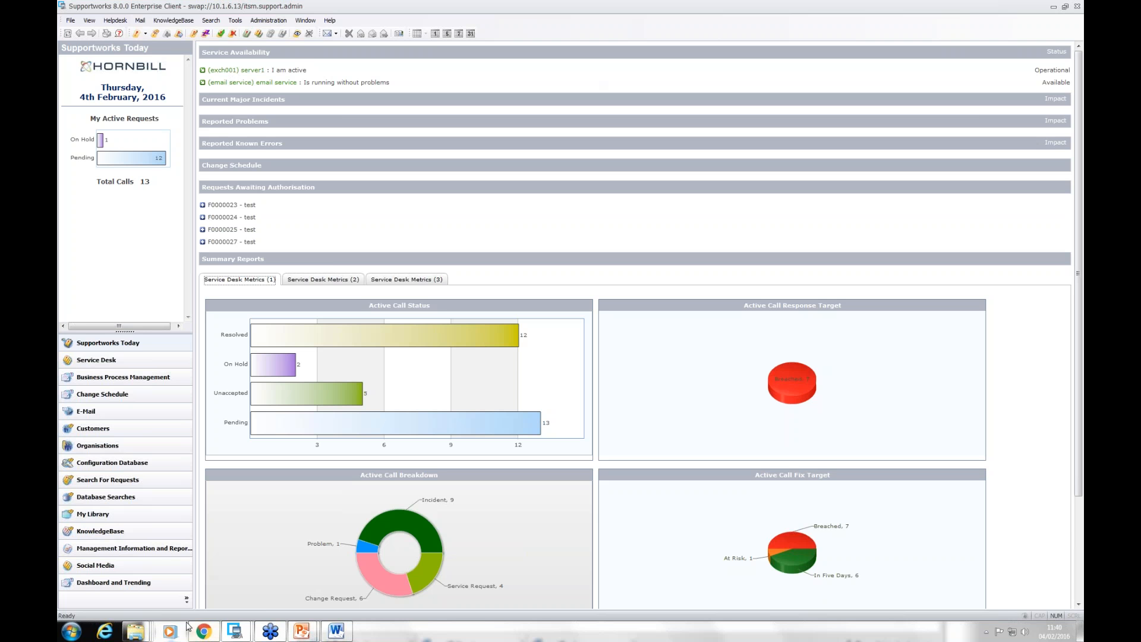
{"action": "left_click", "coordinate": [205, 633]}
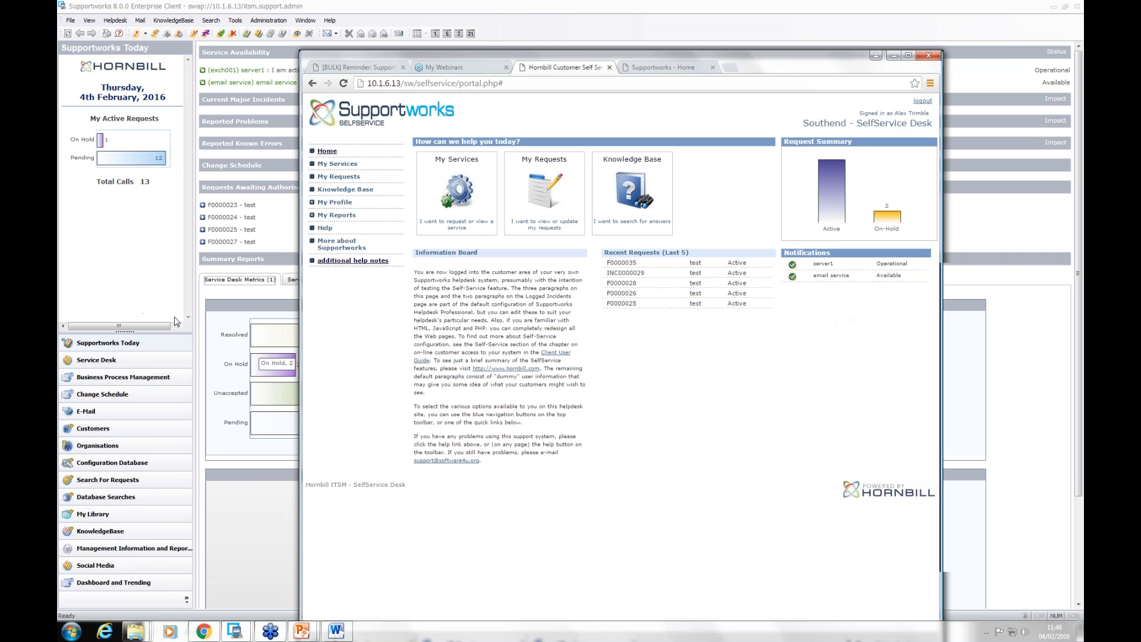
{"action": "left_click", "coordinate": [82, 5]}
Step: Search the service portfolio again, reopen the email service record at full size and show its child dependencies
{"action": "left_click", "coordinate": [70, 22]}
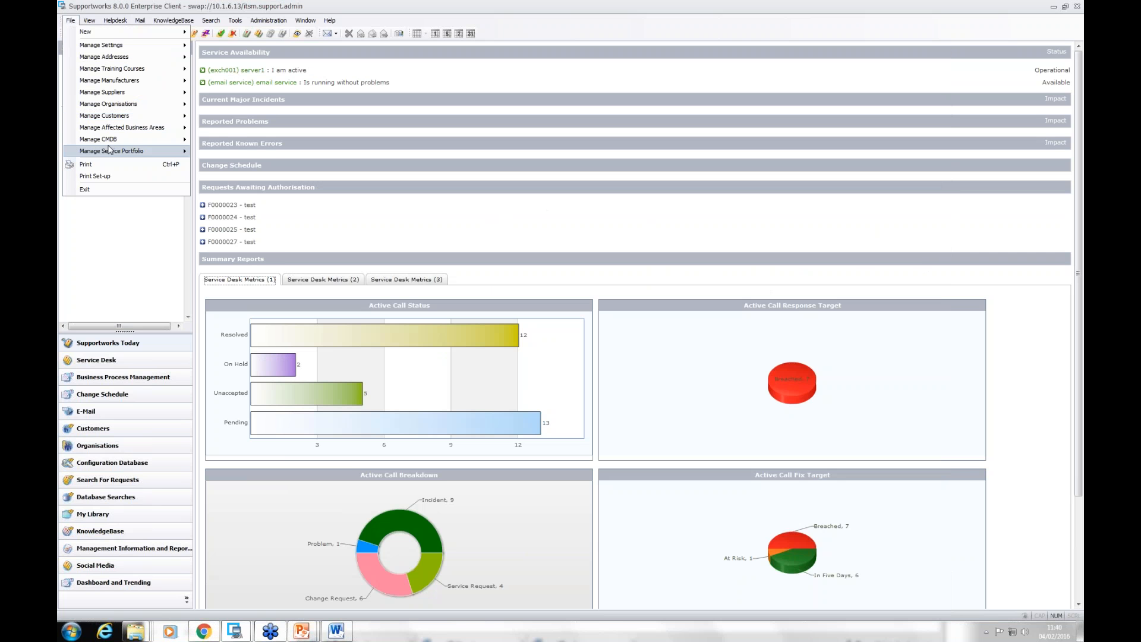
{"action": "mouse_move", "coordinate": [113, 151]}
{"action": "left_click", "coordinate": [238, 164]}
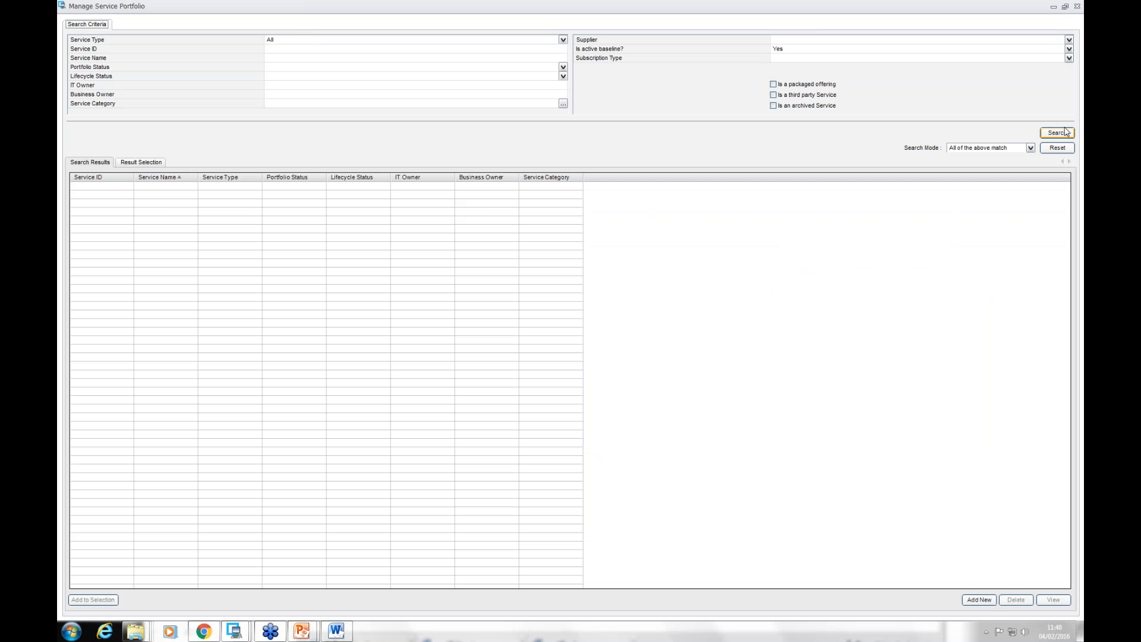
{"action": "left_click", "coordinate": [1058, 133]}
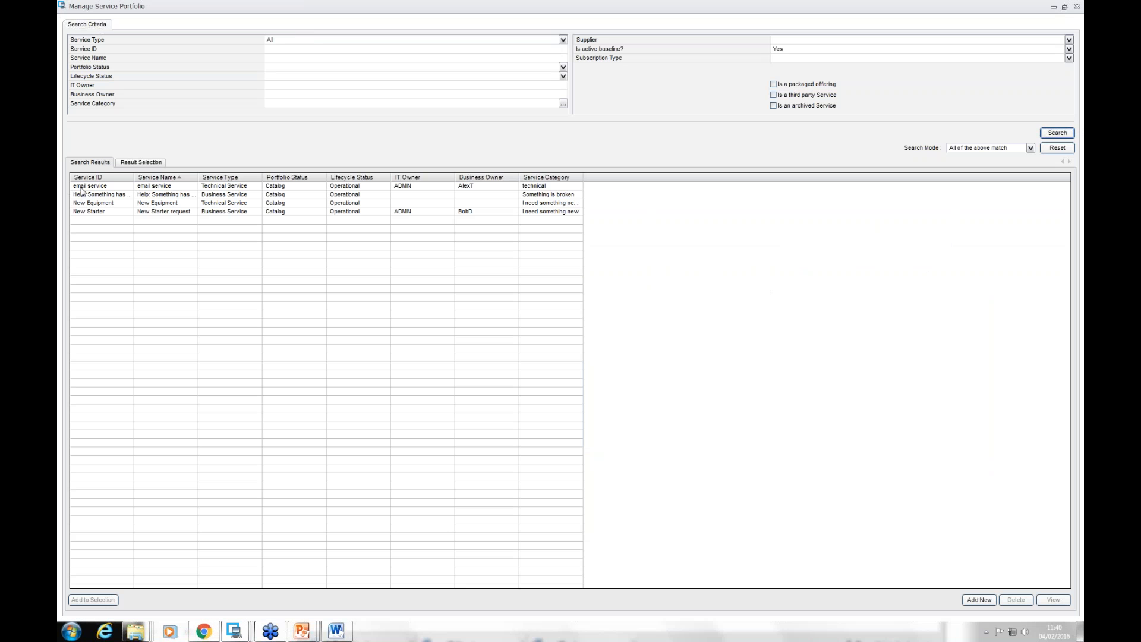
{"action": "left_click", "coordinate": [100, 189]}
{"action": "double_click", "coordinate": [101, 189]}
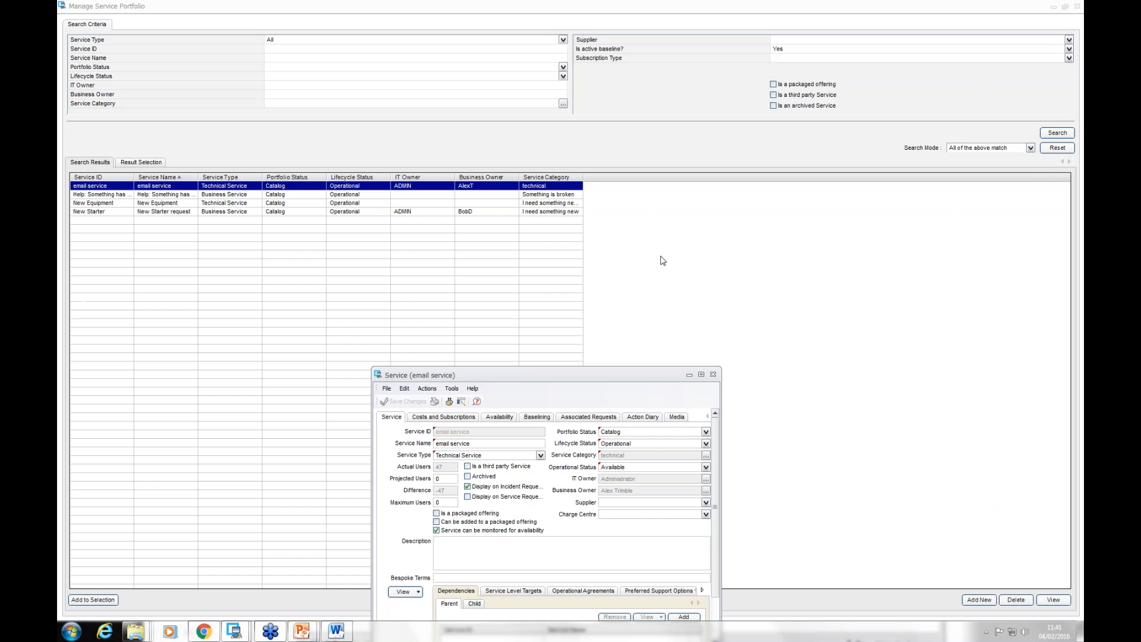
{"action": "double_click", "coordinate": [643, 381]}
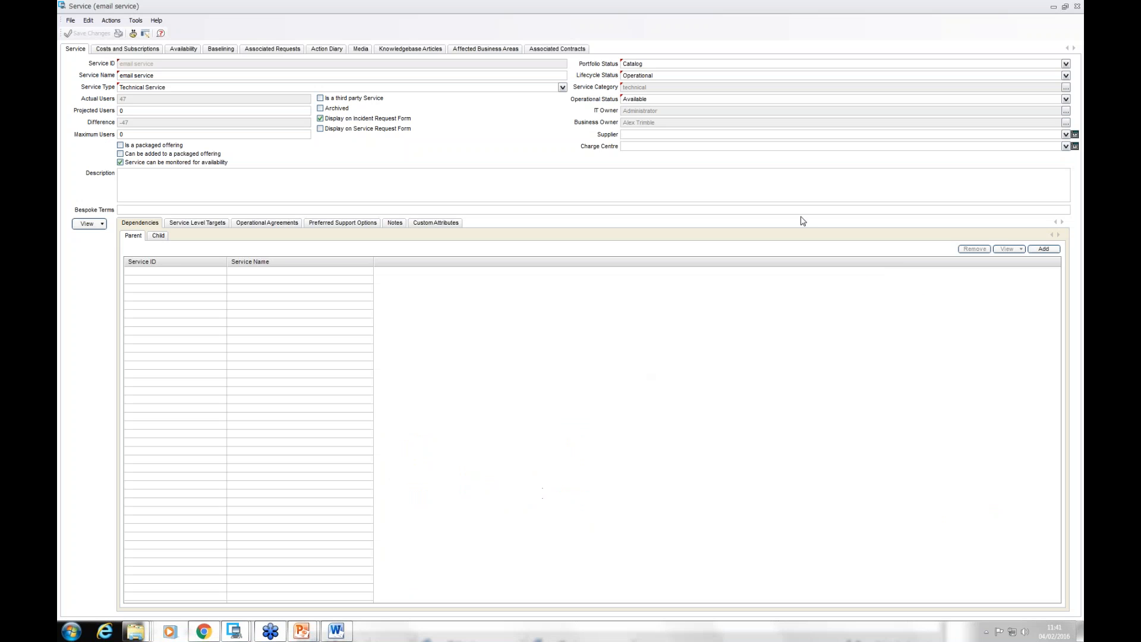
{"action": "left_click", "coordinate": [160, 235]}
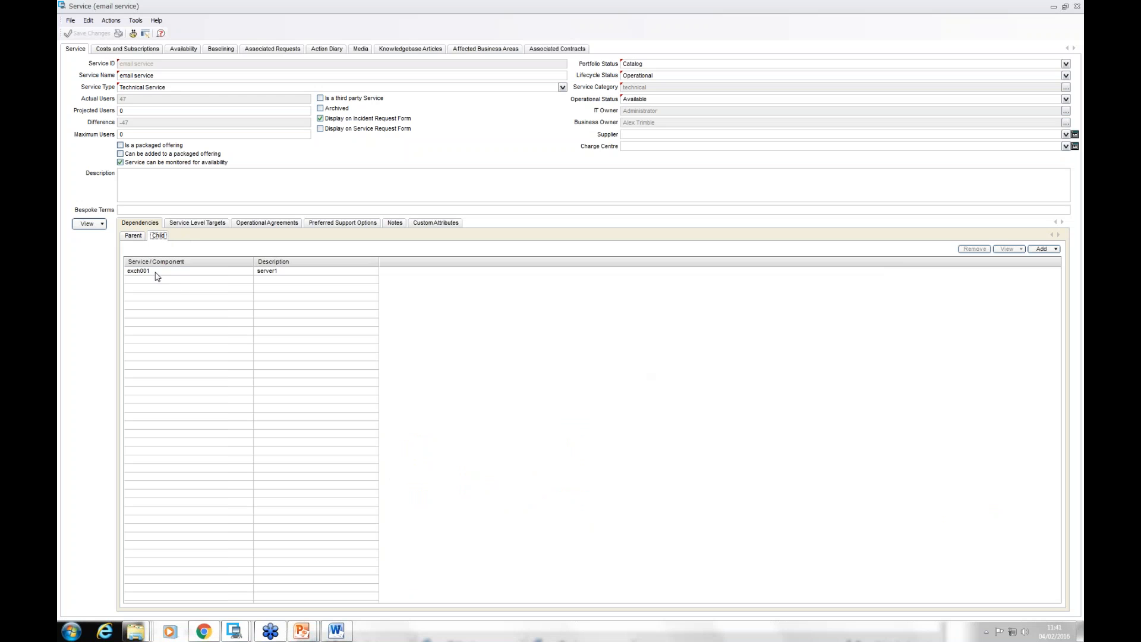
Step: Review the email service's non-operational notification for Supportworks Today and its SelfService notifications, and return to the general service details
{"action": "left_click", "coordinate": [183, 50]}
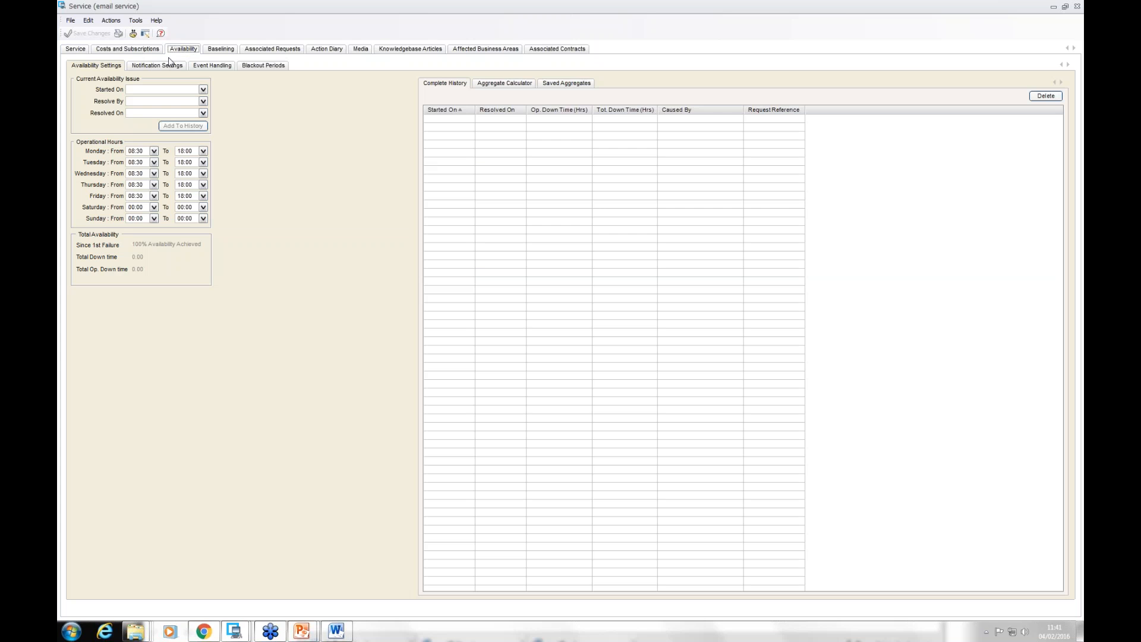
{"action": "left_click", "coordinate": [158, 66]}
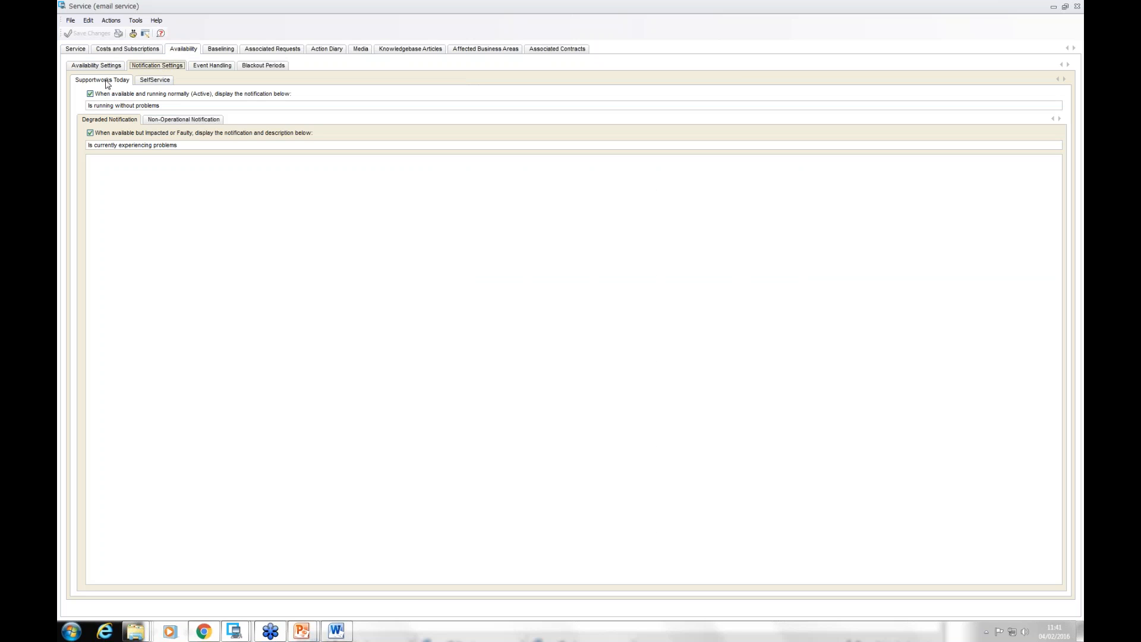
{"action": "left_click", "coordinate": [164, 120]}
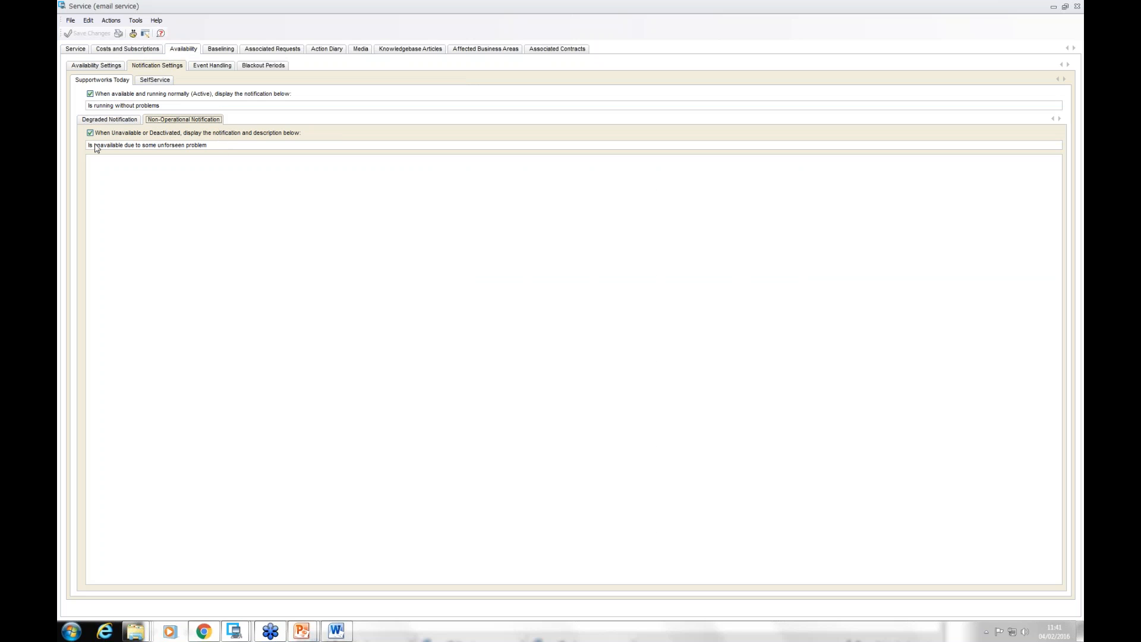
{"action": "left_click", "coordinate": [153, 81]}
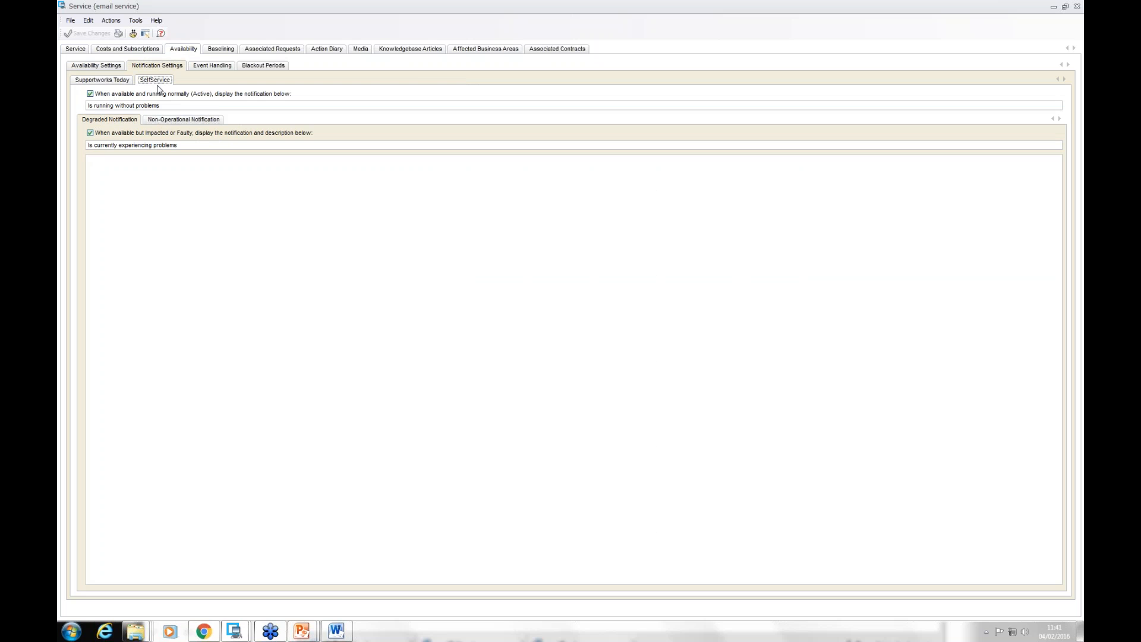
{"action": "left_click", "coordinate": [112, 81]}
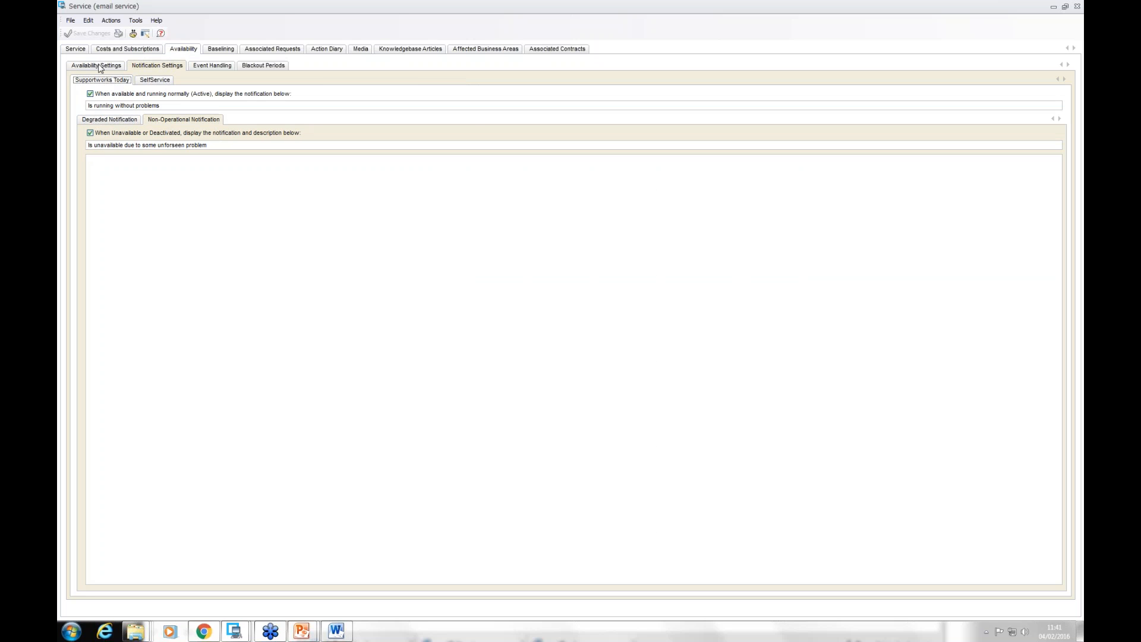
{"action": "left_click", "coordinate": [100, 67]}
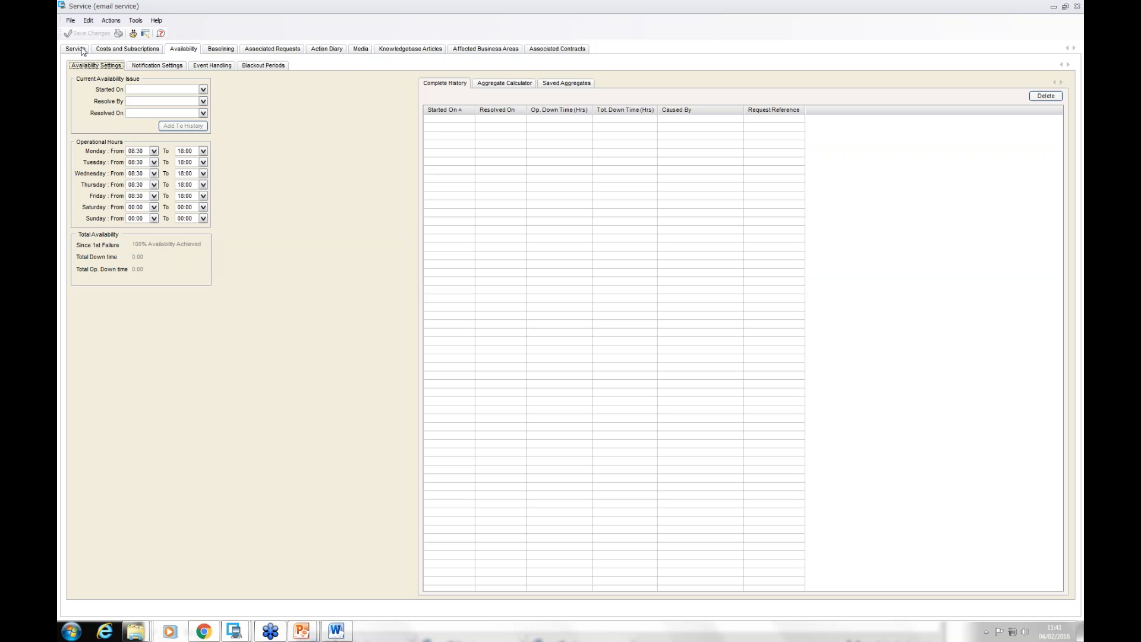
{"action": "left_click", "coordinate": [83, 52]}
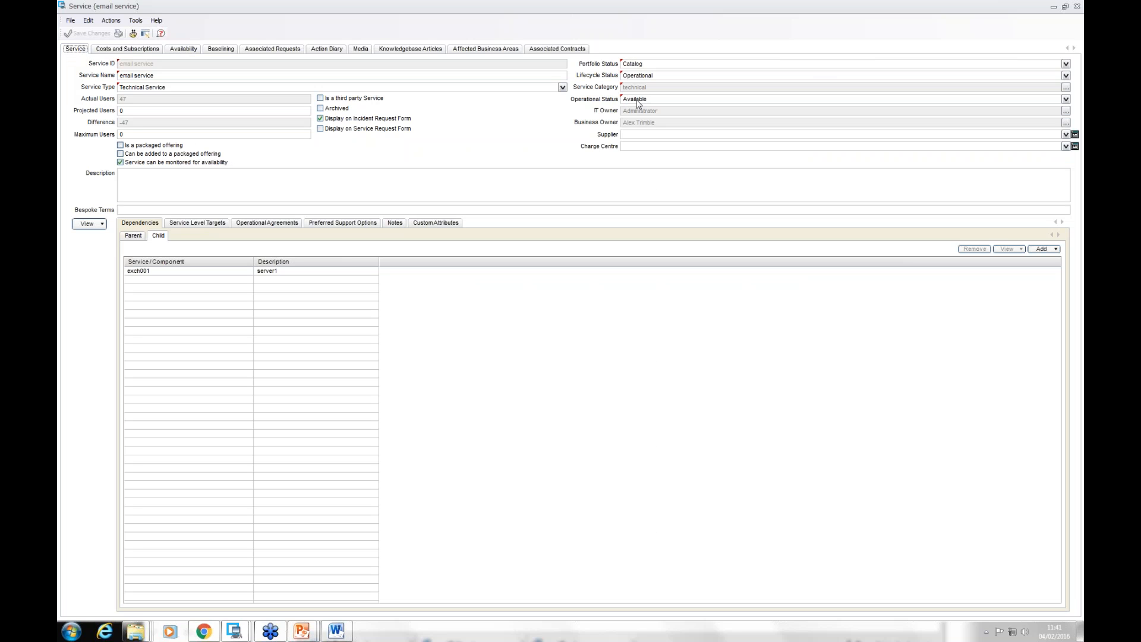
Step: Add an email service availability issue to the history, started on 2016-02-03, with resolve-by and resolved dates of 2016-02-04
{"action": "left_click", "coordinate": [184, 50]}
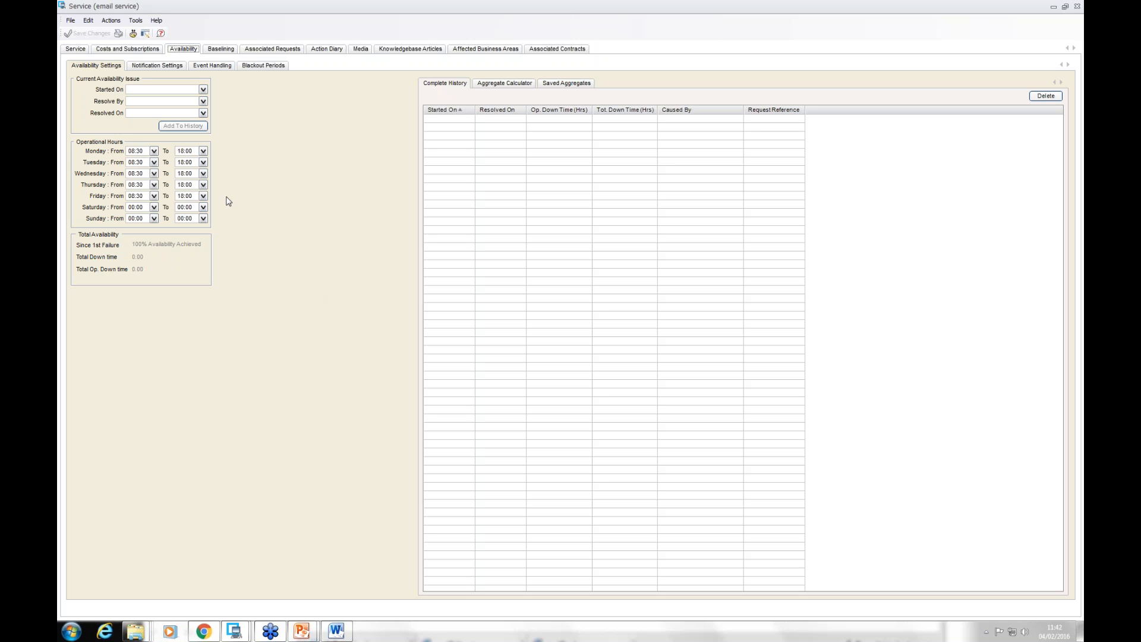
{"action": "left_click", "coordinate": [203, 90]}
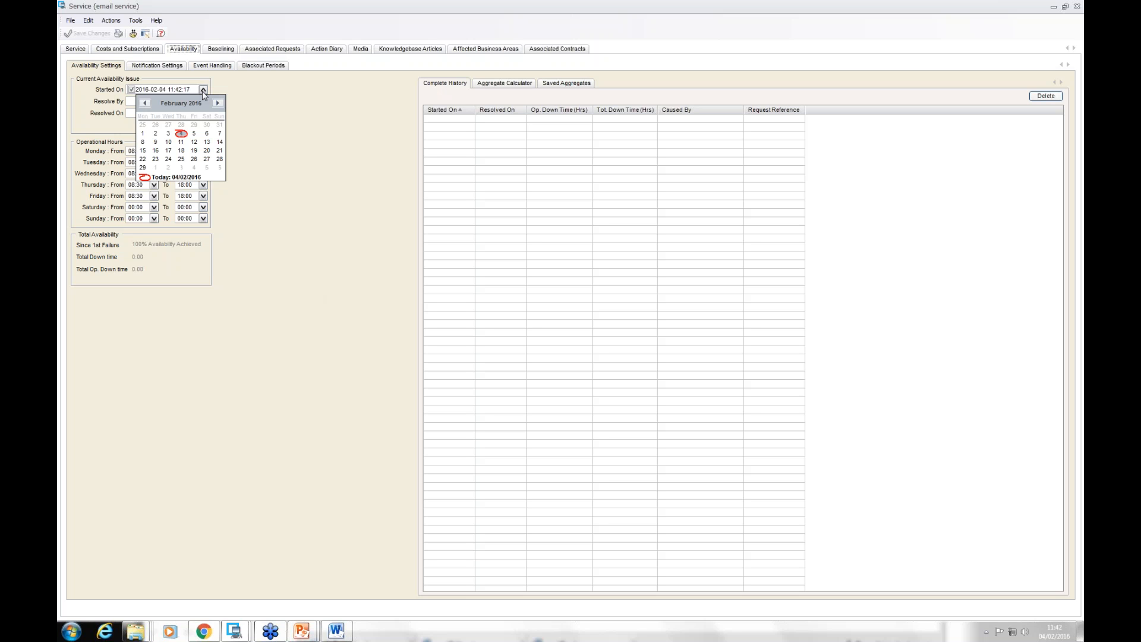
{"action": "left_click", "coordinate": [168, 133]}
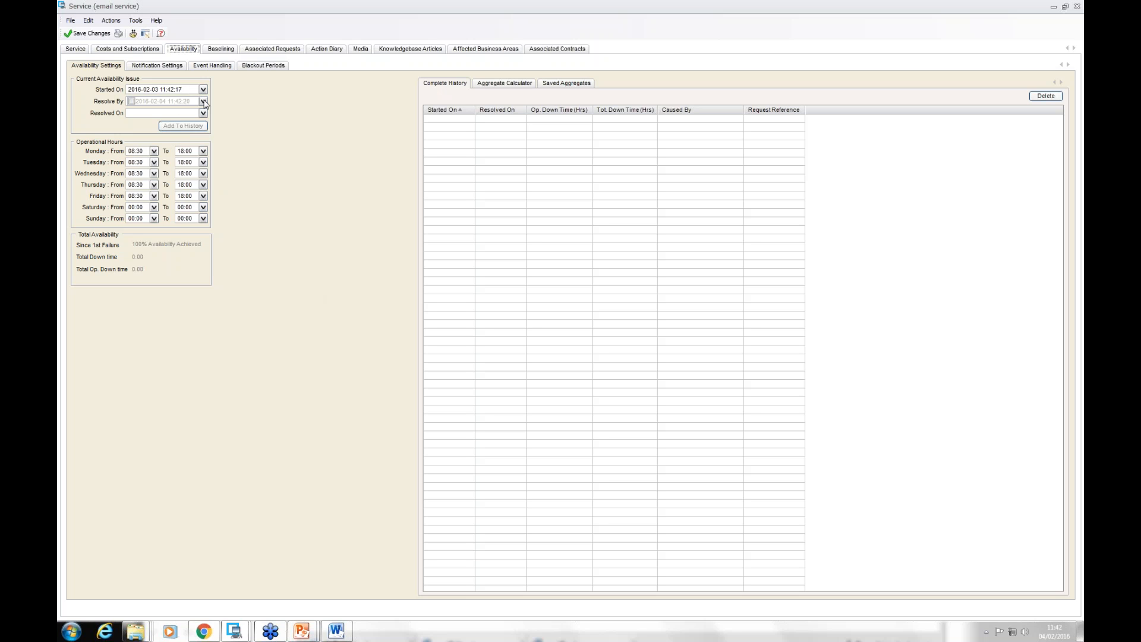
{"action": "left_click", "coordinate": [203, 102]}
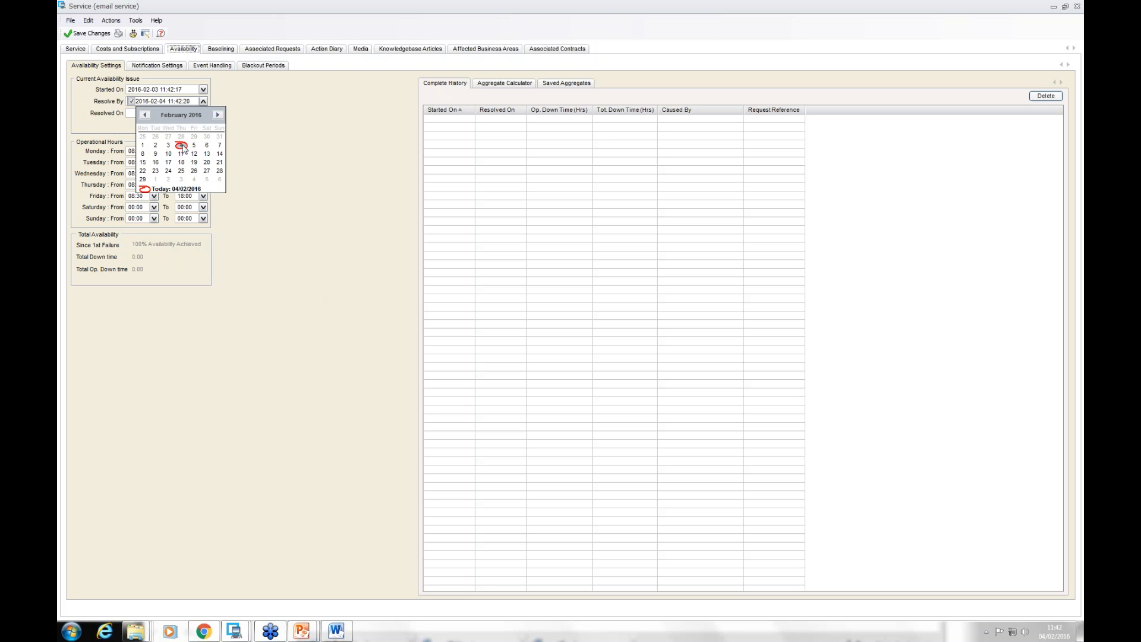
{"action": "left_click", "coordinate": [183, 146]}
{"action": "left_click", "coordinate": [202, 113]}
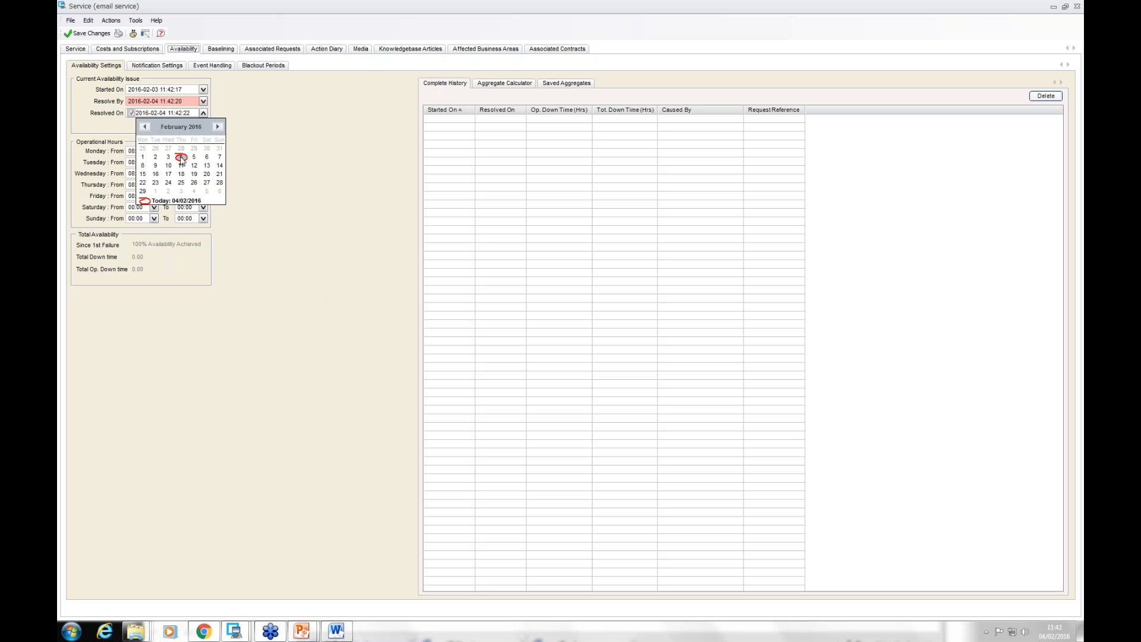
{"action": "left_click", "coordinate": [182, 157]}
{"action": "left_click", "coordinate": [184, 128]}
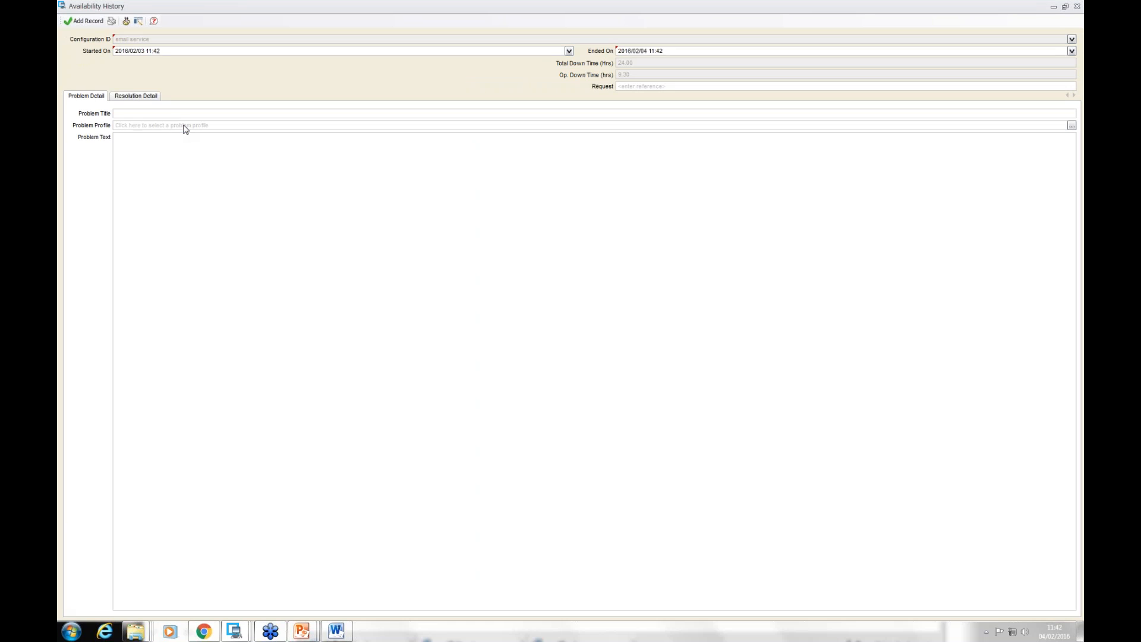
Step: Add the availability history record with problem title "out", resolution title "fixed" and resolution text "fixed itself"
{"action": "left_click", "coordinate": [170, 114]}
{"action": "type", "text": "outage"}
{"action": "left_click", "coordinate": [183, 166]}
{"action": "left_click", "coordinate": [131, 97]}
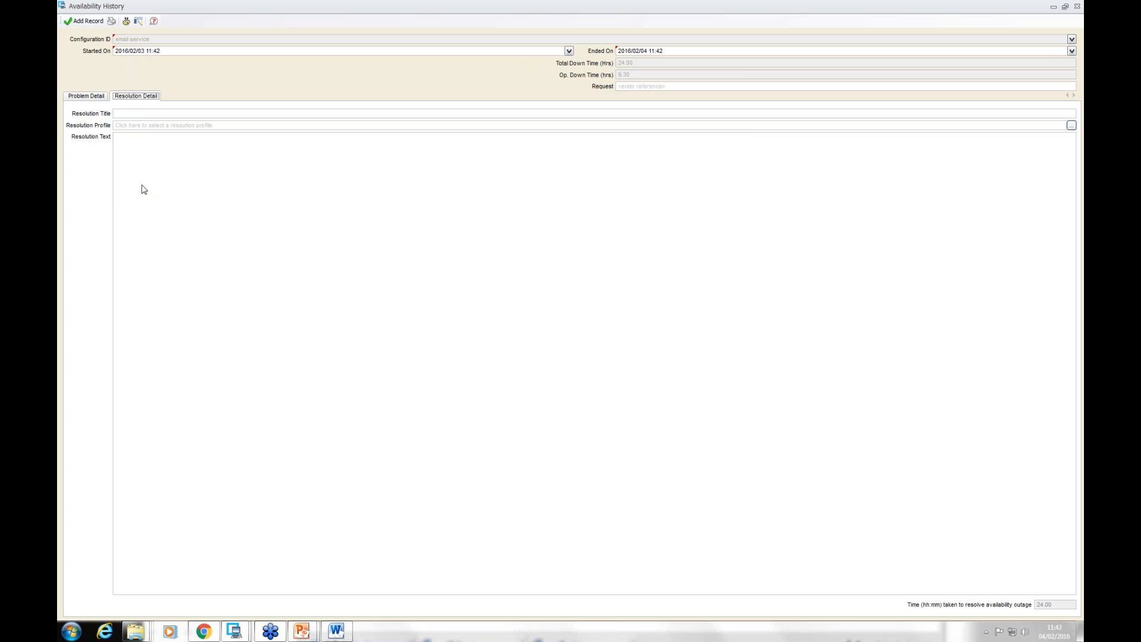
{"action": "type", "text": "fixed itself"}
{"action": "left_click", "coordinate": [150, 114]}
{"action": "type", "text": "fixed"}
{"action": "left_click", "coordinate": [76, 23]}
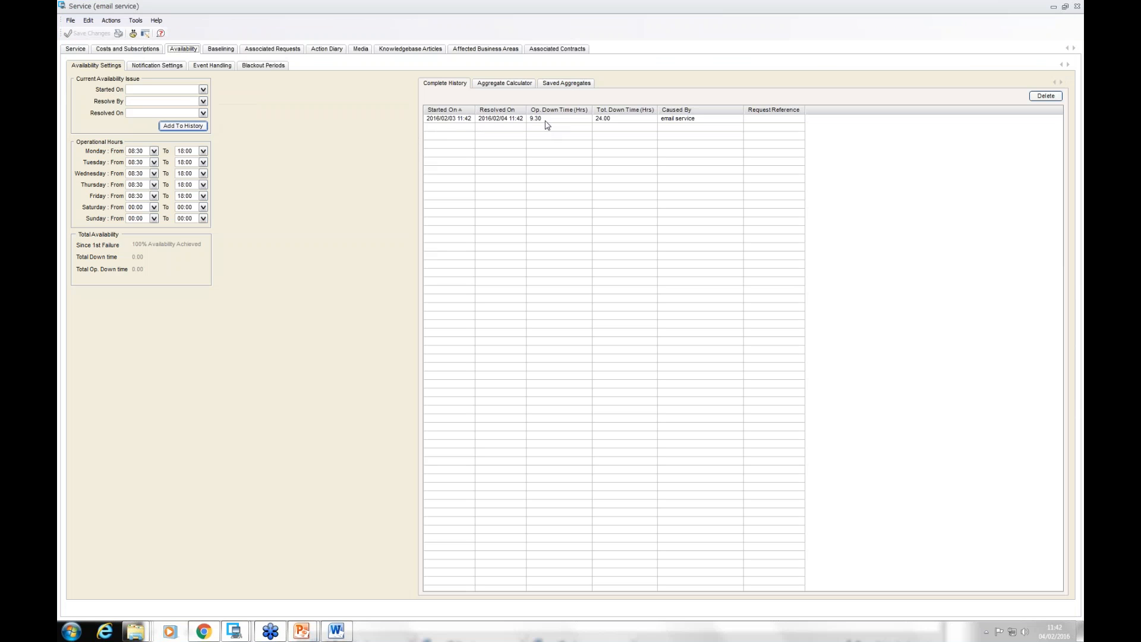
Step: Select the new outage in the complete history and look through the aggregate calculator and saved aggregates
{"action": "left_click", "coordinate": [546, 120]}
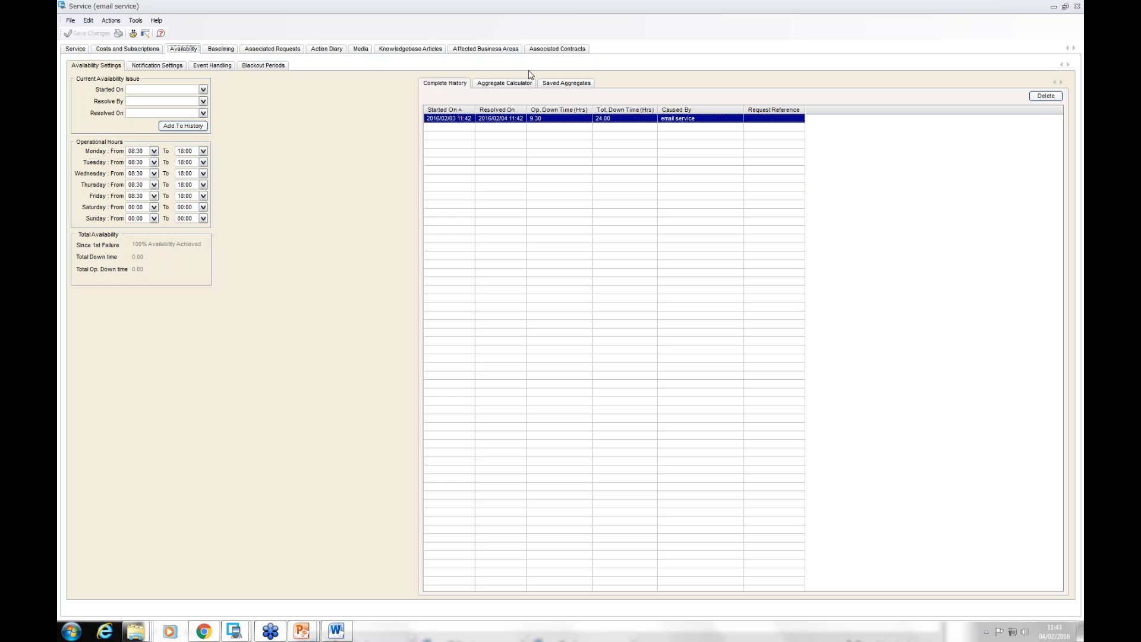
{"action": "left_click", "coordinate": [519, 84]}
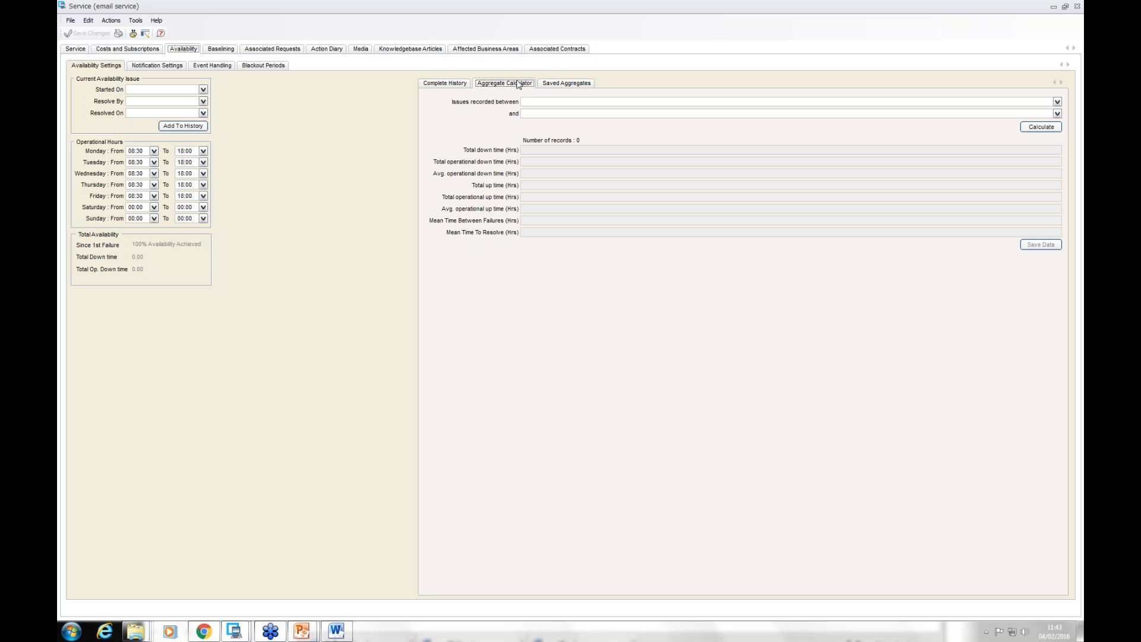
{"action": "left_click", "coordinate": [568, 84]}
{"action": "left_click", "coordinate": [455, 84]}
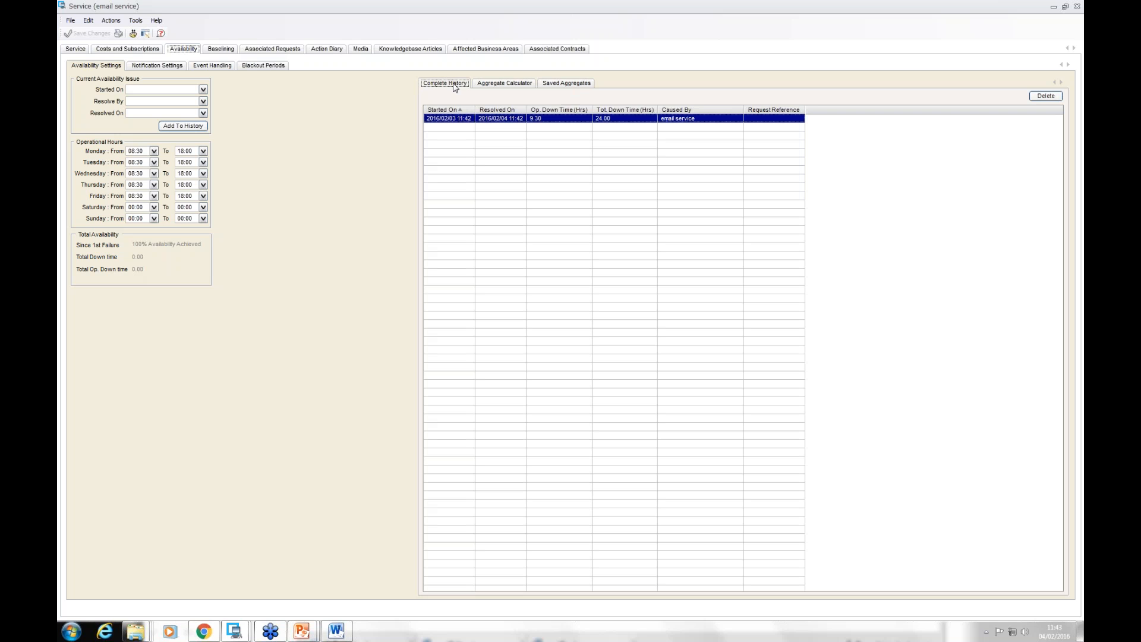
{"action": "left_click", "coordinate": [569, 84]}
{"action": "left_click", "coordinate": [523, 84]}
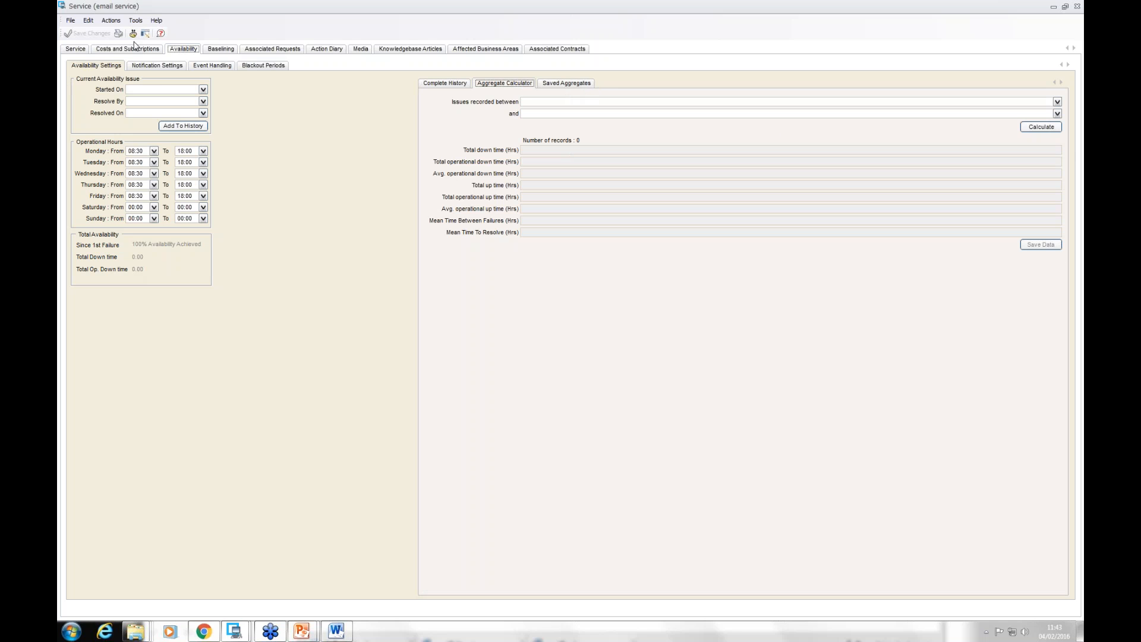
Step: Open the hardware fault event from the email service's event handling and examine its trigger condition and standard actions
{"action": "left_click", "coordinate": [151, 67]}
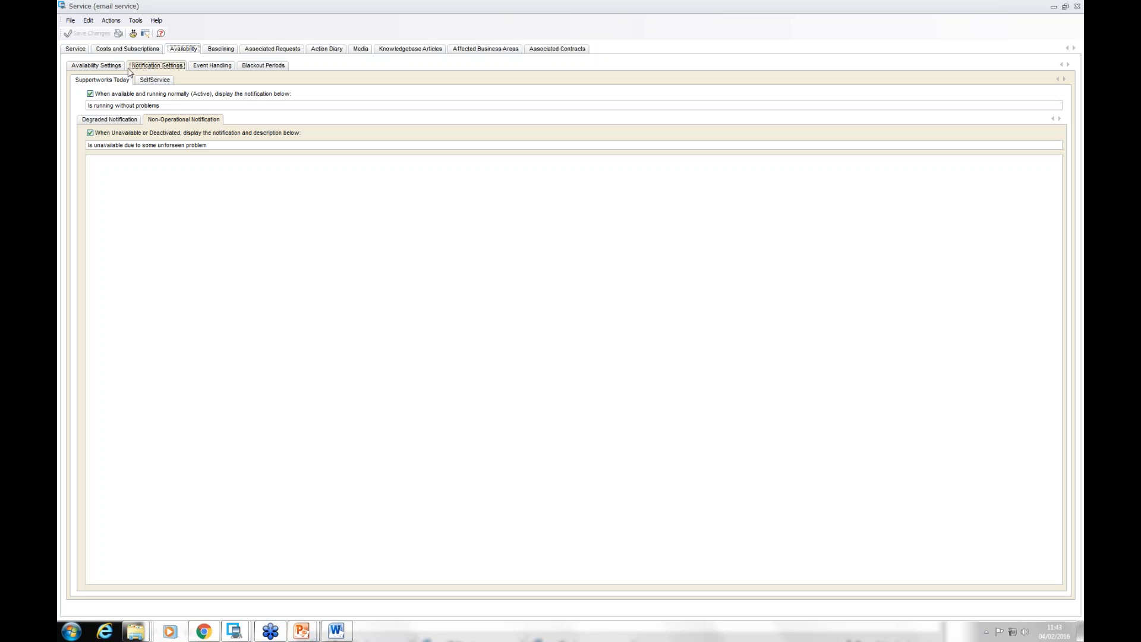
{"action": "left_click", "coordinate": [214, 67]}
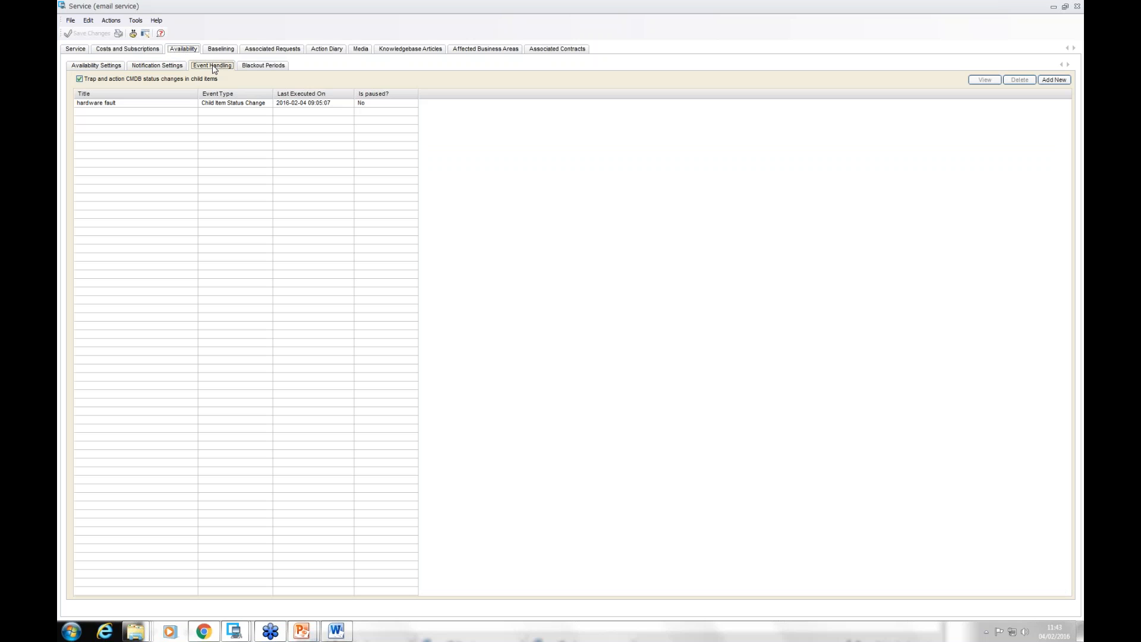
{"action": "double_click", "coordinate": [136, 106]}
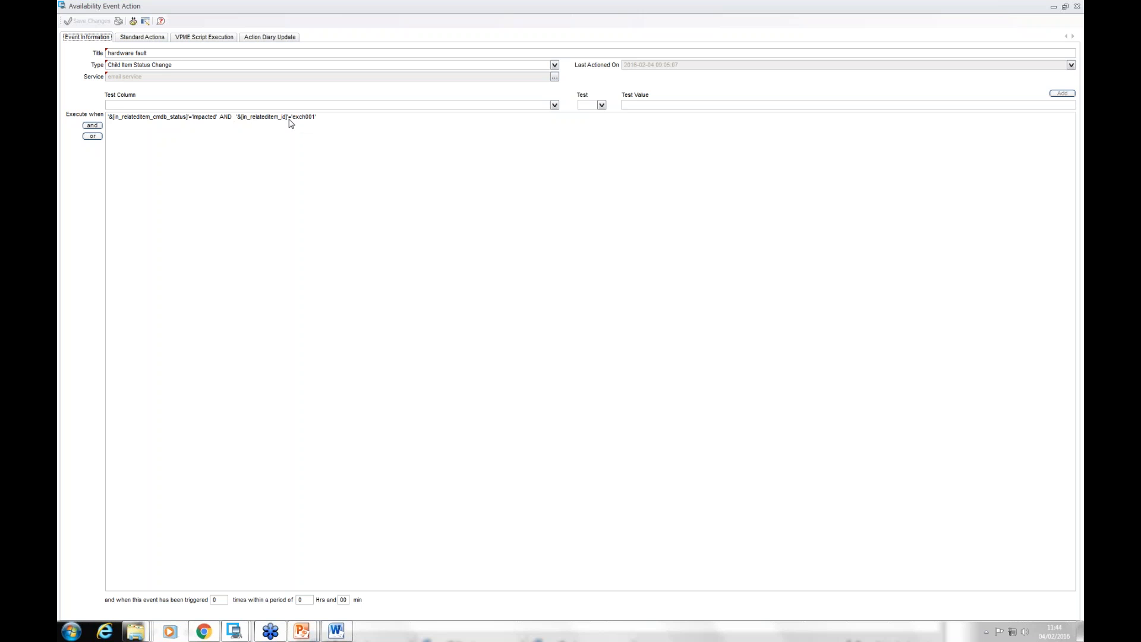
{"action": "left_click", "coordinate": [153, 38]}
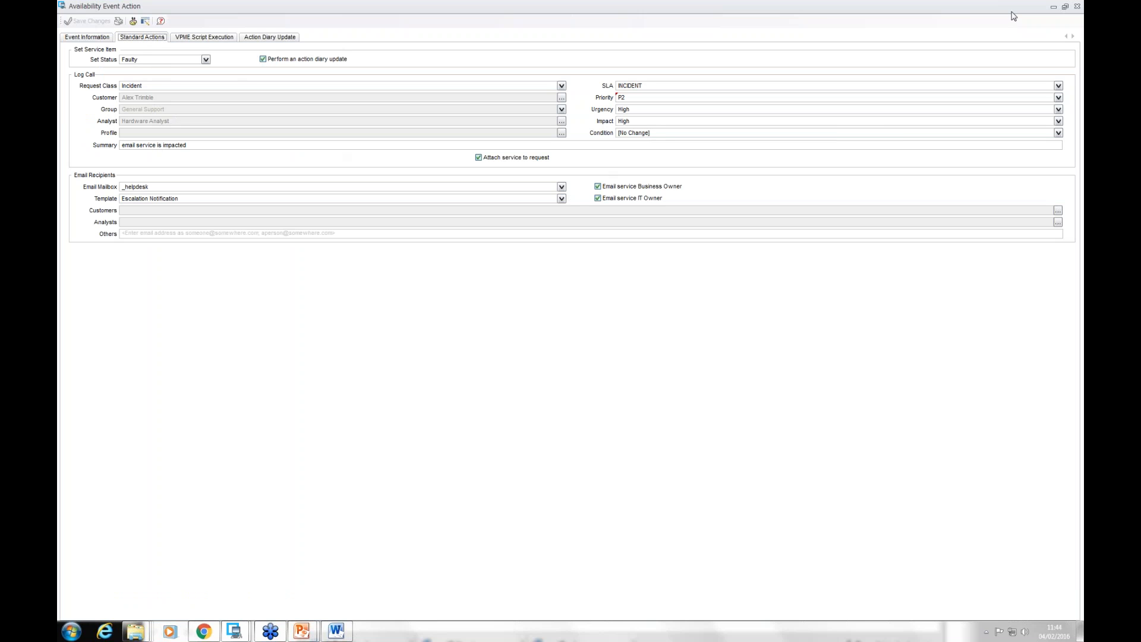
Step: Close the event action, email service record and service portfolio, and open the Configuration Database
{"action": "left_click", "coordinate": [1078, 7]}
{"action": "left_click", "coordinate": [1078, 7]}
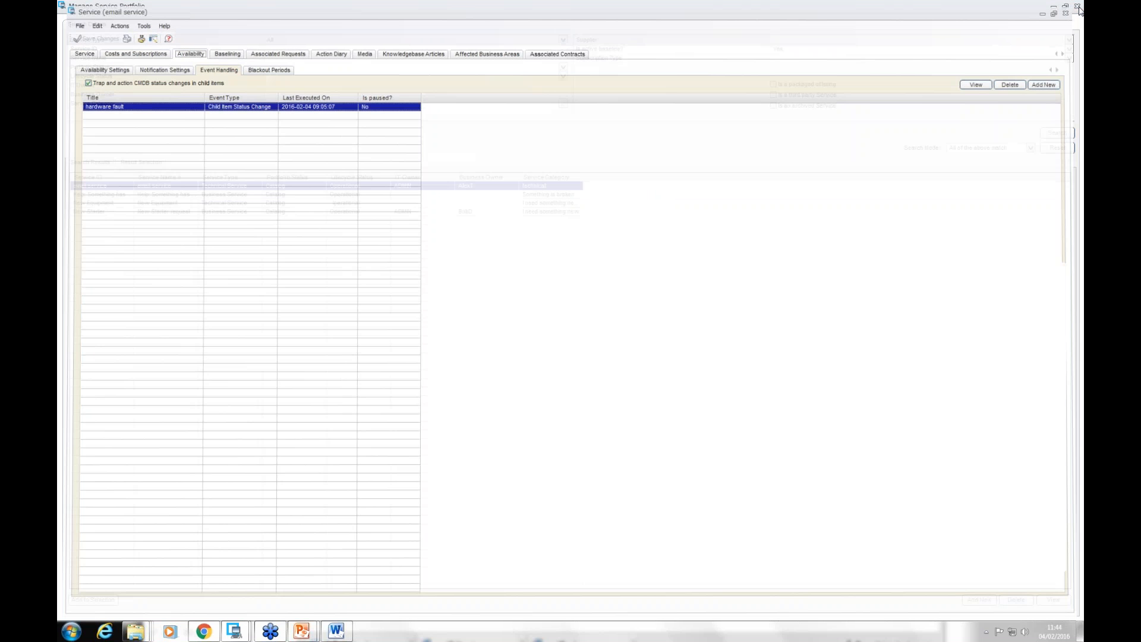
{"action": "left_click", "coordinate": [1078, 7]}
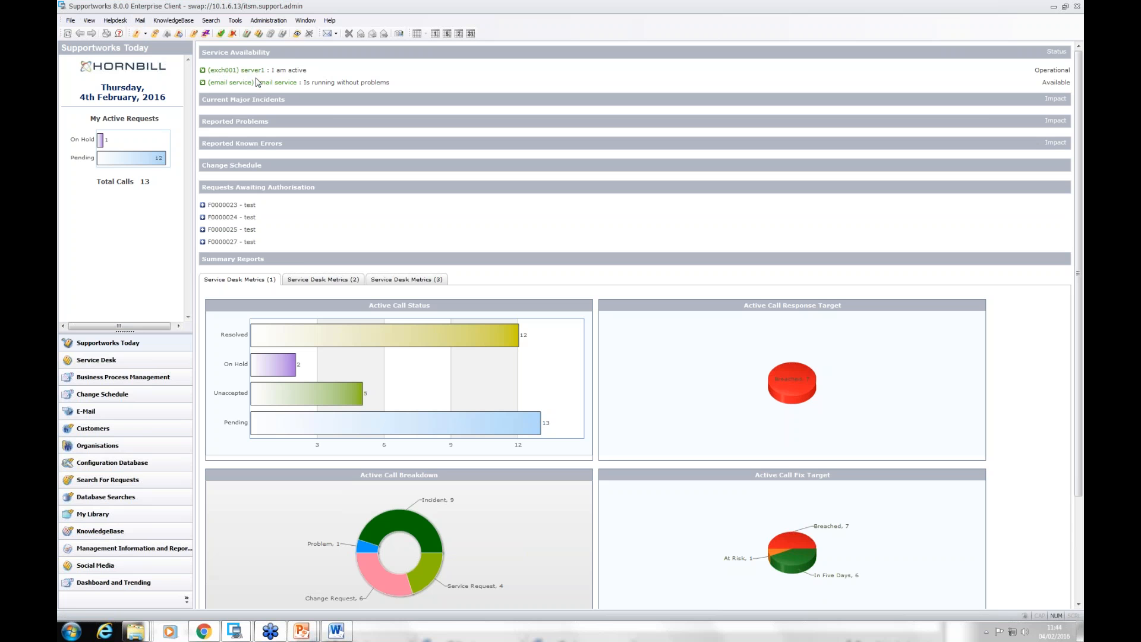
{"action": "left_click", "coordinate": [109, 464]}
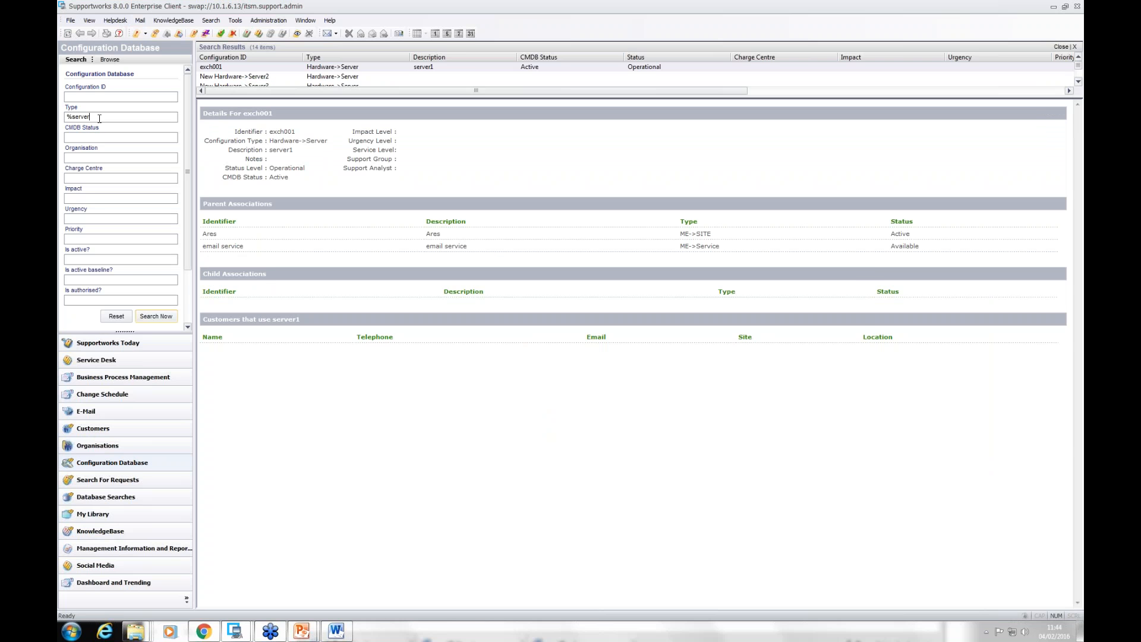
Step: Set the exch001 configuration item's status to Impacted, agree to modify its availability notification settings, and save the changes
{"action": "double_click", "coordinate": [235, 69]}
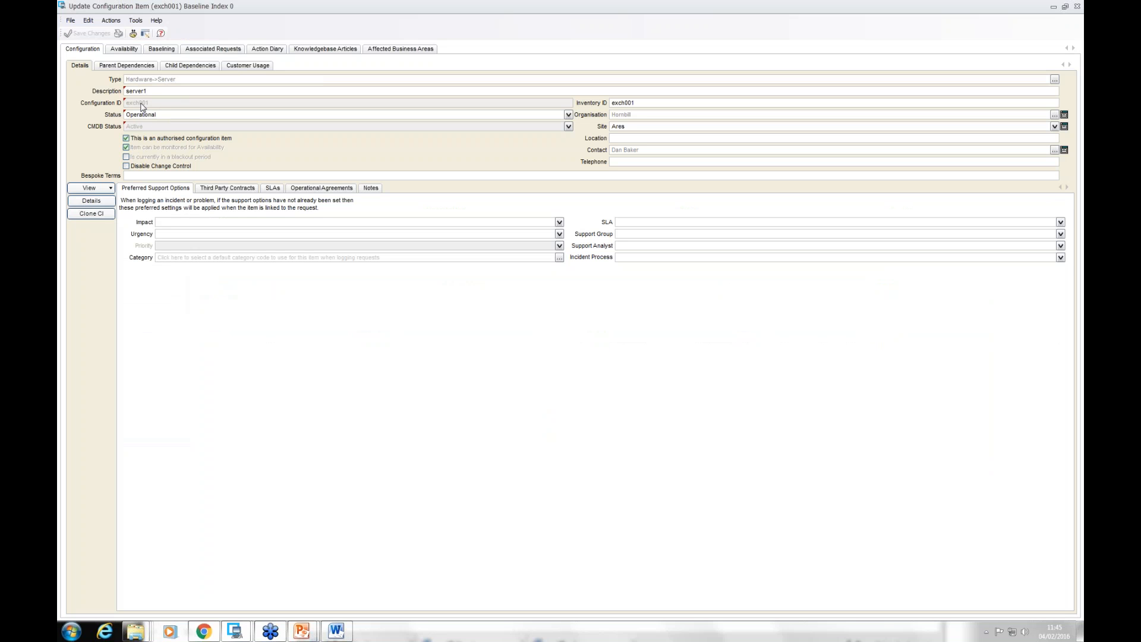
{"action": "left_click", "coordinate": [568, 116]}
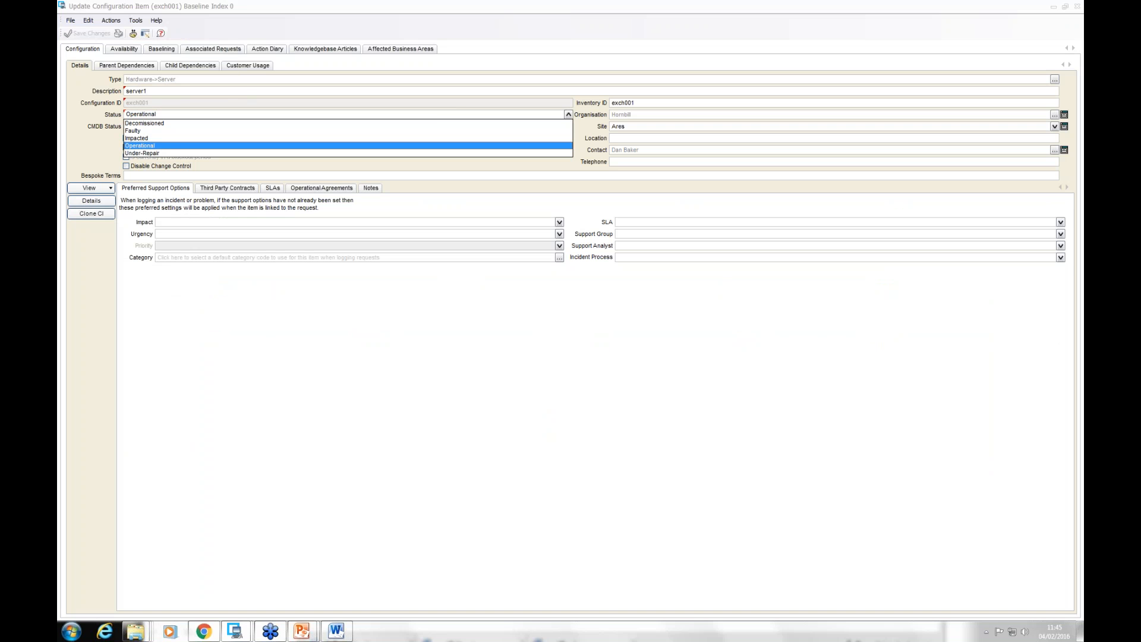
{"action": "left_click", "coordinate": [192, 139]}
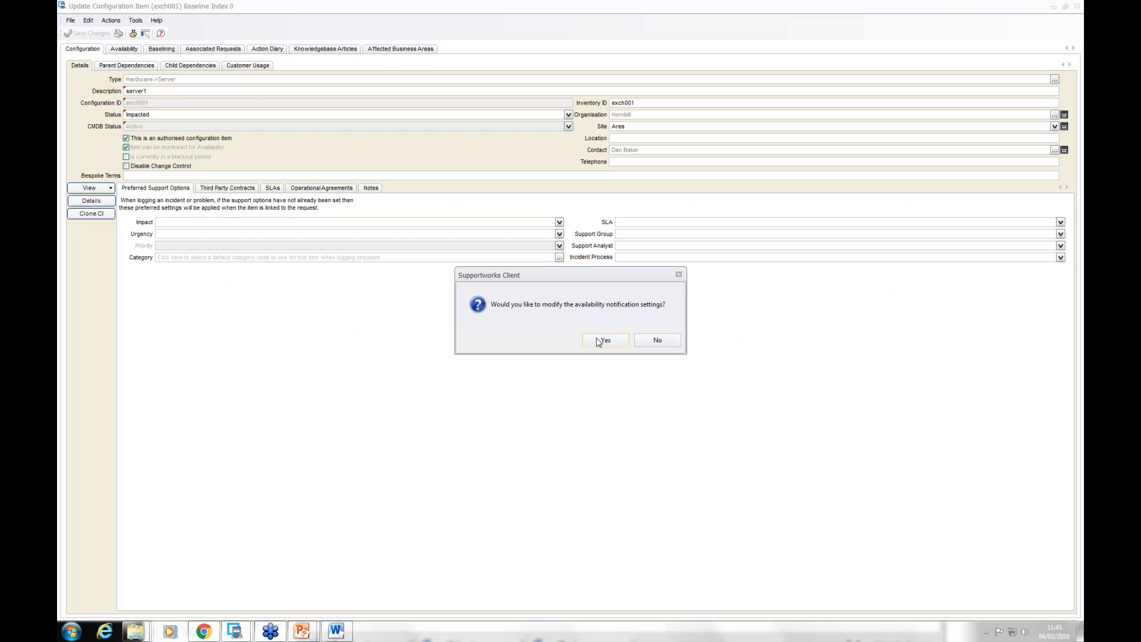
{"action": "left_click", "coordinate": [615, 344]}
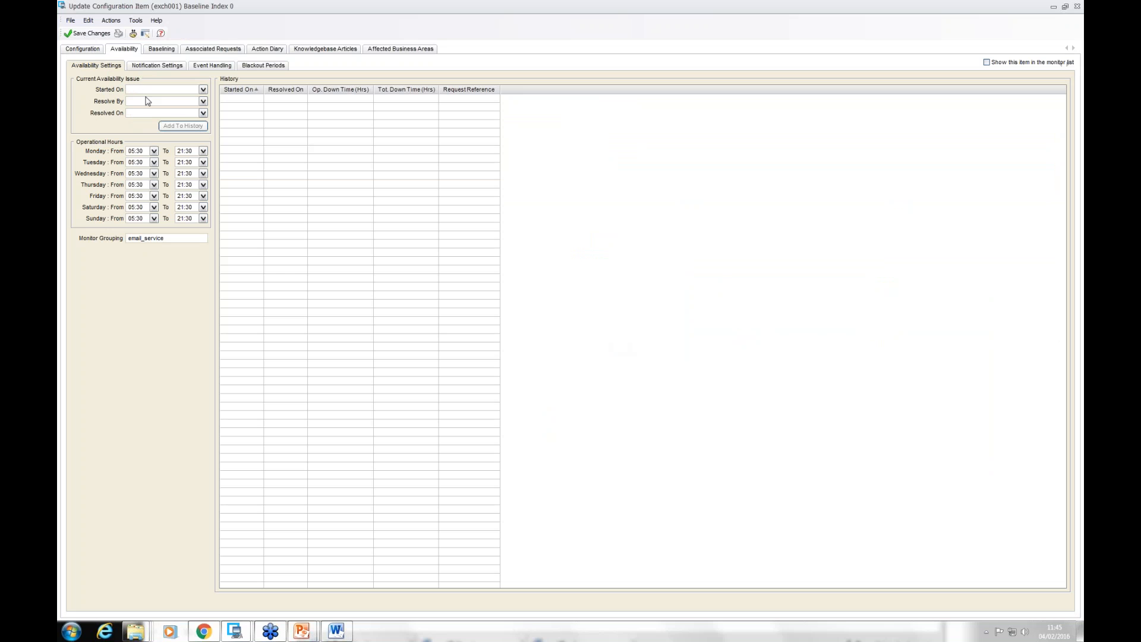
{"action": "left_click", "coordinate": [97, 37]}
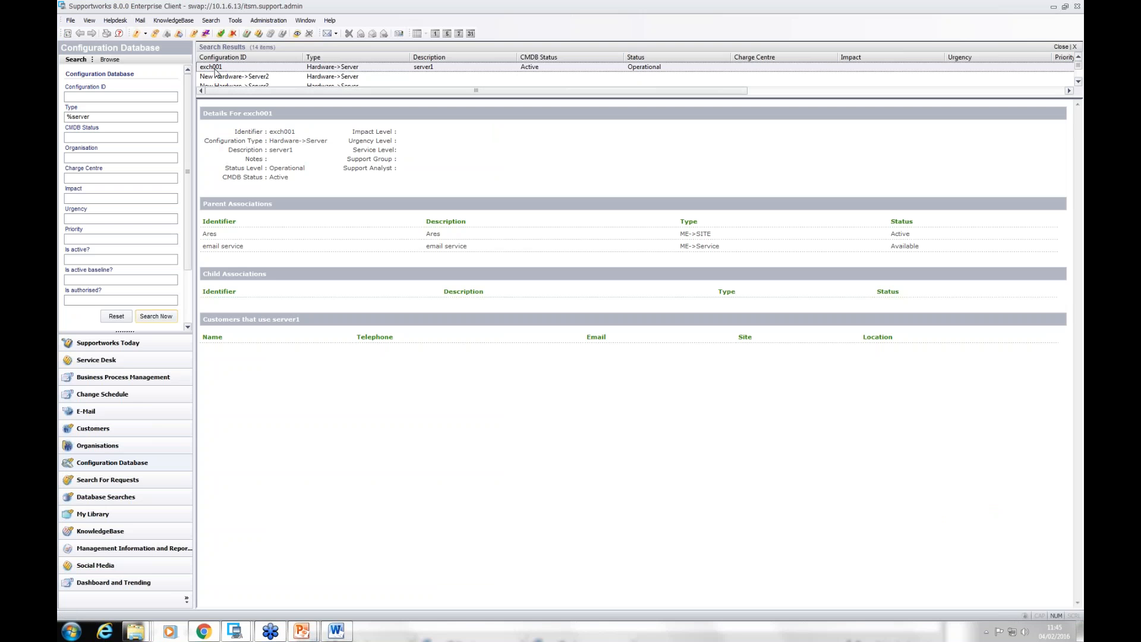
Step: Open Supportworks Today and refresh it to check the service availability of server1 and the email service
{"action": "left_click", "coordinate": [130, 361]}
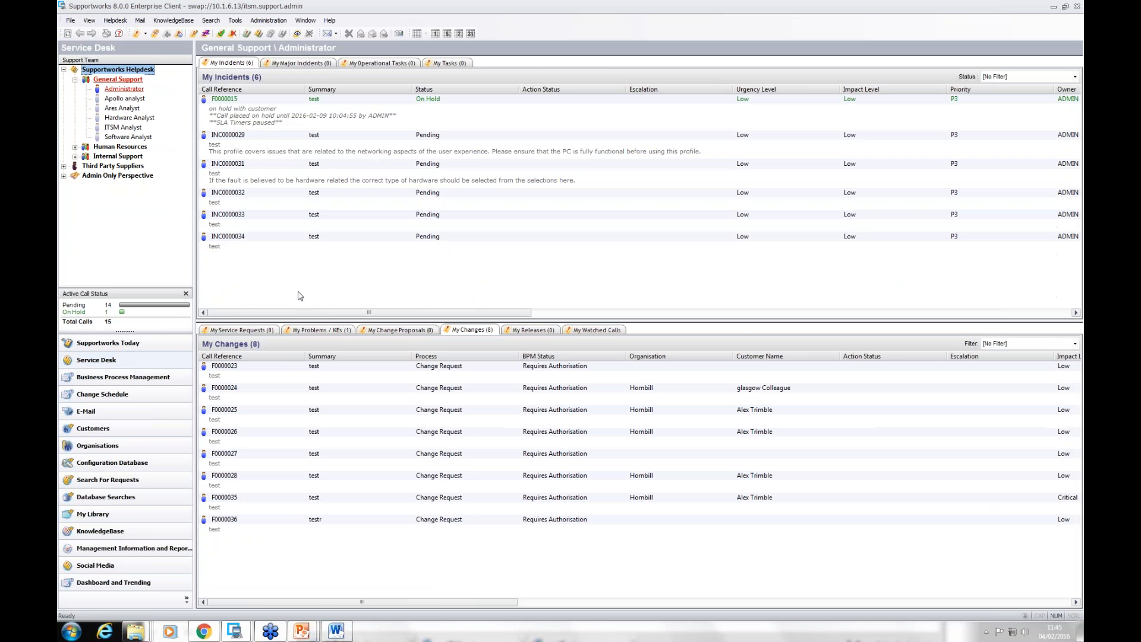
{"action": "left_click", "coordinate": [124, 345]}
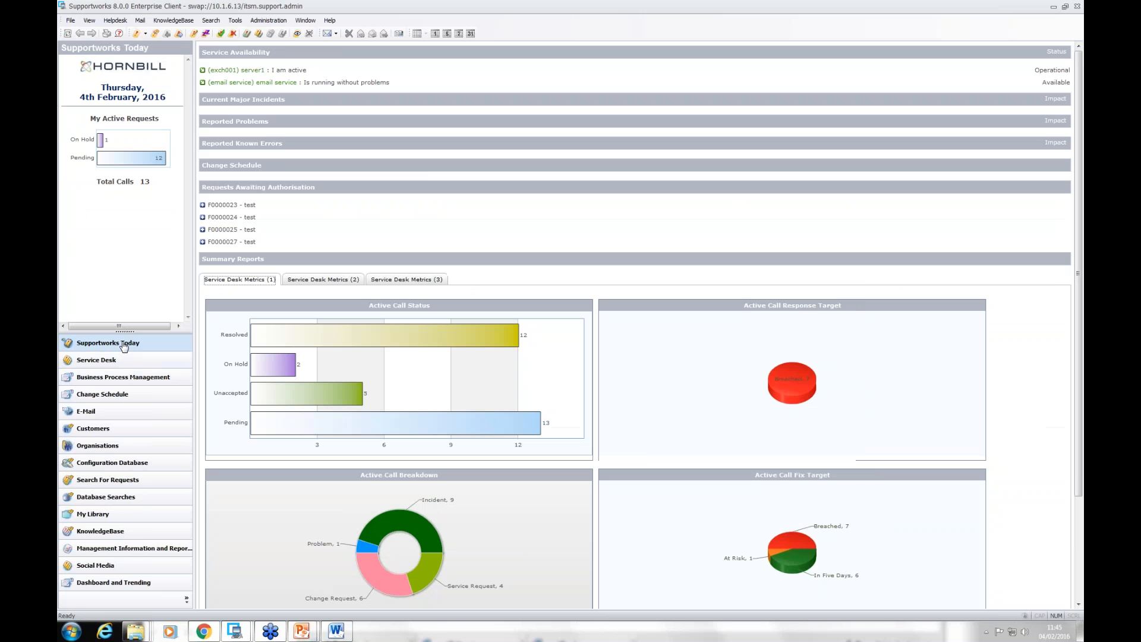
{"action": "left_click", "coordinate": [483, 234]}
{"action": "key", "text": "F5"}
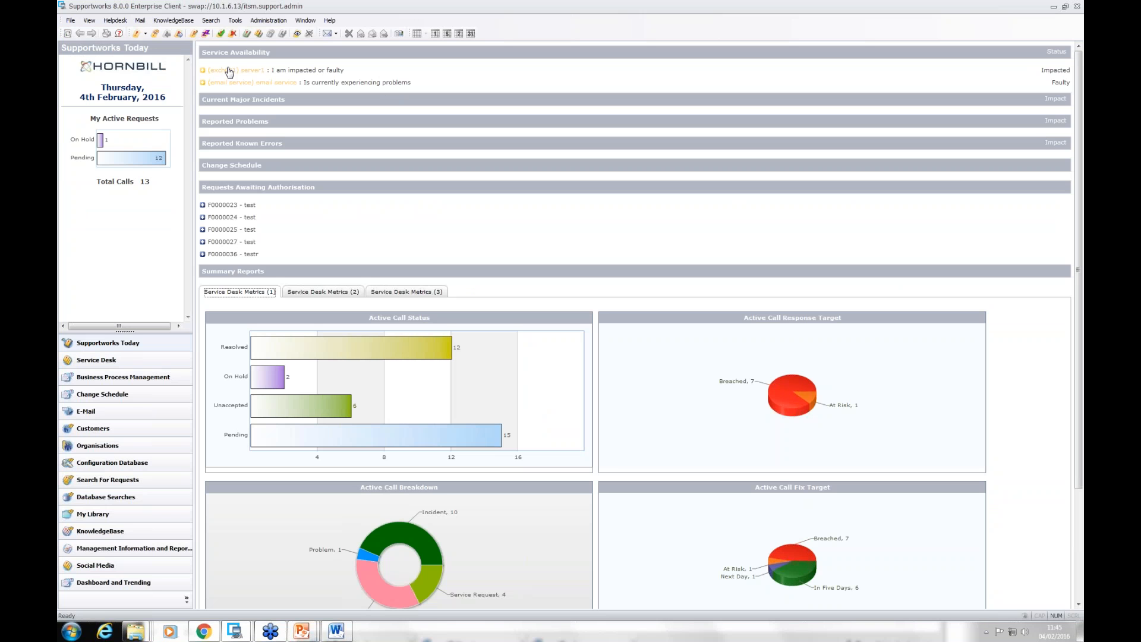
Step: Look through the Service Desk queues of the ITSM Analyst and Hardware Analyst for the automatically logged incident
{"action": "left_click", "coordinate": [100, 359]}
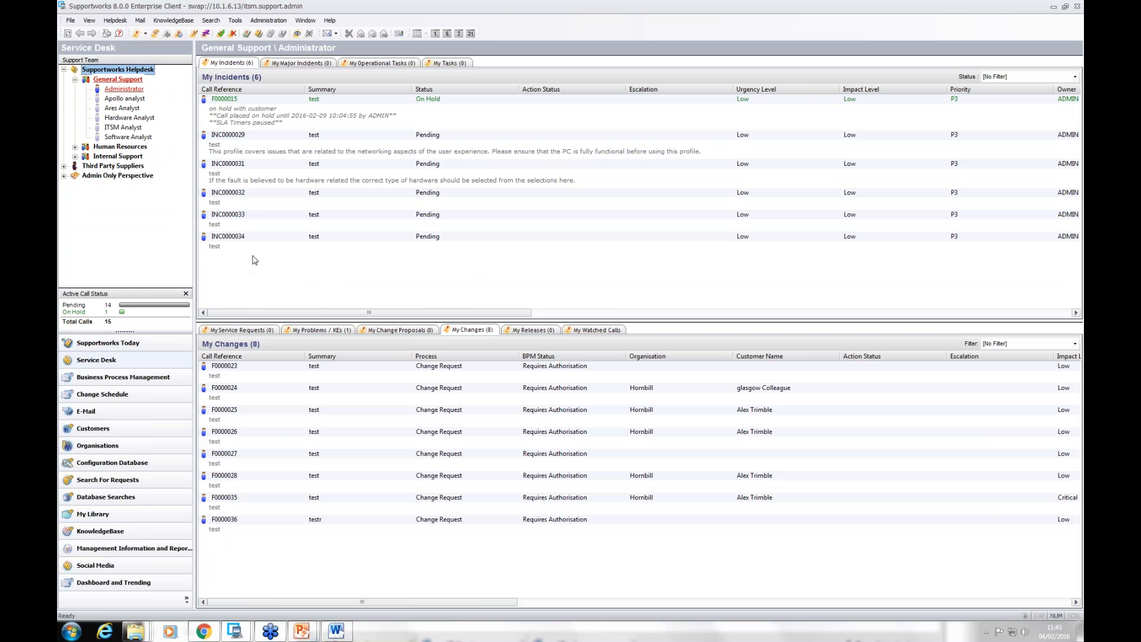
{"action": "left_click", "coordinate": [121, 128]}
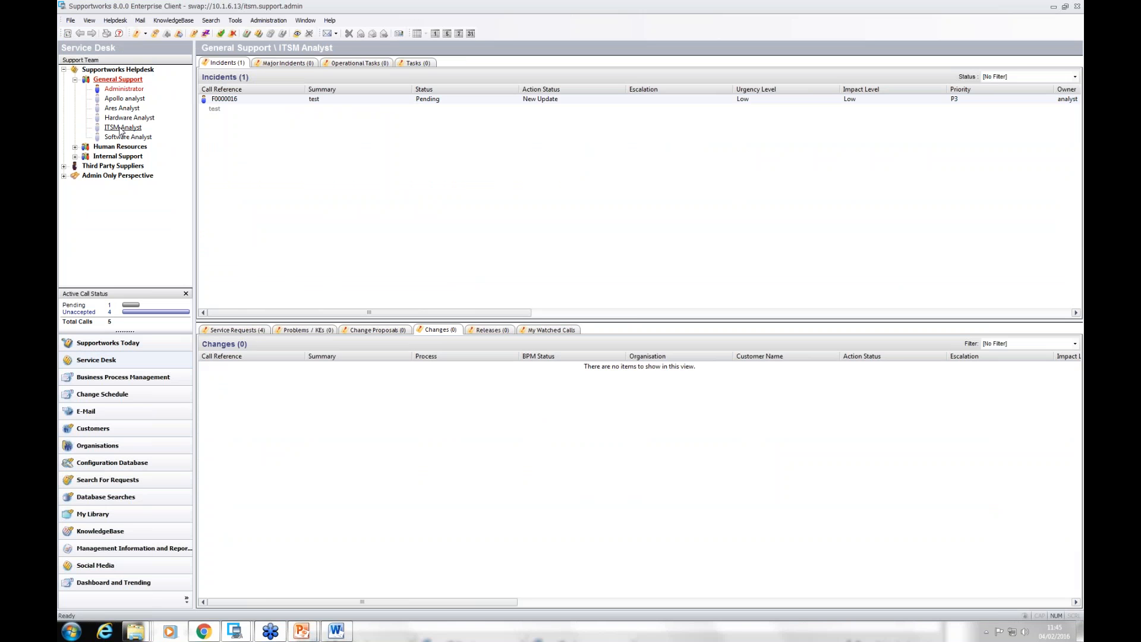
{"action": "left_click", "coordinate": [123, 119]}
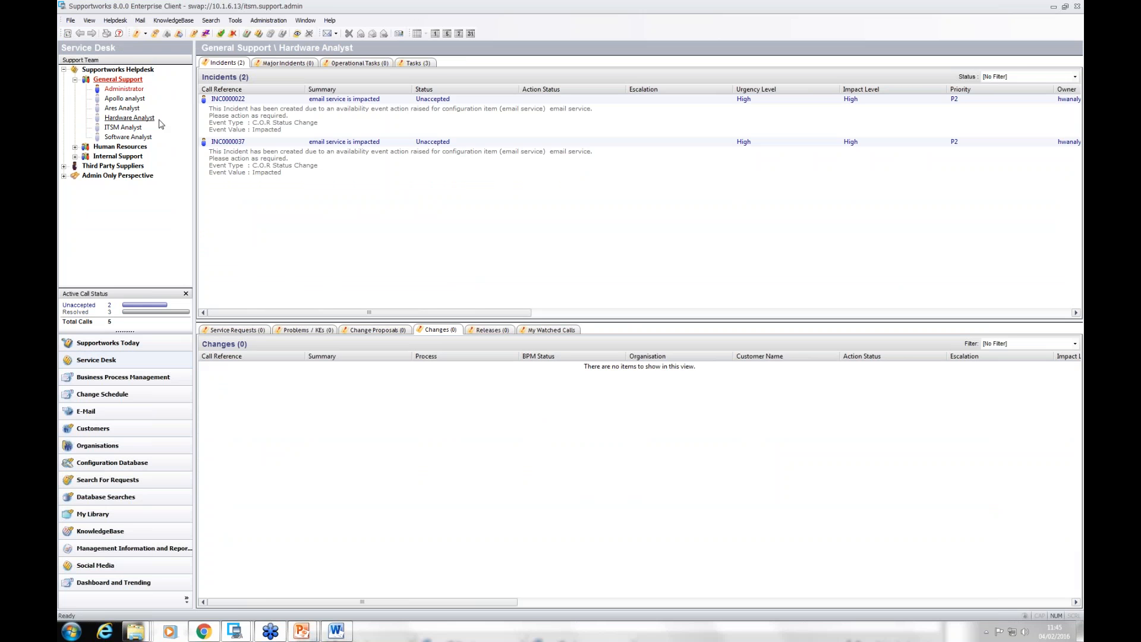
Step: Open the newer "email service is impacted" incident and examine its affected services and call details
{"action": "double_click", "coordinate": [244, 163]}
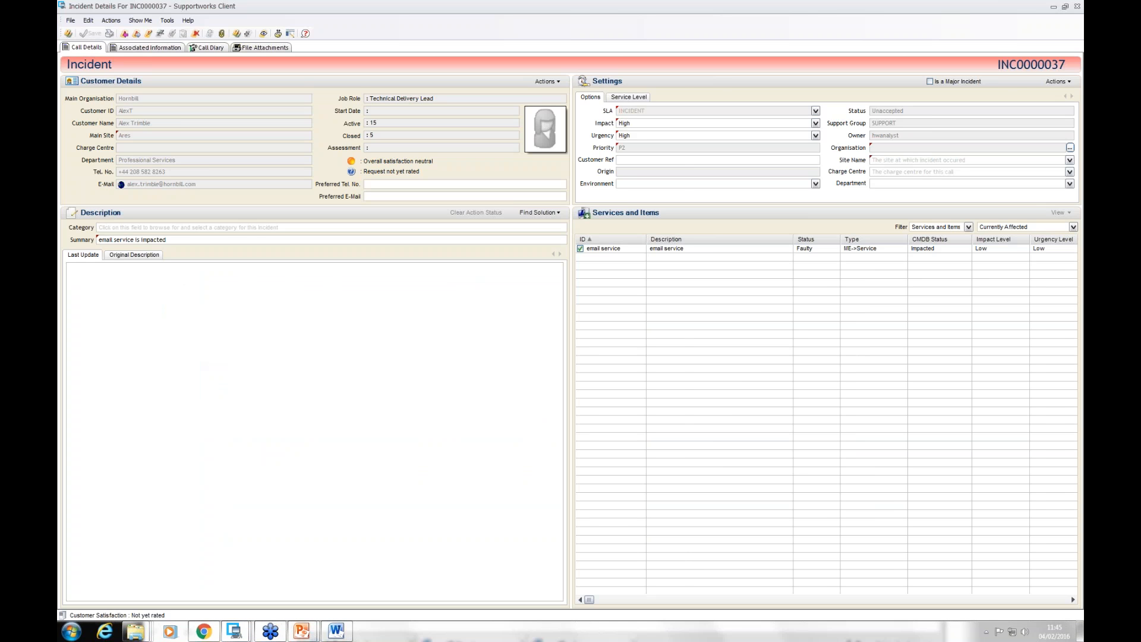
{"action": "left_click", "coordinate": [156, 47]}
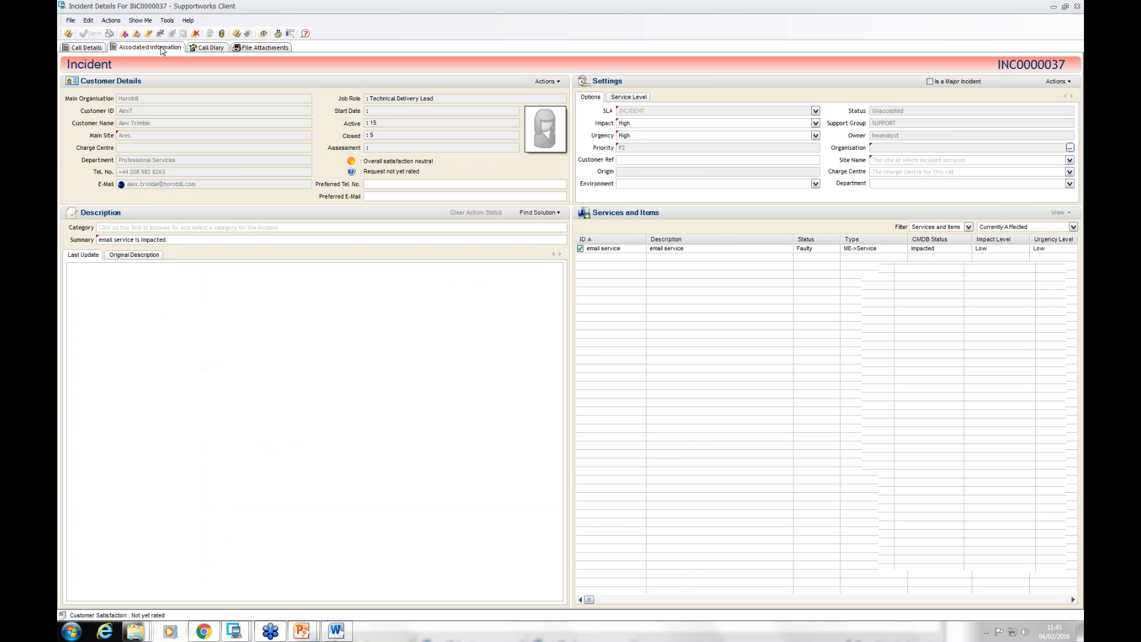
{"action": "left_click", "coordinate": [174, 66]}
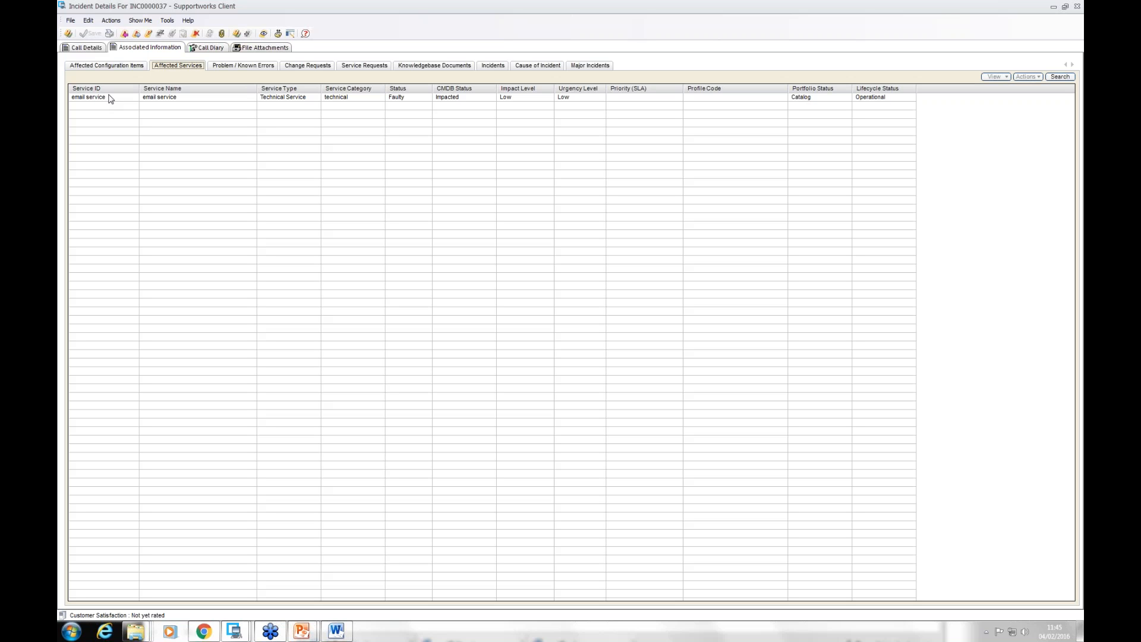
{"action": "left_click", "coordinate": [82, 48]}
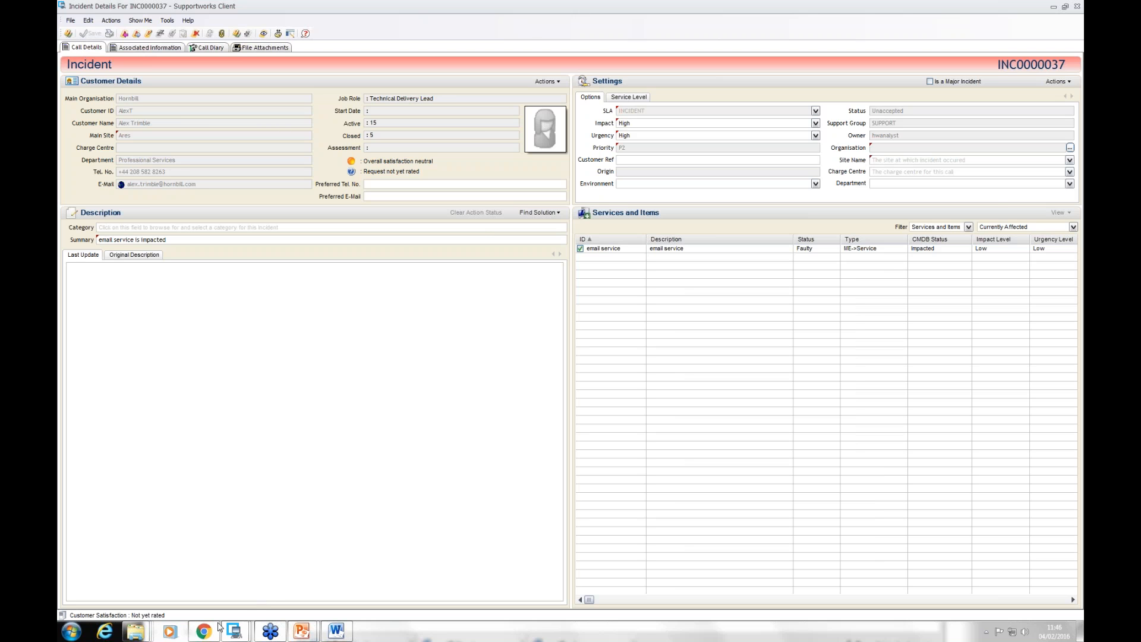
Step: Switch to the self-service portal in Chrome, refresh it, and sign in again with the customer ID and password
{"action": "mouse_move", "coordinate": [203, 635]}
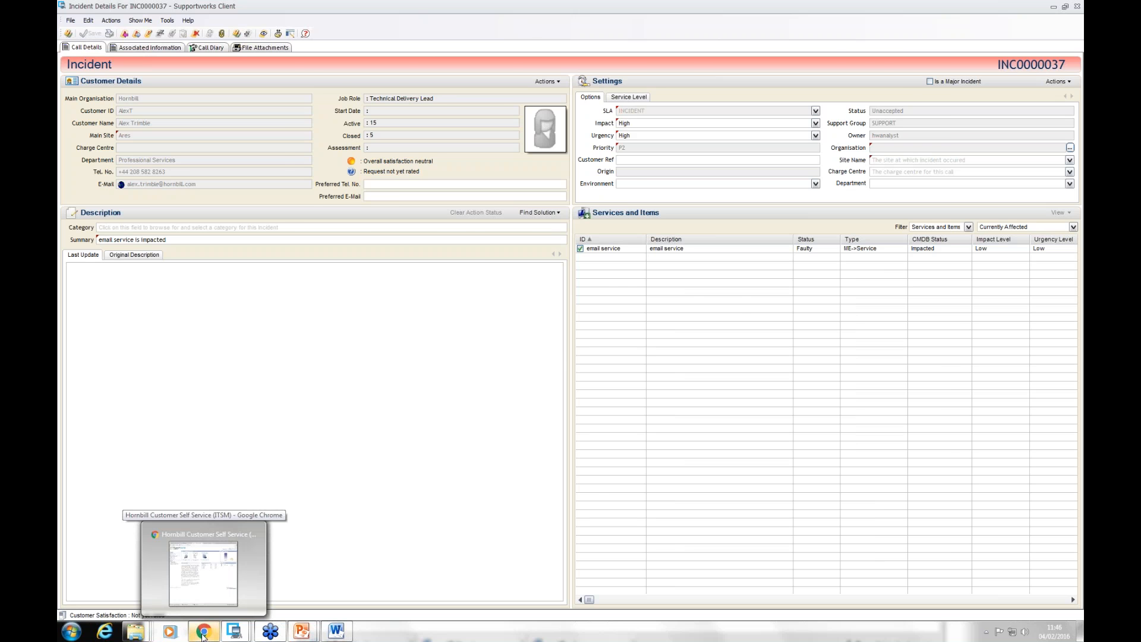
{"action": "left_click", "coordinate": [203, 635]}
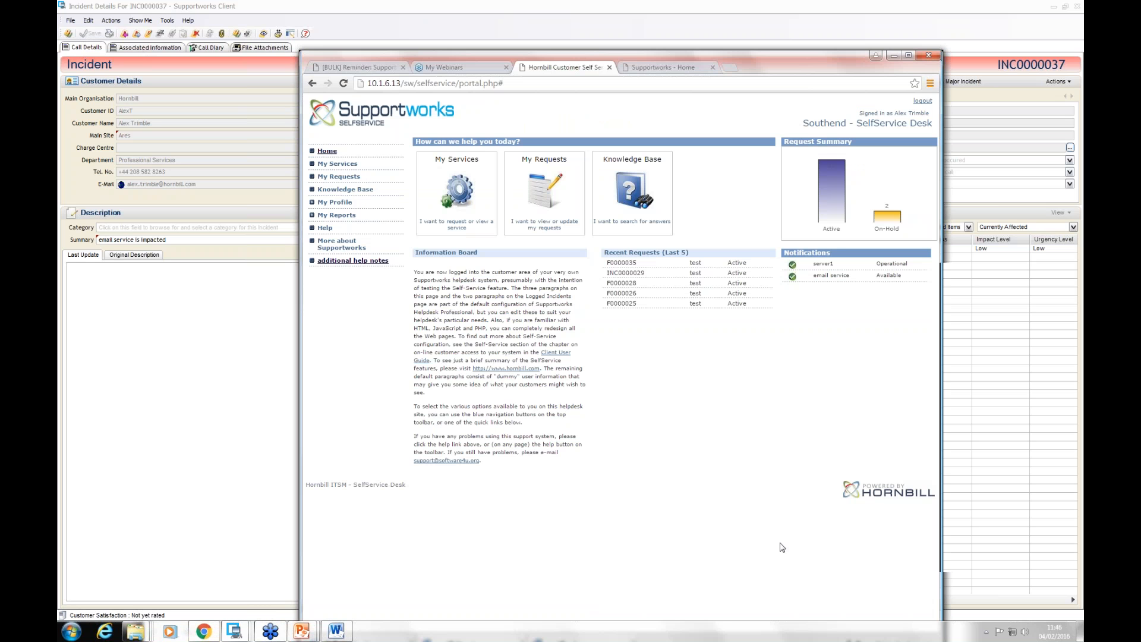
{"action": "key", "text": "F5"}
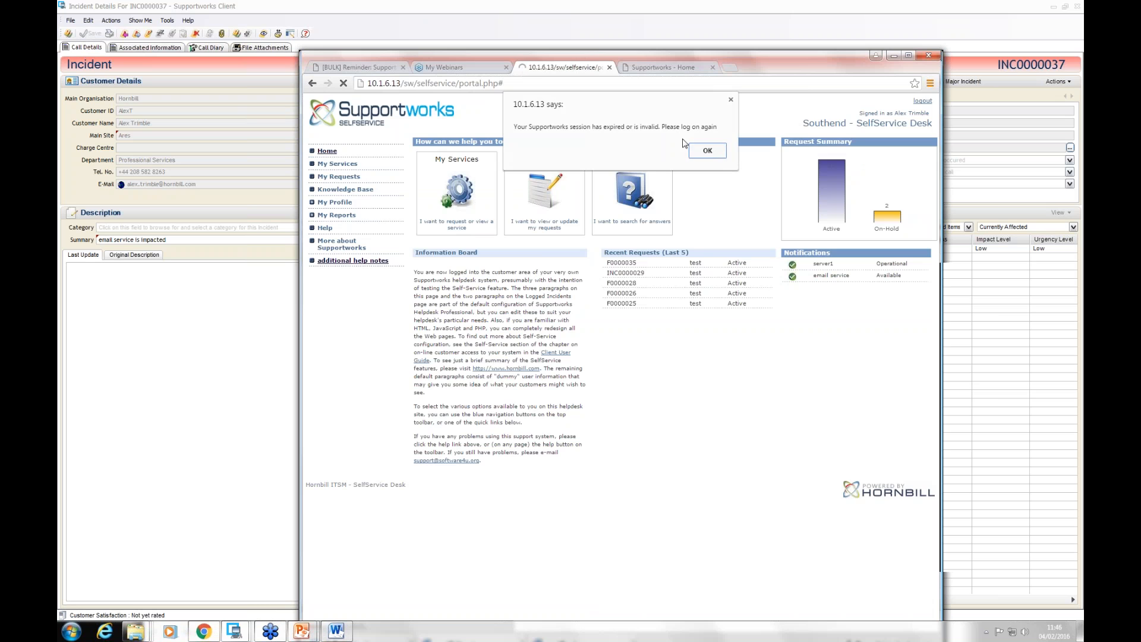
{"action": "left_click", "coordinate": [709, 152]}
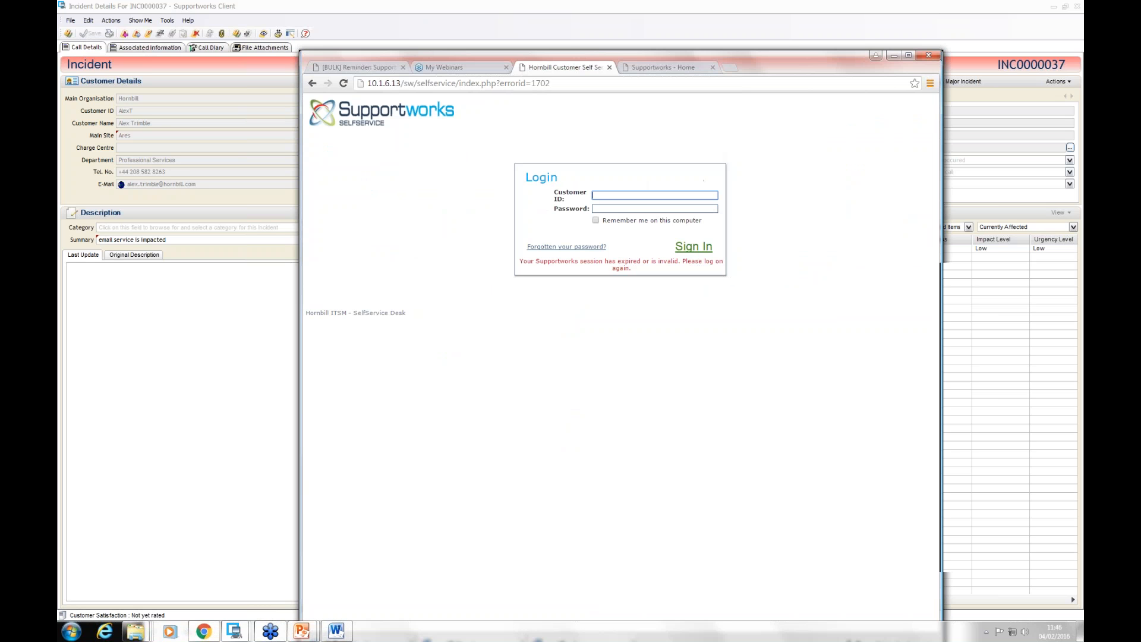
{"action": "type", "text": "alext"}
{"action": "key", "text": "Tab"}
{"action": "type", "text": "•"}
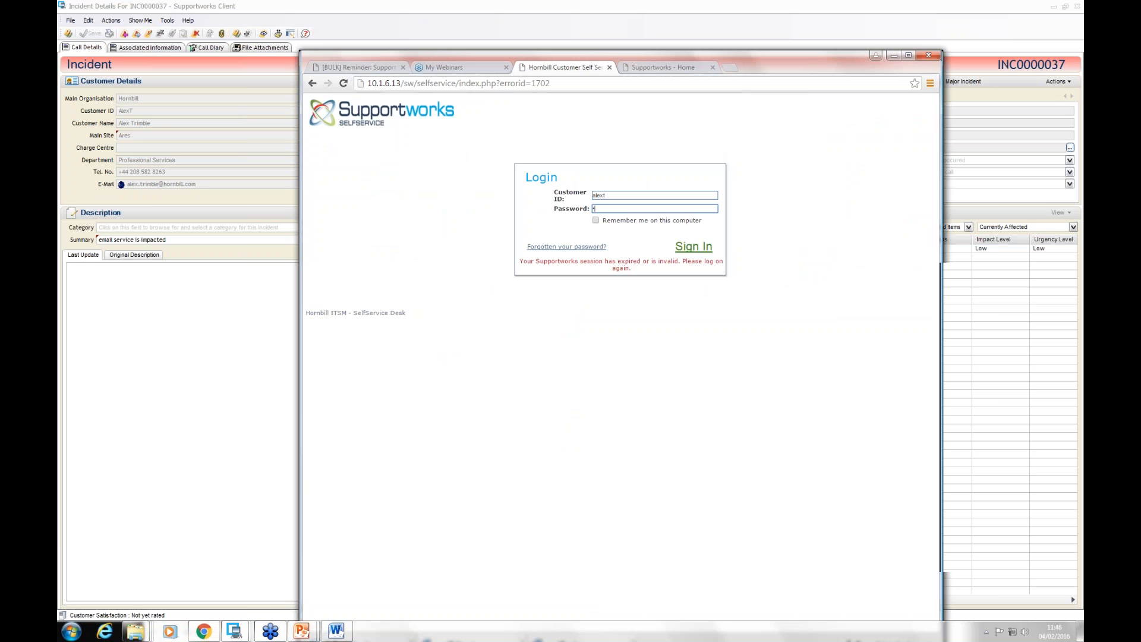
{"action": "type", "text": "••••"}
{"action": "key", "text": "Return"}
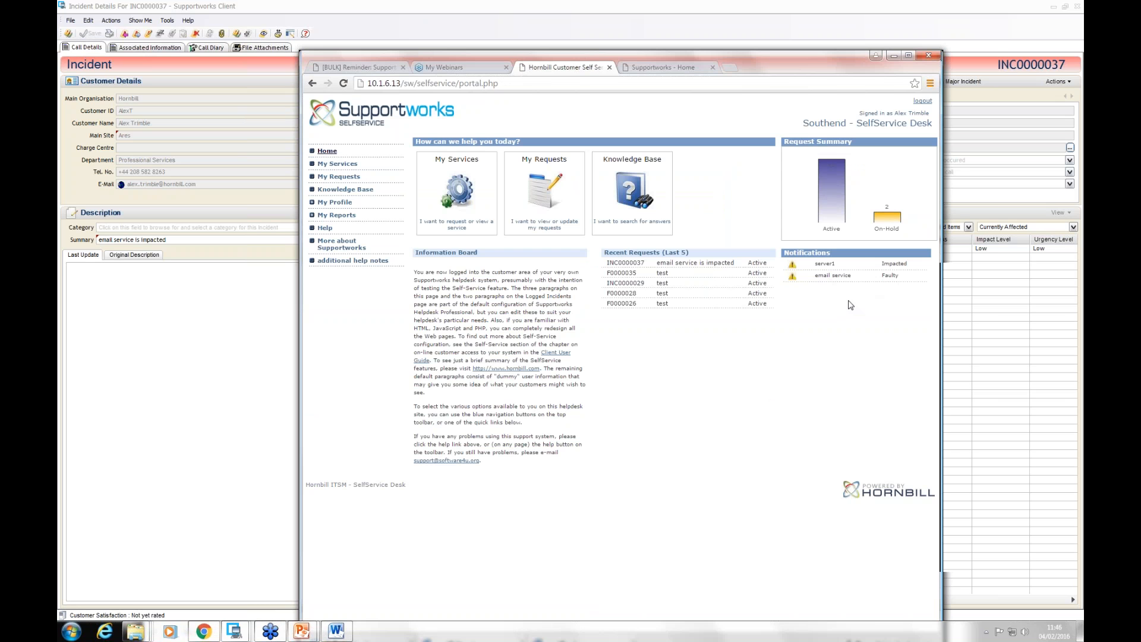
Step: Return to the Supportworks client, close the incident details, and bring the Service Desk view to the front
{"action": "left_click", "coordinate": [240, 399]}
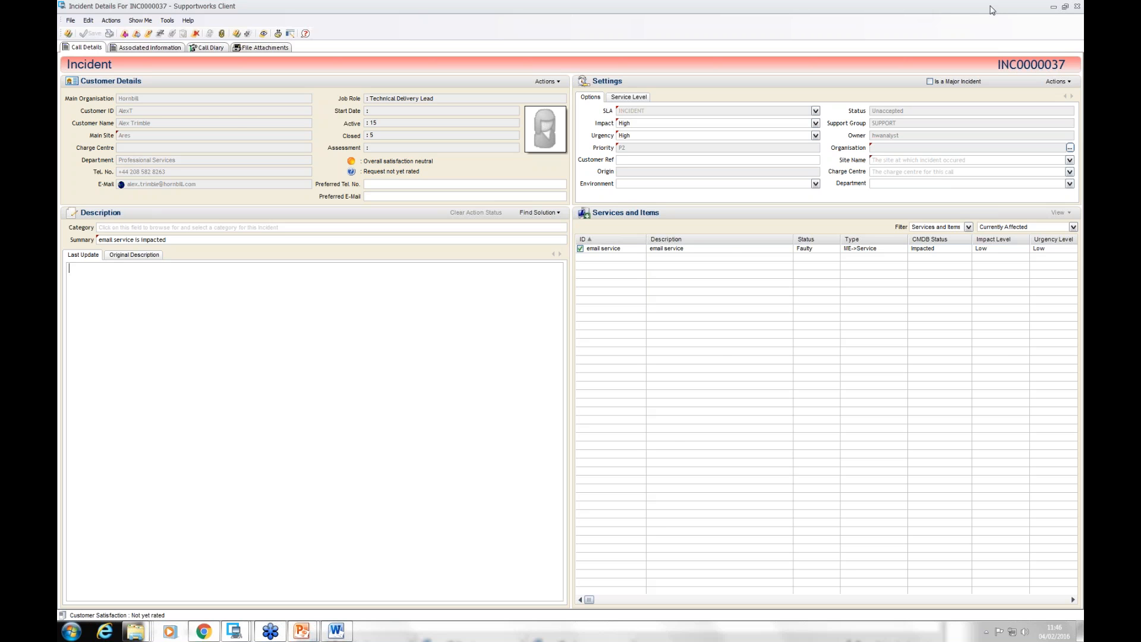
{"action": "left_click", "coordinate": [1077, 7]}
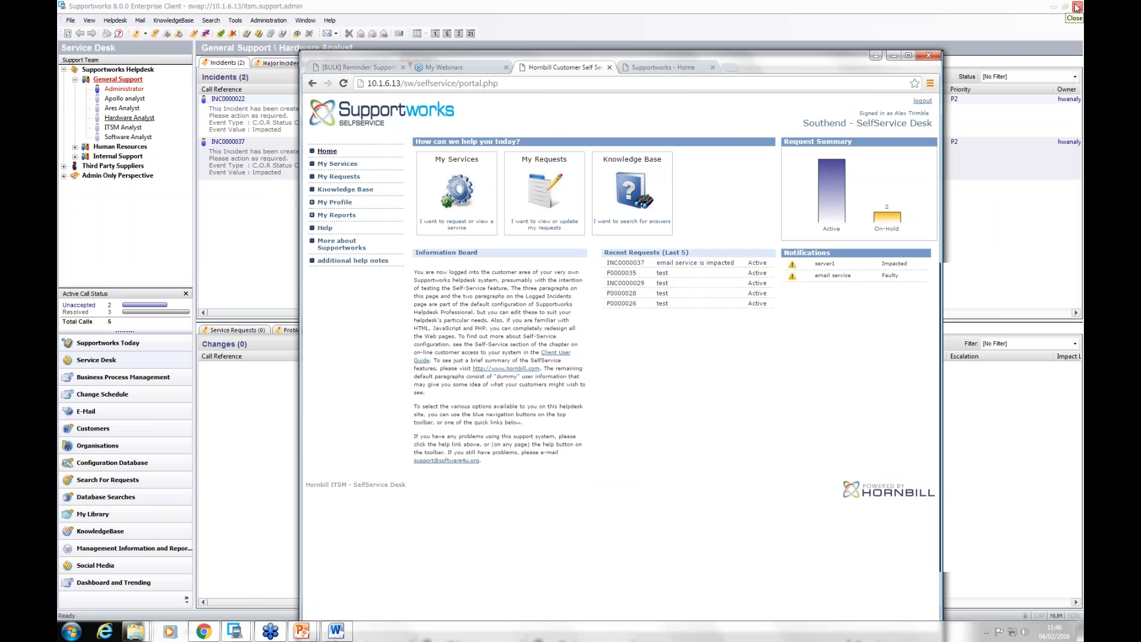
{"action": "left_click", "coordinate": [242, 237]}
{"action": "left_click", "coordinate": [126, 222]}
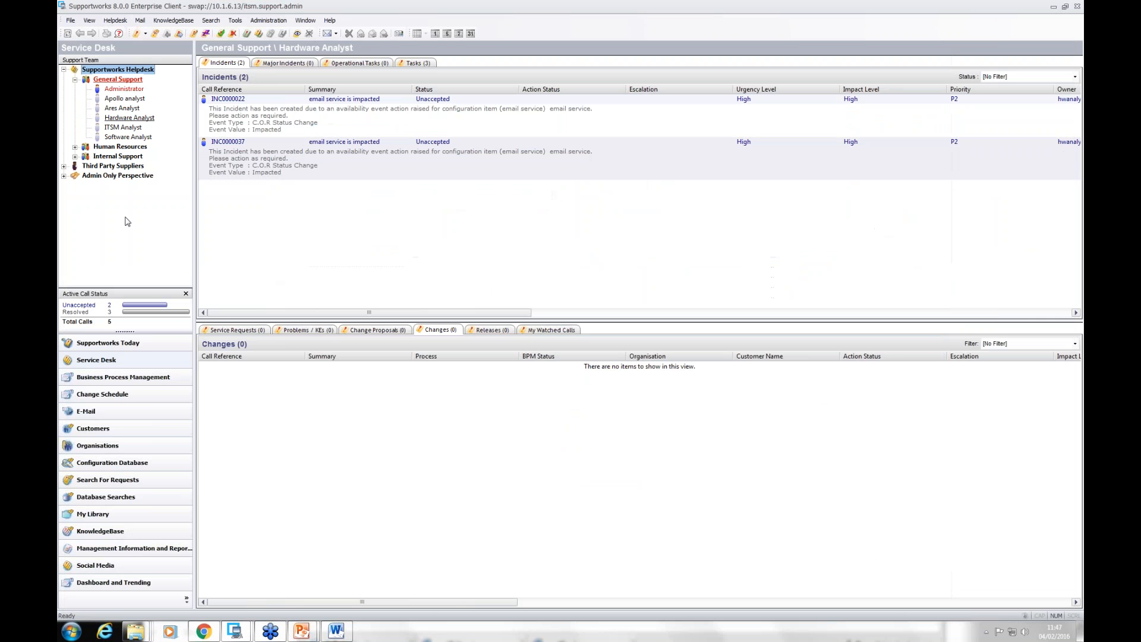
Step: Open the escalation emails in Service Level Management
{"action": "left_click", "coordinate": [277, 23]}
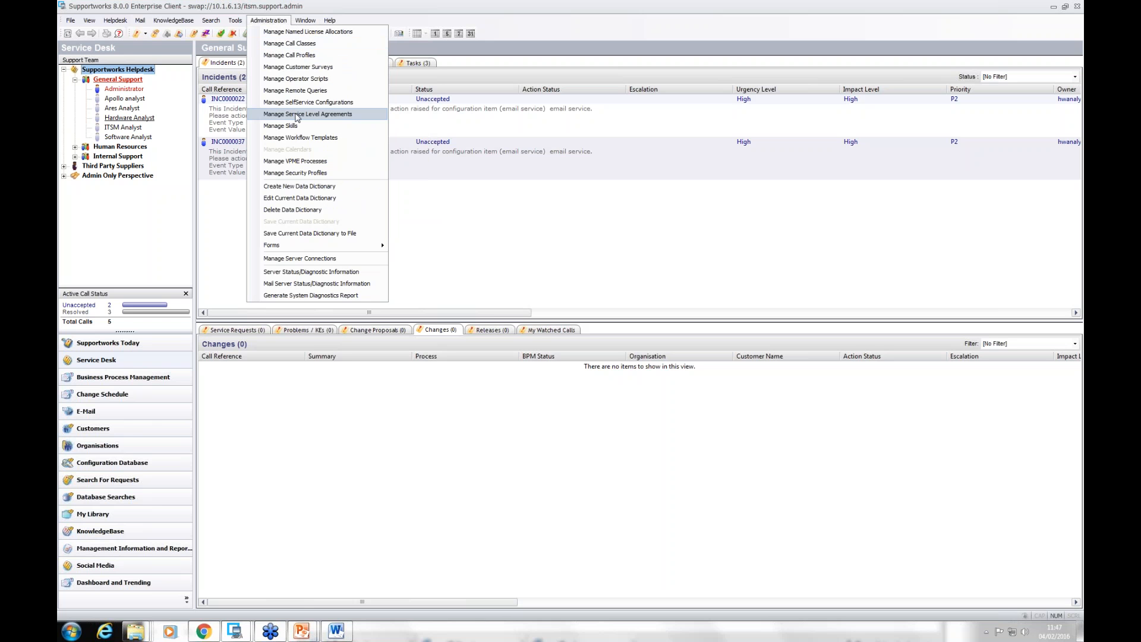
{"action": "left_click", "coordinate": [296, 115]}
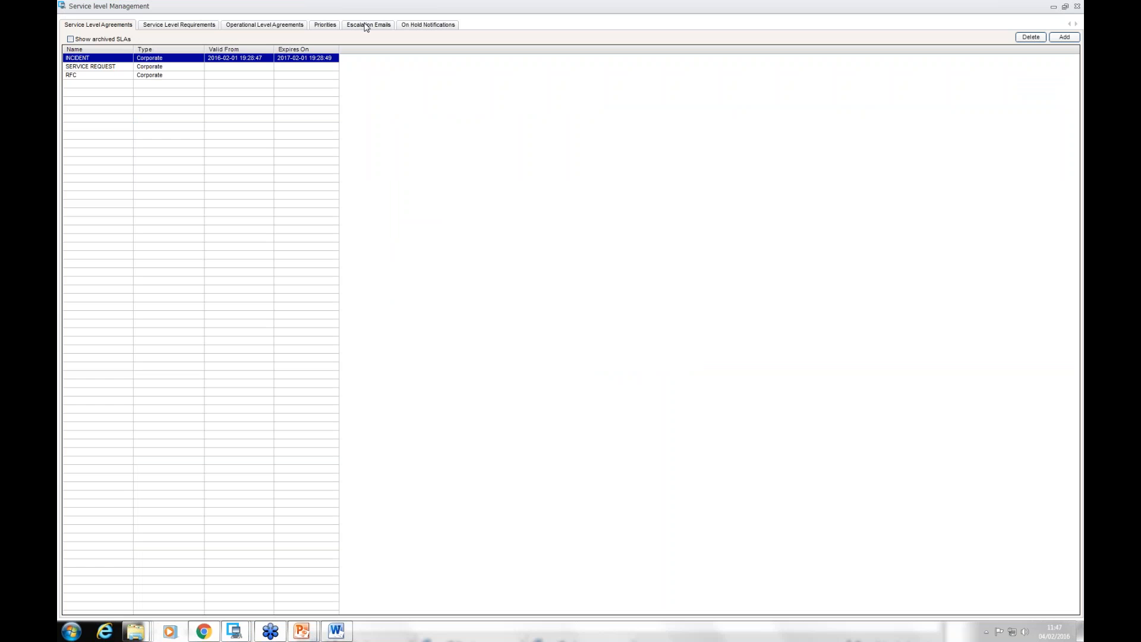
{"action": "left_click", "coordinate": [367, 26]}
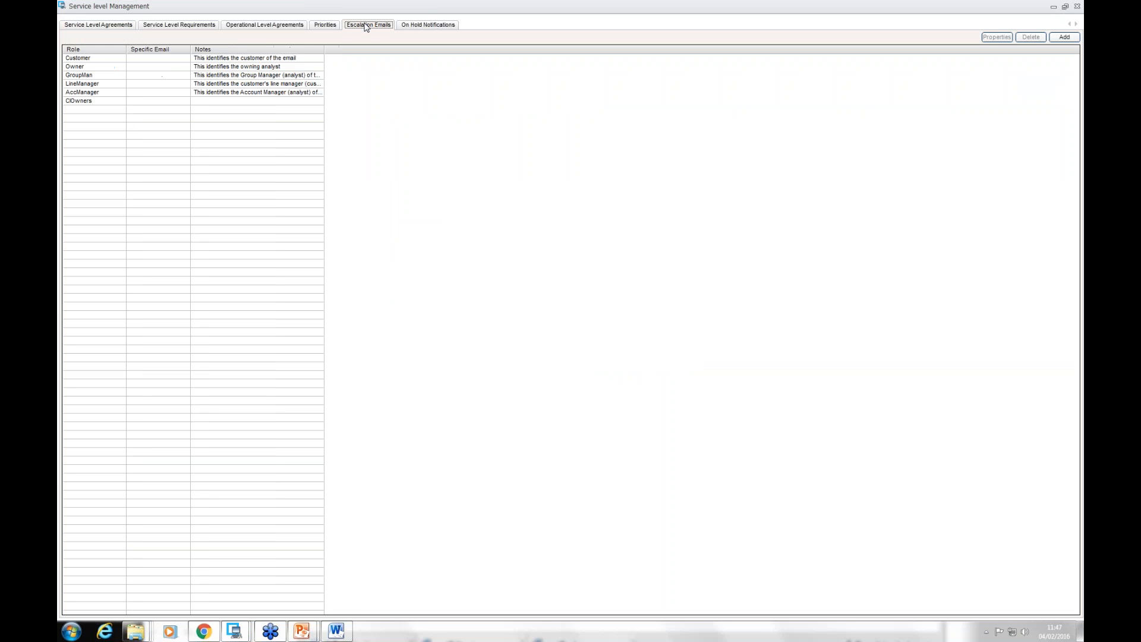
Step: Open the Customer escalation role, examine its notes and email source settings, and close it
{"action": "left_click", "coordinate": [105, 59]}
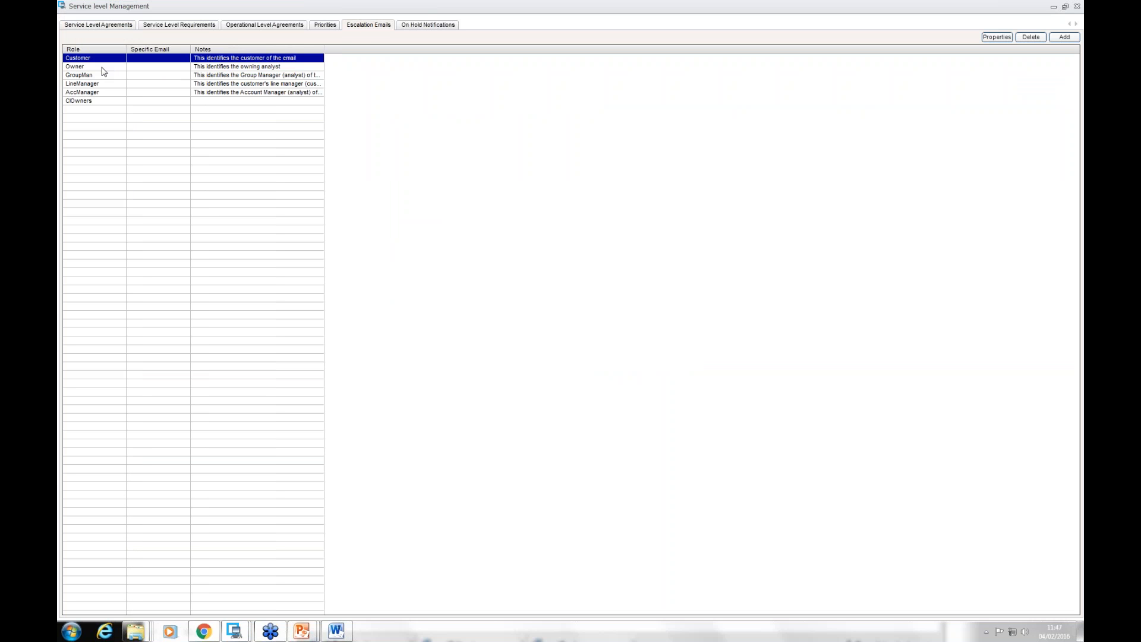
{"action": "left_click", "coordinate": [103, 93]}
{"action": "left_click", "coordinate": [102, 59]}
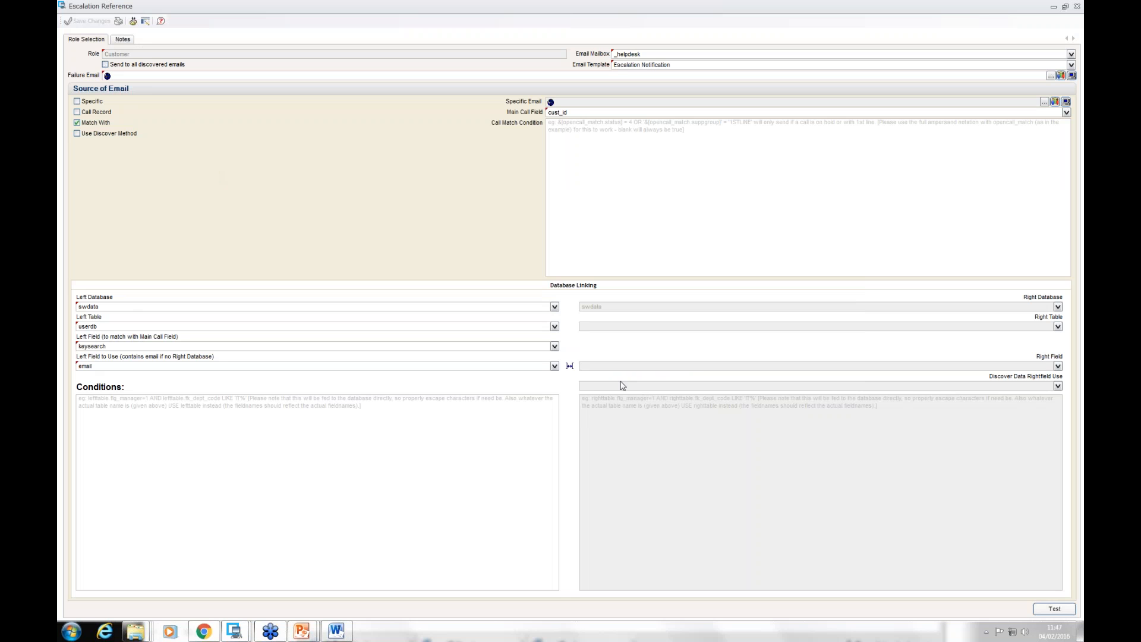
{"action": "left_click", "coordinate": [124, 40]}
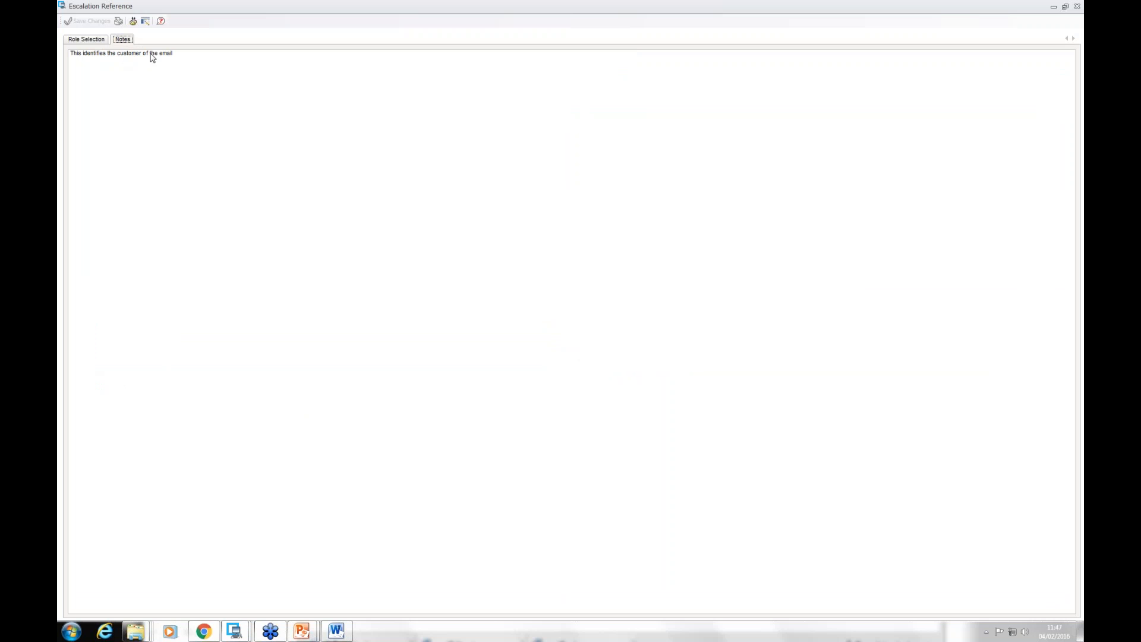
{"action": "left_click", "coordinate": [88, 42]}
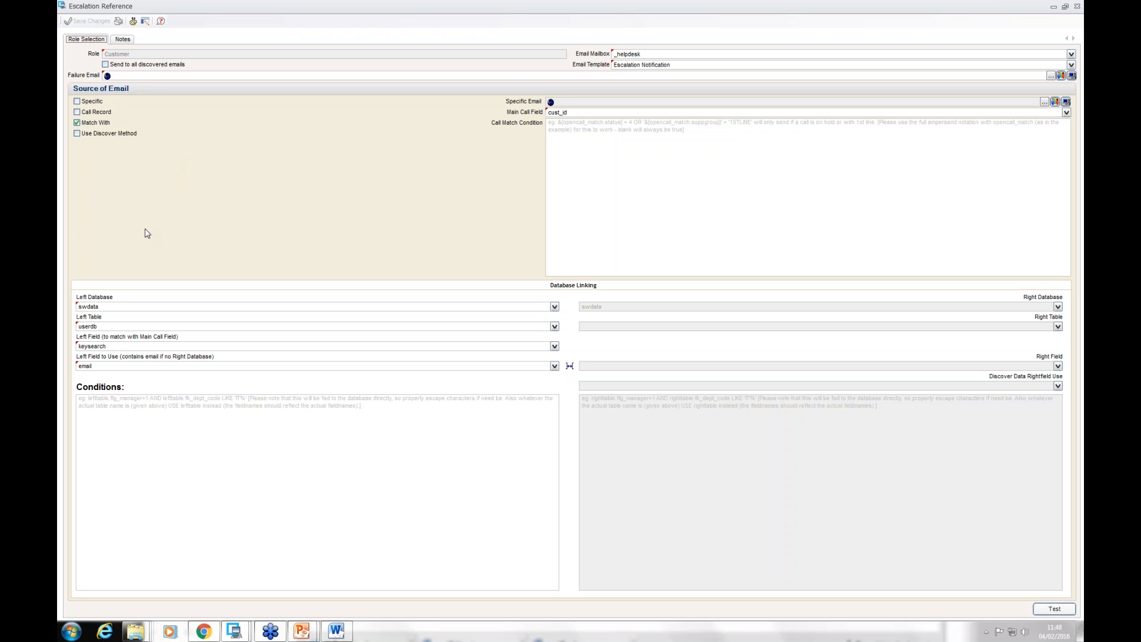
{"action": "left_click", "coordinate": [1078, 7]}
Step: Examine the CIOwners escalation role's discover method and database linking, close it, and view the on hold notifications
{"action": "left_click", "coordinate": [92, 101]}
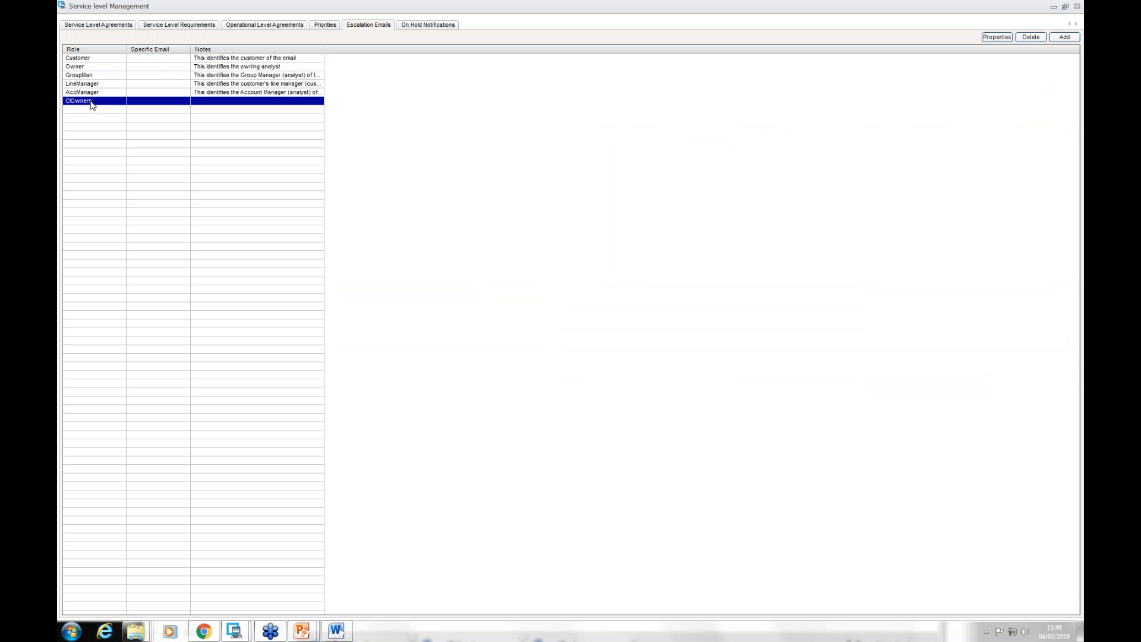
{"action": "double_click", "coordinate": [92, 103]}
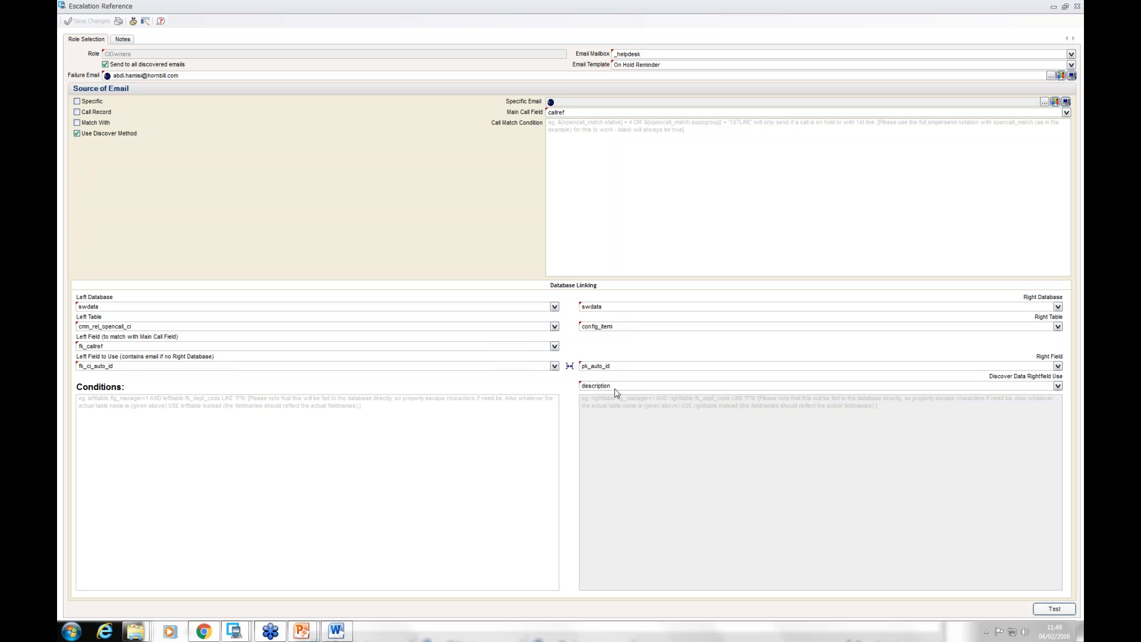
{"action": "left_click", "coordinate": [1078, 7]}
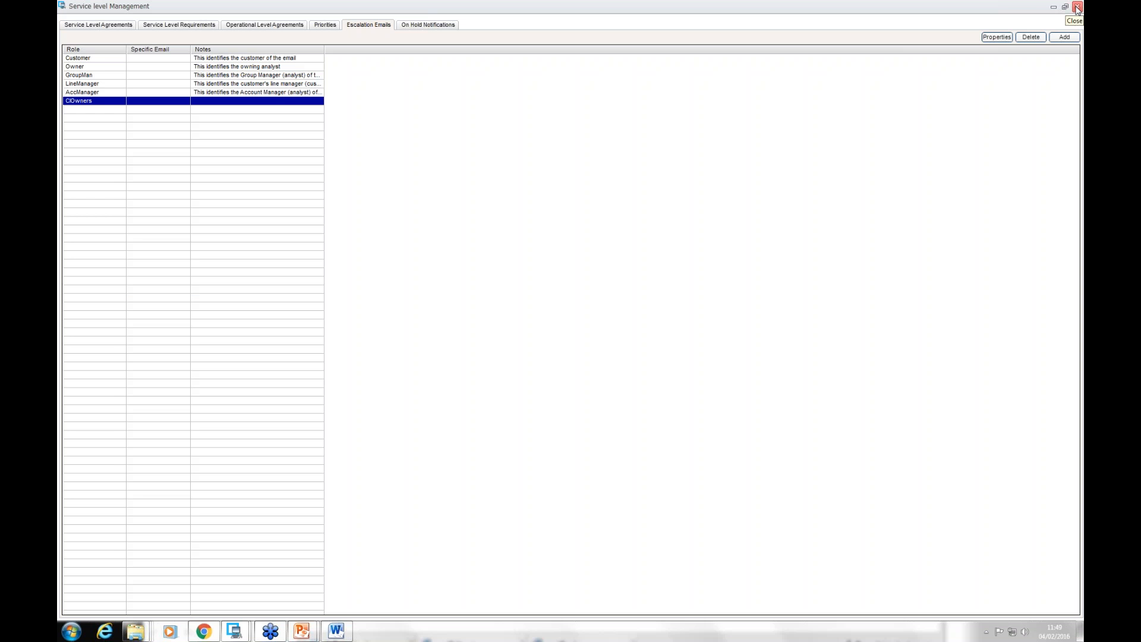
{"action": "left_click", "coordinate": [428, 25]}
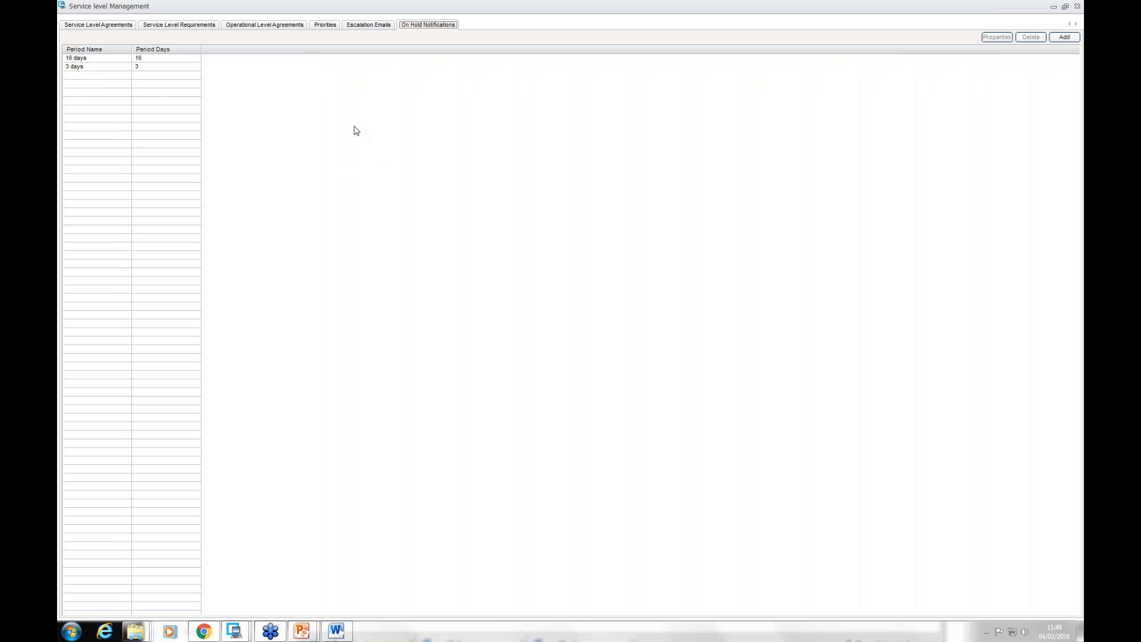
Step: Open the 3 days on hold period and examine its Customer notification's timing, diary entry and email settings, closing that notification
{"action": "double_click", "coordinate": [99, 69]}
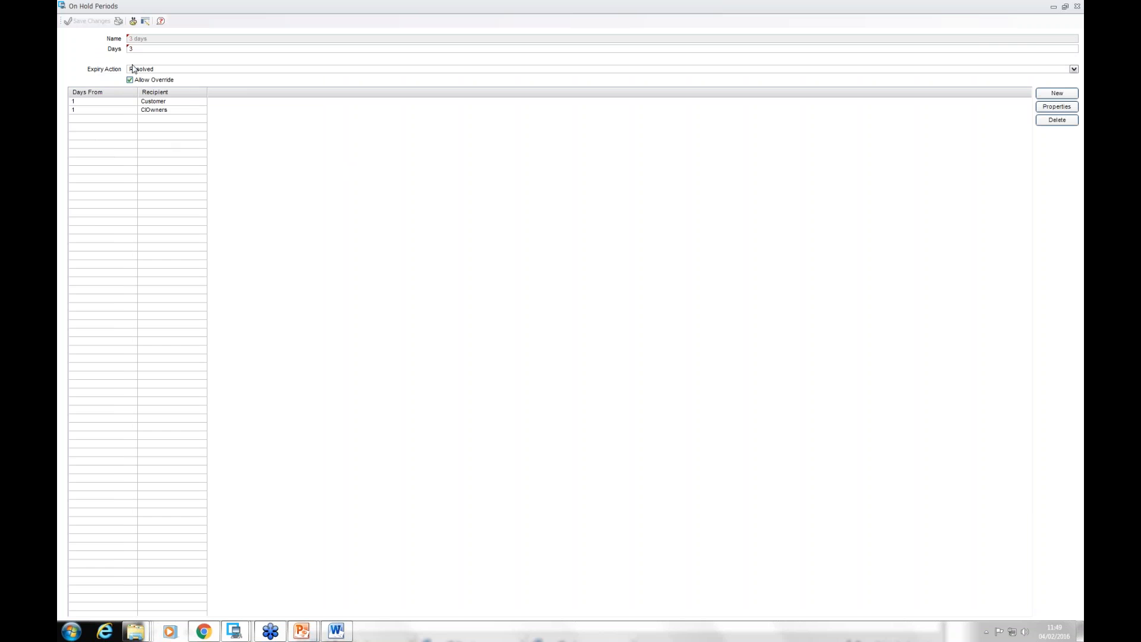
{"action": "double_click", "coordinate": [189, 8]}
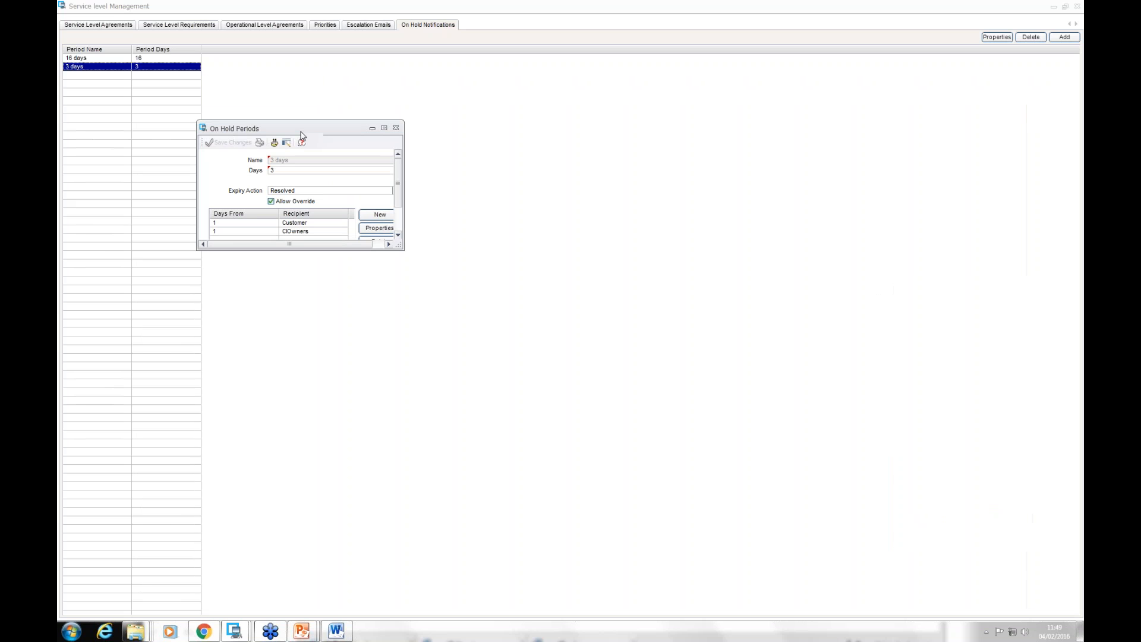
{"action": "double_click", "coordinate": [314, 126]}
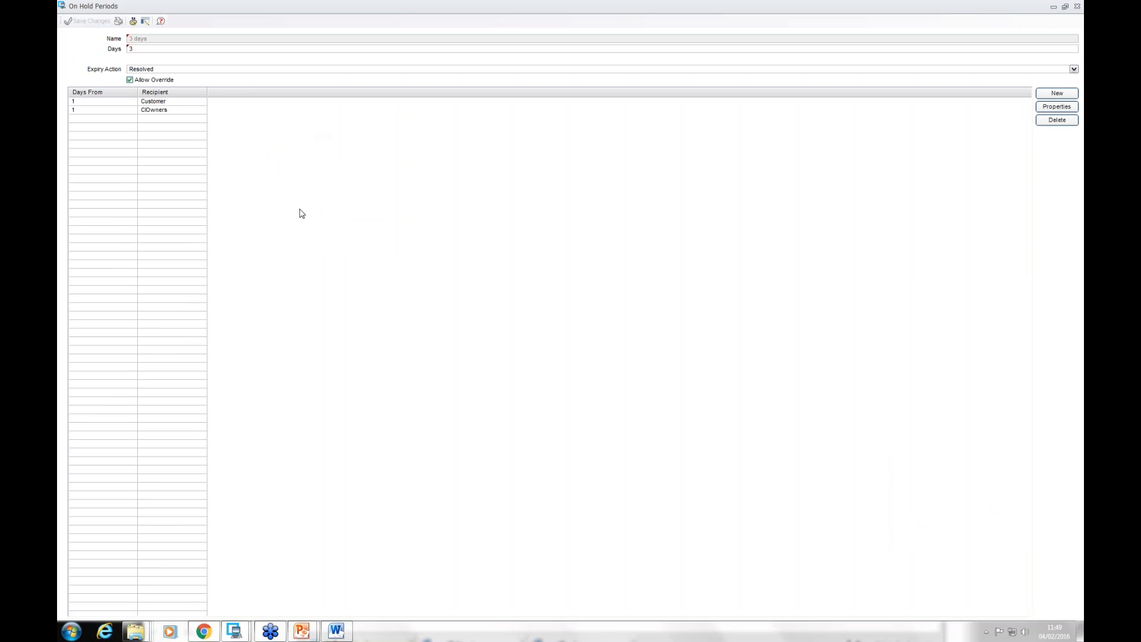
{"action": "left_click", "coordinate": [113, 102]}
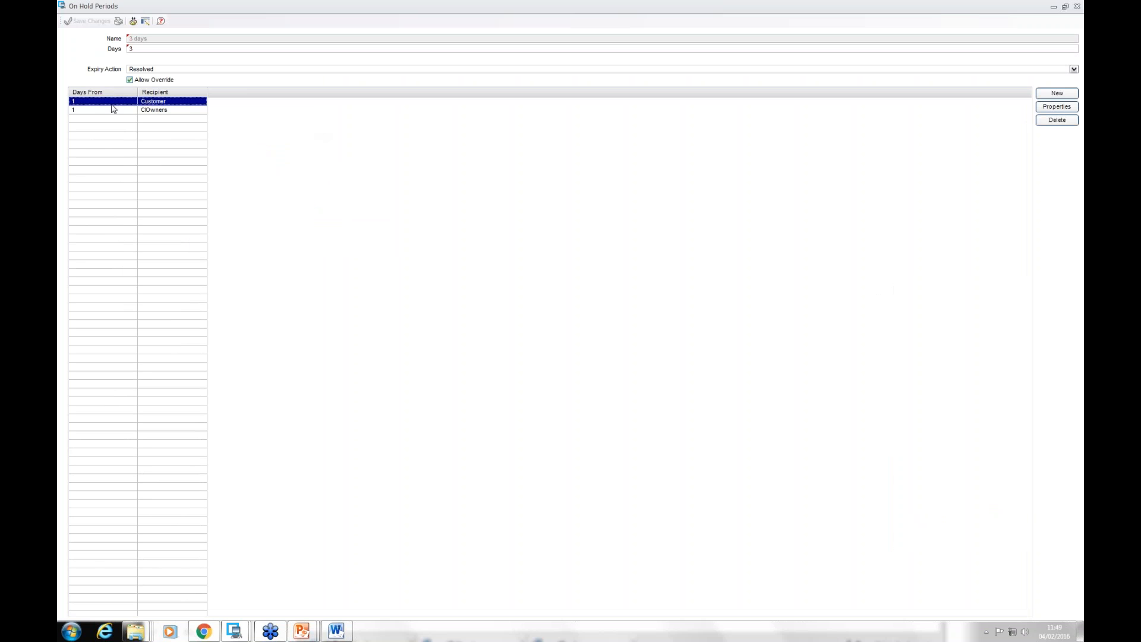
{"action": "double_click", "coordinate": [116, 106]}
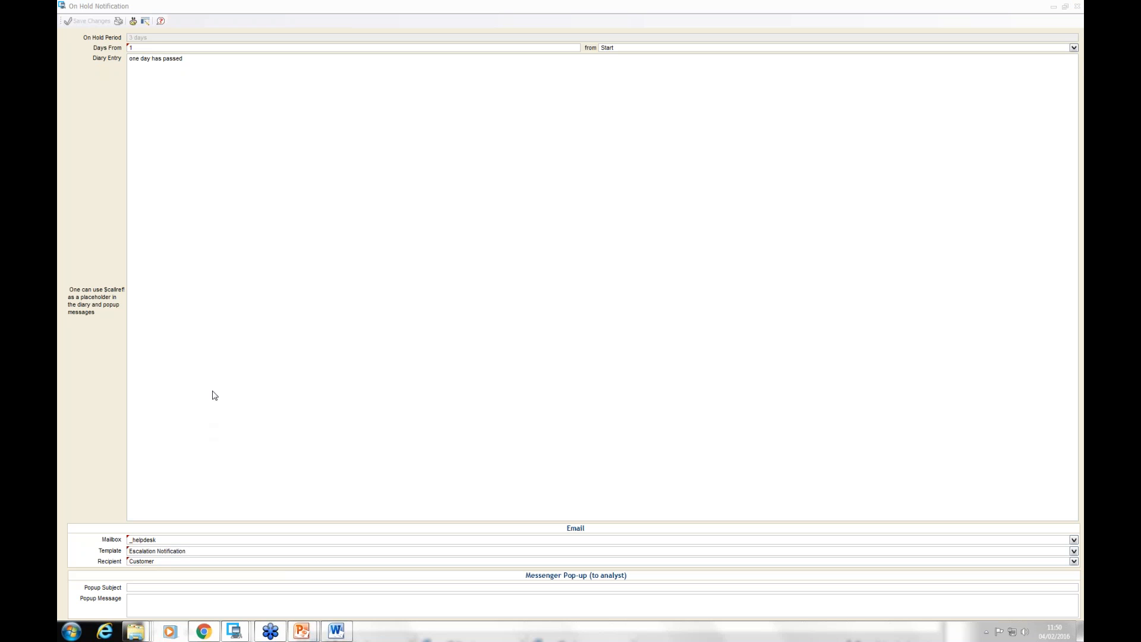
{"action": "left_click", "coordinate": [1077, 7]}
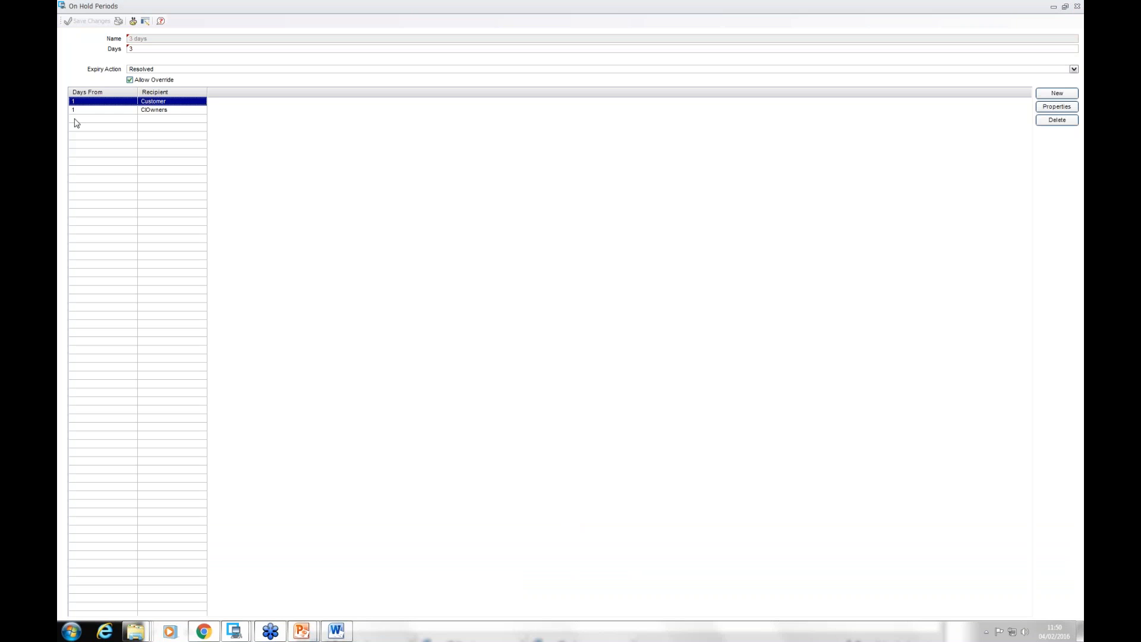
Step: Examine the CIOwners notification and its available recipients, keep CIOwners selected, and close the notification and the on hold period
{"action": "double_click", "coordinate": [82, 111]}
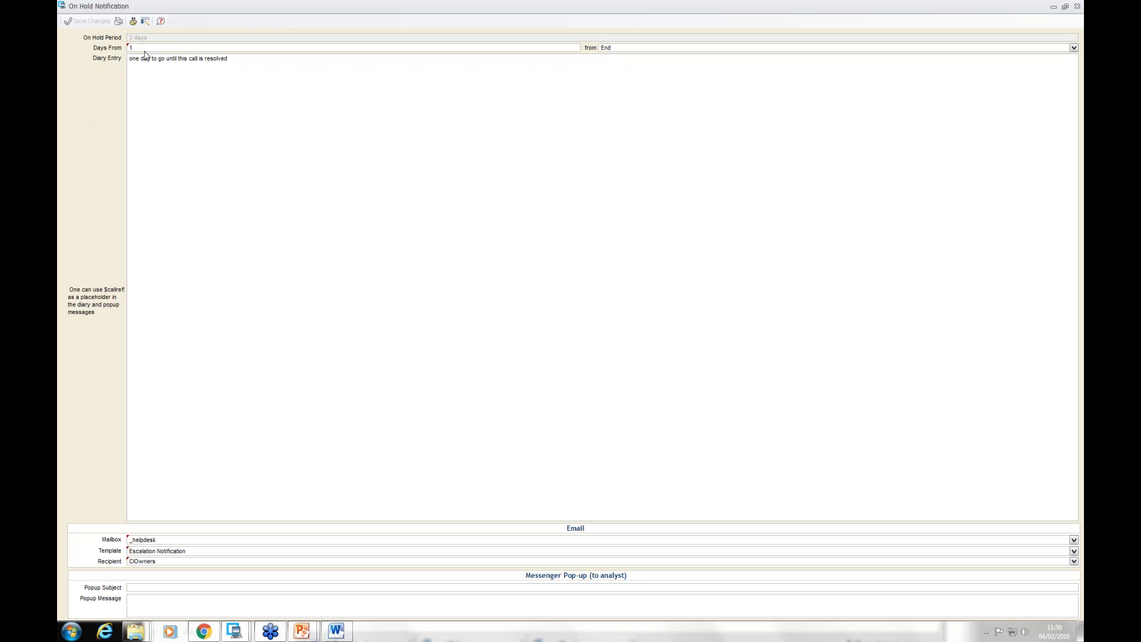
{"action": "left_click", "coordinate": [173, 562]}
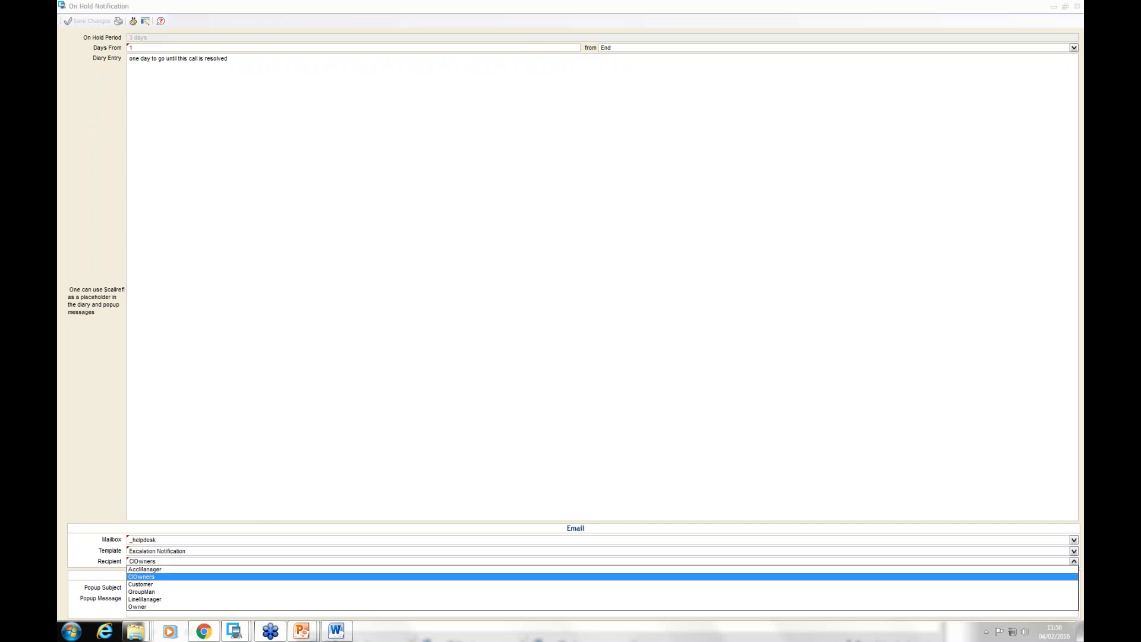
{"action": "left_click", "coordinate": [165, 577]}
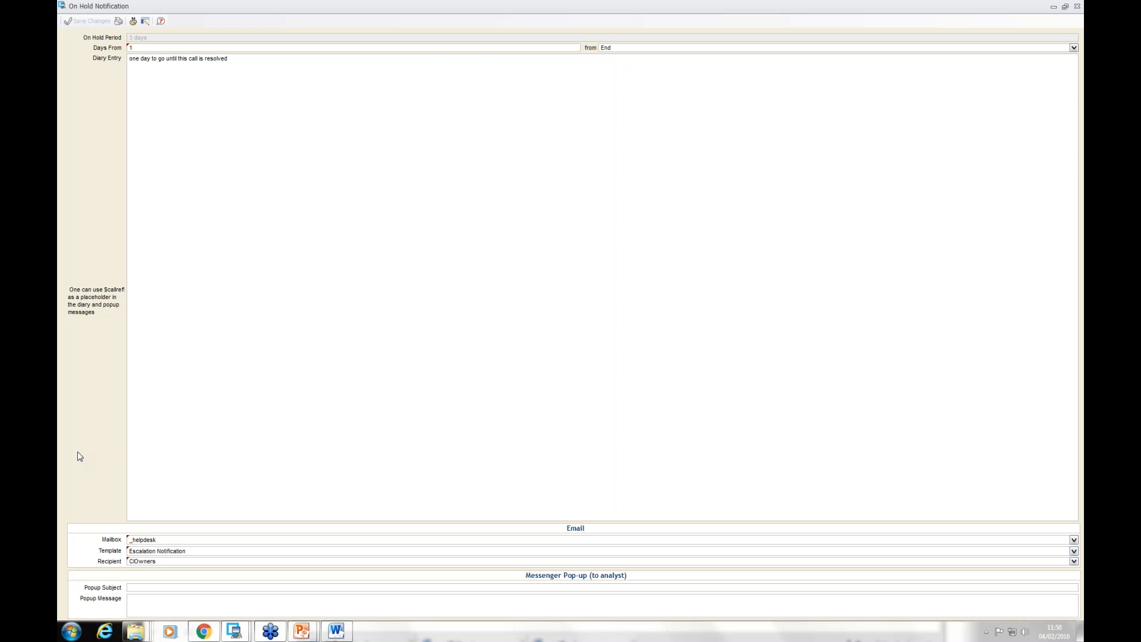
{"action": "left_click", "coordinate": [1078, 8]}
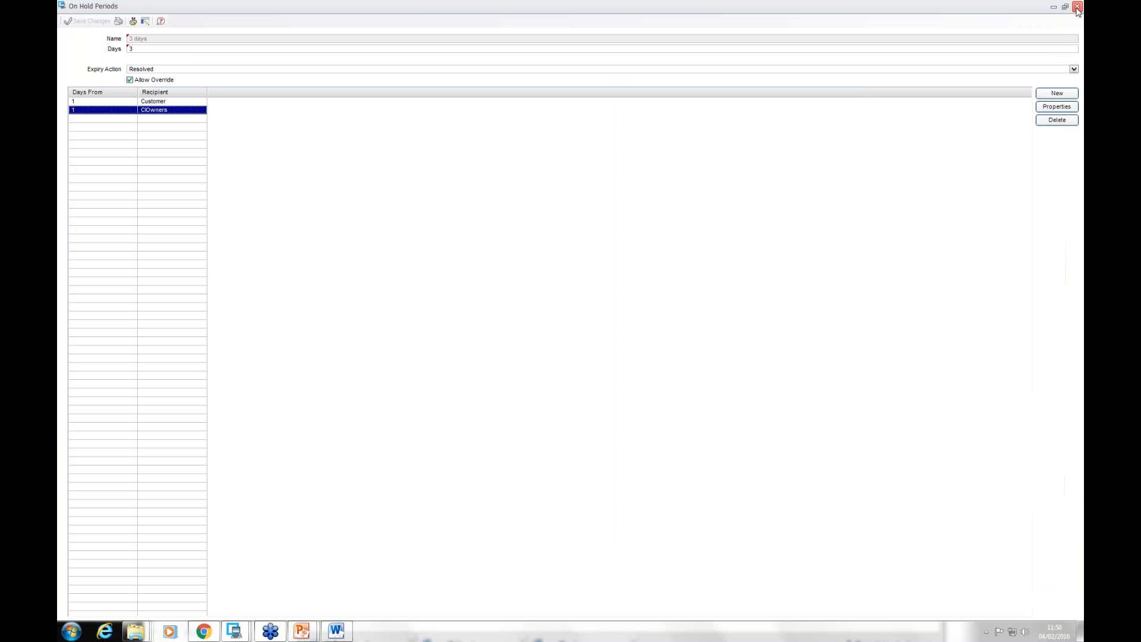
{"action": "left_click", "coordinate": [1078, 8]}
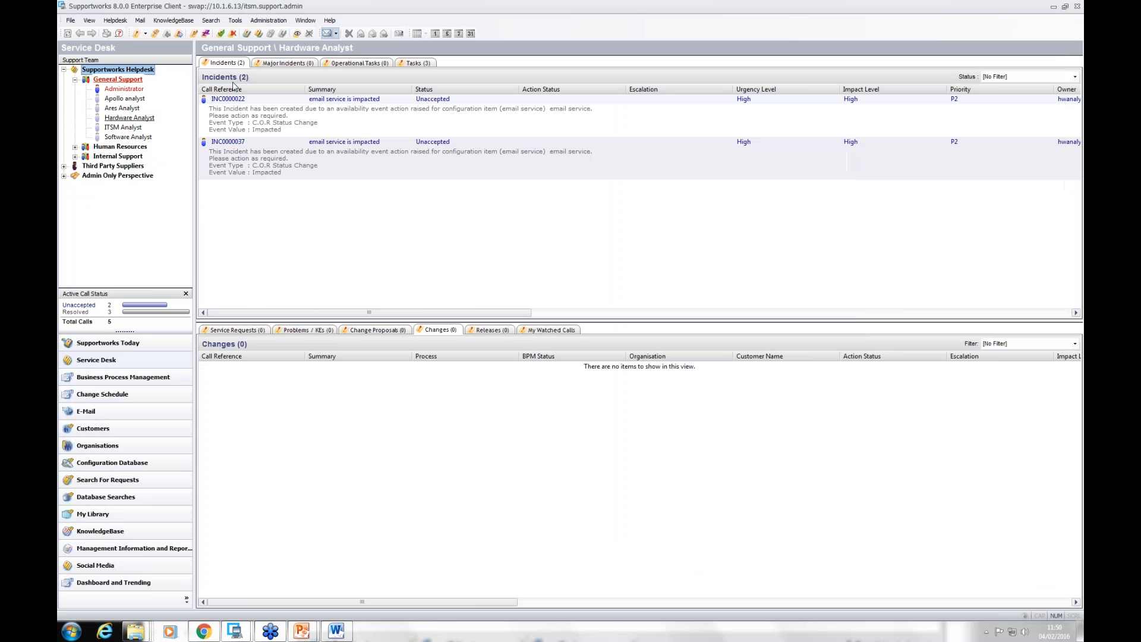
Step: Accept incident INC0000022 with the default acceptance details and close its incident window
{"action": "double_click", "coordinate": [236, 114]}
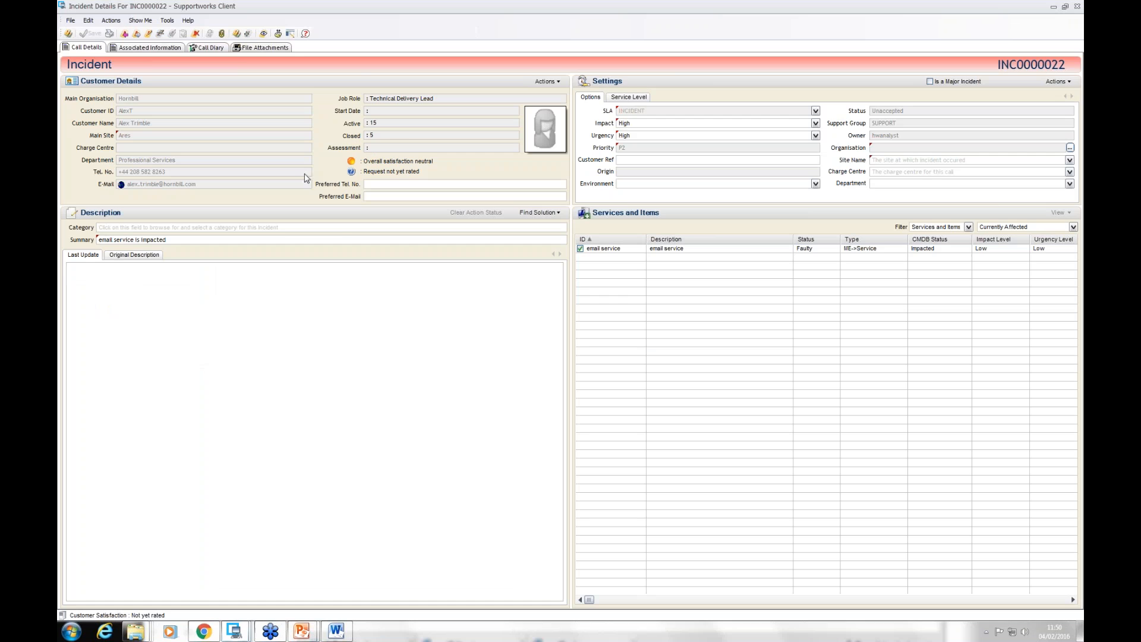
{"action": "left_click", "coordinate": [136, 33]}
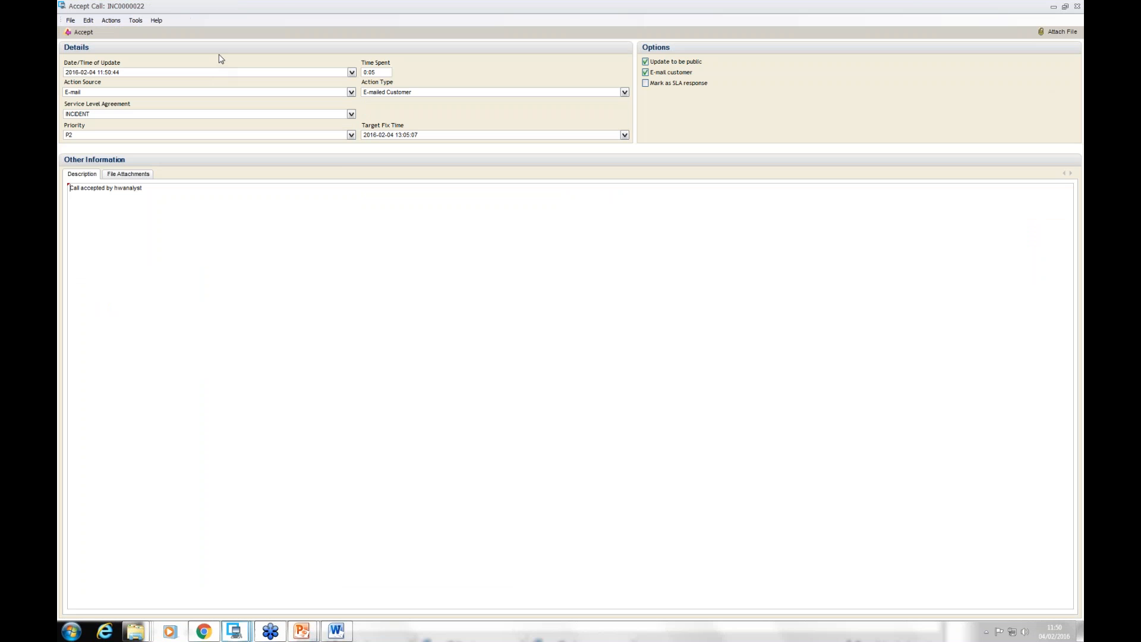
{"action": "left_click", "coordinate": [81, 32]}
{"action": "left_click", "coordinate": [1077, 6]}
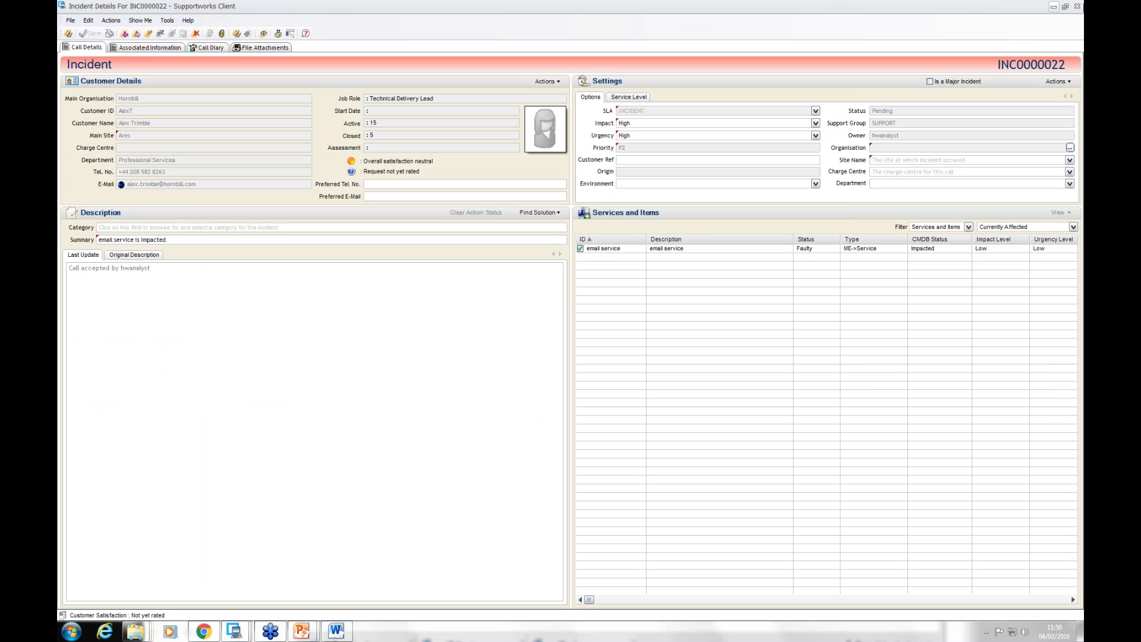
{"action": "left_click", "coordinate": [1078, 6]}
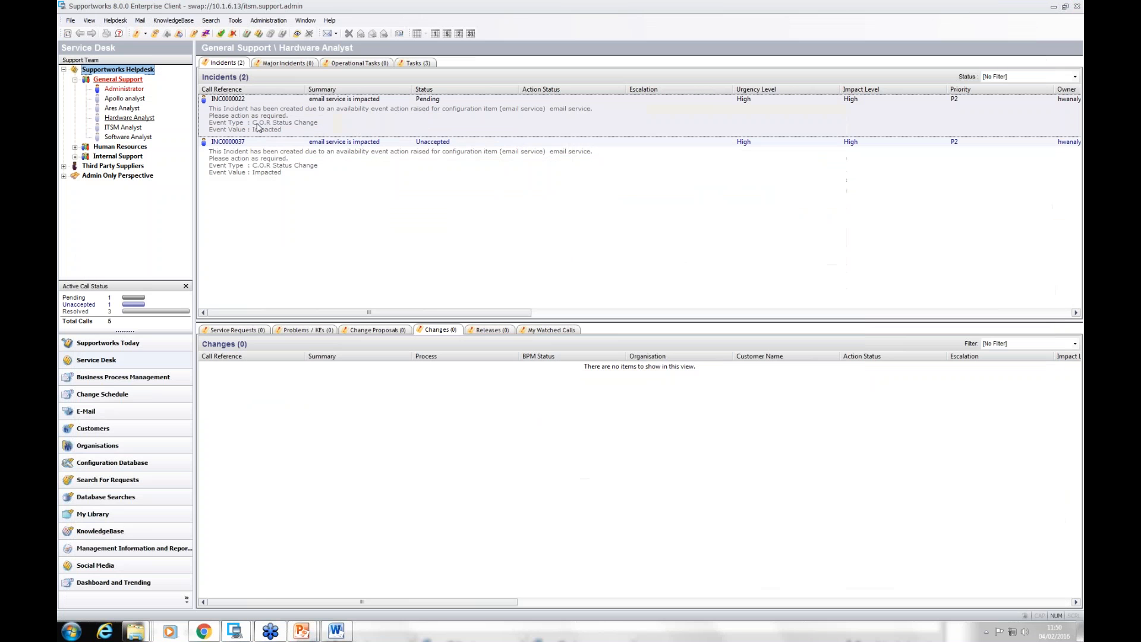
Step: Place incident INC0000022 on hold with the 3 days on hold period and description "done", without emailing the customer
{"action": "double_click", "coordinate": [289, 123]}
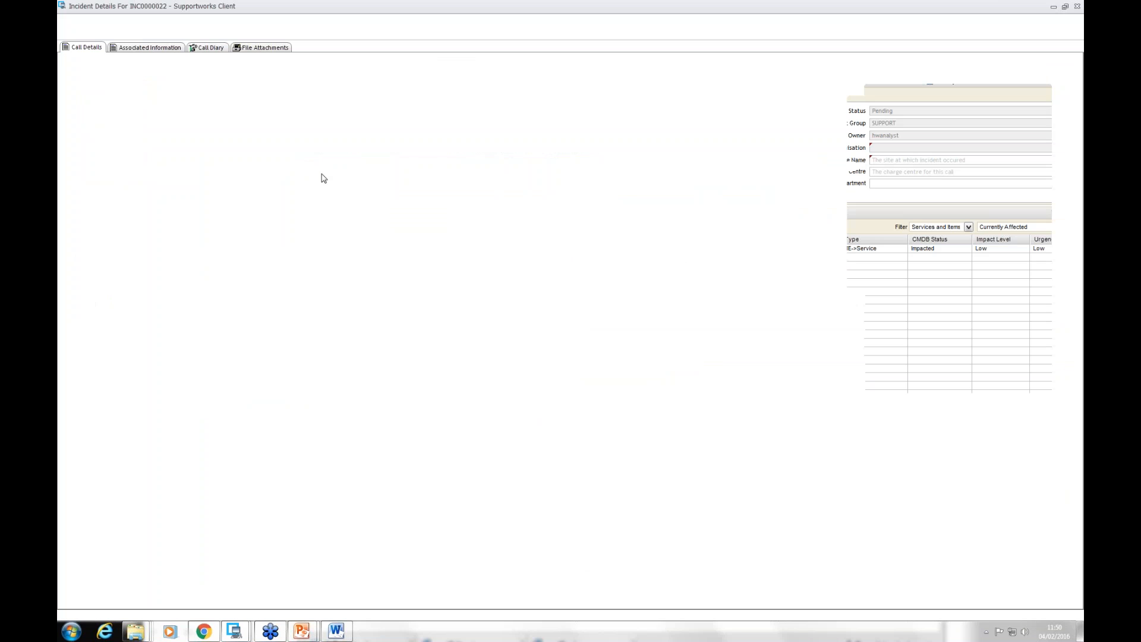
{"action": "left_click", "coordinate": [161, 34]}
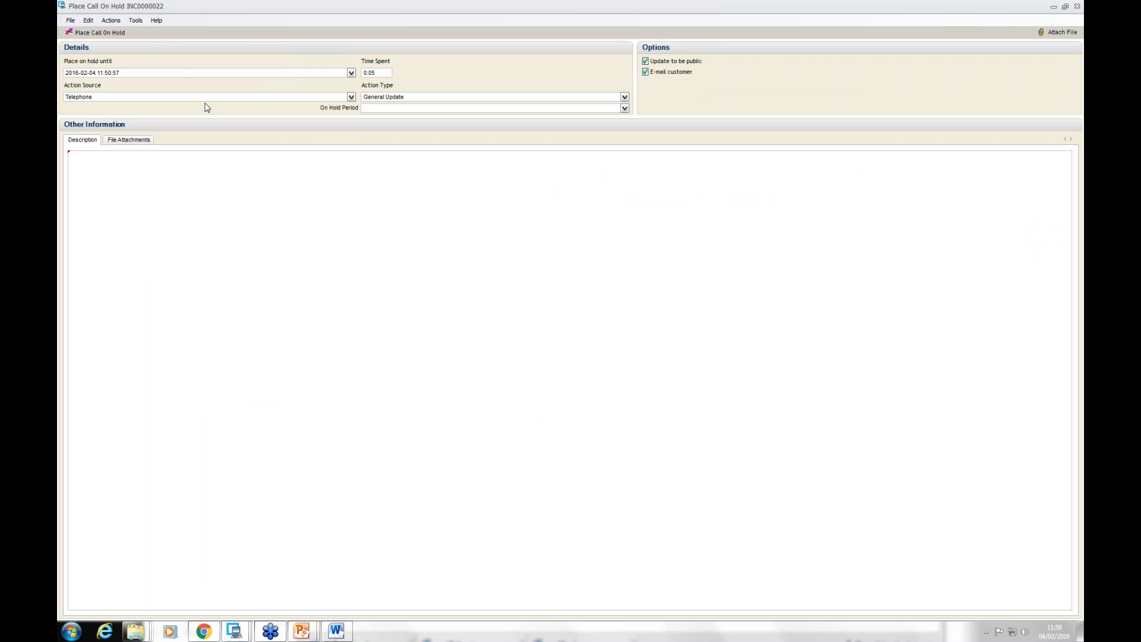
{"action": "left_click", "coordinate": [351, 73]}
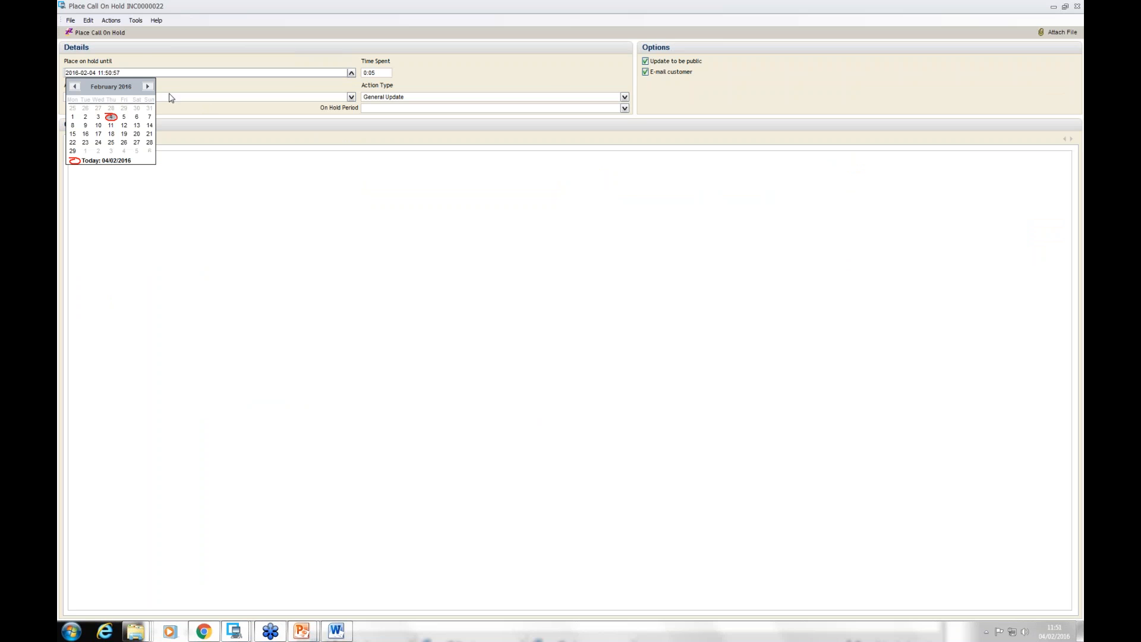
{"action": "left_click", "coordinate": [97, 132]}
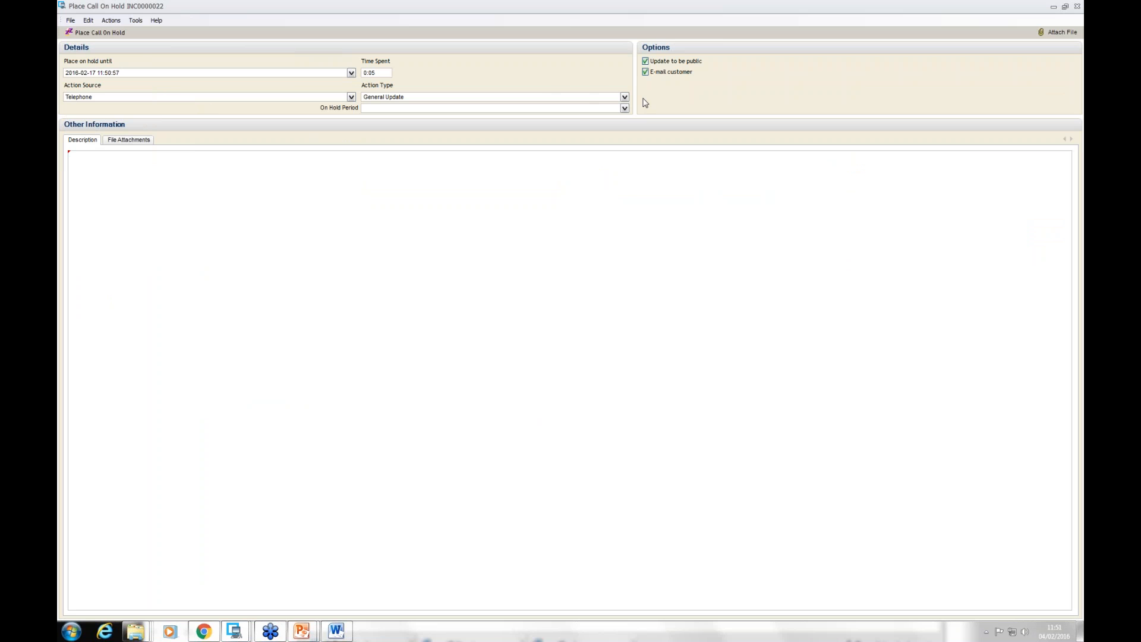
{"action": "left_click", "coordinate": [625, 109]}
{"action": "left_click", "coordinate": [420, 131]}
{"action": "left_click", "coordinate": [125, 183]}
{"action": "type", "text": "done"}
{"action": "left_click", "coordinate": [646, 72]}
{"action": "left_click", "coordinate": [99, 33]}
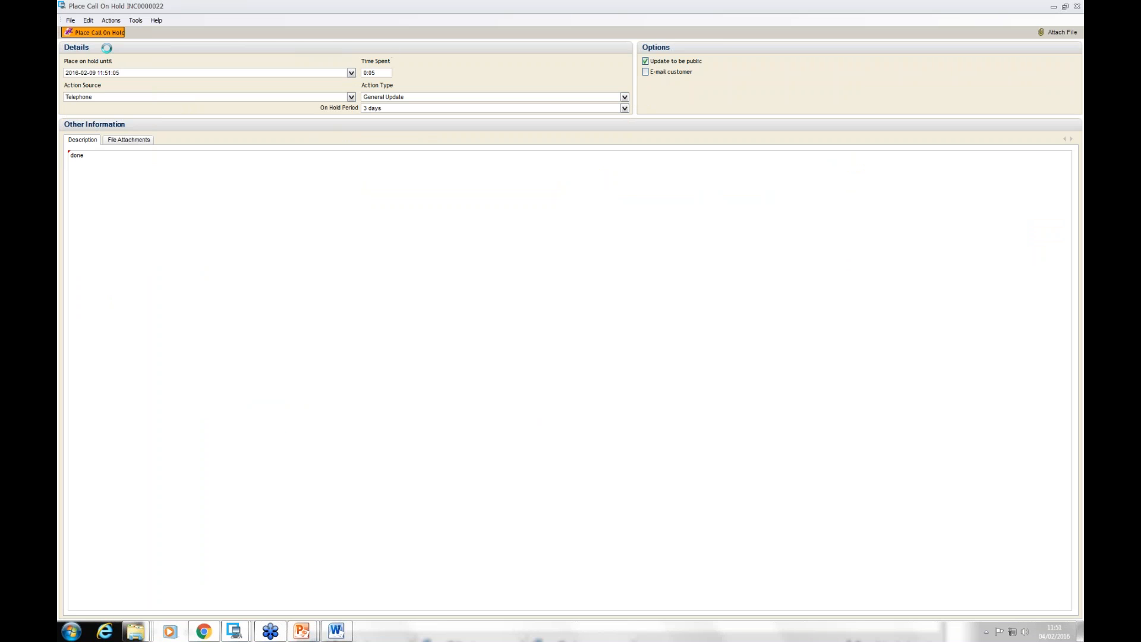
Step: Check the associated information and call details of the on hold incident, and close the incident
{"action": "left_click", "coordinate": [271, 632]}
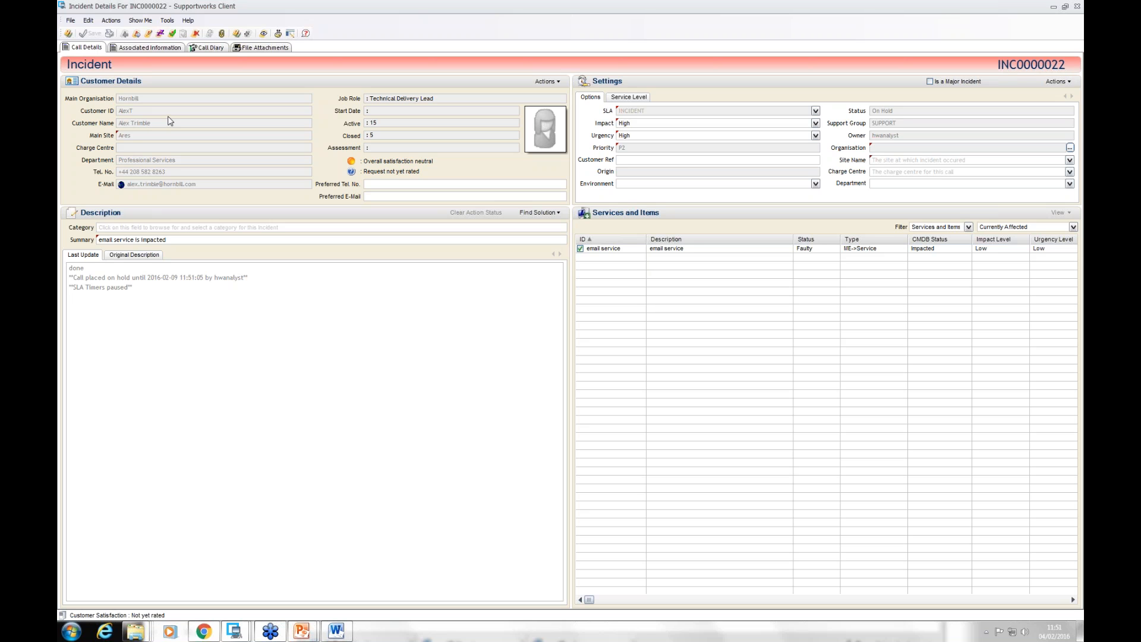
{"action": "left_click", "coordinate": [148, 48]}
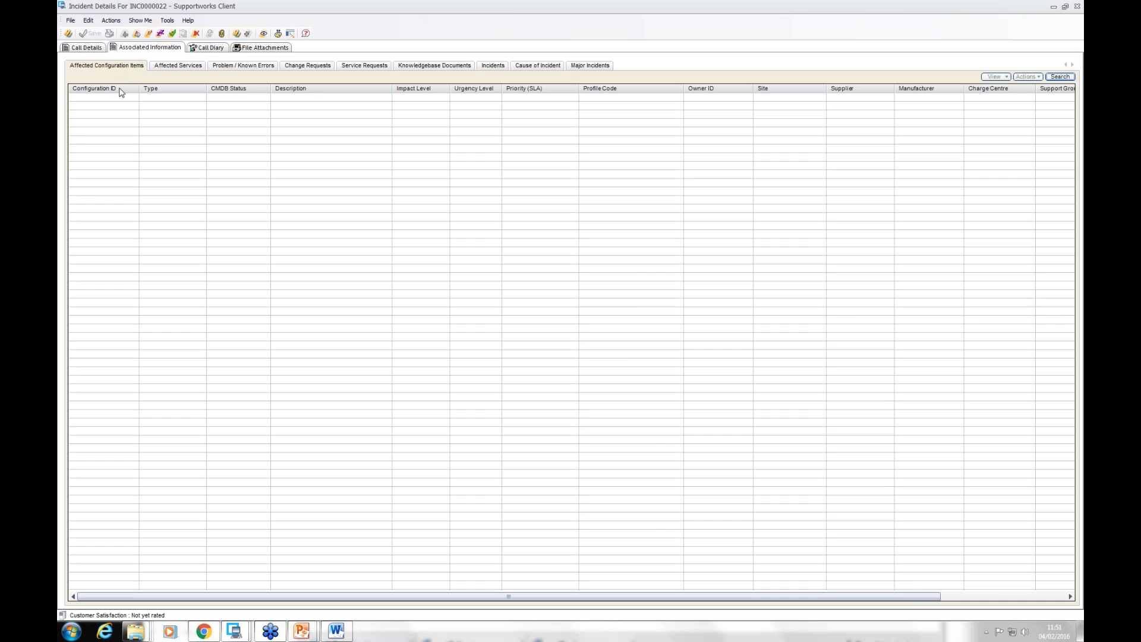
{"action": "left_click", "coordinate": [85, 48]}
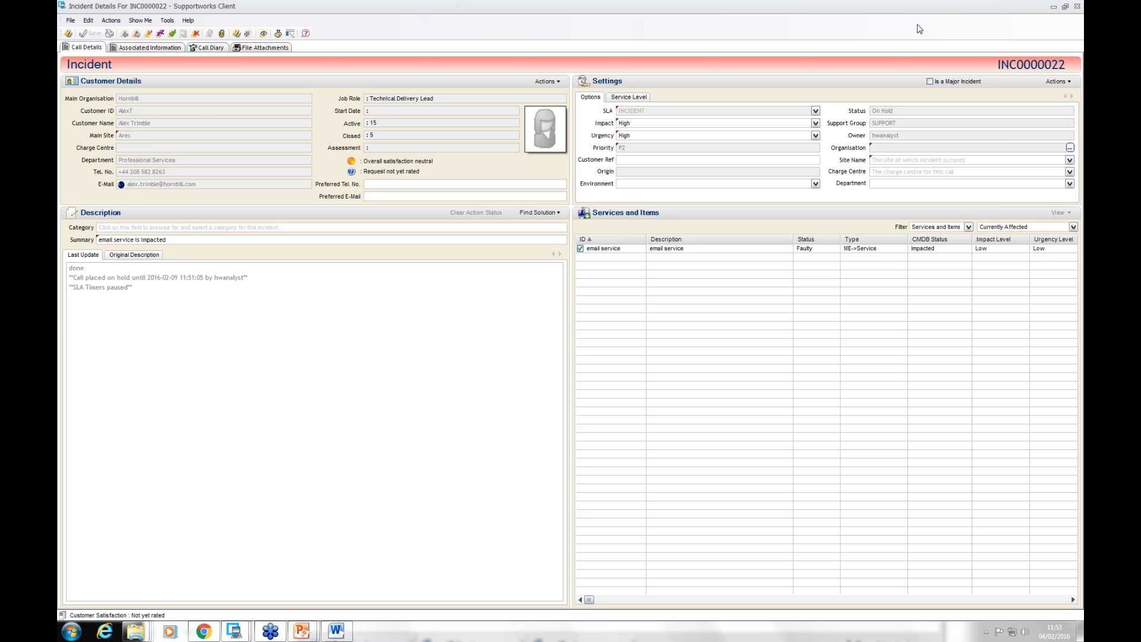
{"action": "left_click", "coordinate": [1077, 8]}
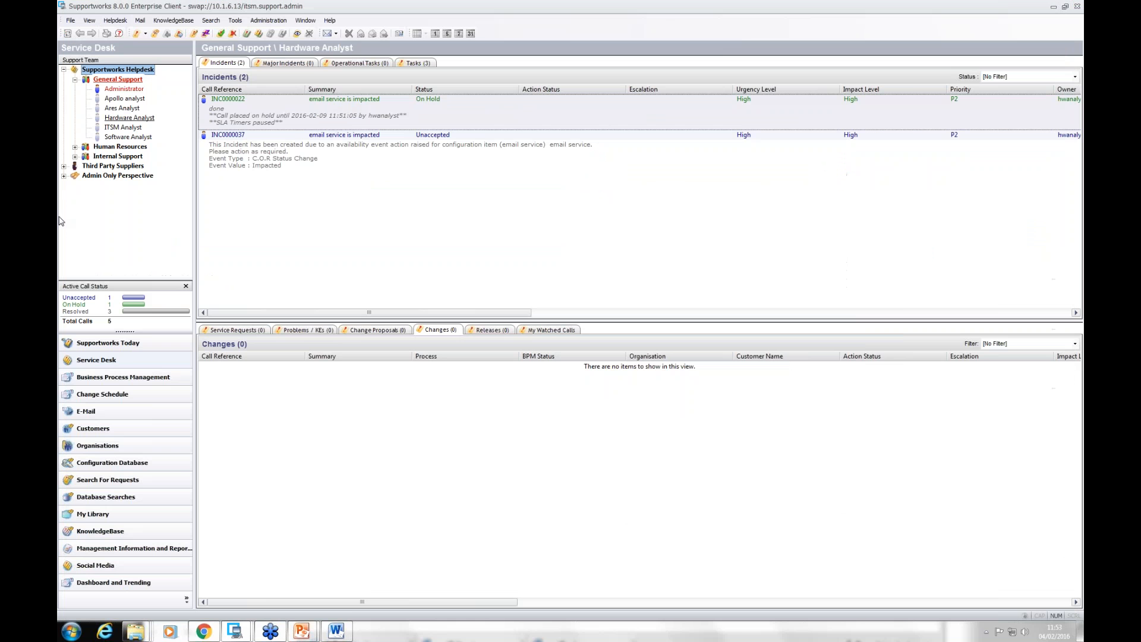
Step: Look through Supportworks Today, Business Process Management, Change Schedule, Dashboard and Trending, and the report browser, and return to the Service Desk
{"action": "left_click", "coordinate": [117, 347]}
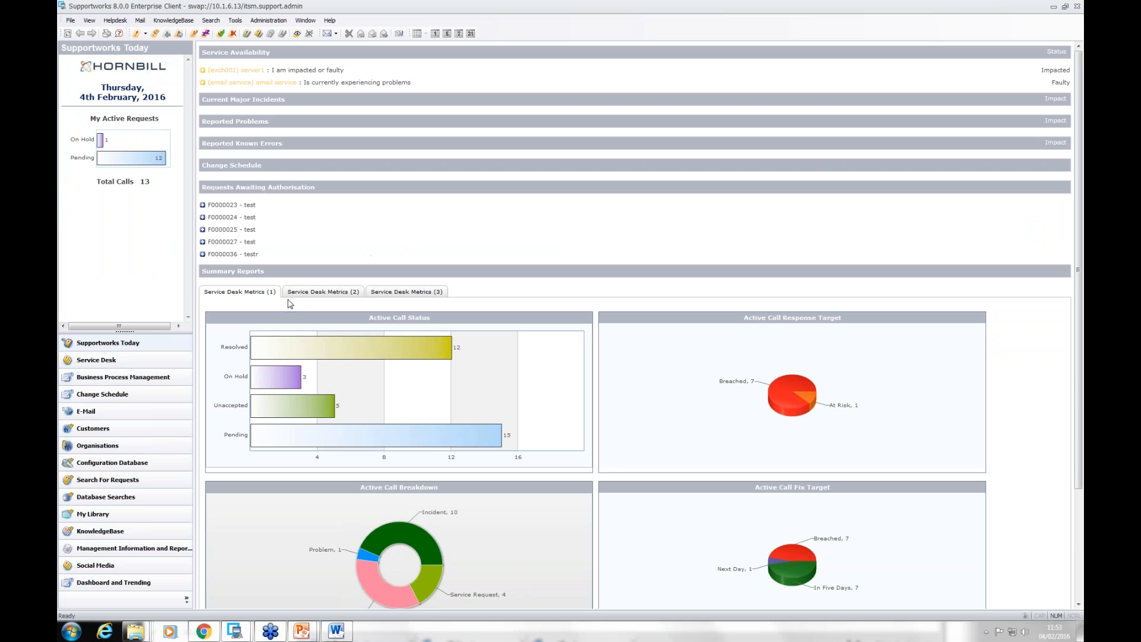
{"action": "left_click", "coordinate": [148, 379]}
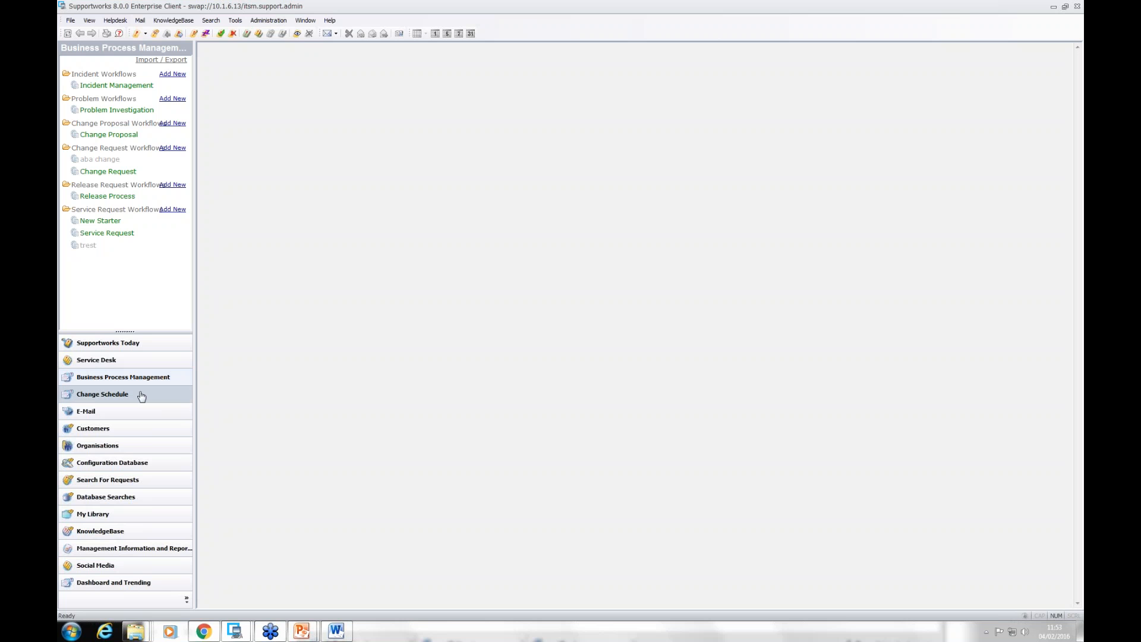
{"action": "left_click", "coordinate": [141, 395]}
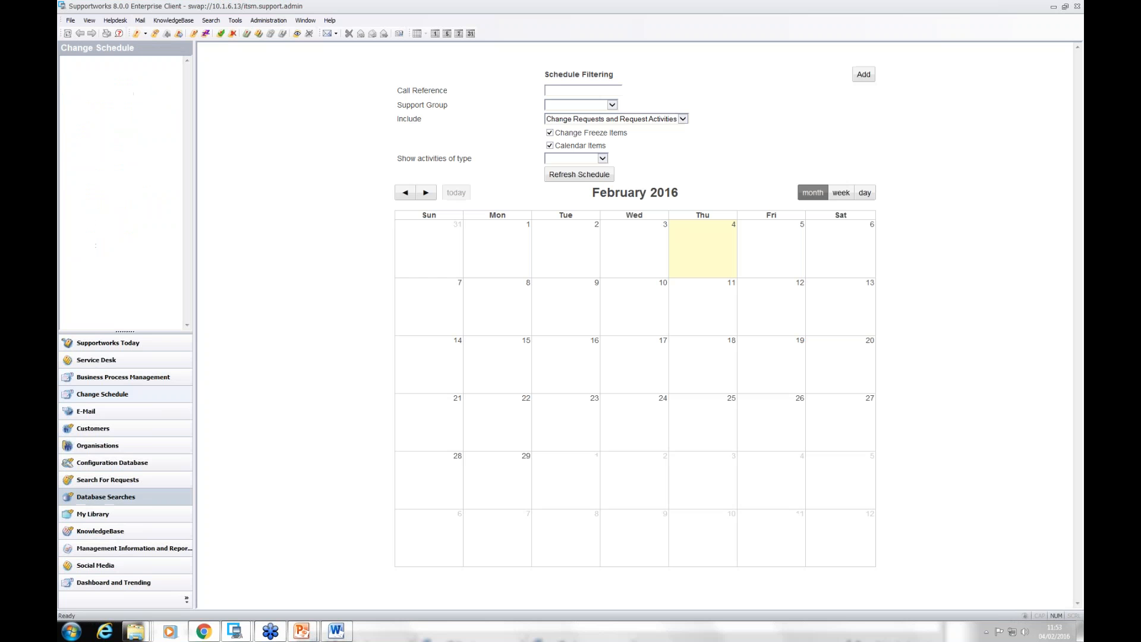
{"action": "left_click", "coordinate": [122, 582]}
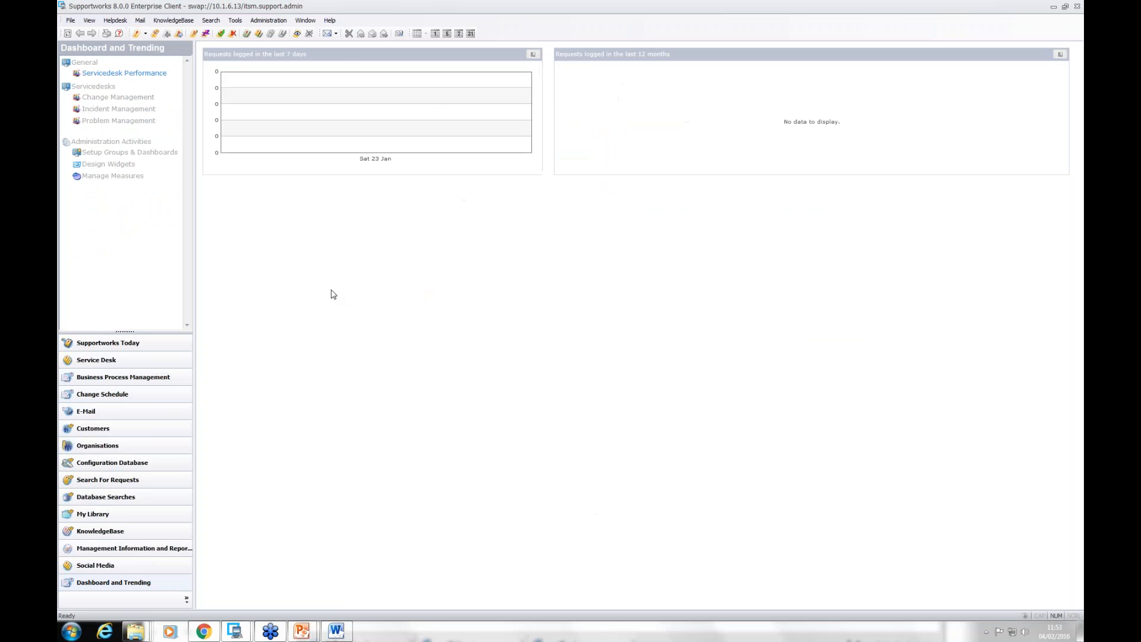
{"action": "left_click", "coordinate": [117, 361]}
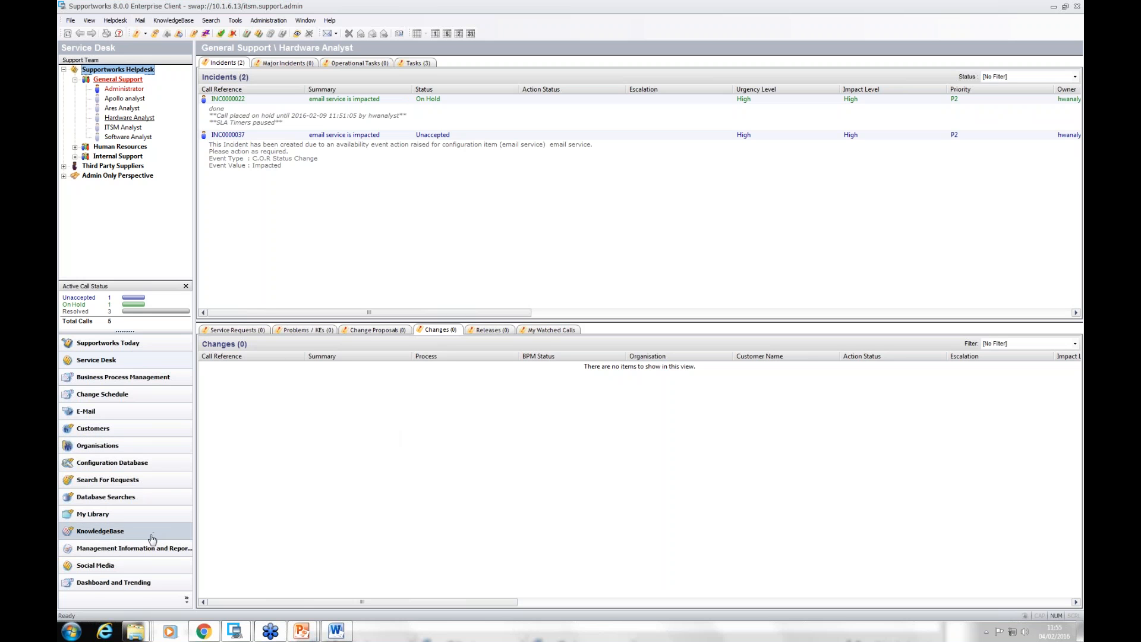
{"action": "left_click", "coordinate": [135, 549]}
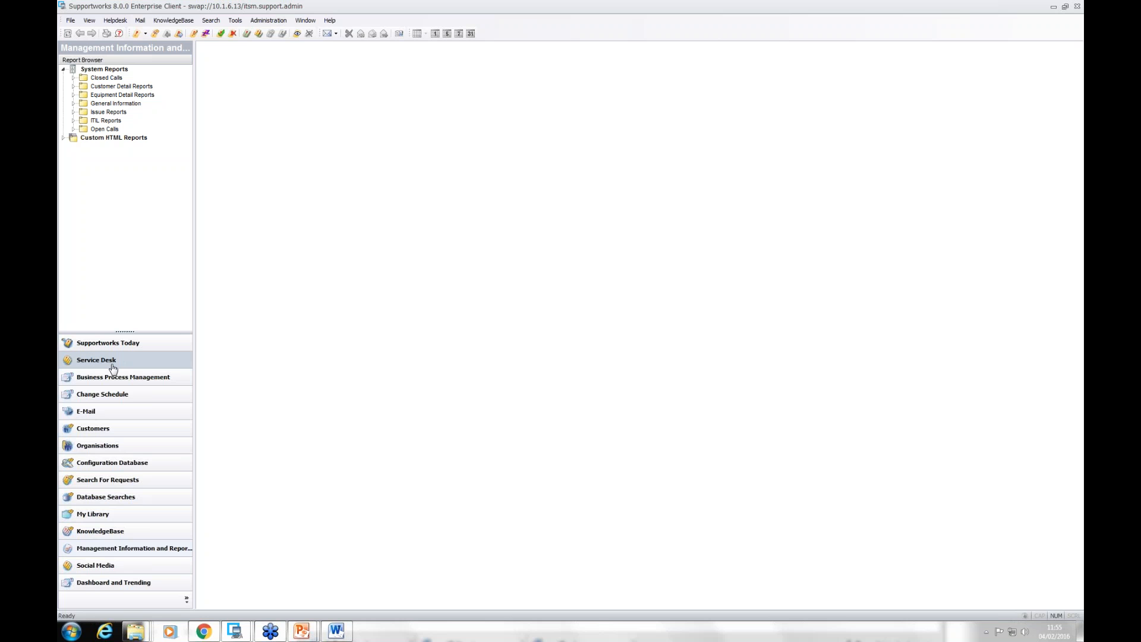
{"action": "left_click", "coordinate": [112, 364]}
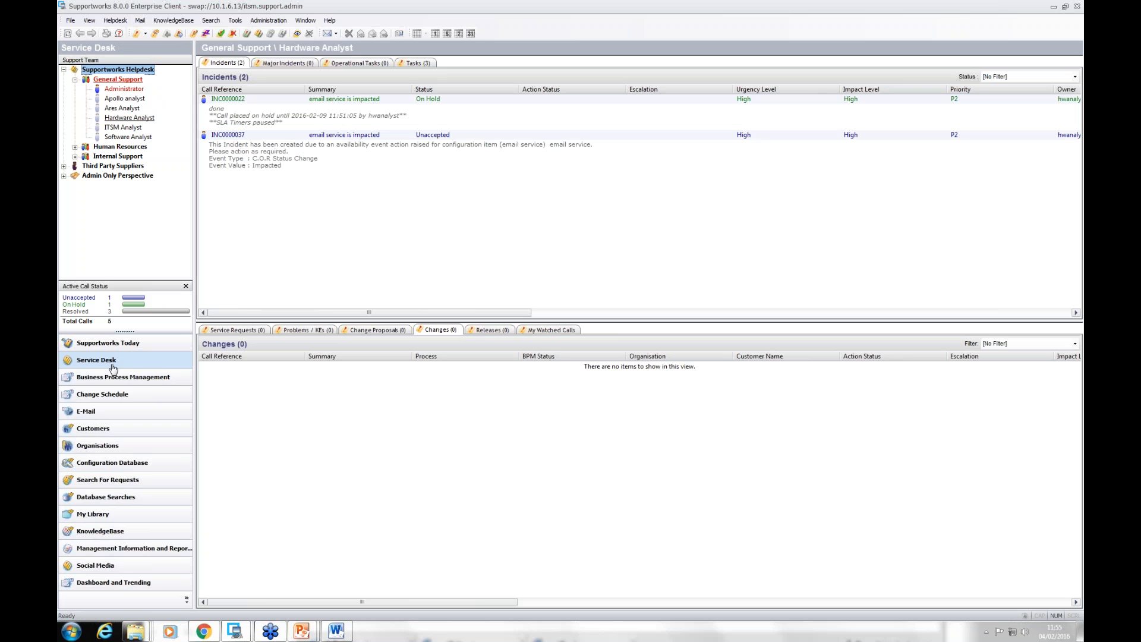